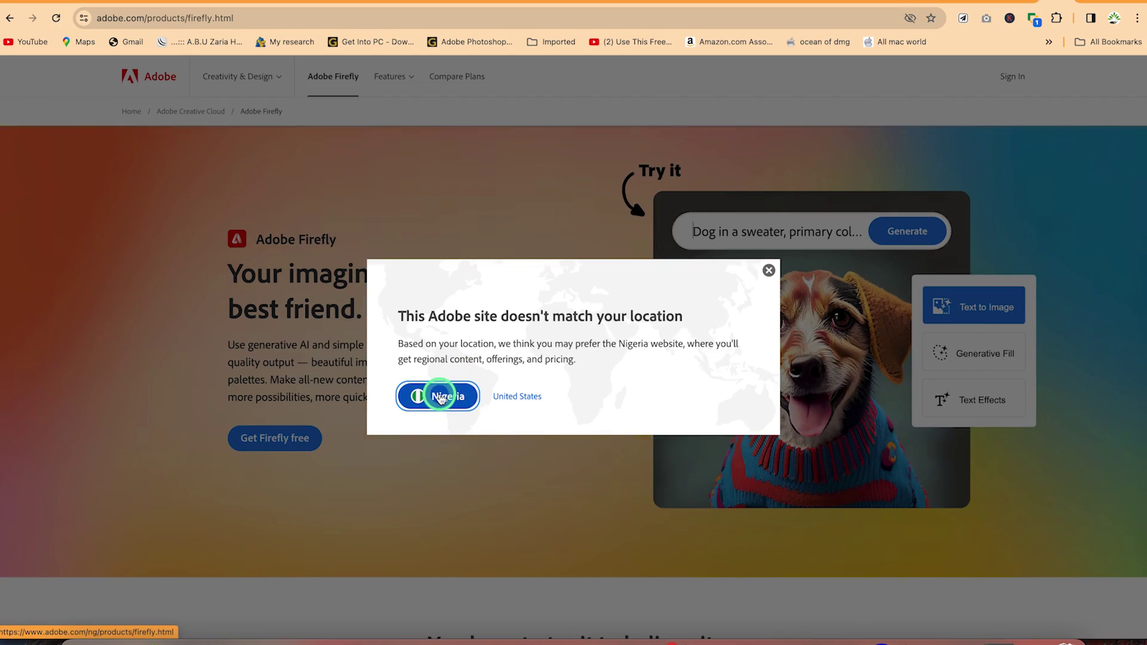
Switch to the Nigeria version of the Adobe Firefly site and review the generative AI feature cards
click(440, 399)
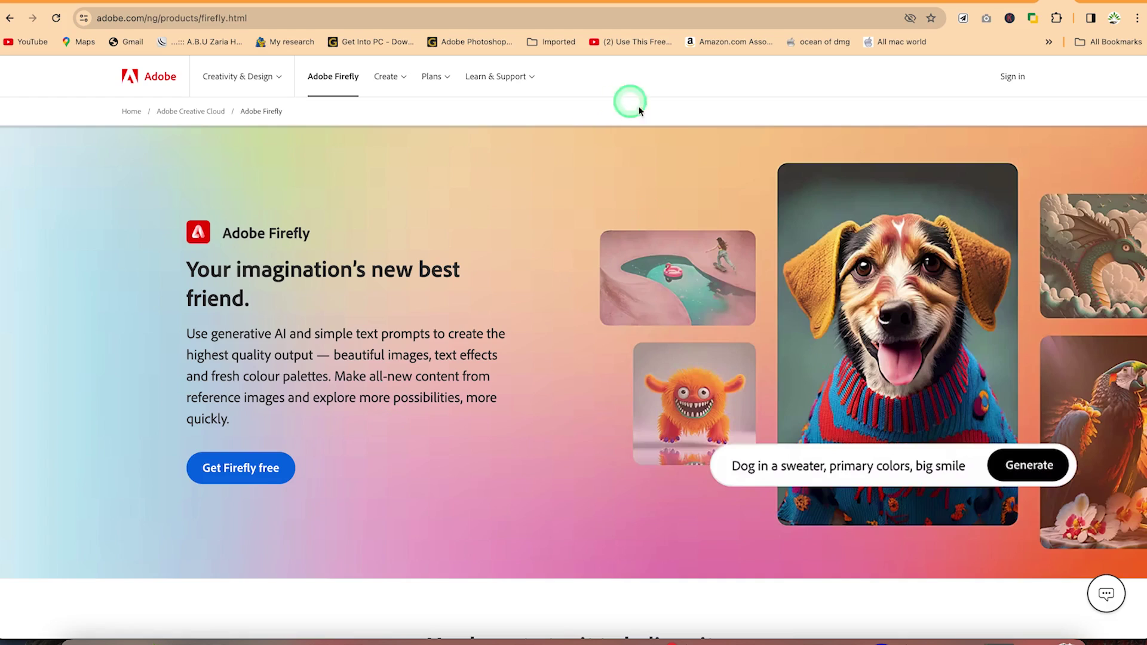
scroll(584, 422, down, 5)
scroll(585, 422, down, 5)
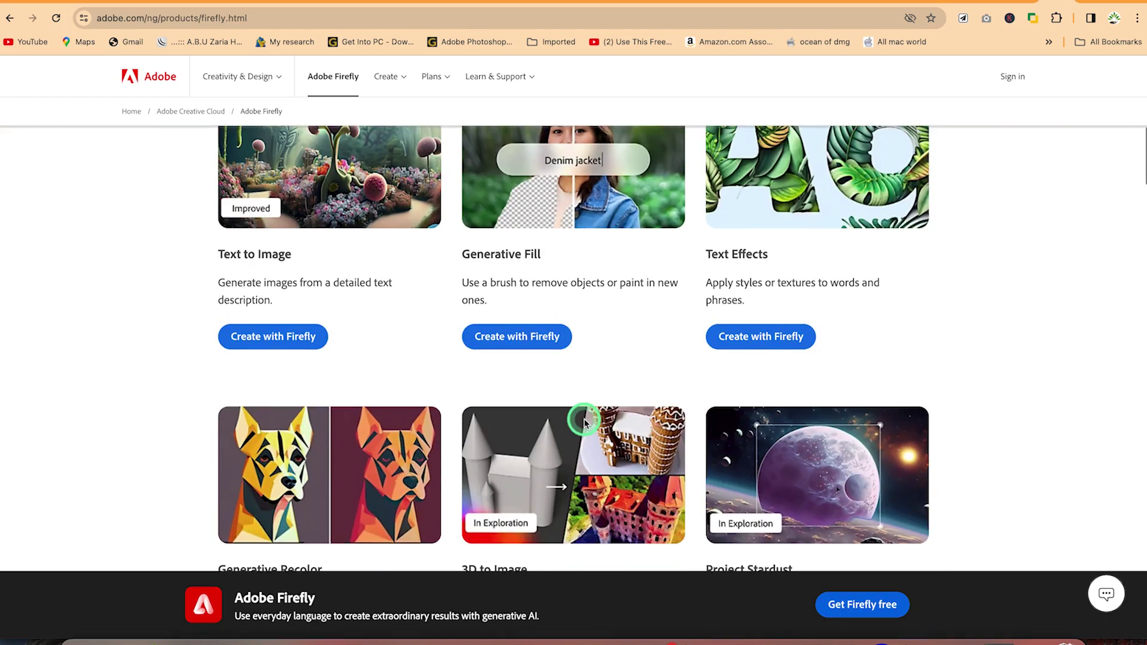
scroll(585, 420, up, 2)
scroll(585, 420, up, 1)
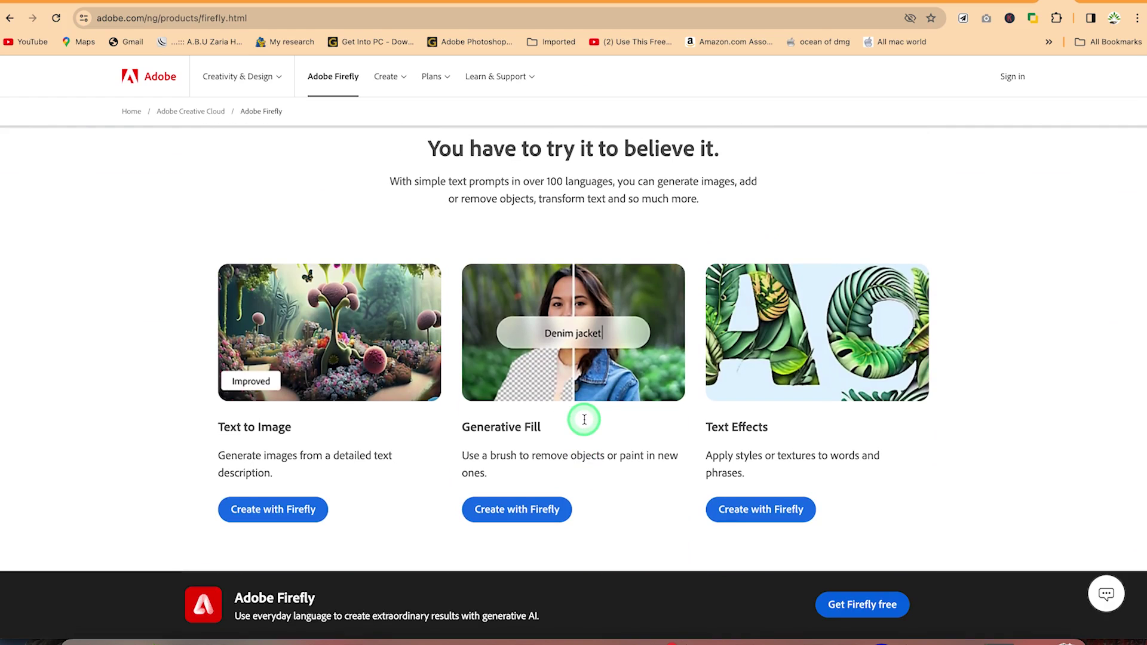
scroll(584, 419, down, 2)
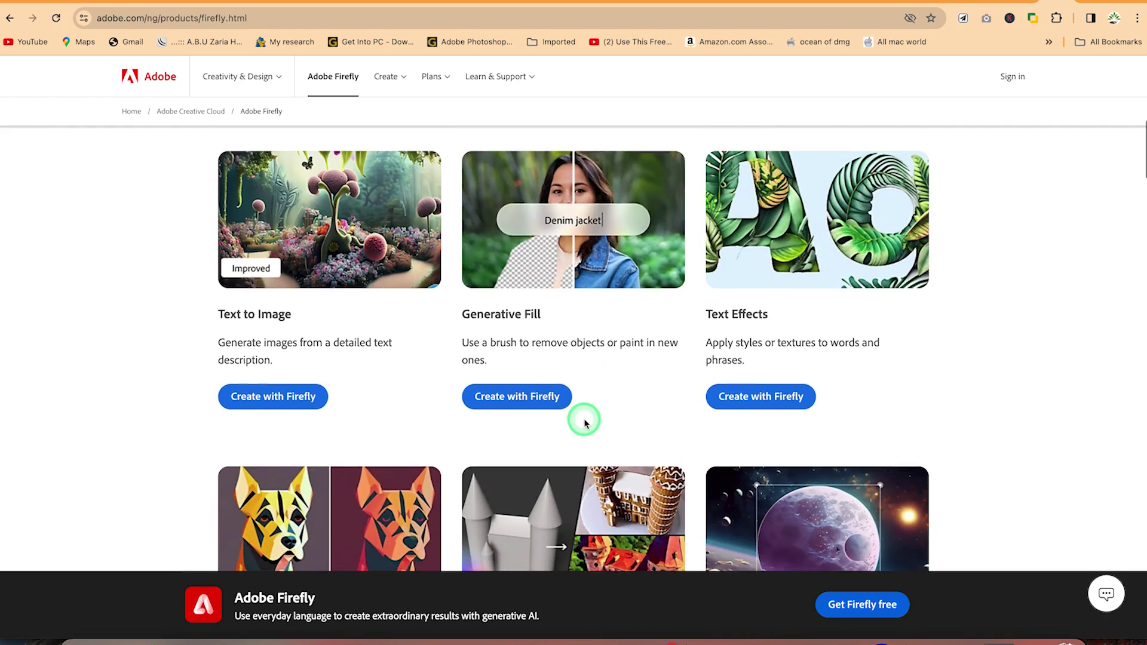
scroll(591, 370, down, 1)
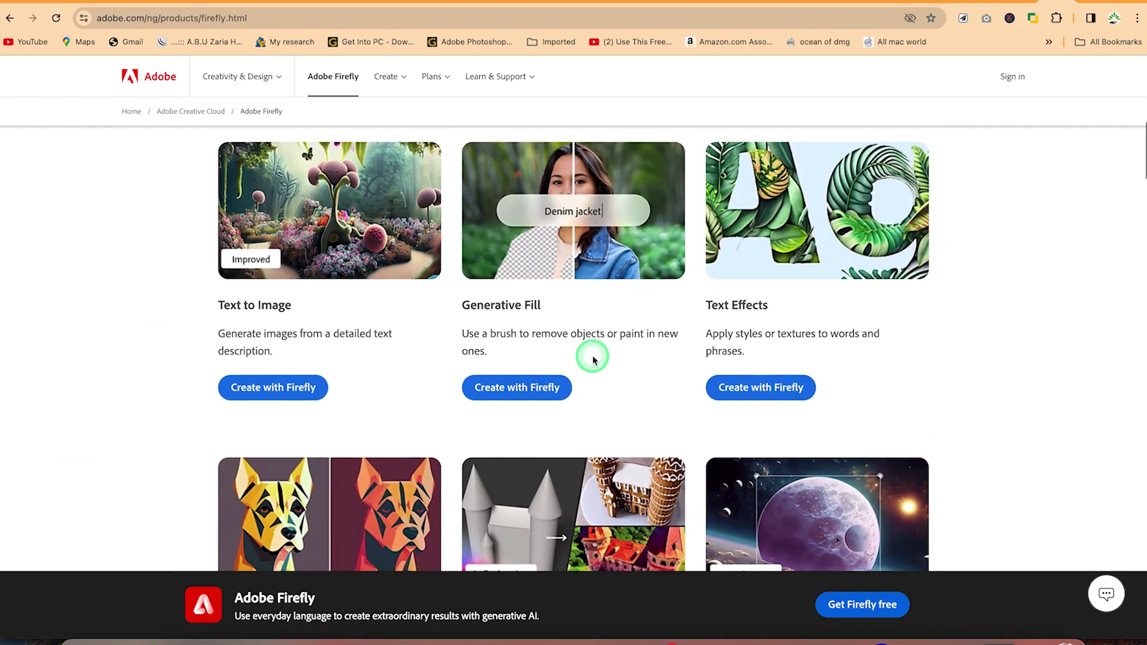
scroll(593, 359, down, 5)
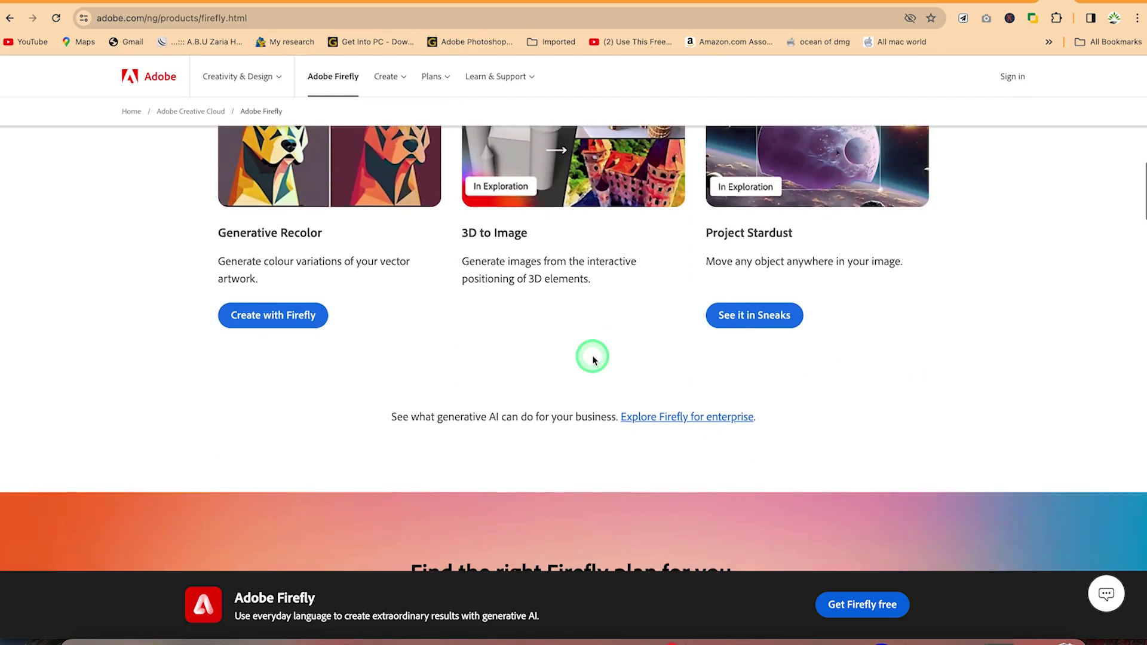
scroll(591, 356, down, 1)
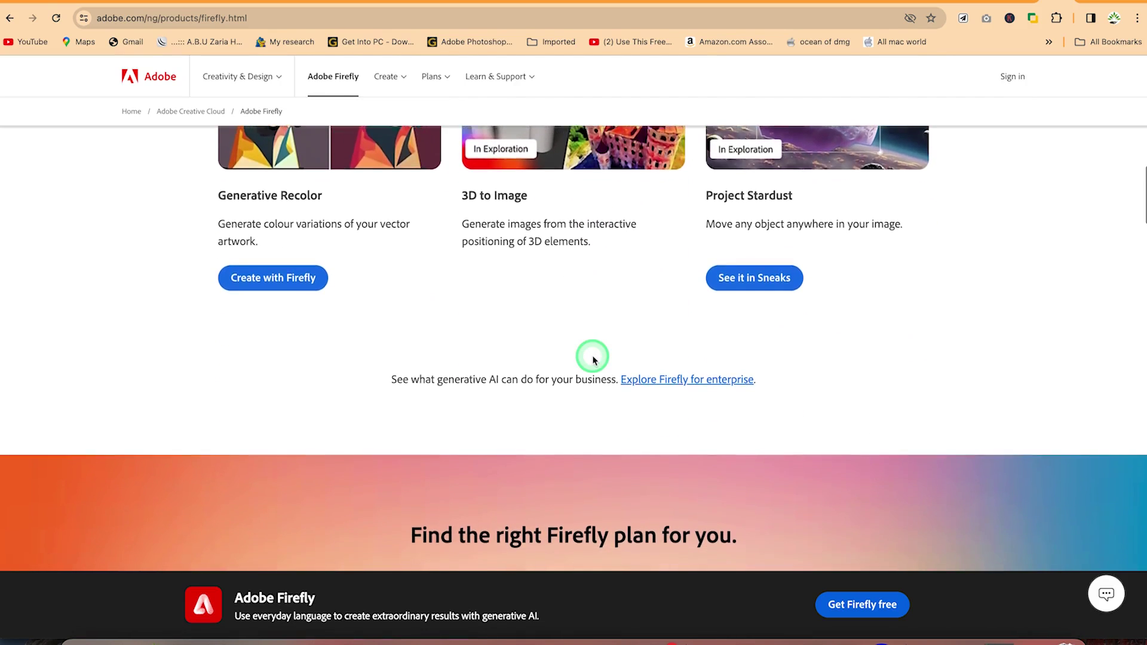
Look through the Firefly product page's plans, "Creators first" section and frequently asked questions
scroll(598, 266, up, 2)
scroll(598, 266, up, 1)
scroll(597, 265, down, 13)
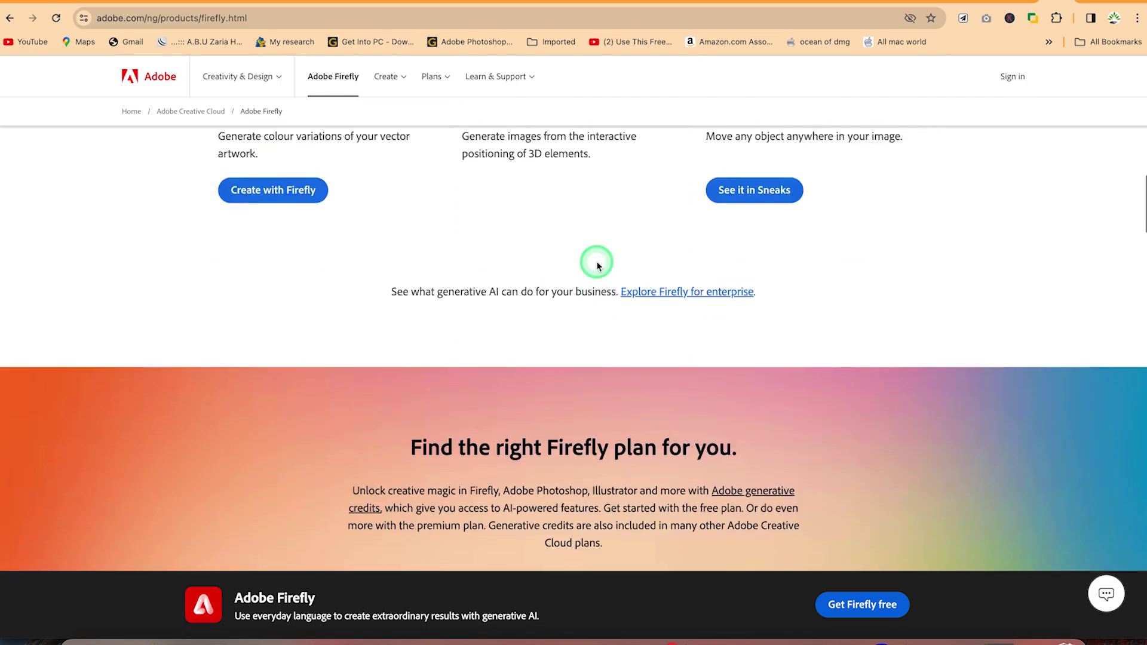
scroll(597, 264, down, 20)
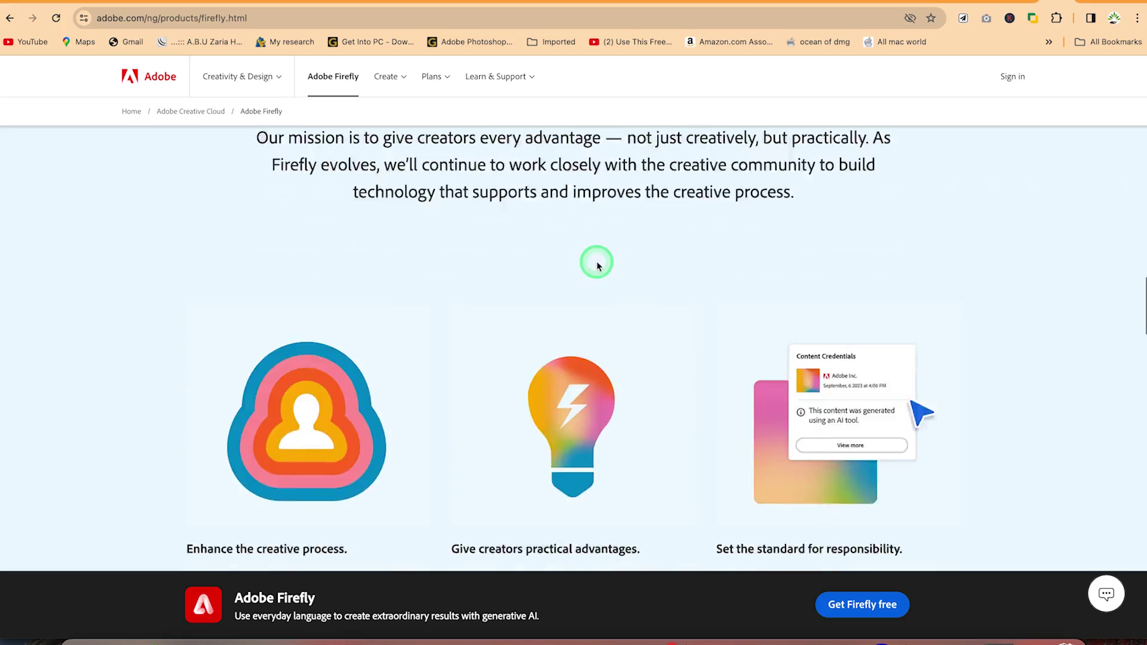
scroll(598, 265, down, 20)
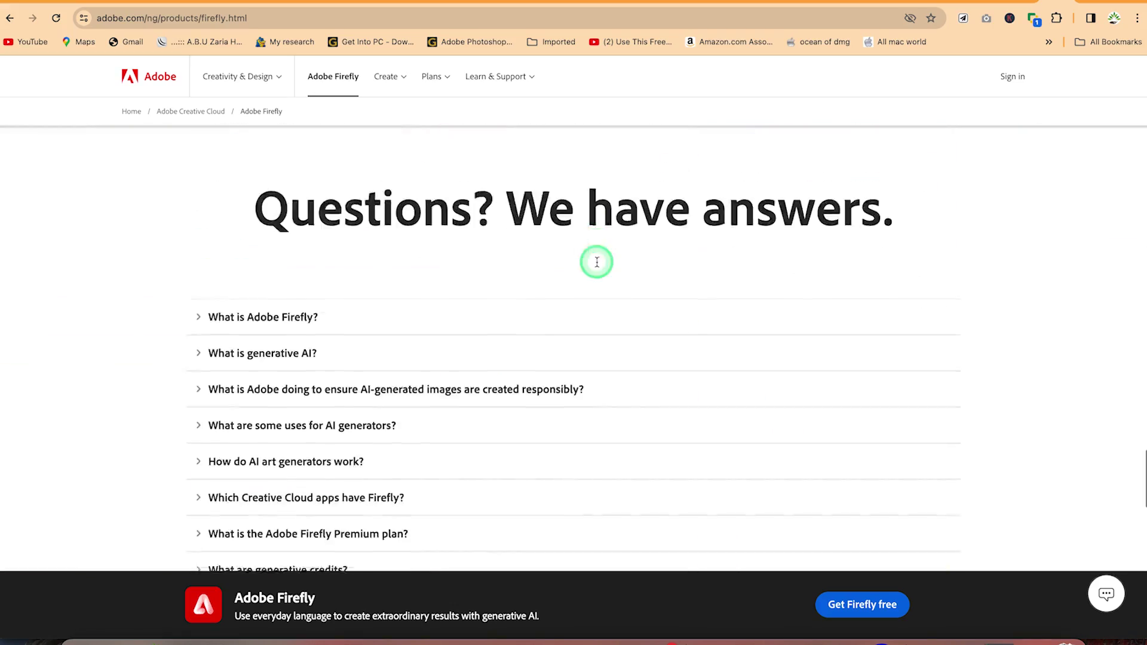
scroll(597, 265, up, 15)
scroll(598, 265, up, 12)
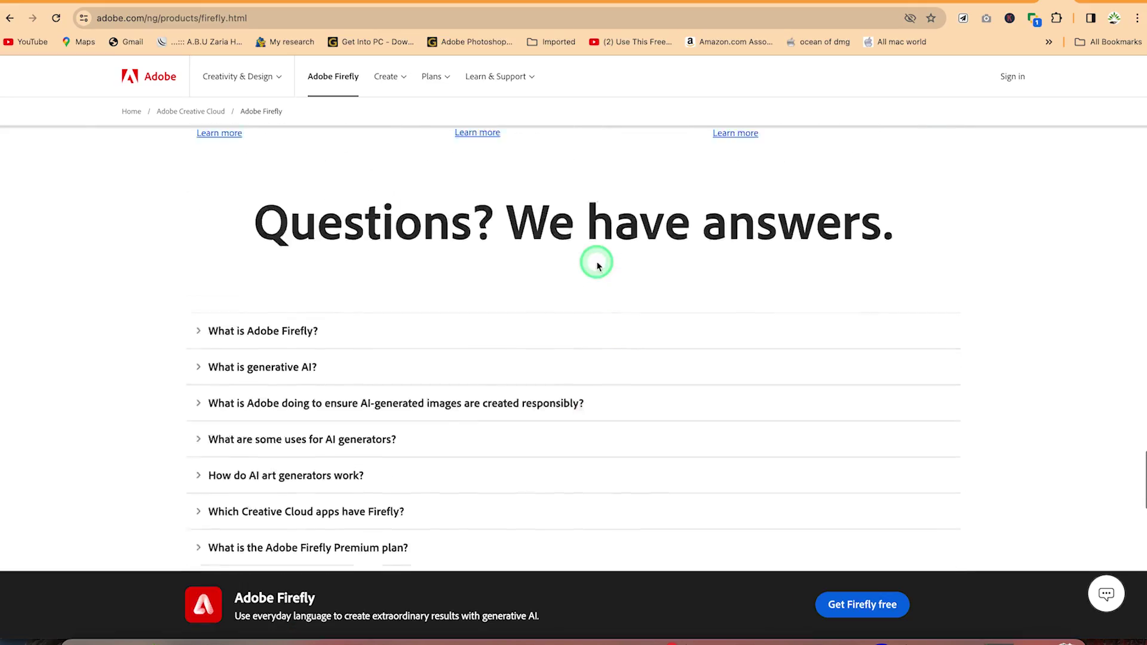
scroll(597, 262, up, 12)
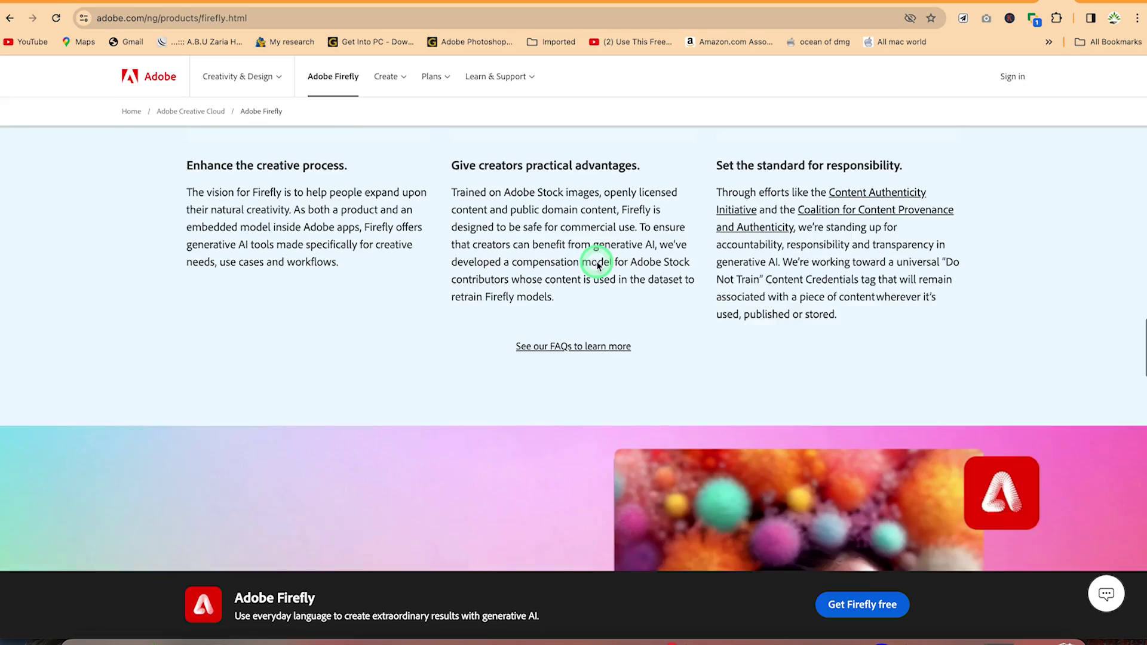
scroll(597, 263, up, 13)
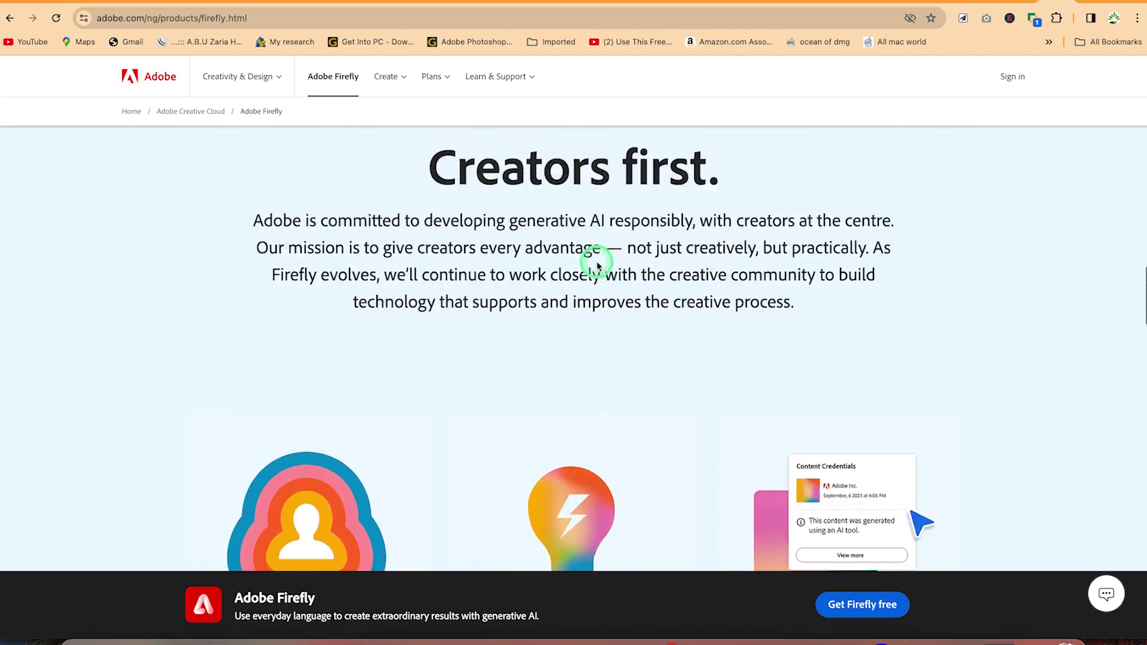
scroll(598, 265, up, 1)
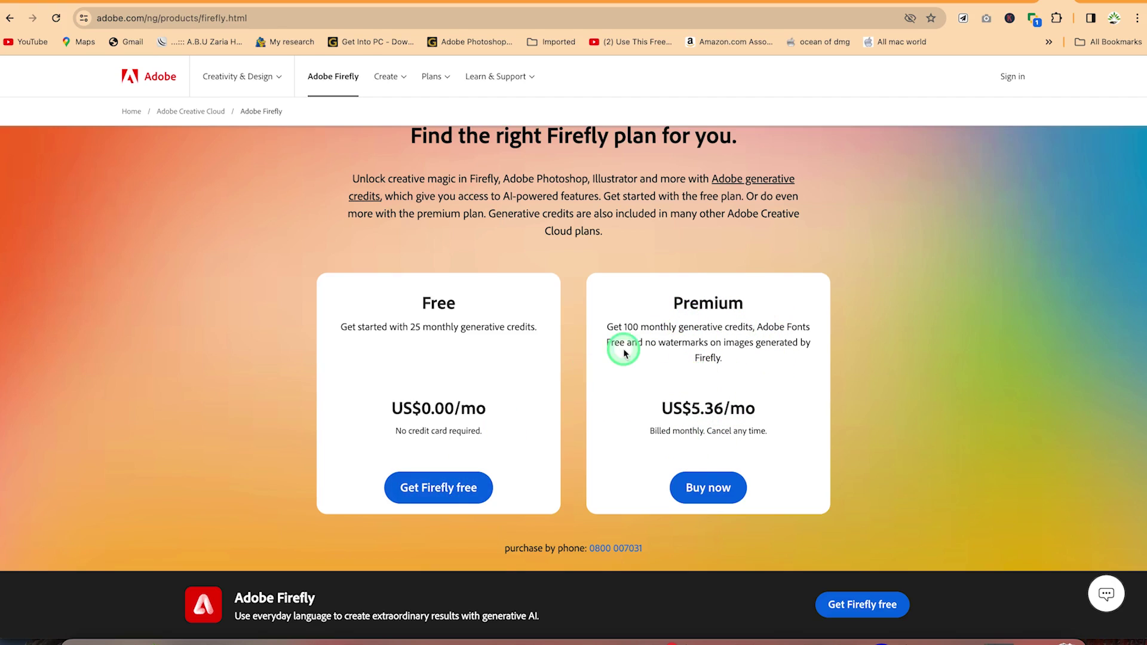
Open the Firefly web app and choose to create an account with email
scroll(620, 346, up, 20)
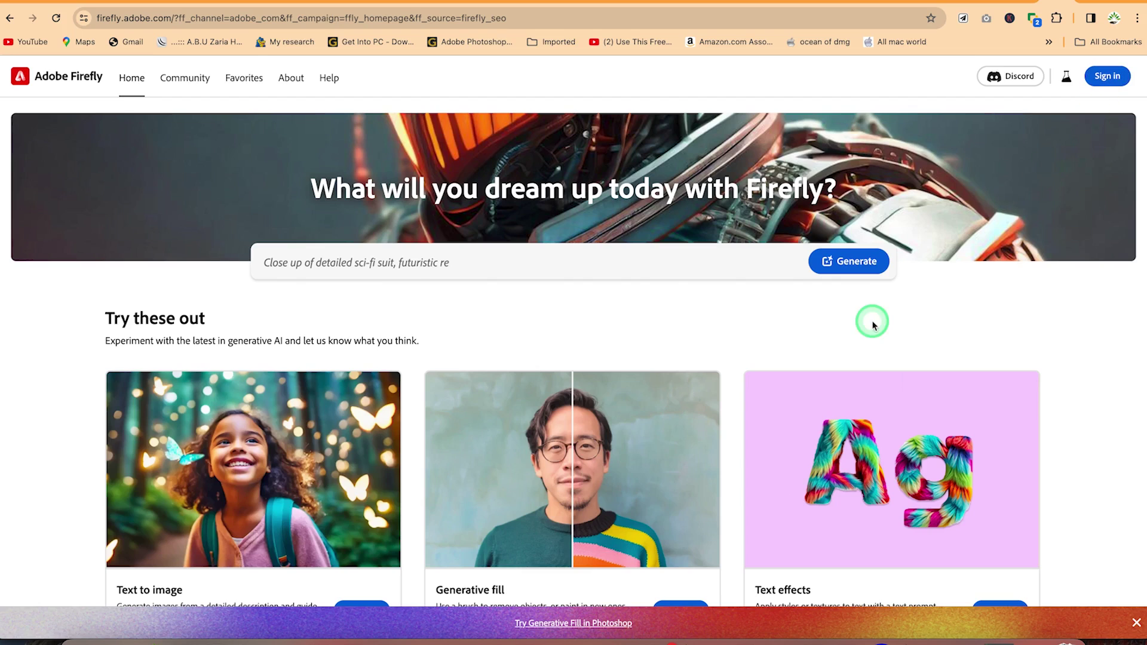
click(1110, 74)
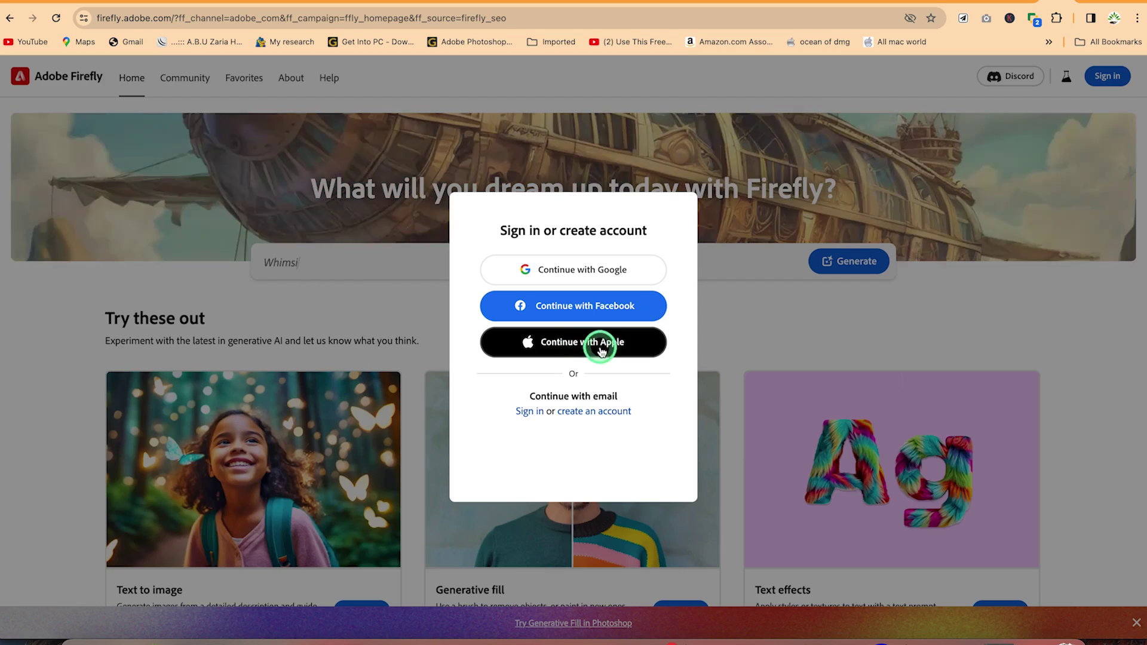
click(597, 412)
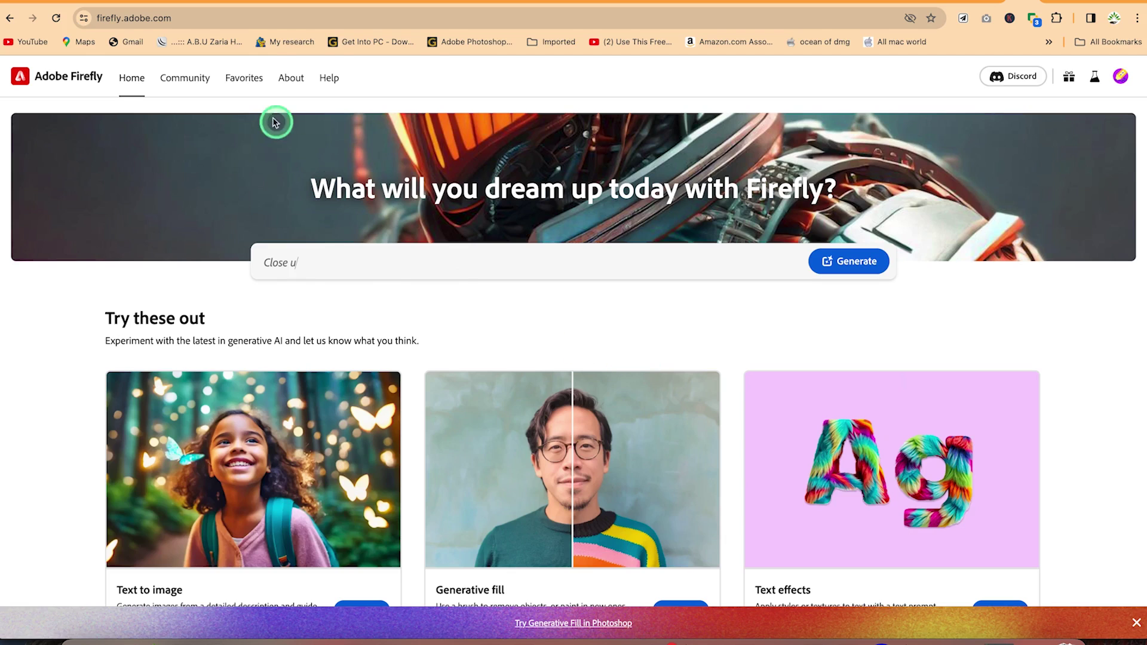
Examine the Firefly home page's generation tools, image model comparison, inspiration gallery and features in exploration
scroll(485, 308, down, 4)
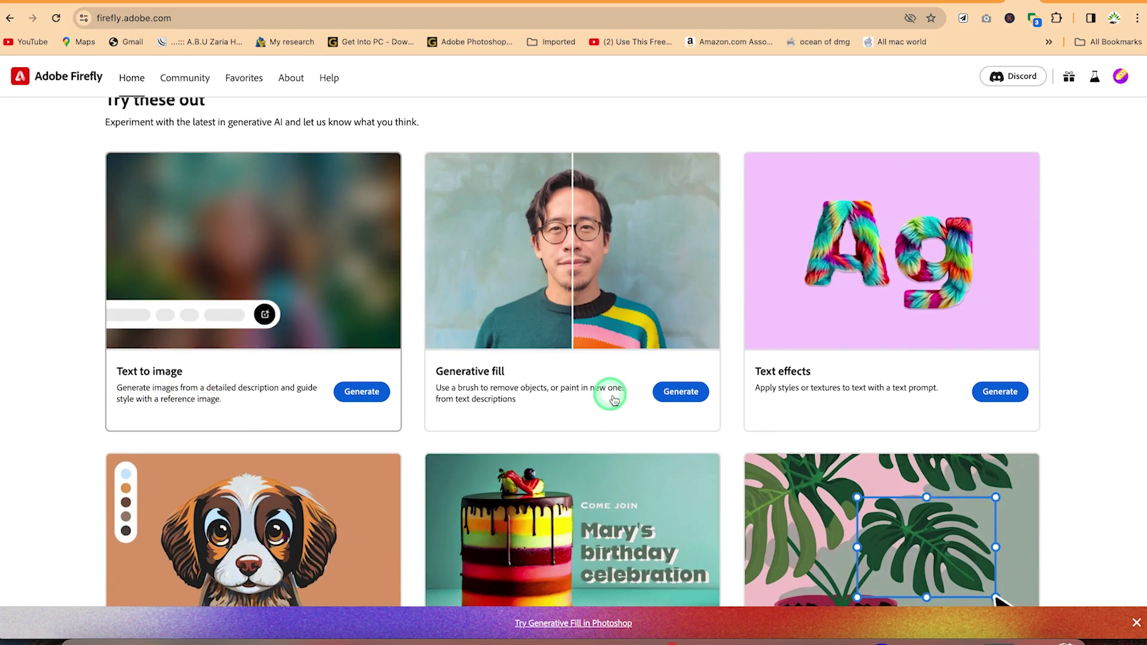
scroll(866, 385, down, 4)
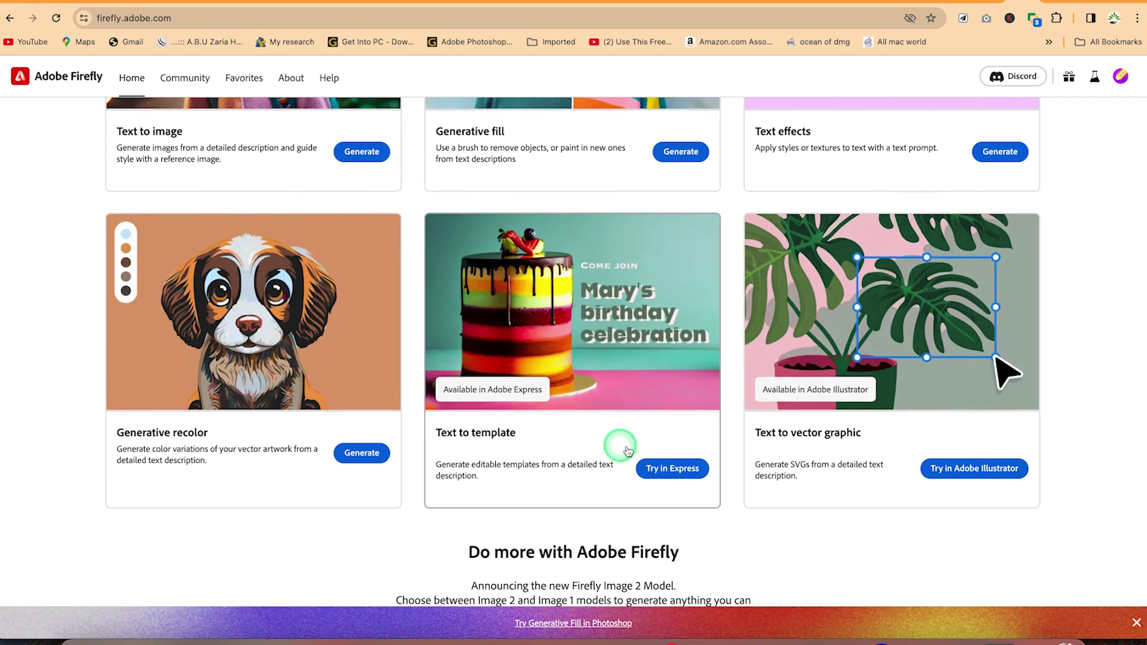
scroll(871, 444, down, 5)
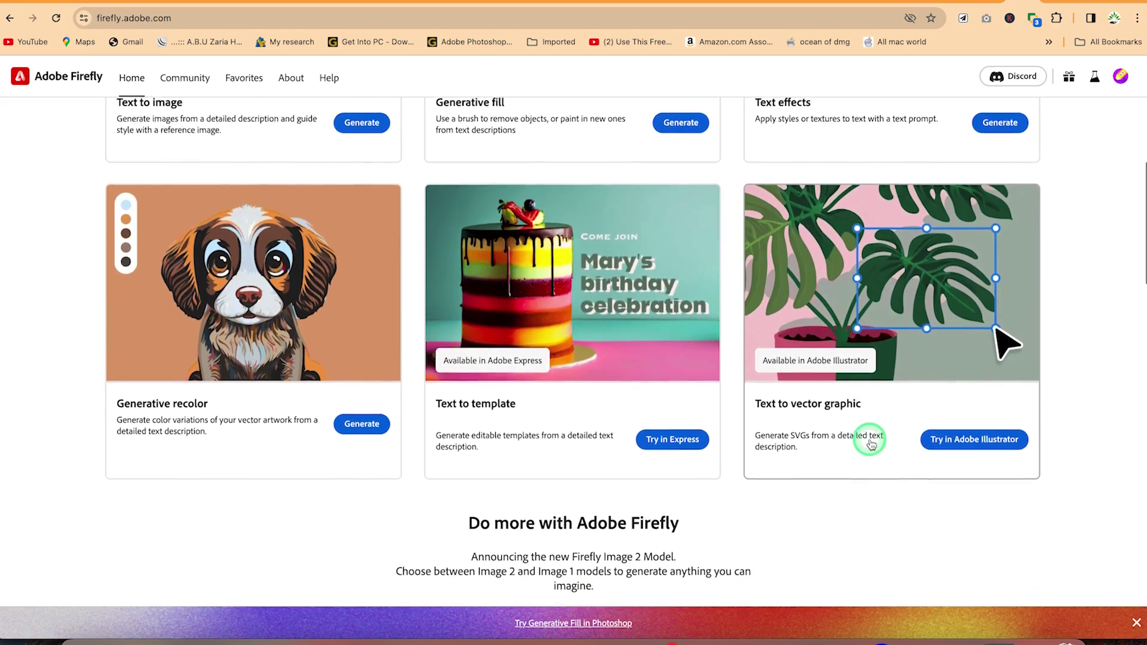
scroll(870, 442, down, 10)
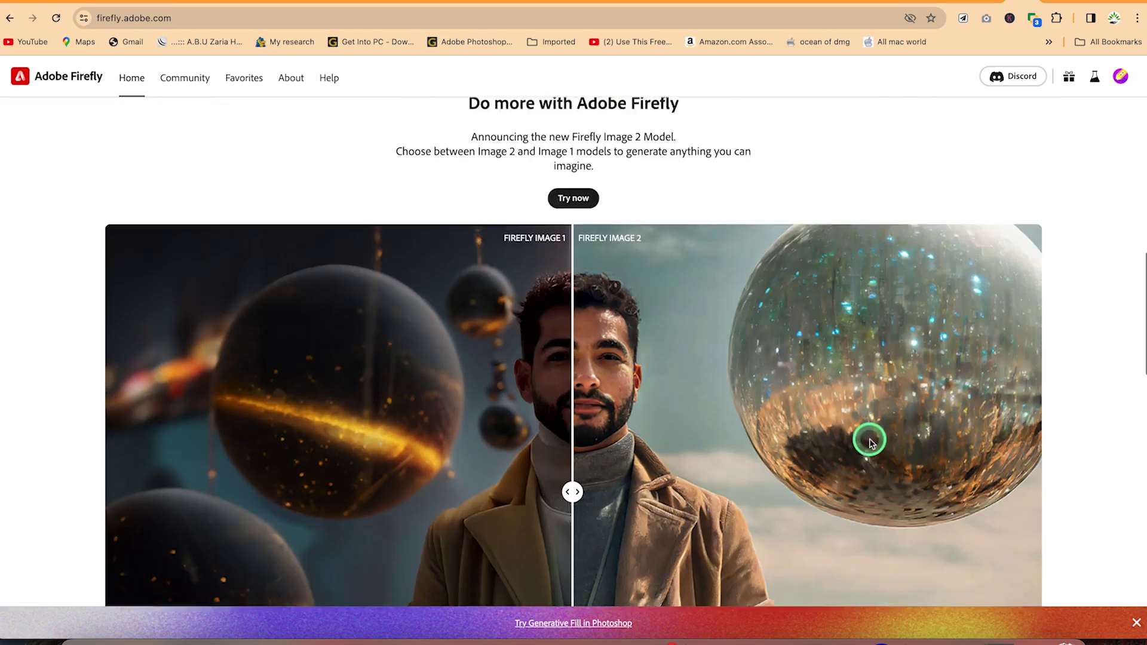
scroll(870, 442, down, 5)
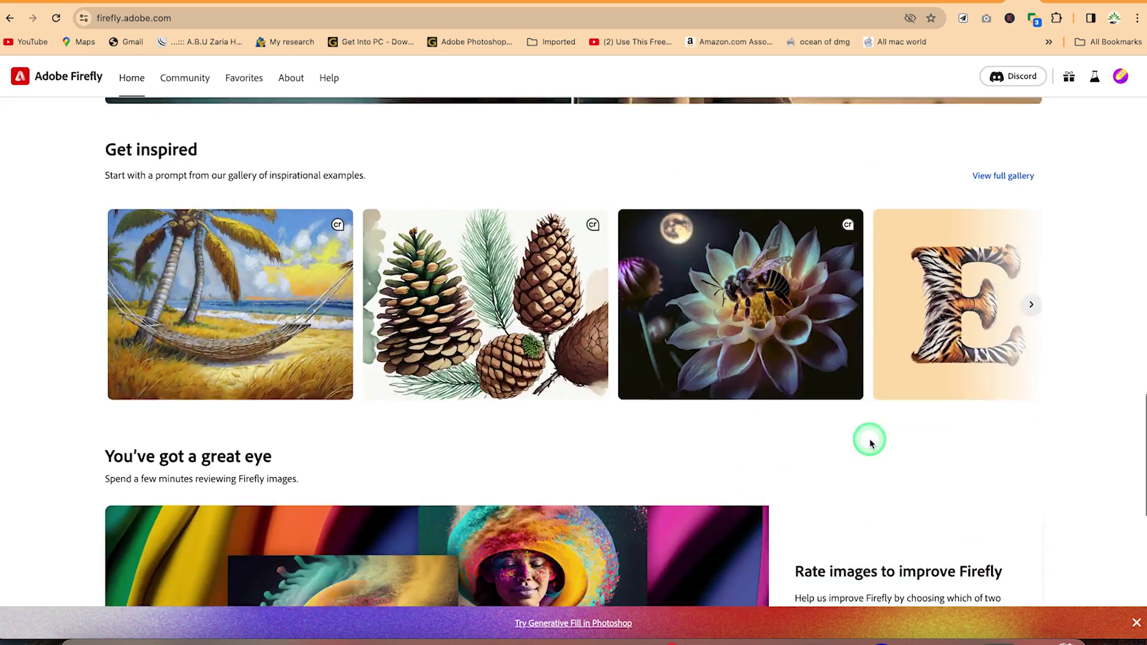
scroll(870, 439, down, 7)
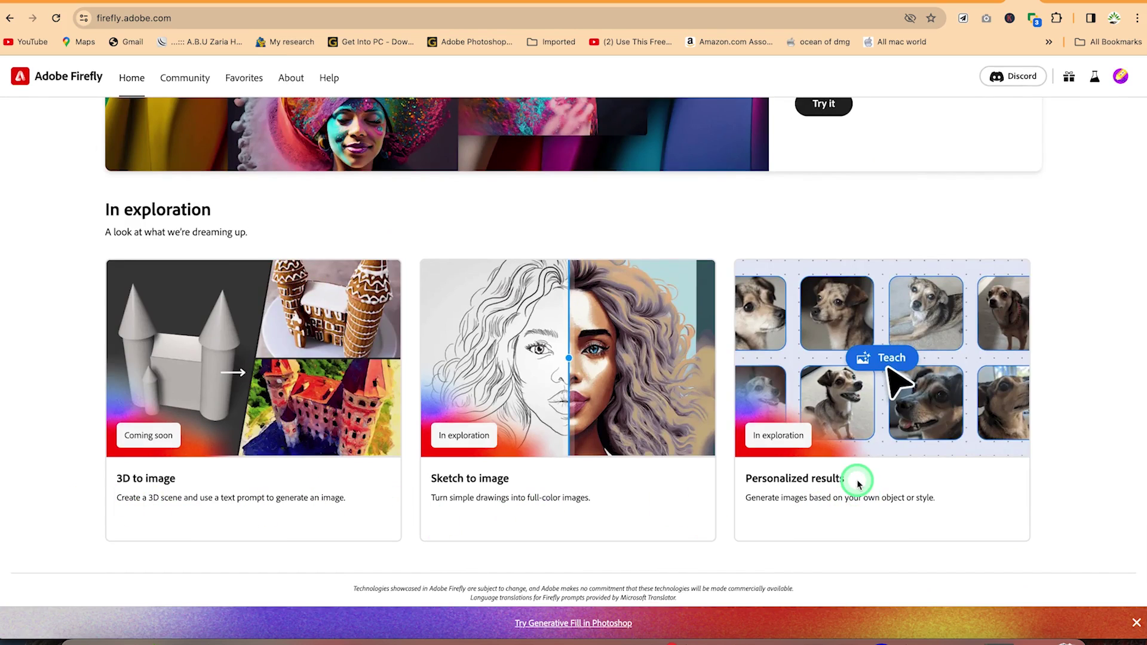
scroll(859, 484, up, 15)
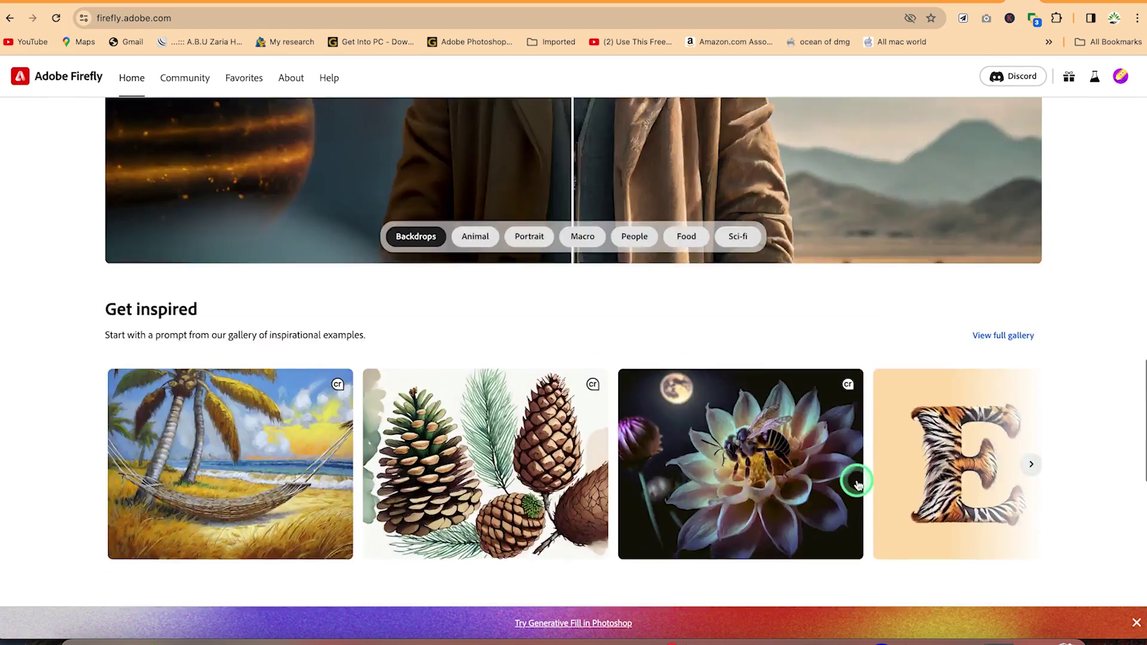
scroll(859, 483, up, 10)
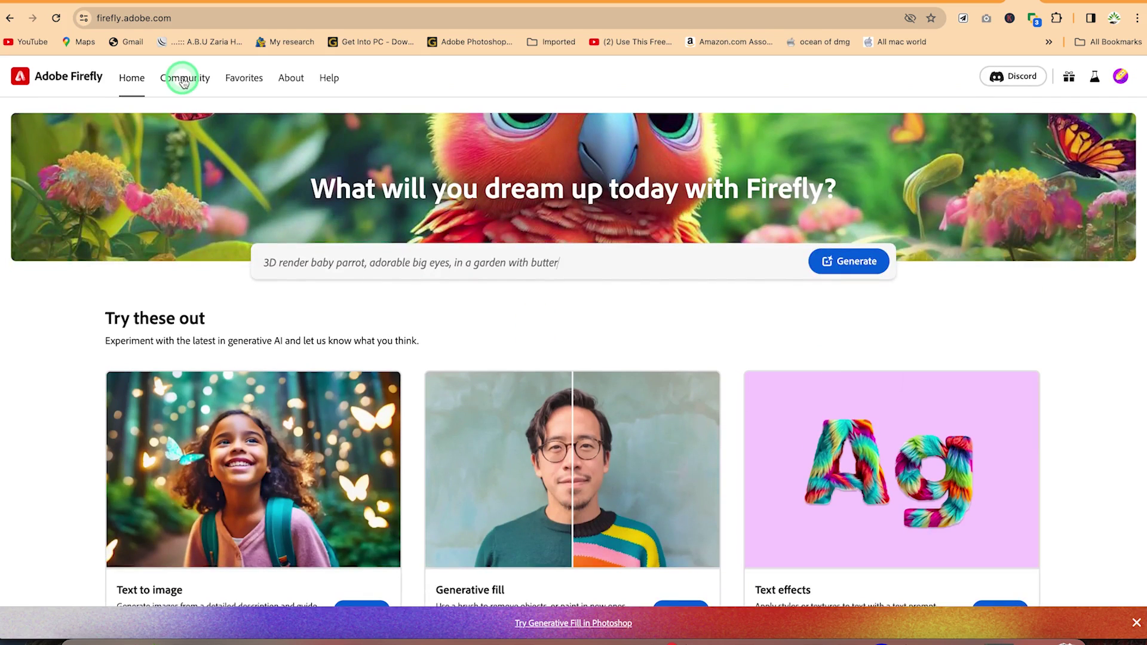
Open the Community gallery and browse the sample images and their prompts
click(183, 83)
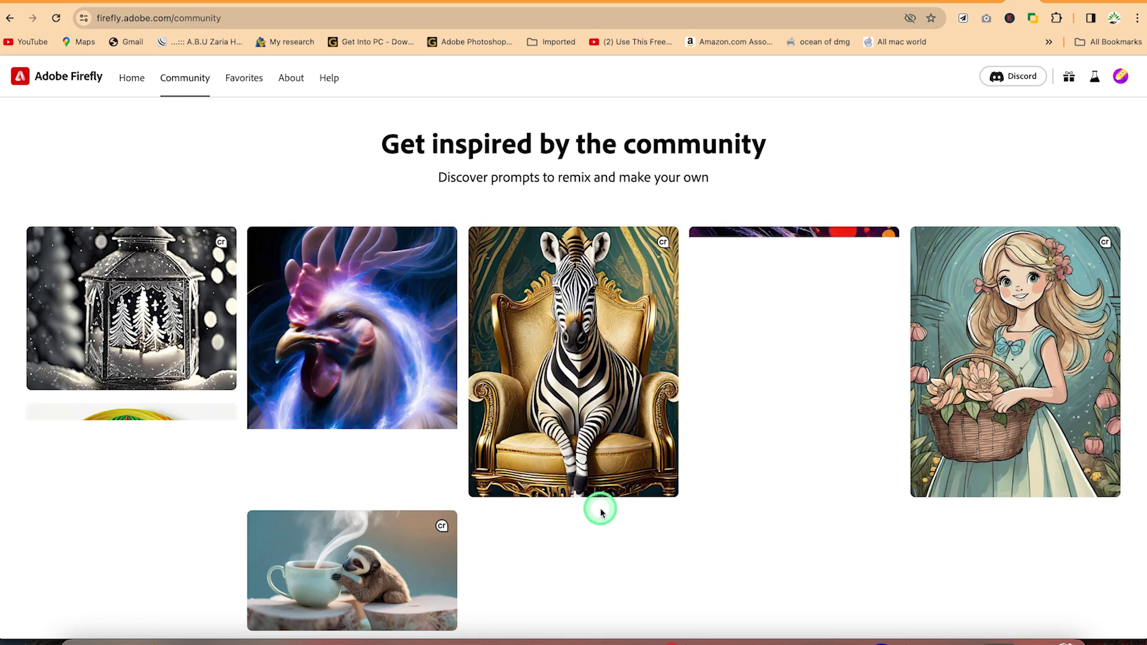
scroll(600, 510, down, 1)
scroll(601, 511, down, 2)
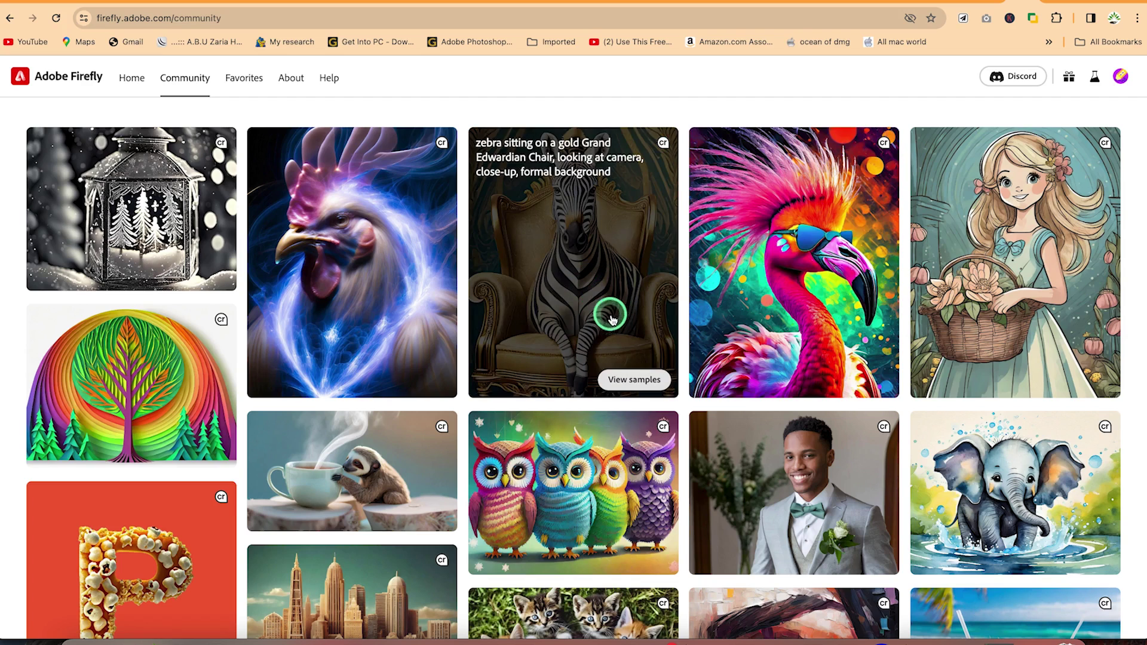
scroll(534, 347, up, 1)
scroll(535, 348, up, 2)
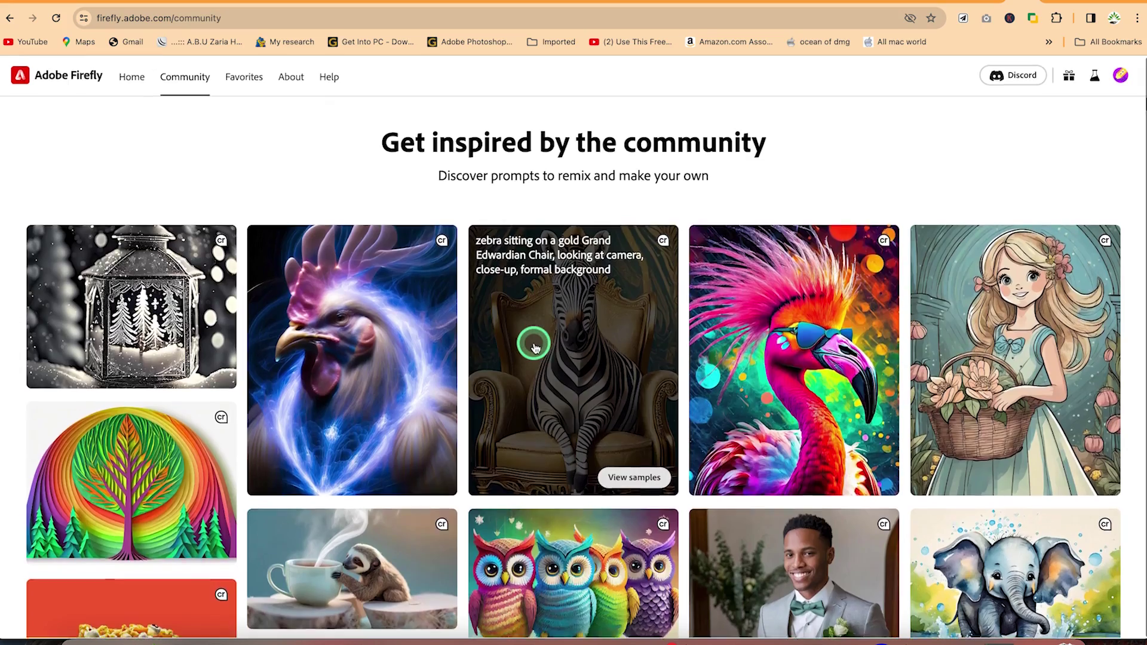
scroll(534, 347, down, 4)
scroll(535, 348, down, 7)
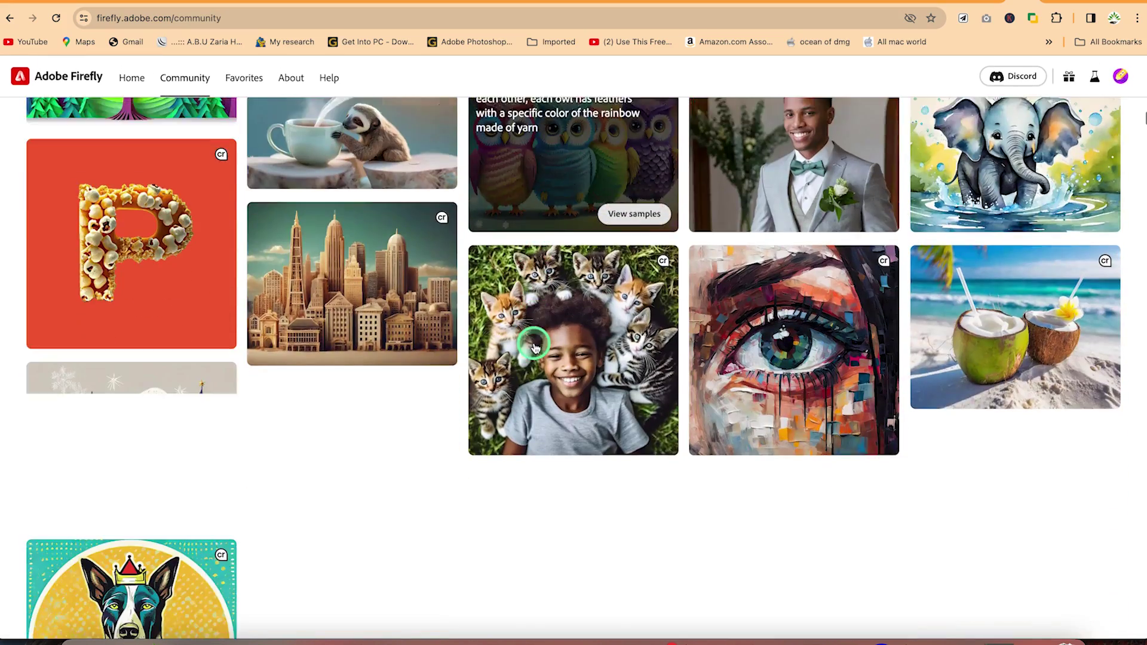
scroll(534, 348, down, 2)
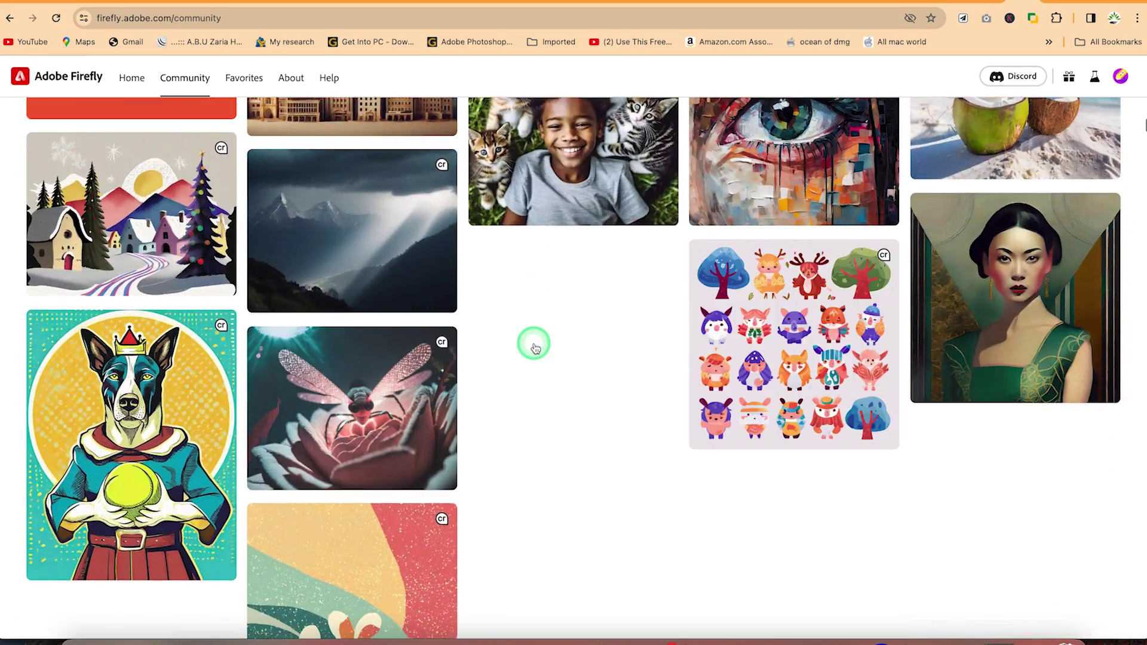
scroll(534, 348, down, 3)
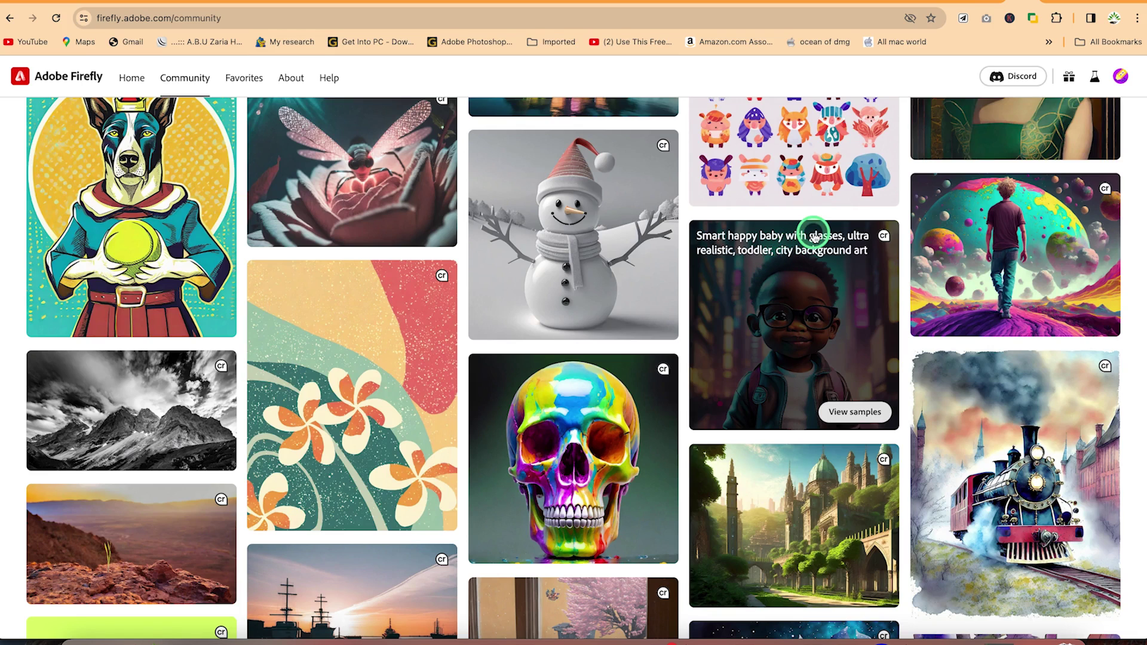
scroll(814, 237, up, 8)
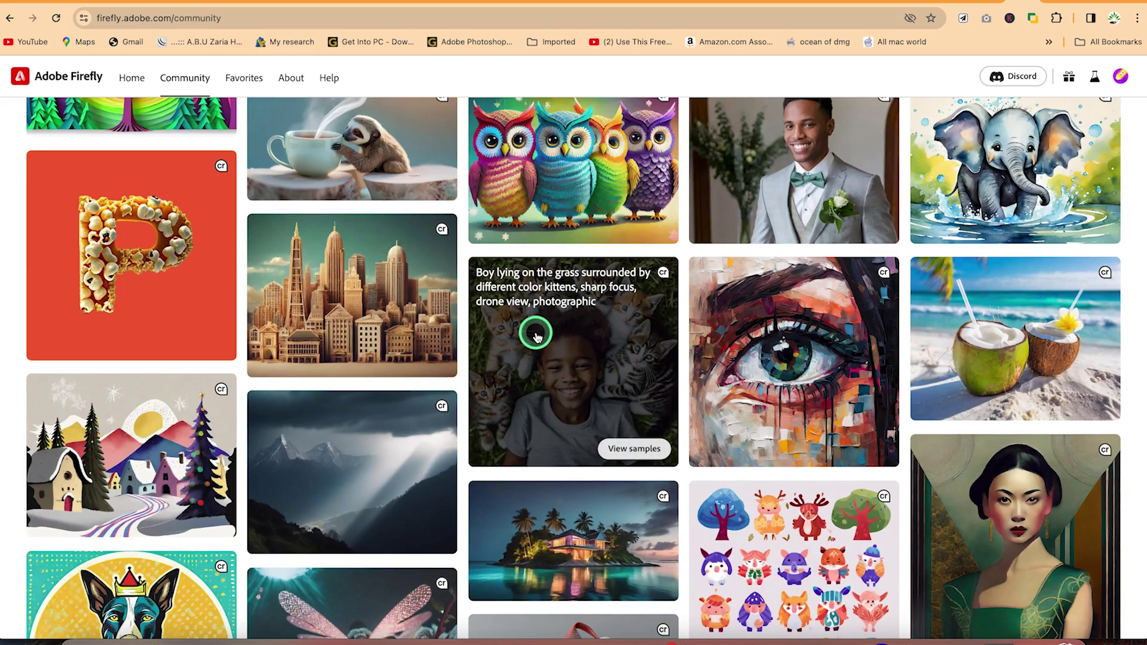
scroll(537, 337, up, 5)
scroll(537, 337, up, 3)
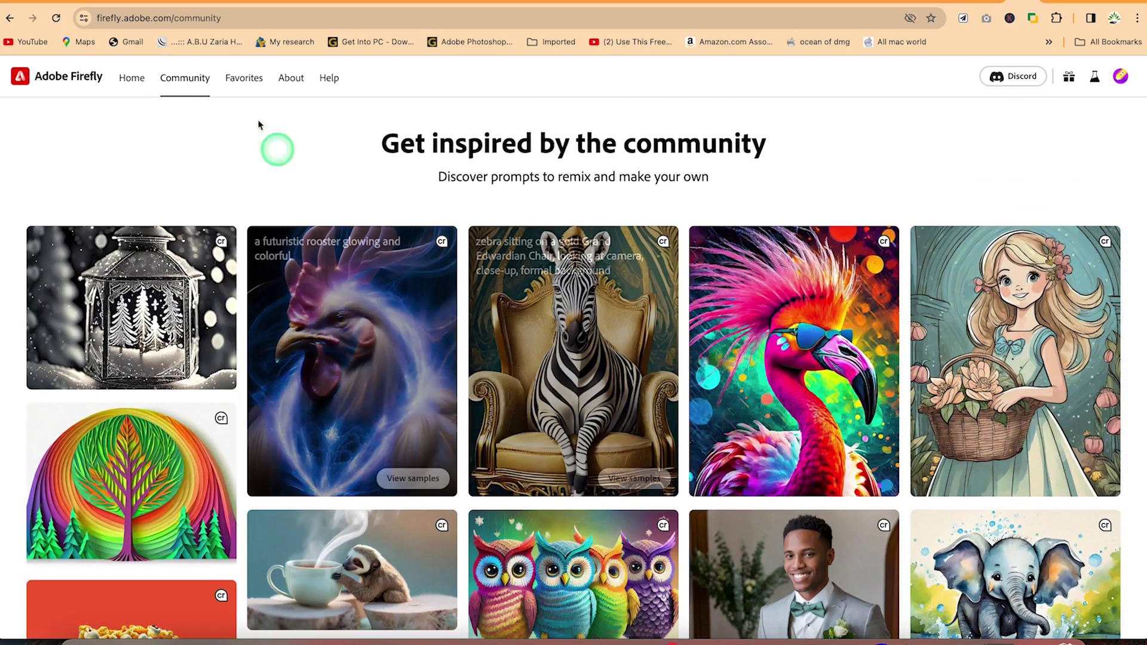
View the Favorites page and switch to the Discord browser tab
mouse_move(588, 337)
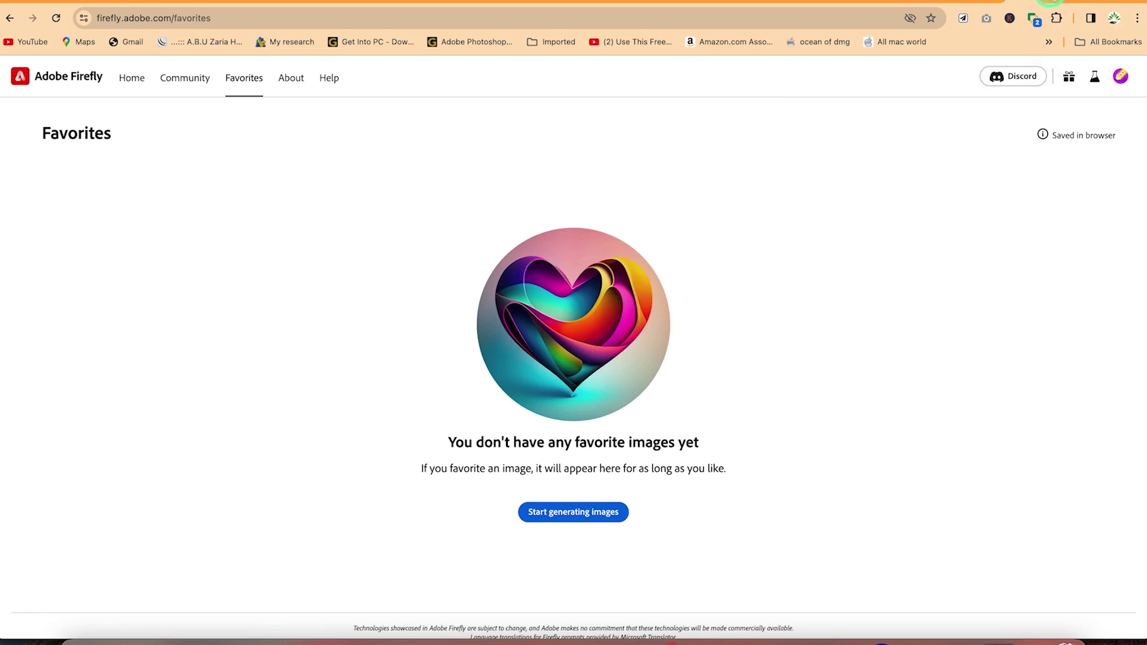
click(1043, 2)
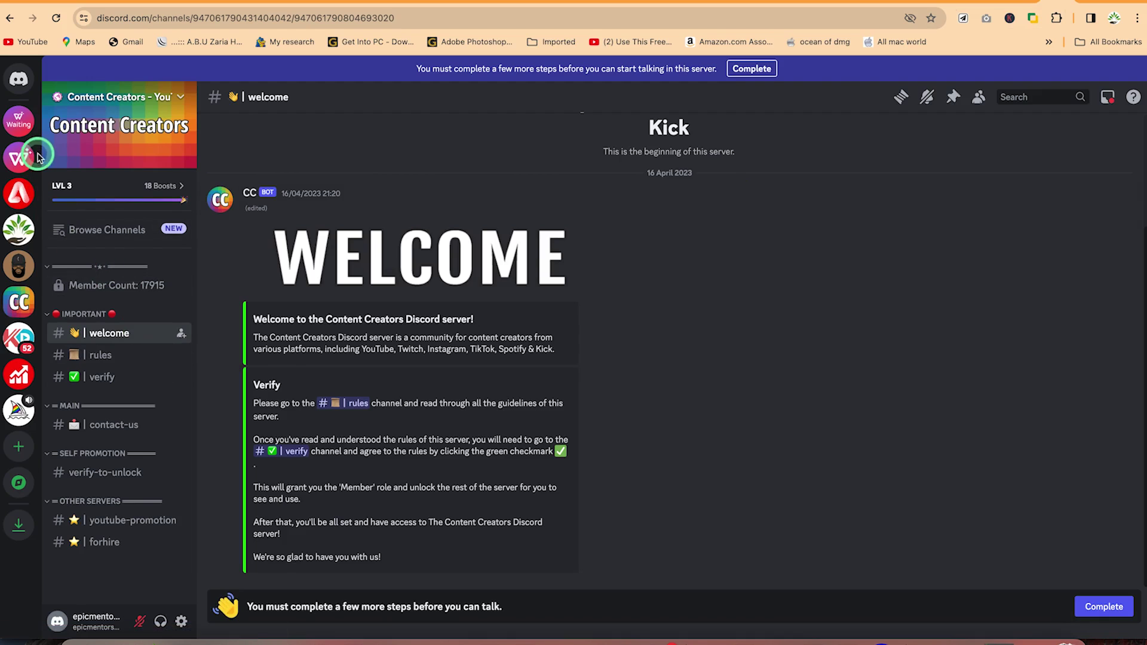
Open the Adobe Firefly Discord server and view its welcome, announcements and new-in-firefly channels
click(15, 194)
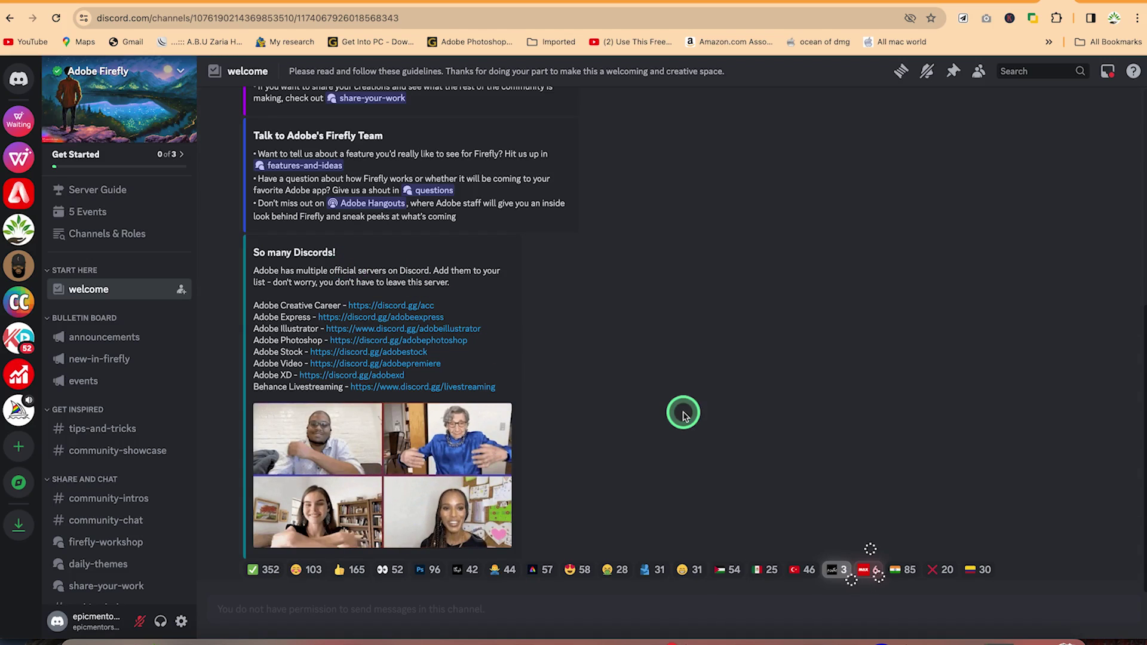
scroll(671, 353, up, 5)
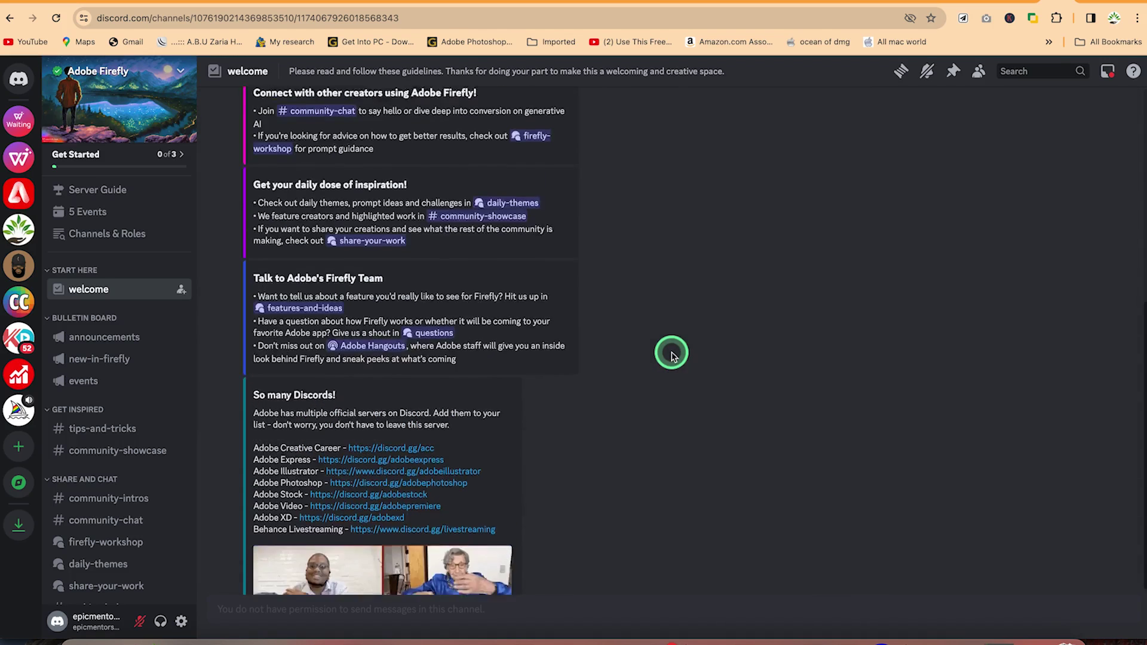
scroll(672, 352, up, 2)
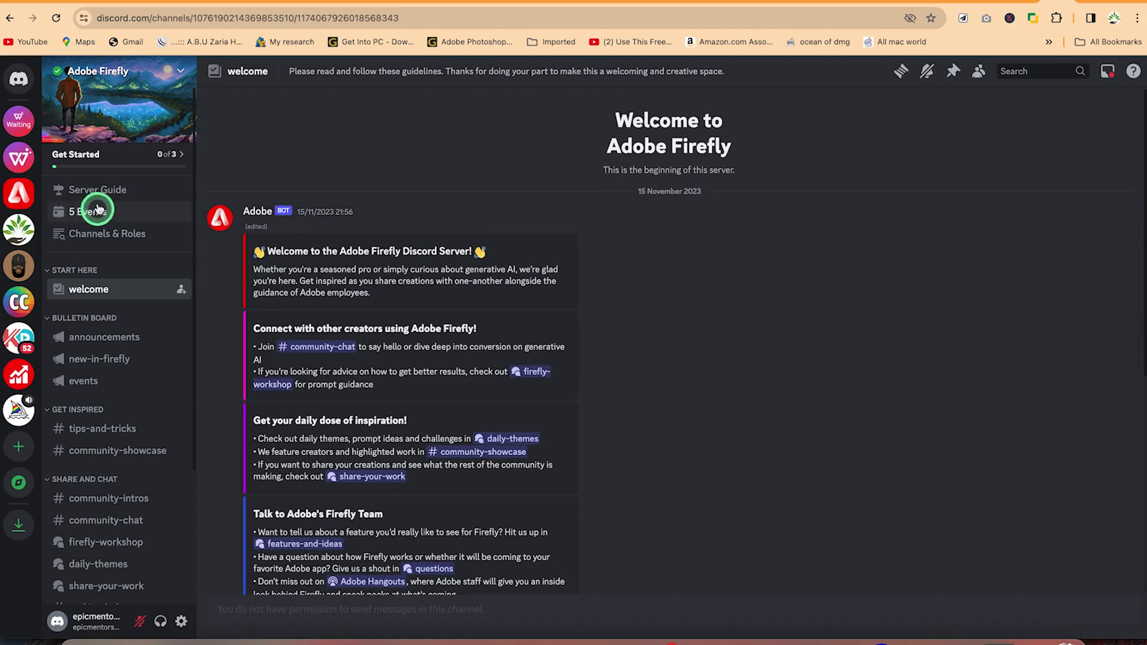
click(112, 339)
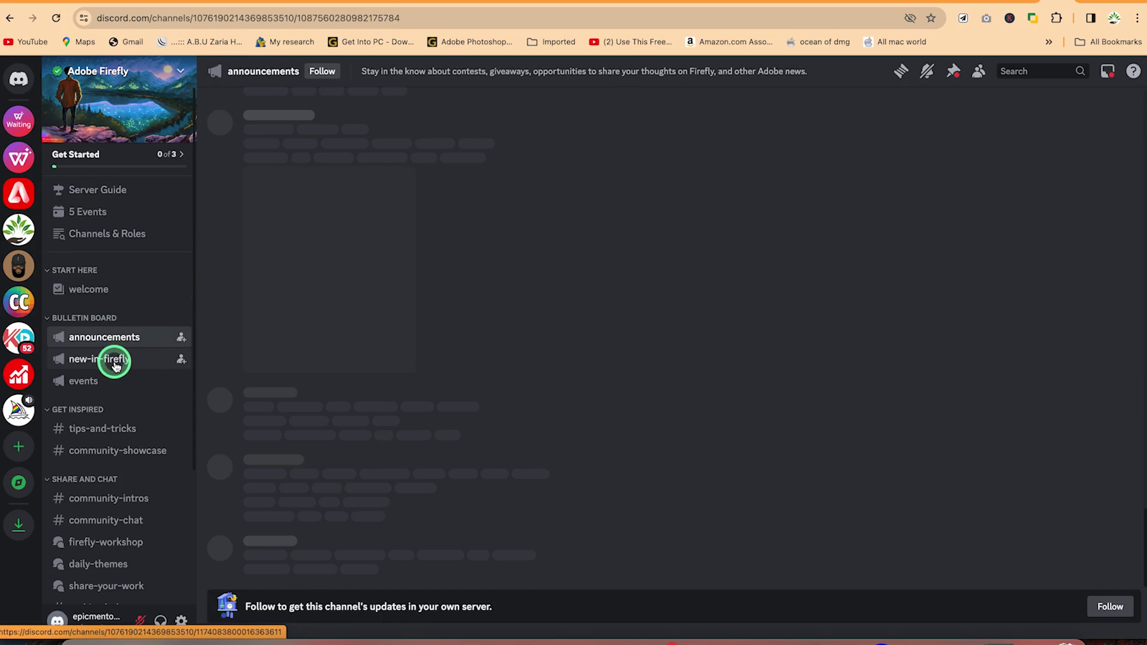
click(115, 361)
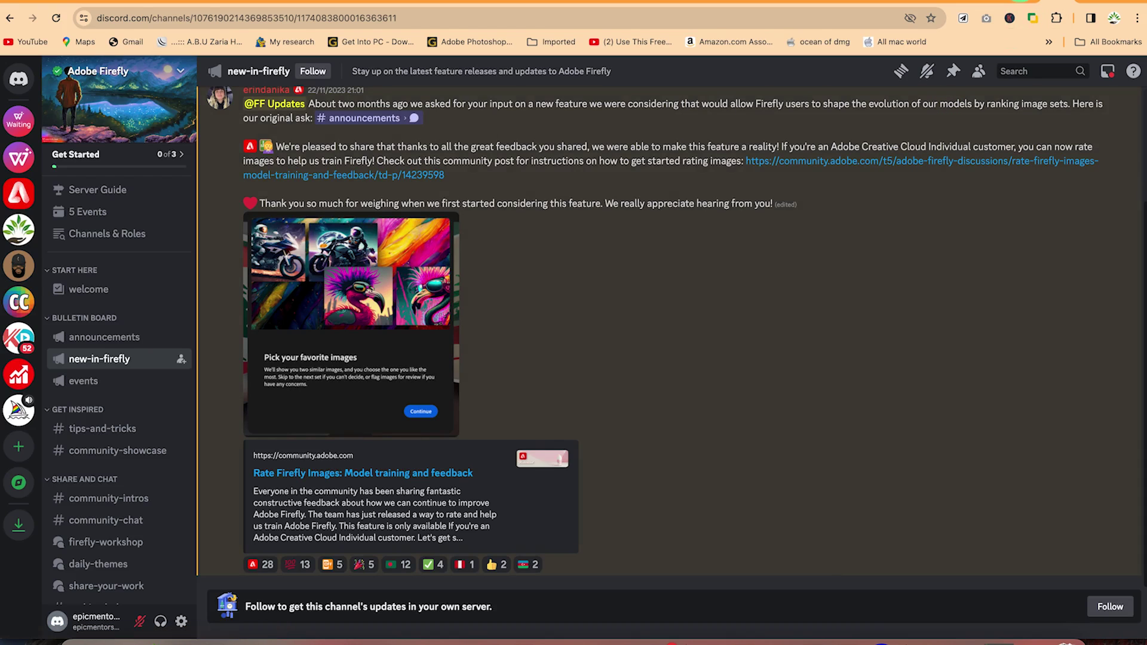
Switch back to the Firefly browser tab and view the account's monthly generative credits and the feedback and community options
key(ctrl+Tab)
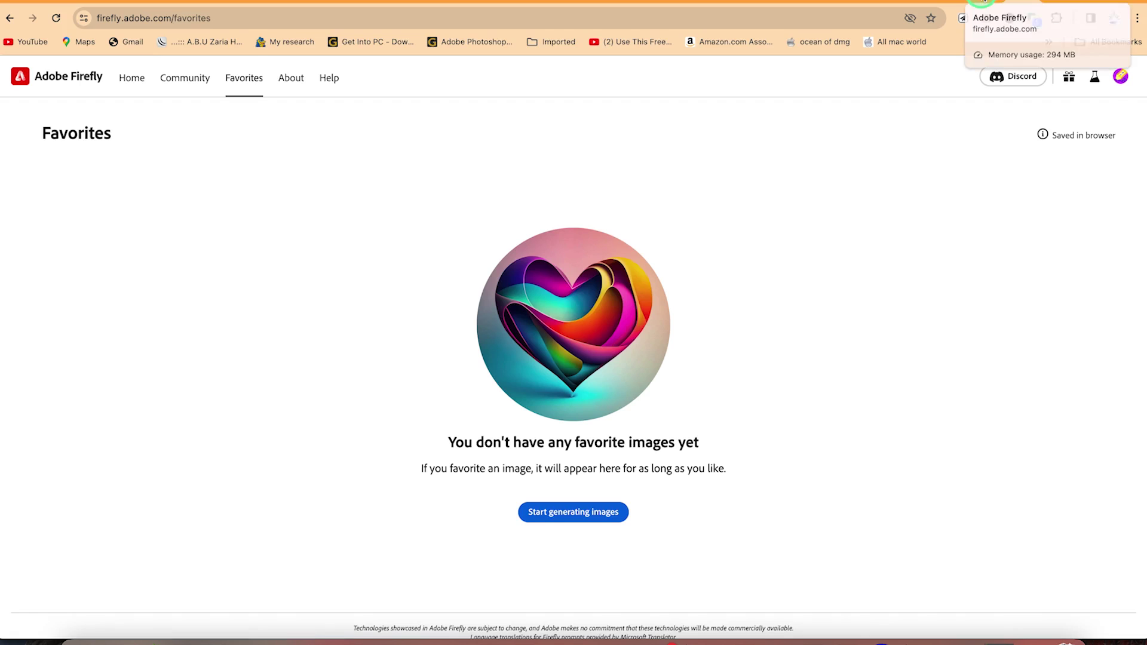
click(1120, 76)
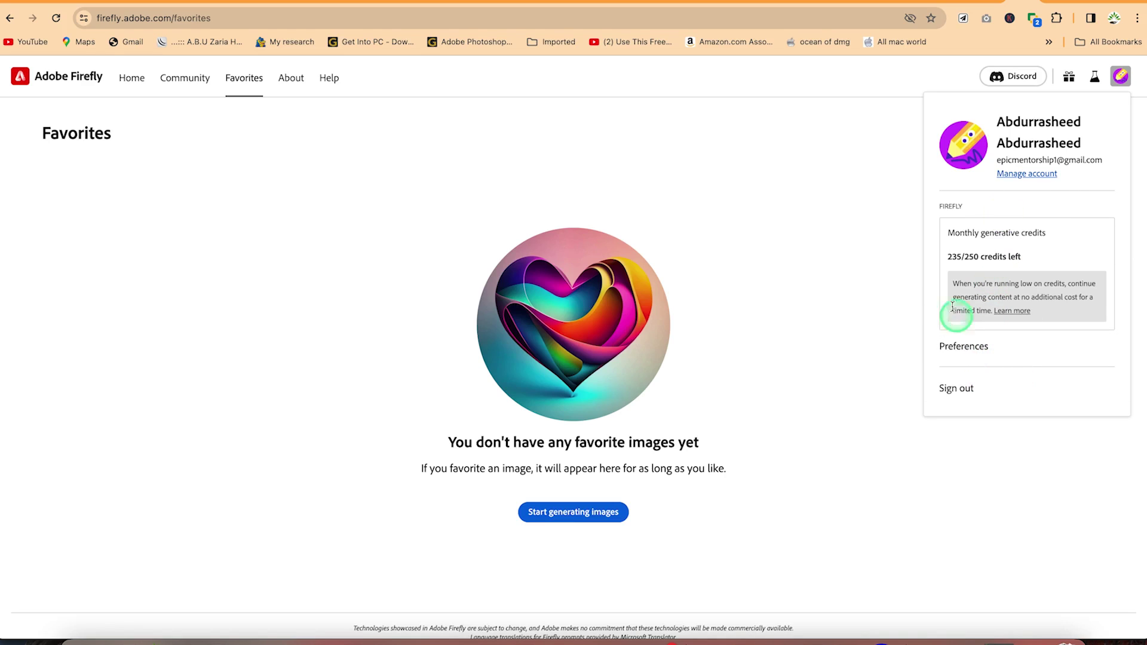
click(1094, 77)
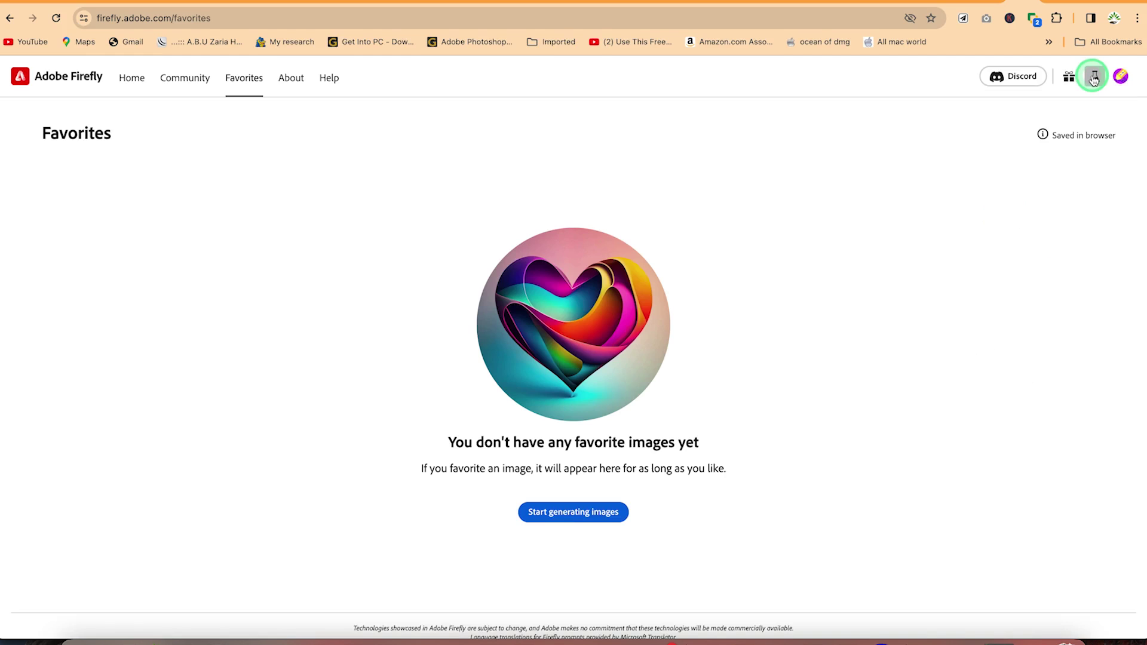
click(1093, 78)
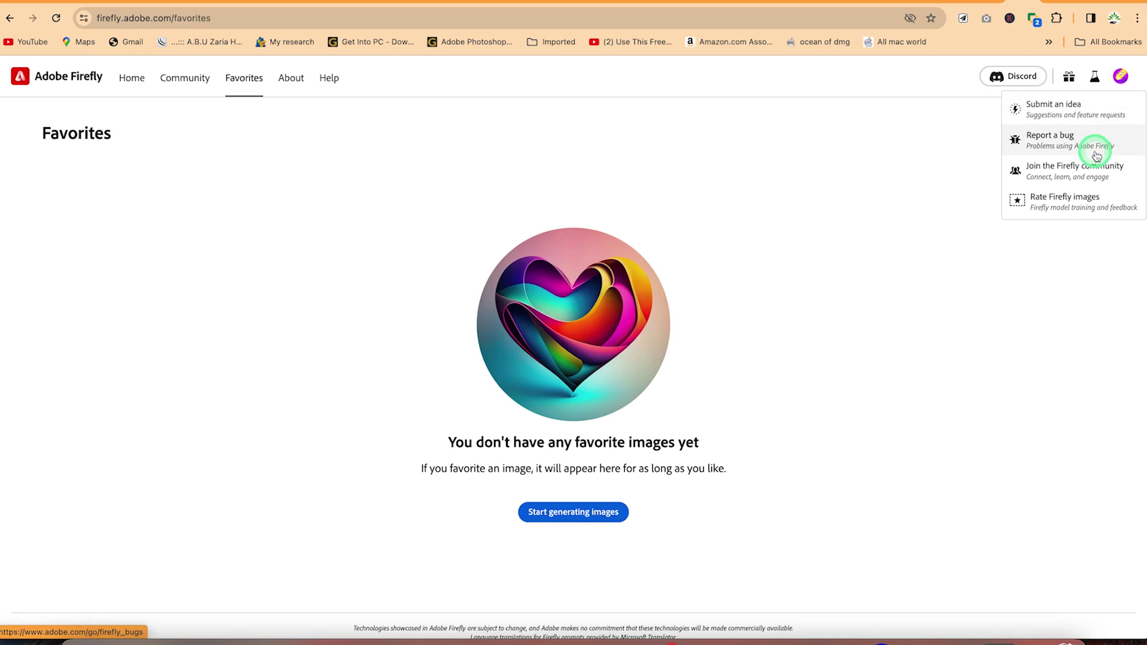
Review Firefly's What's new entries, including Generative Match, Prompt Suggestions and Link sharing from Firefly, and return to the home page
click(1070, 78)
click(1071, 78)
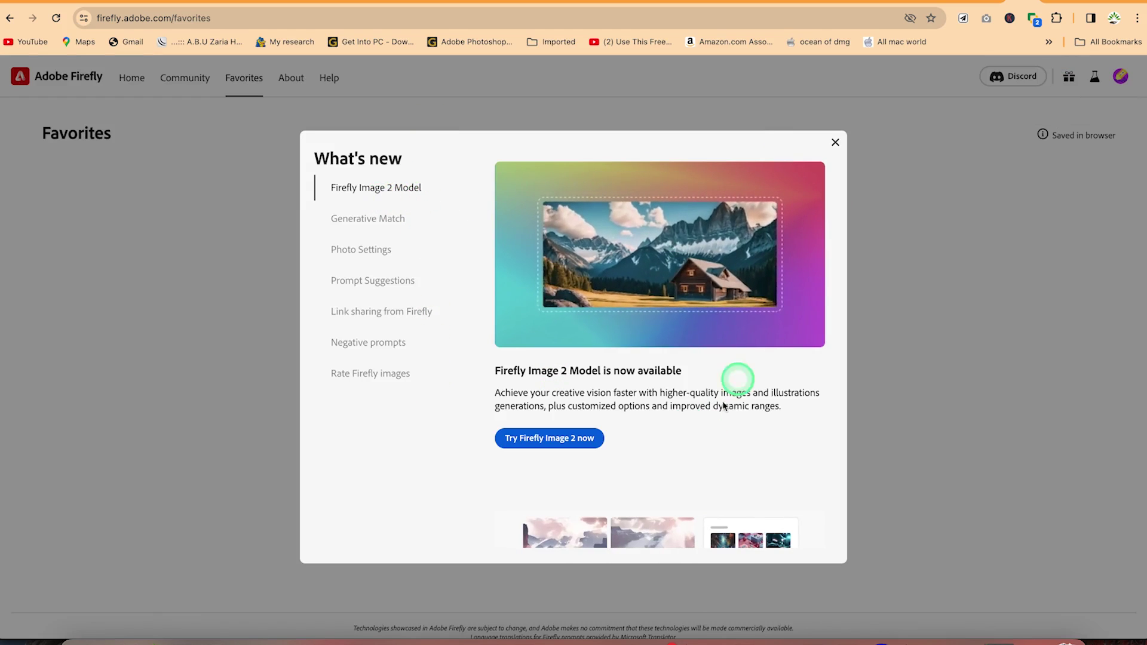
click(357, 222)
click(406, 282)
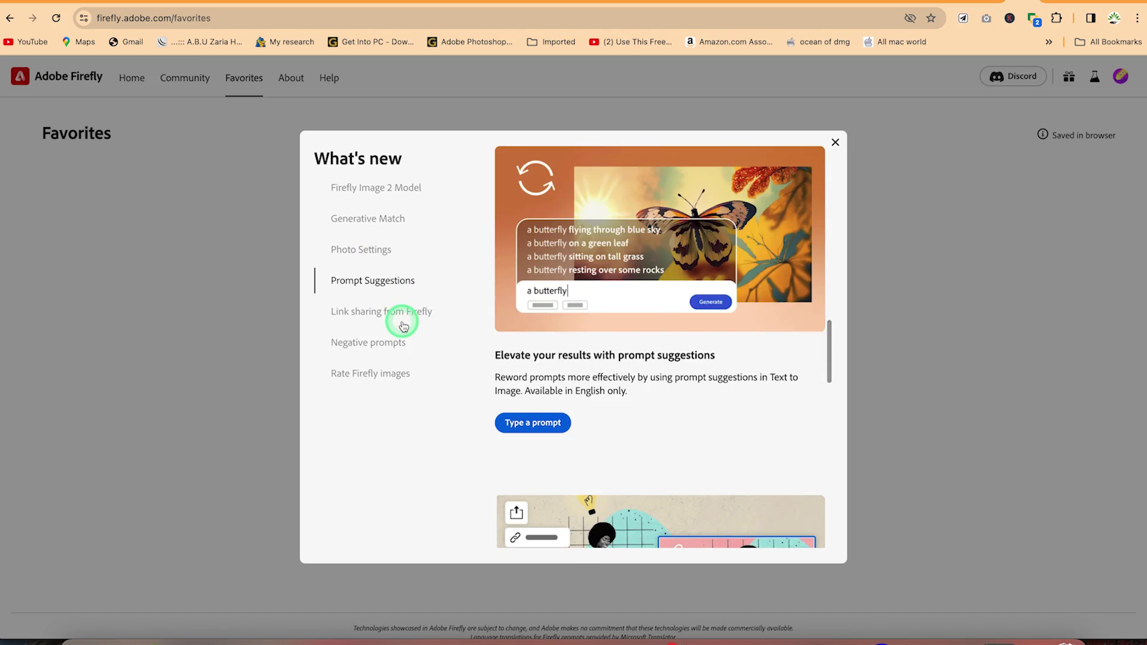
click(403, 319)
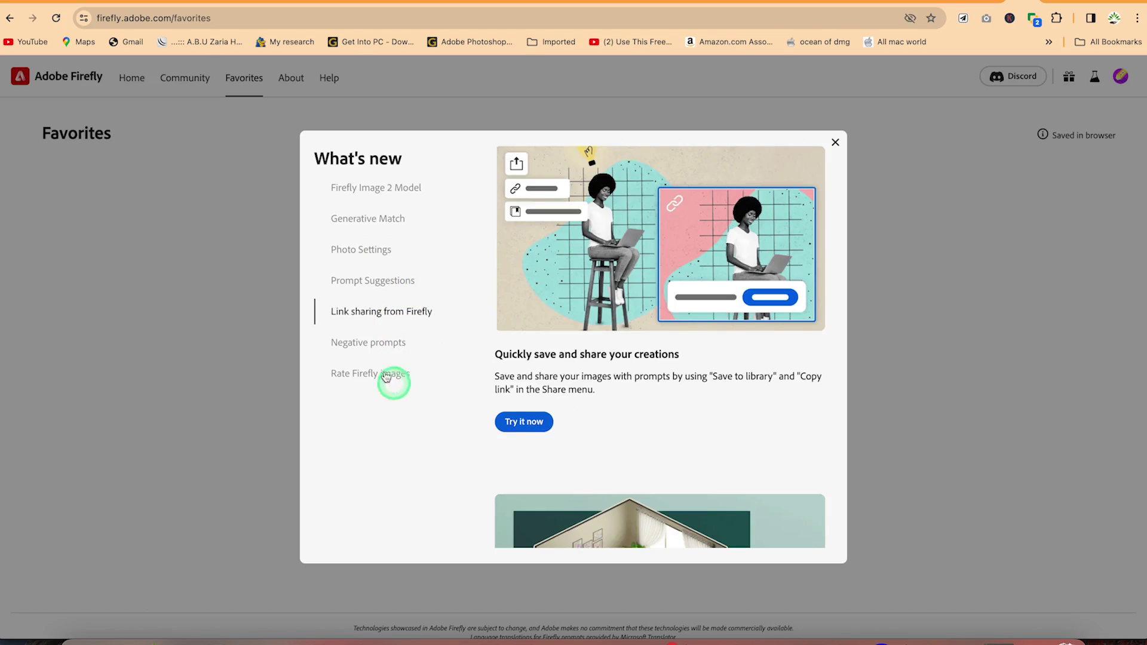
scroll(427, 338, down, 1)
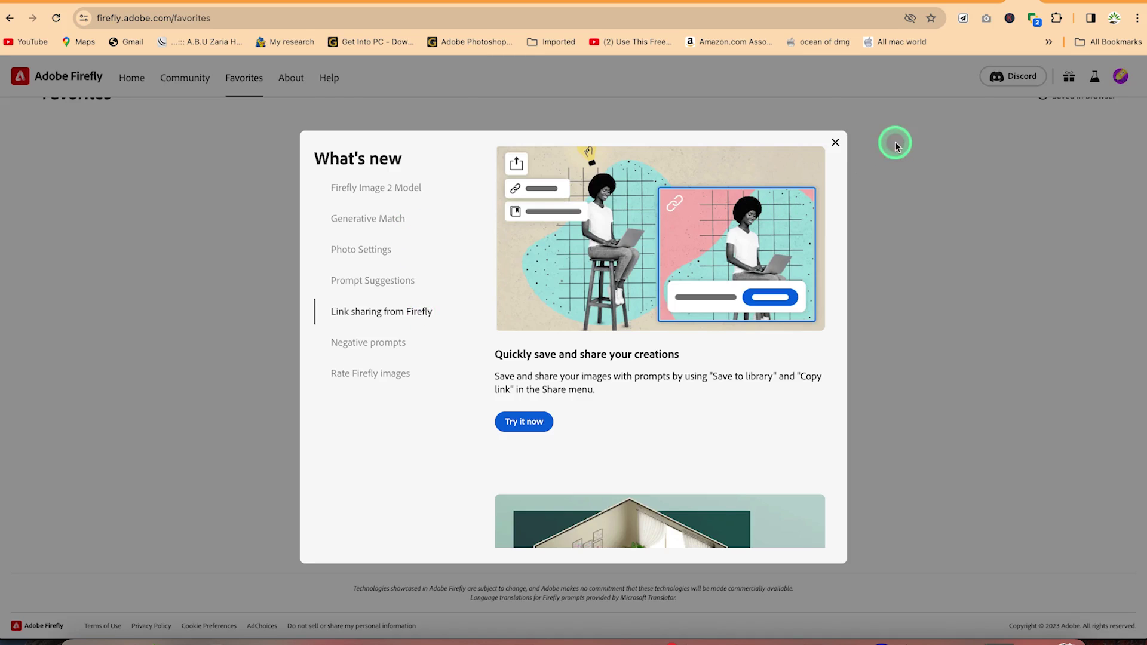
click(835, 143)
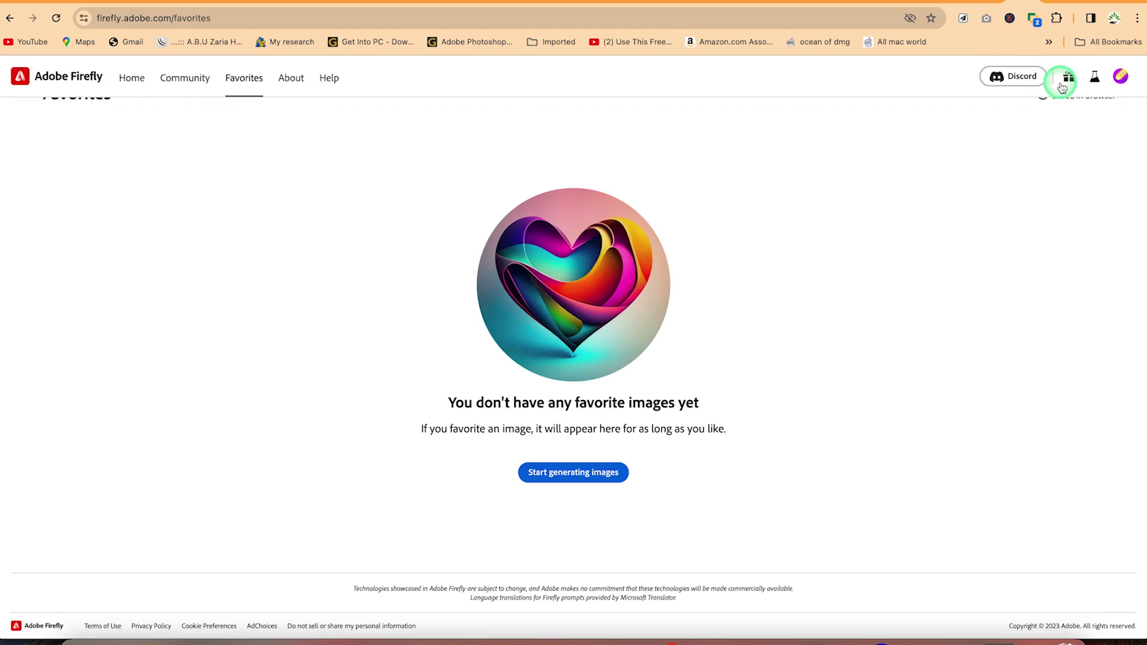
scroll(1064, 85, up, 1)
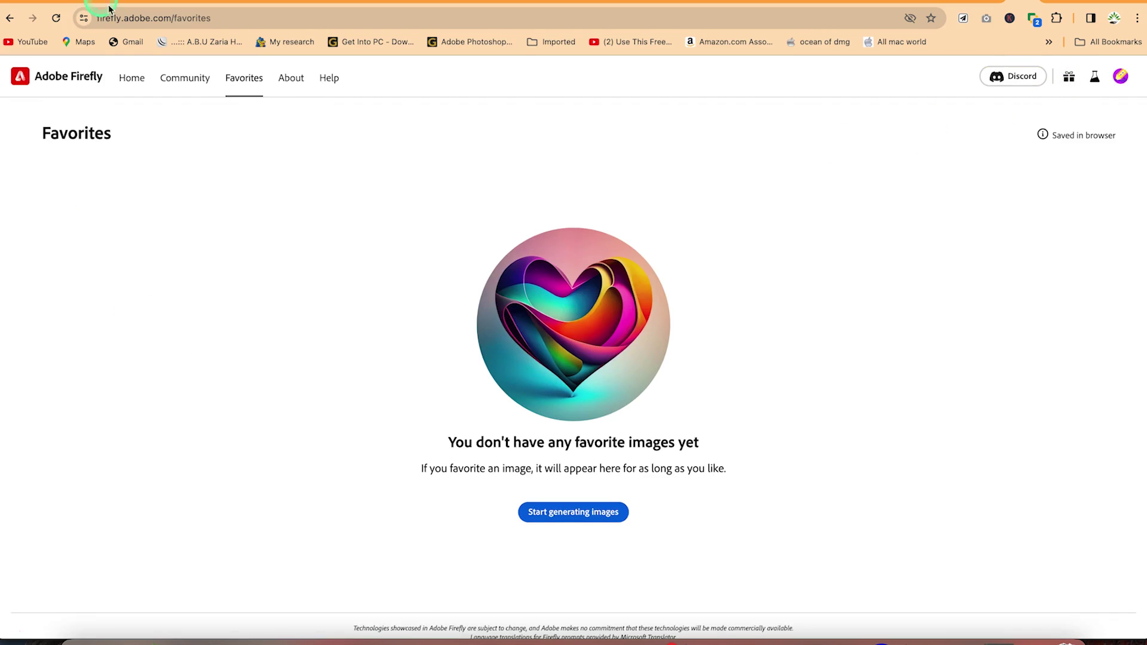
click(132, 84)
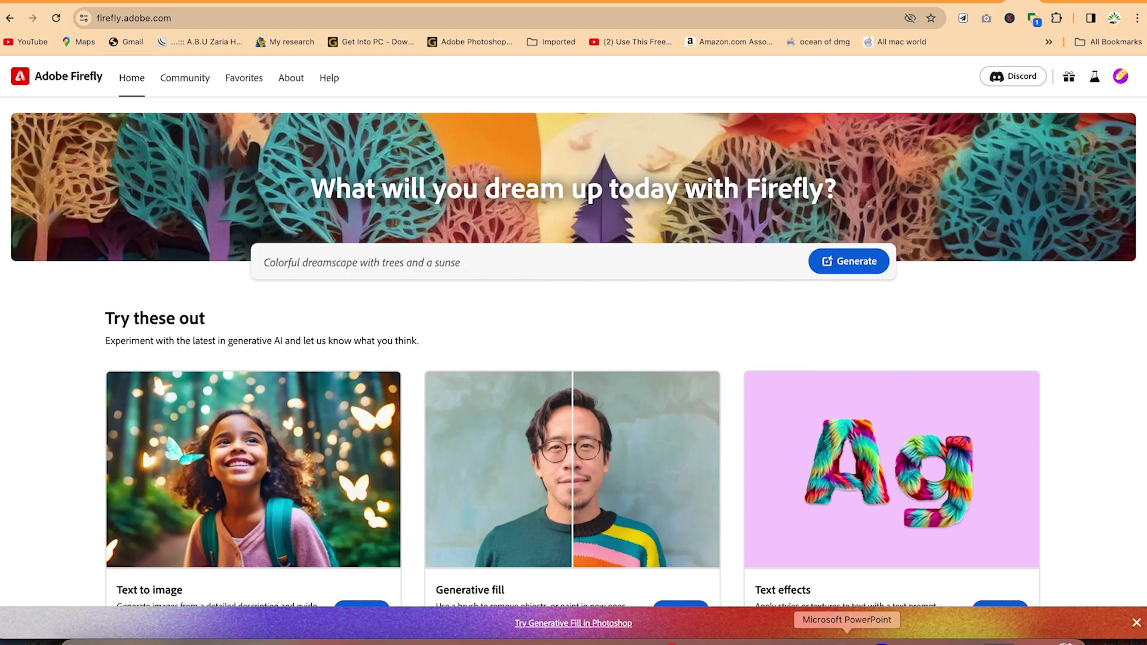
Switch to PowerPoint and copy "She opened the door and saw him standing there with a bouquet of roses and a smile" from the notes
click(847, 640)
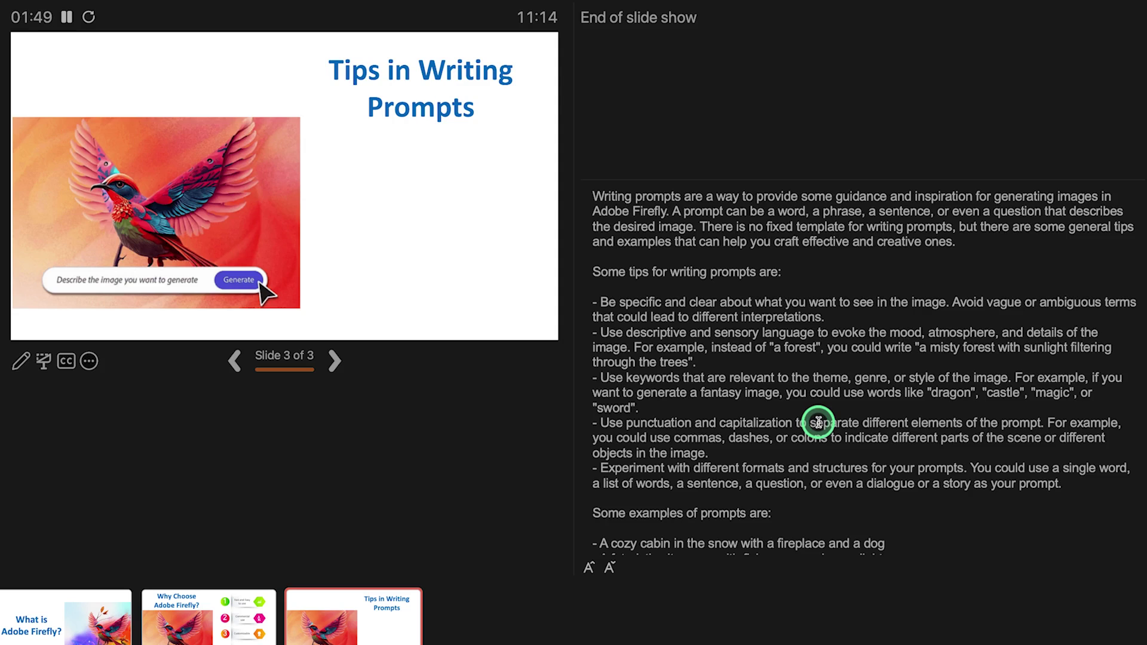
scroll(819, 423, down, 3)
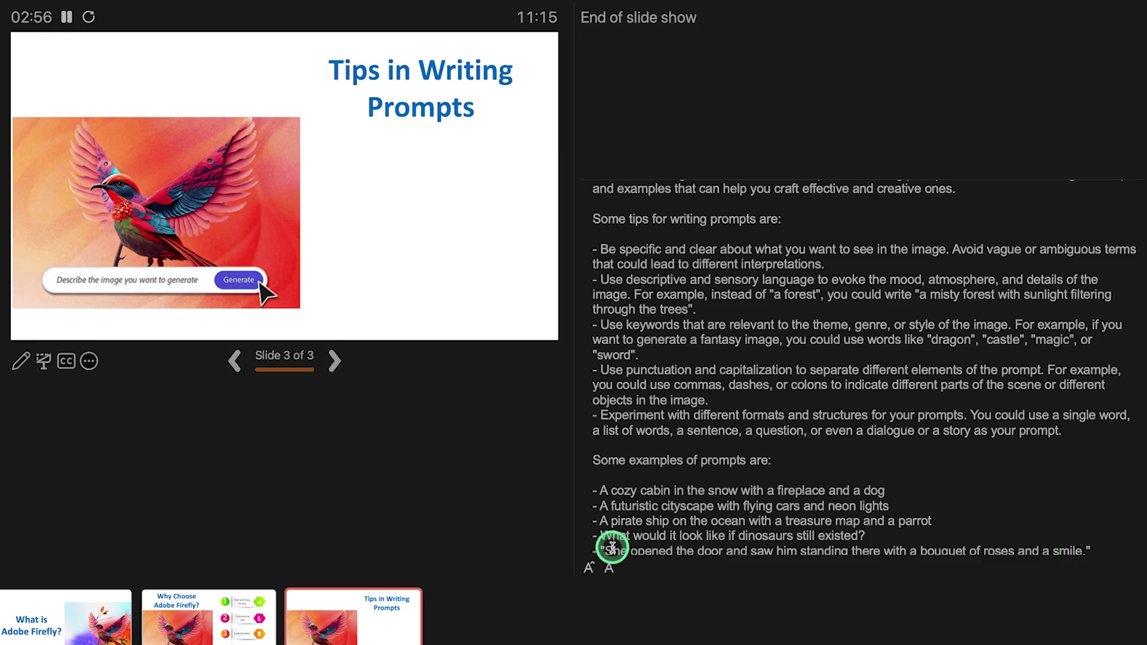
drag(604, 549, 1065, 547)
key(super+c)
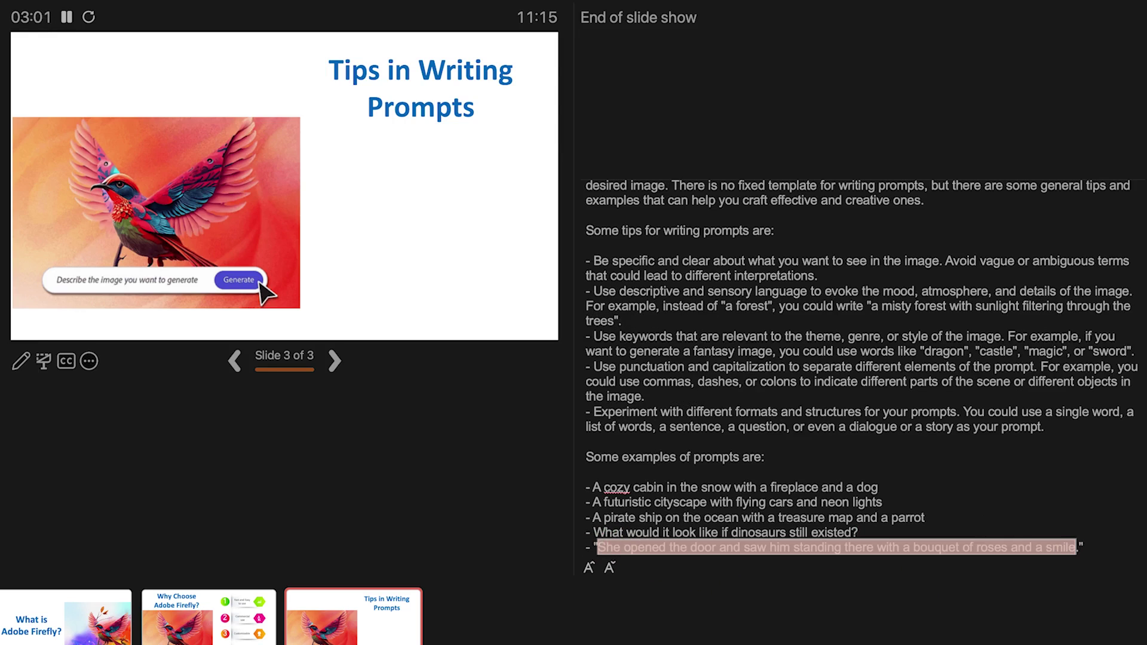
Switch back to Firefly, paste the copied example sentence as the home page prompt and generate images from it
key(ctrl+Up)
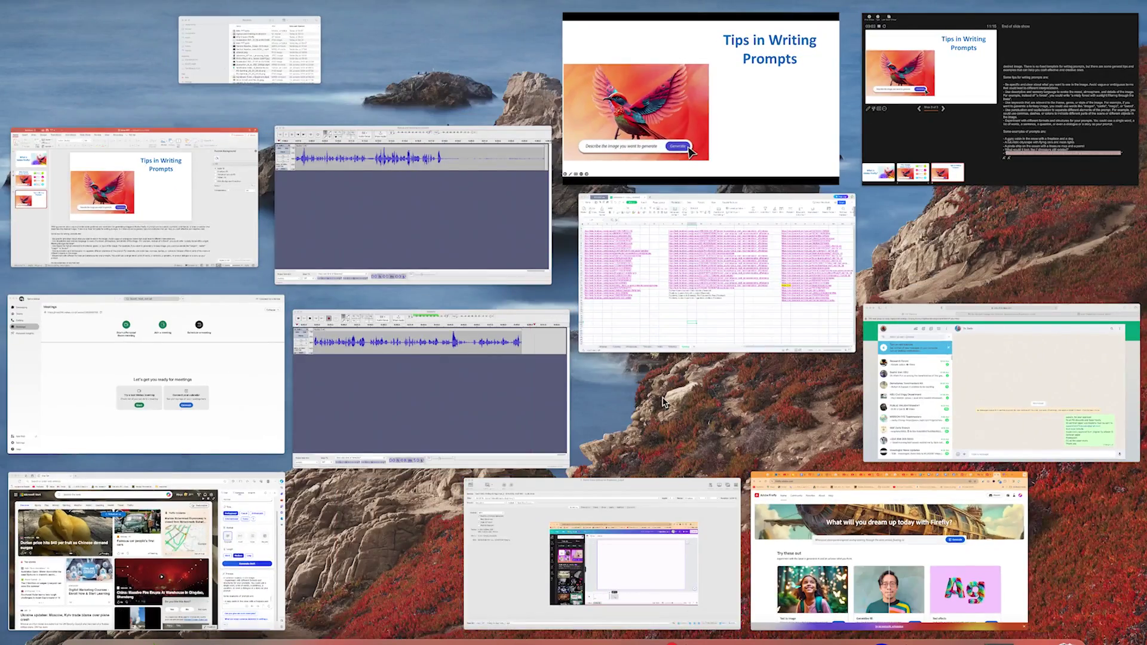
click(803, 540)
click(457, 260)
key(super+v)
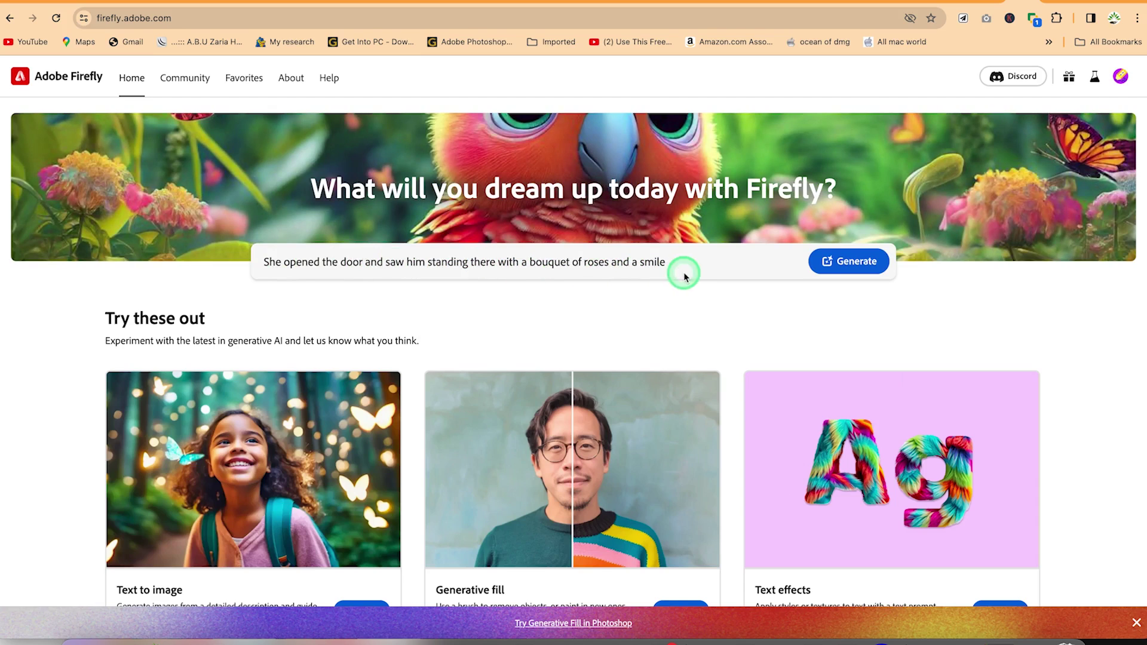
click(848, 261)
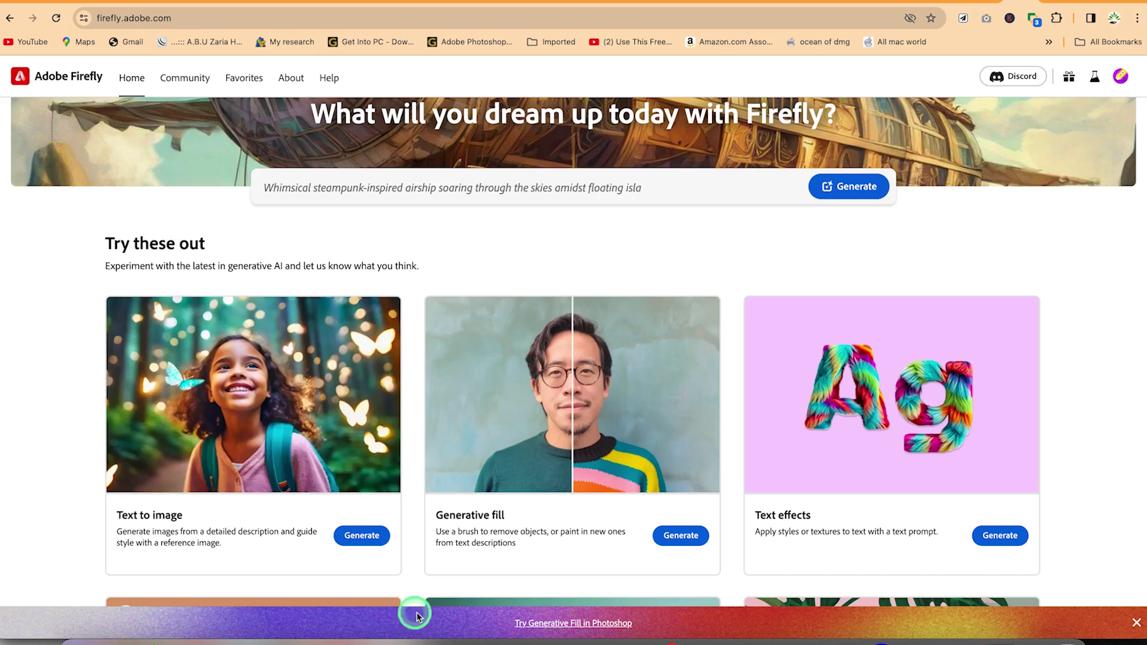
Open the Text to image tool from the home page and browse its gallery of sample images and prompts
click(353, 544)
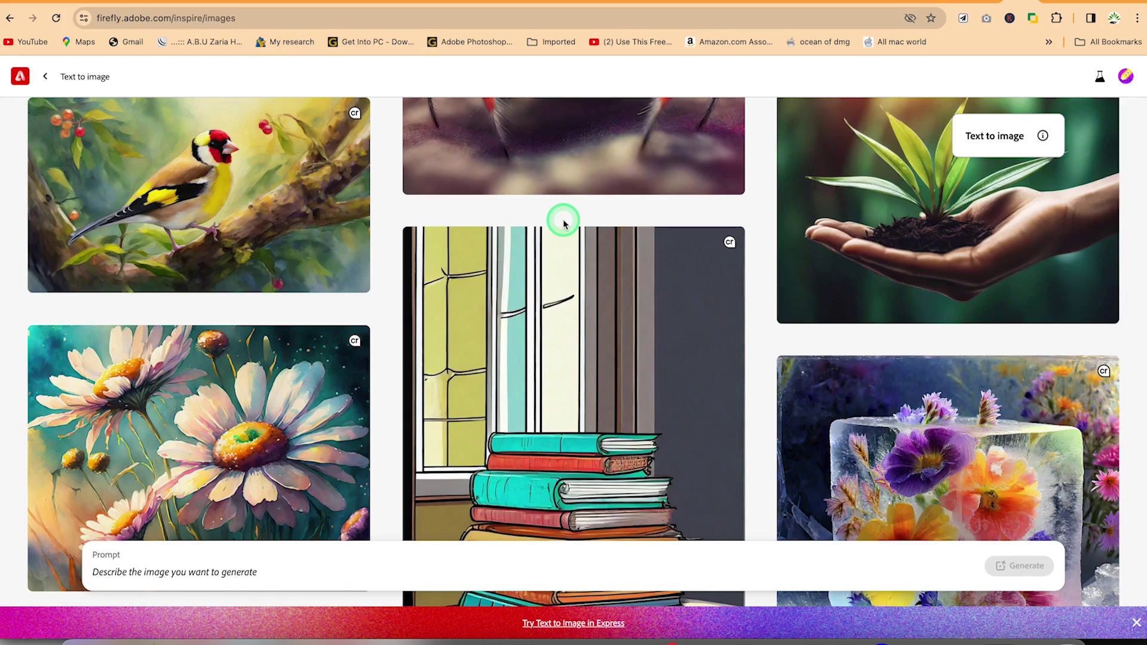
scroll(563, 223, down, 10)
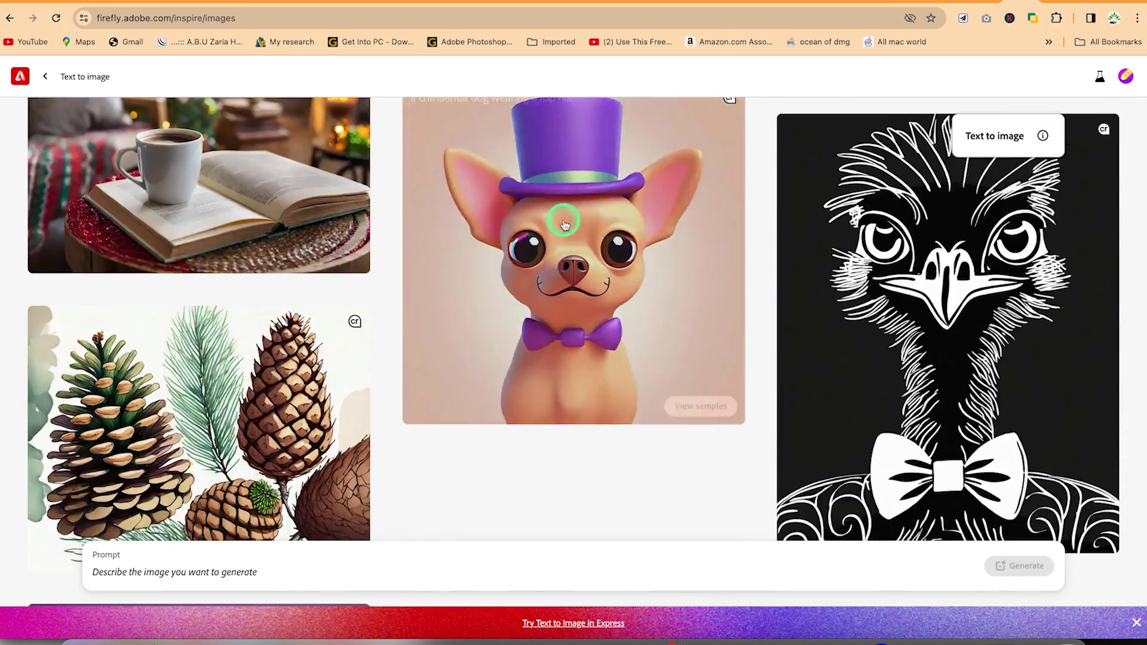
scroll(564, 223, down, 8)
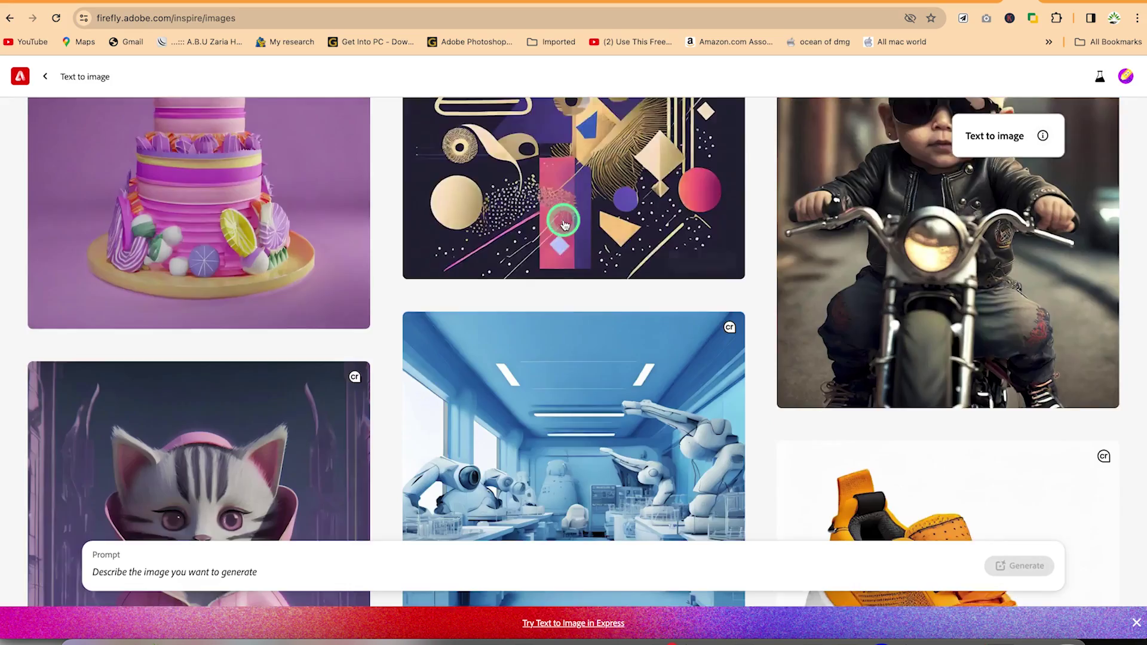
scroll(564, 223, down, 8)
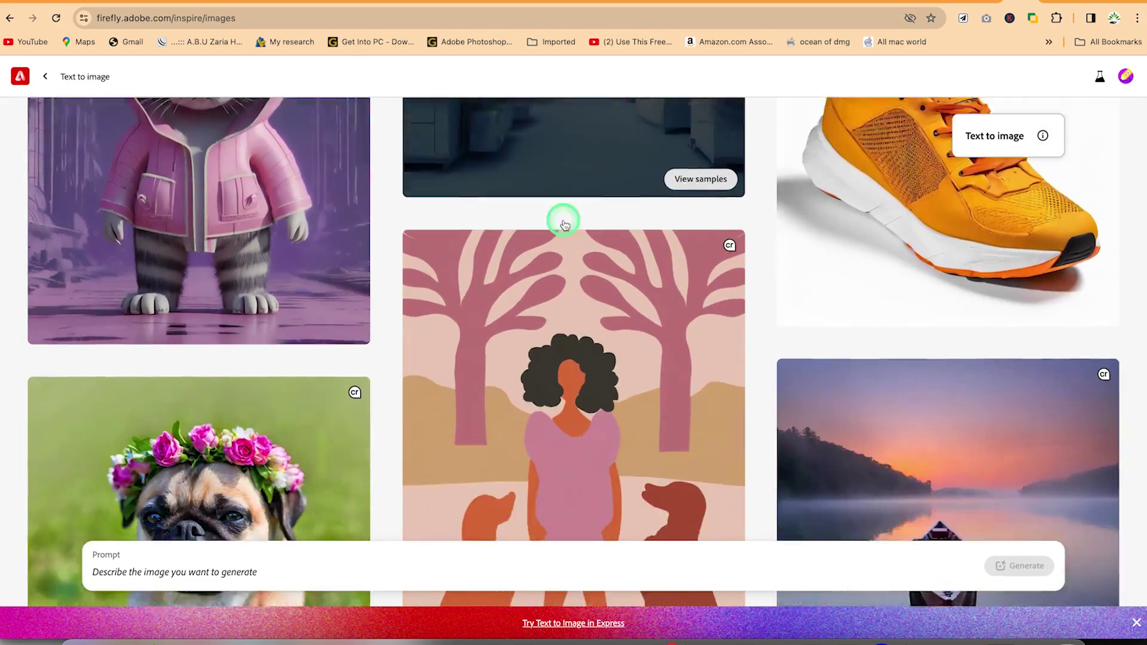
scroll(564, 223, down, 9)
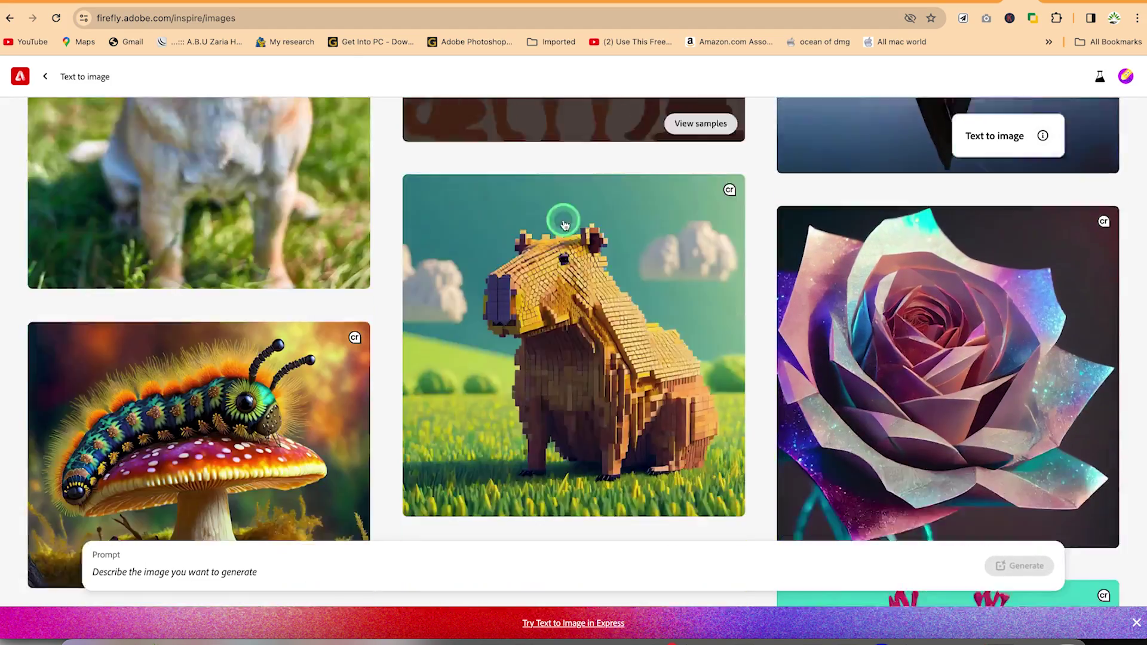
scroll(563, 223, down, 9)
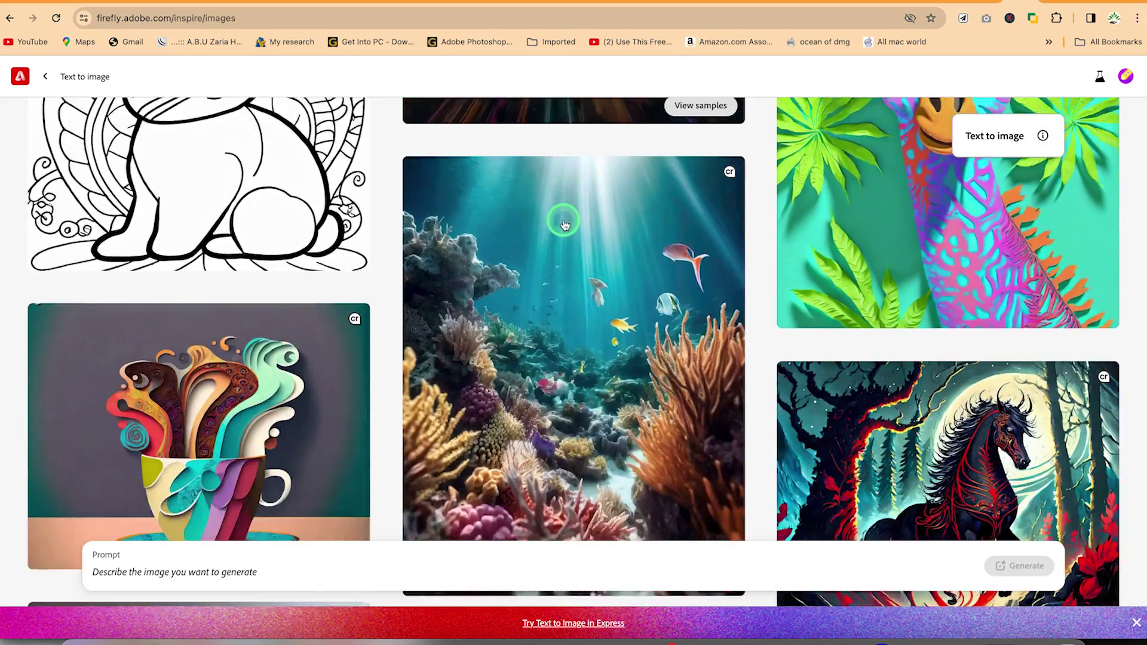
scroll(563, 223, down, 5)
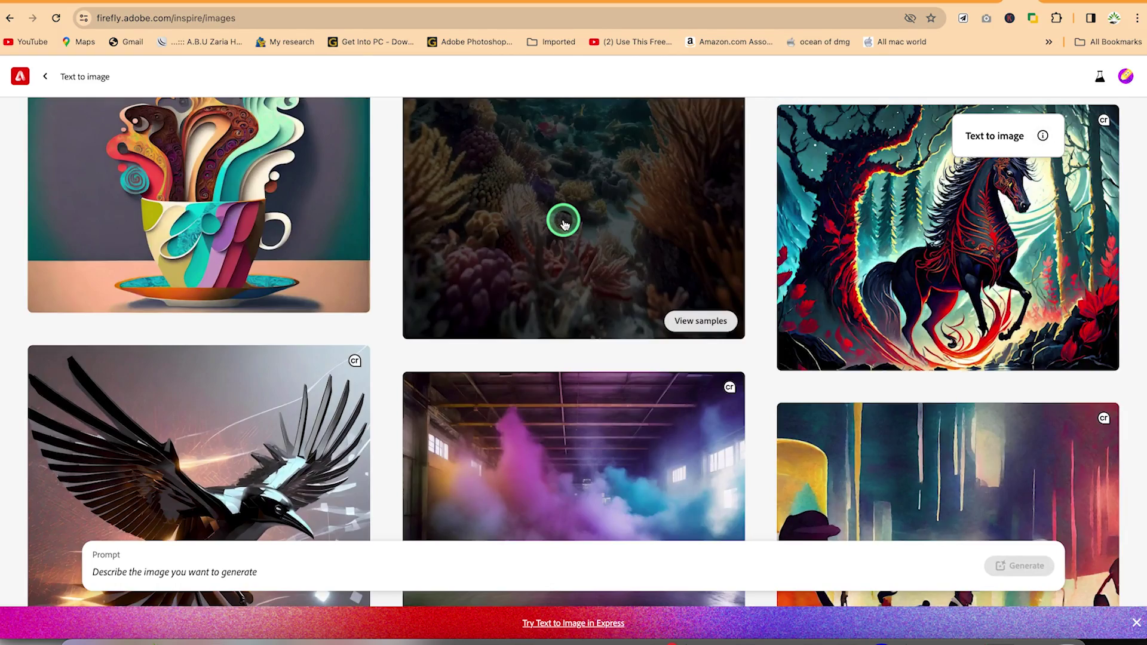
scroll(564, 223, down, 5)
scroll(563, 225, down, 3)
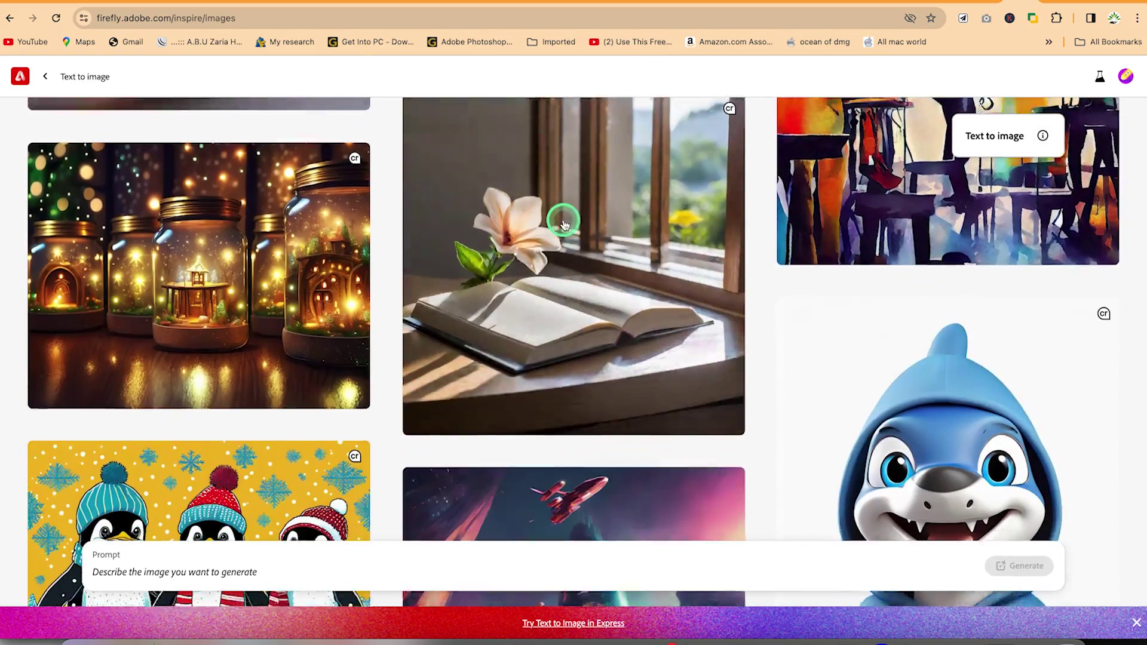
scroll(564, 225, up, 3)
scroll(563, 224, down, 10)
scroll(563, 225, up, 15)
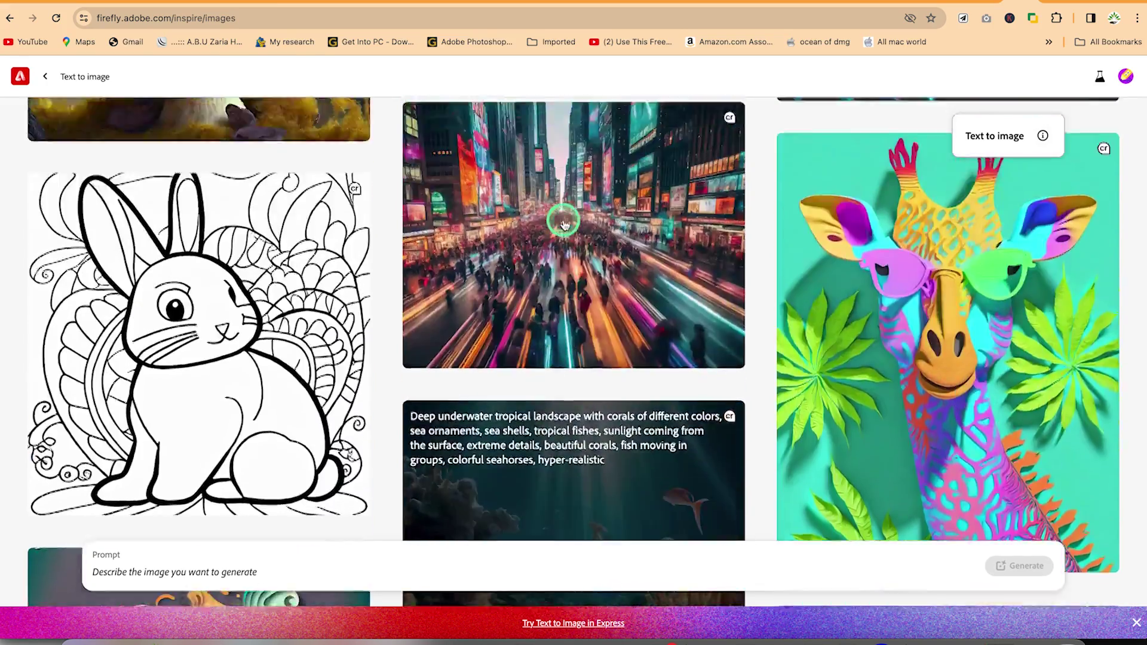
scroll(563, 224, up, 15)
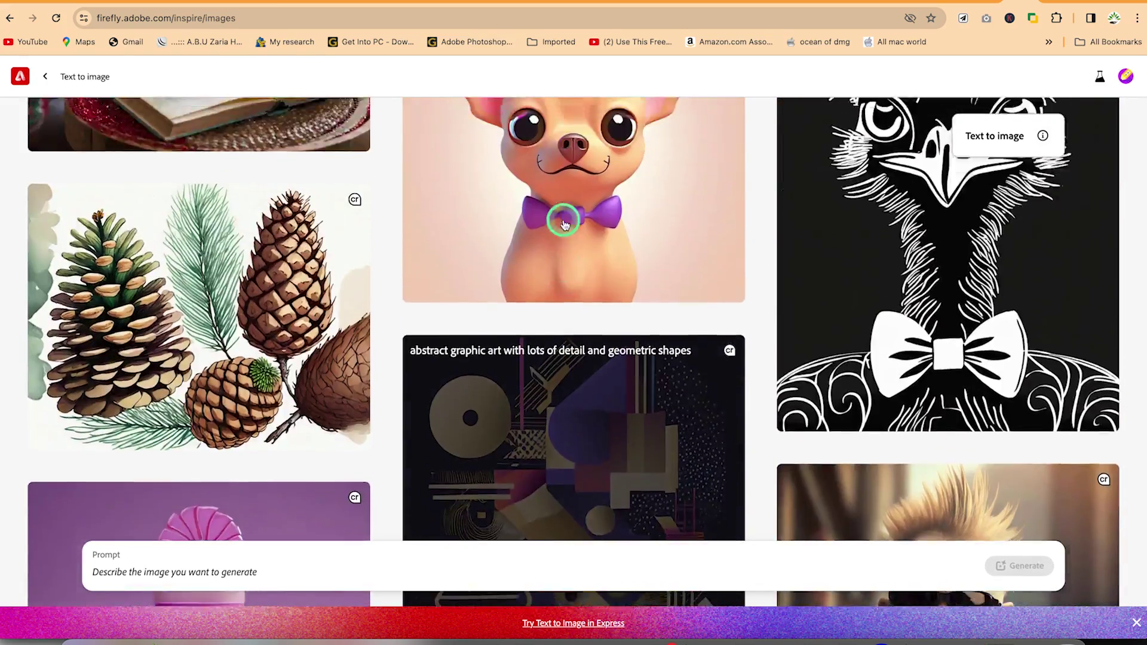
scroll(585, 286, up, 8)
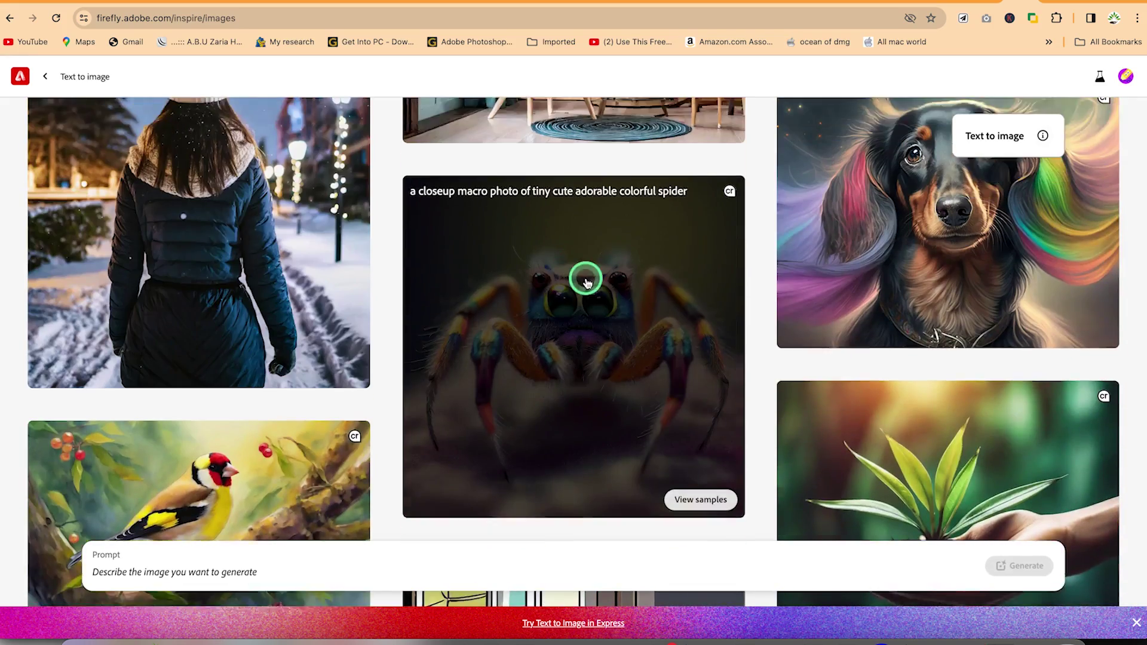
scroll(587, 282, up, 12)
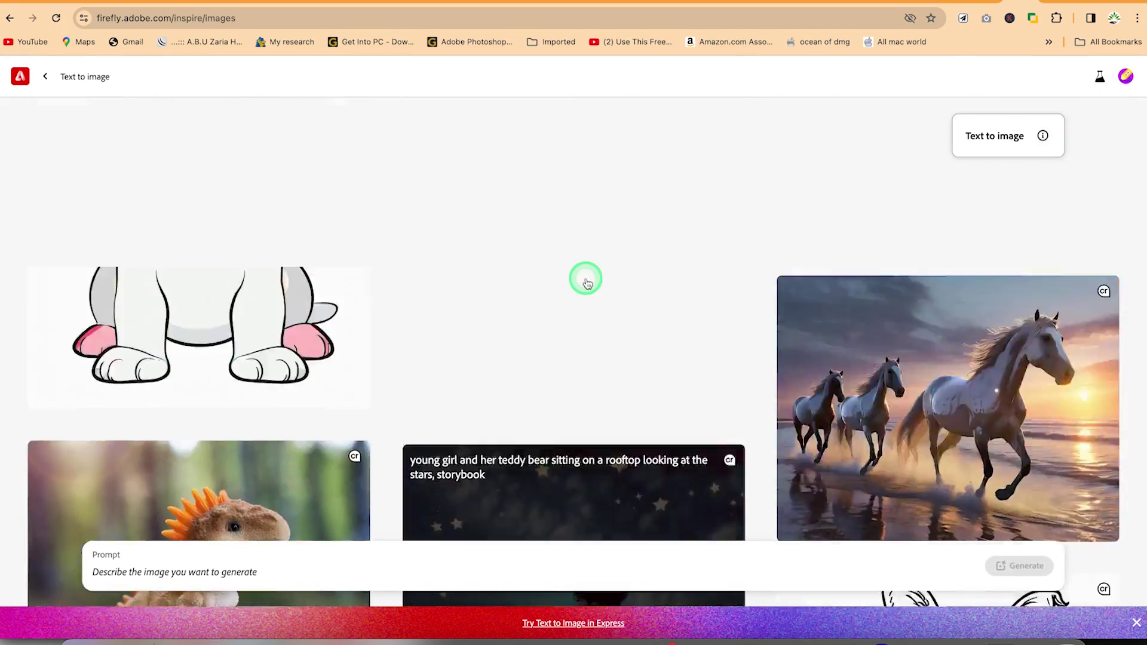
scroll(587, 282, up, 4)
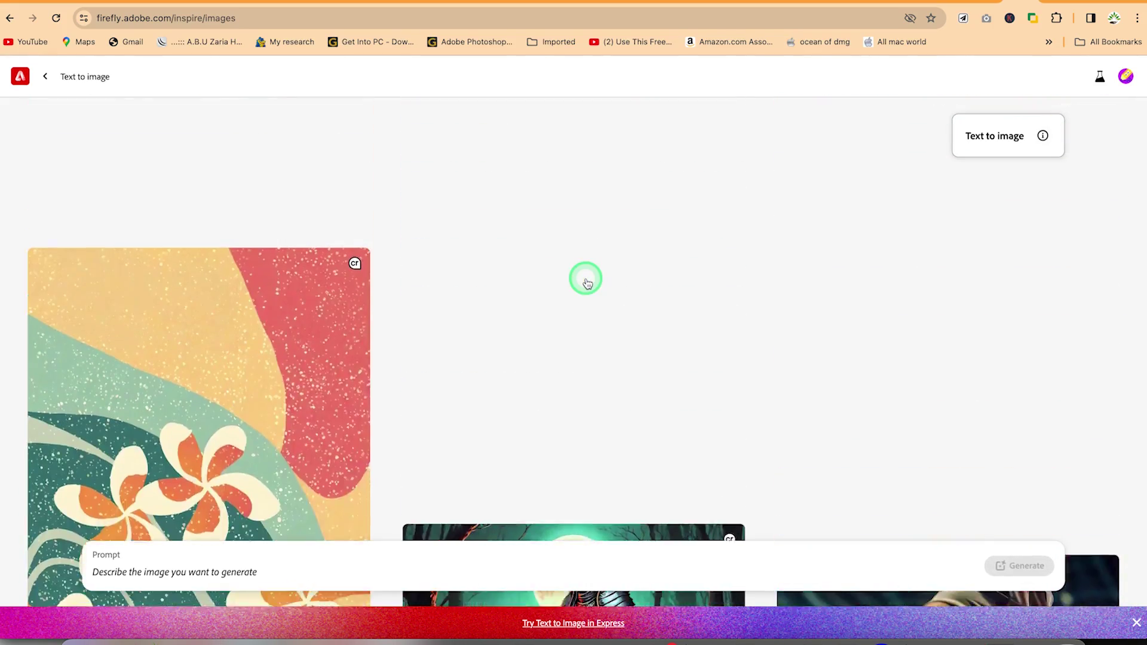
Browse back up through the Text to image gallery's sample images and their prompts
scroll(587, 283, up, 10)
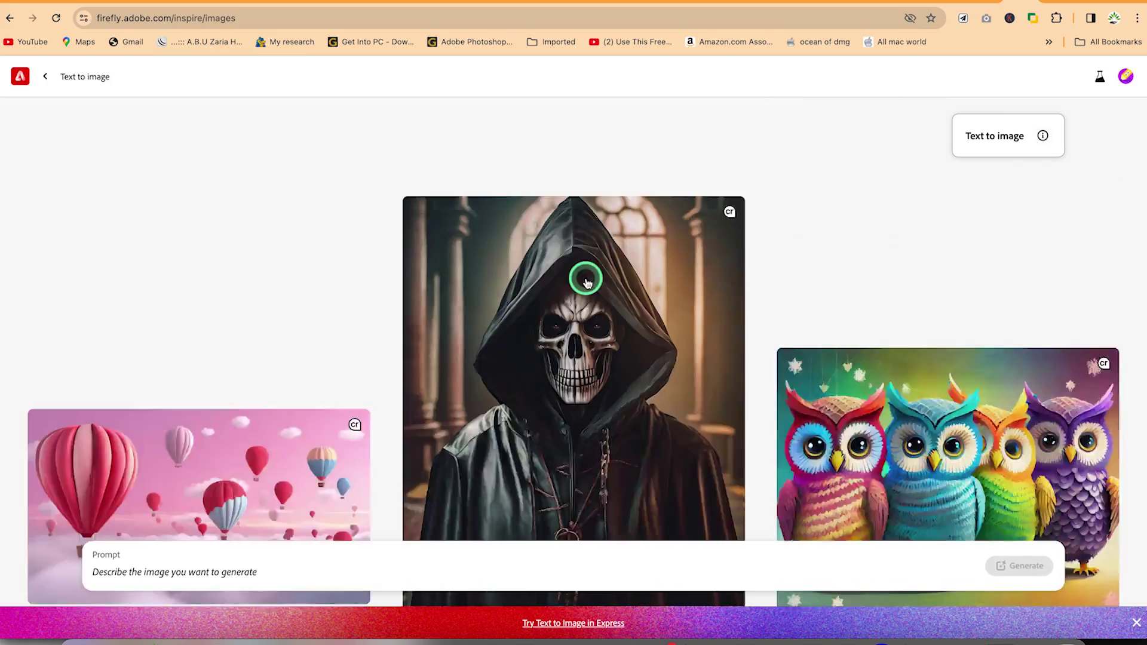
scroll(587, 282, up, 10)
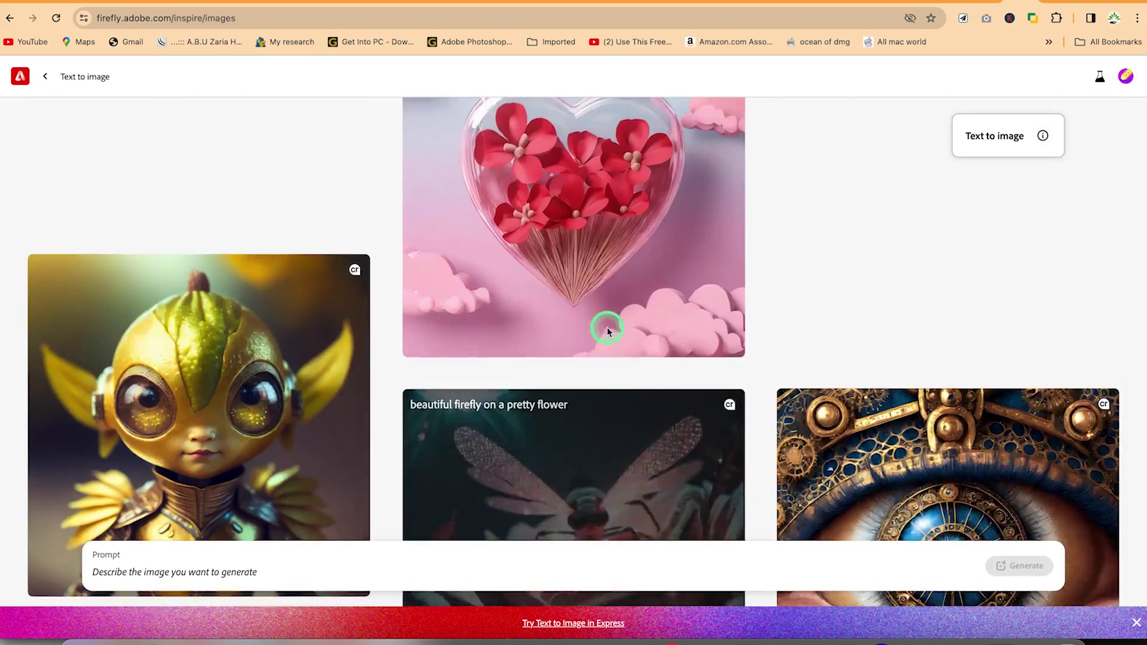
scroll(608, 333, down, 4)
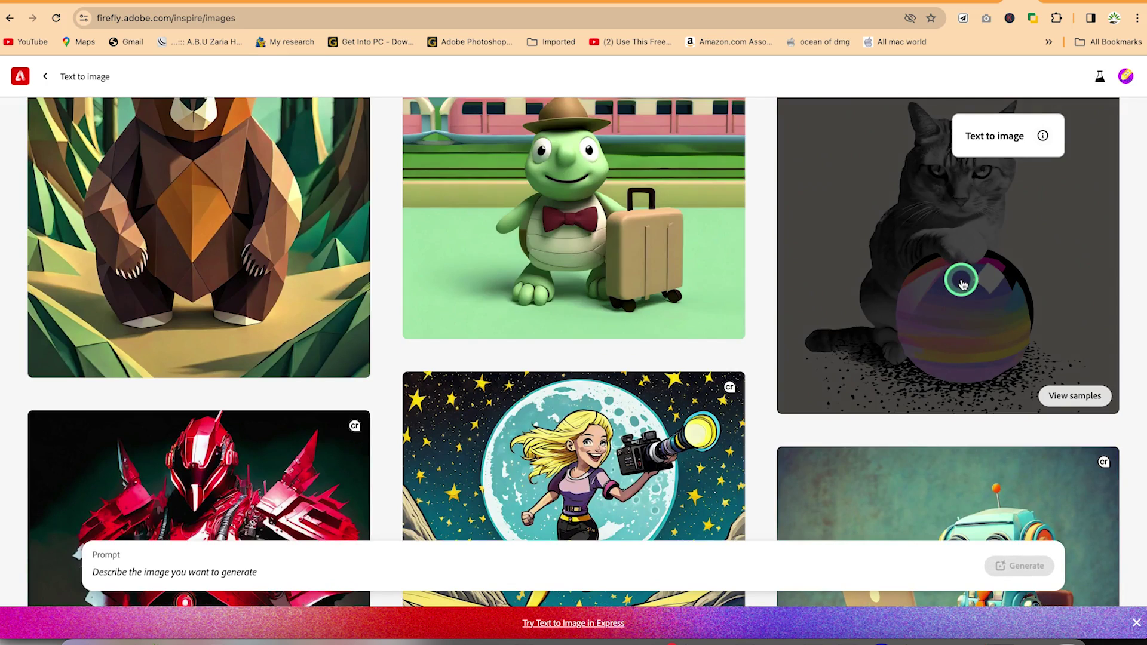
scroll(961, 284, up, 2)
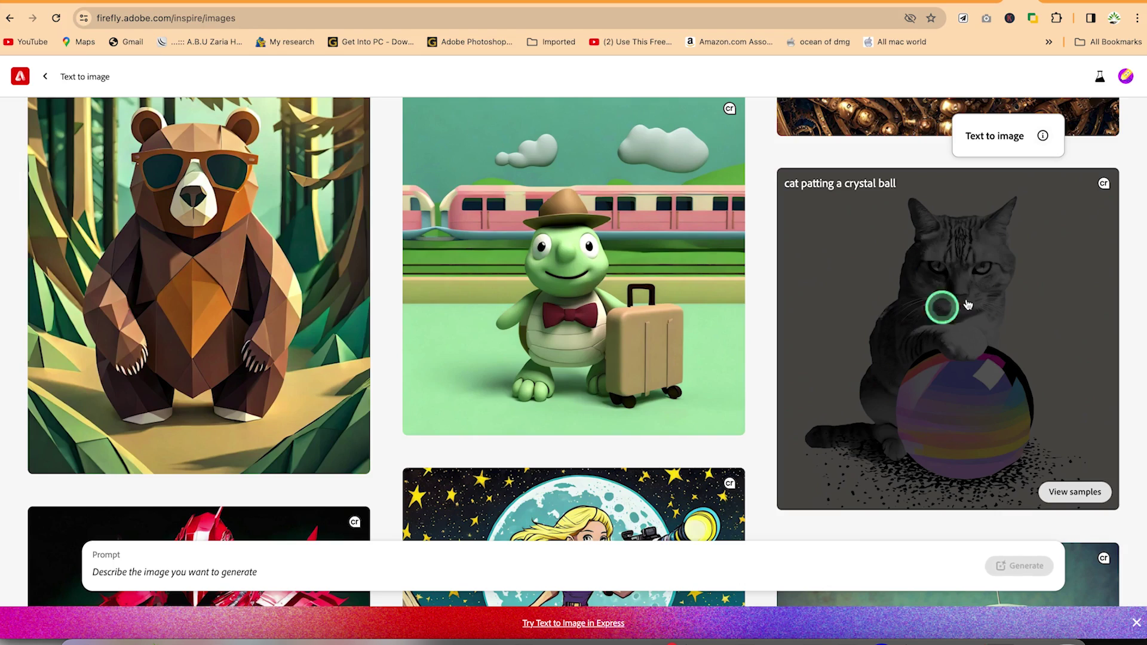
scroll(540, 342, up, 20)
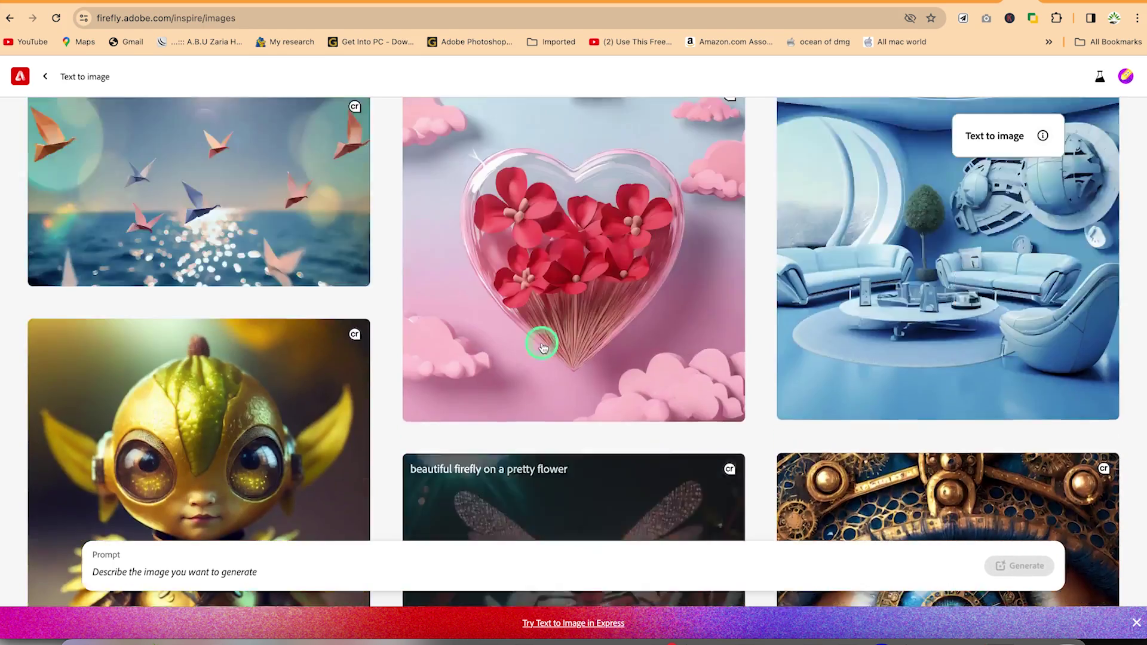
scroll(542, 346, up, 15)
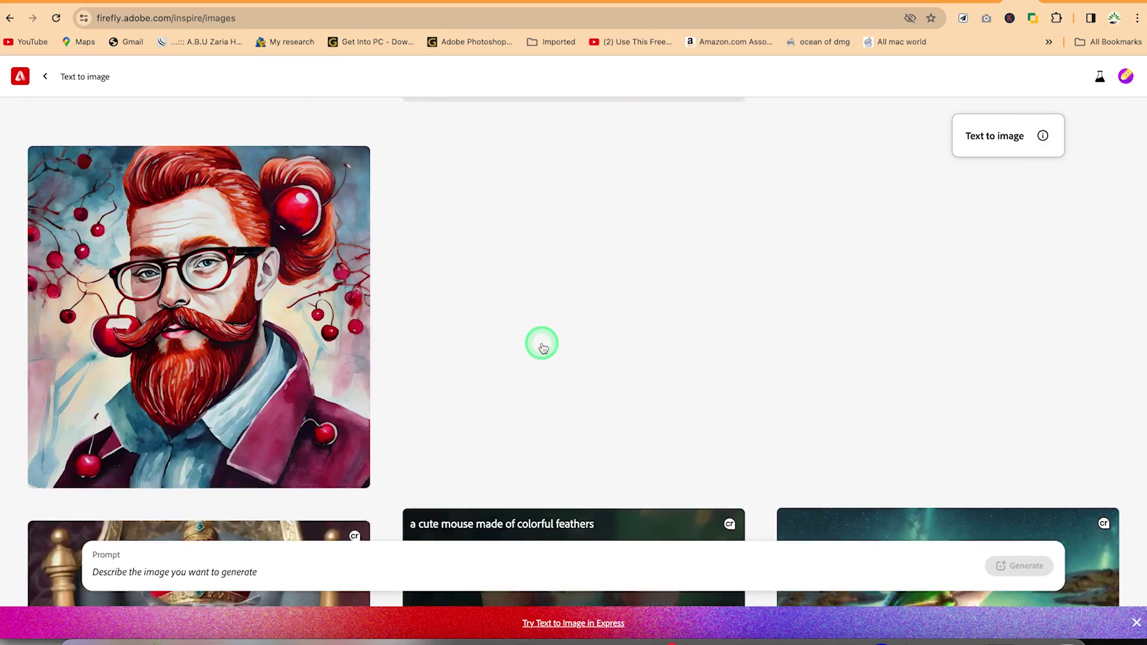
scroll(541, 347, up, 15)
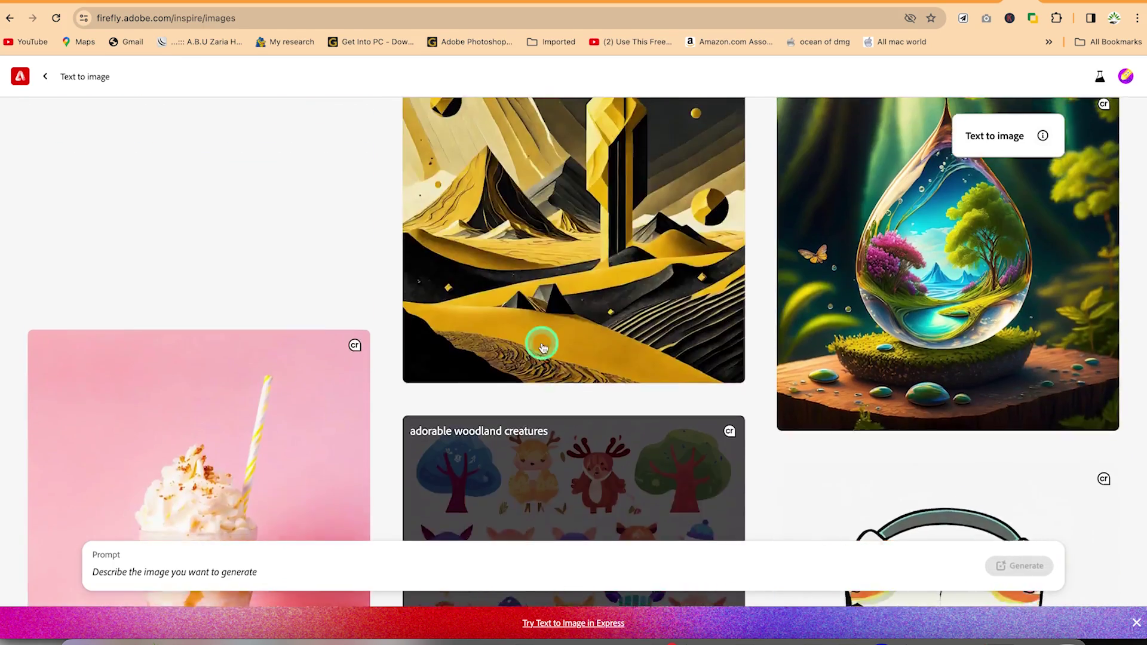
scroll(542, 347, up, 15)
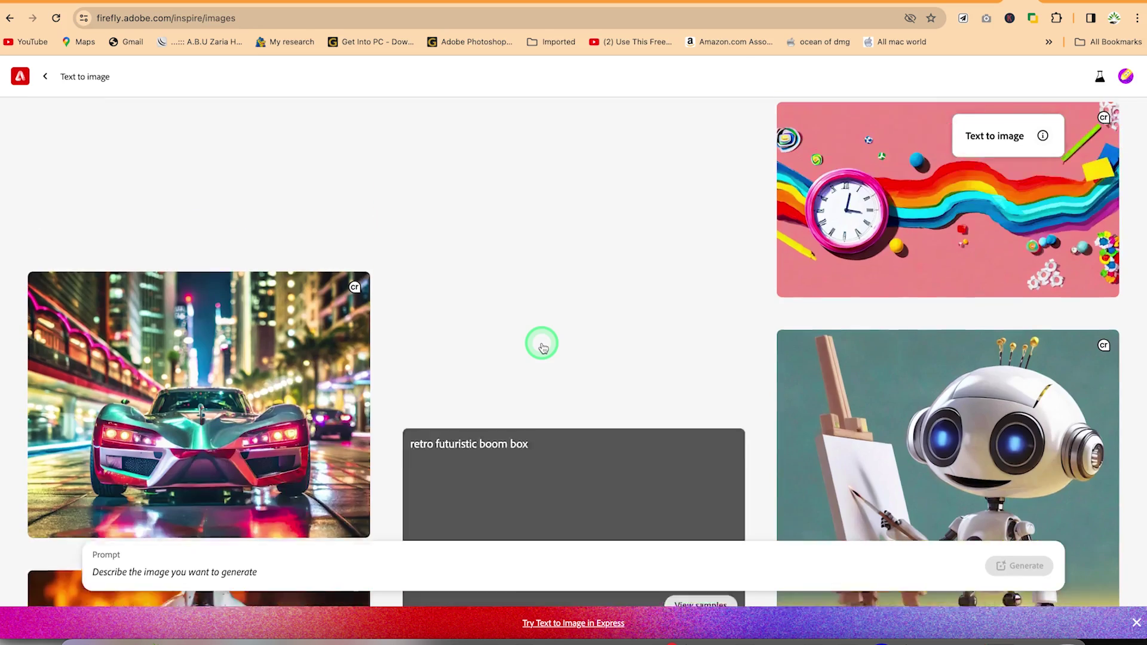
scroll(542, 347, up, 15)
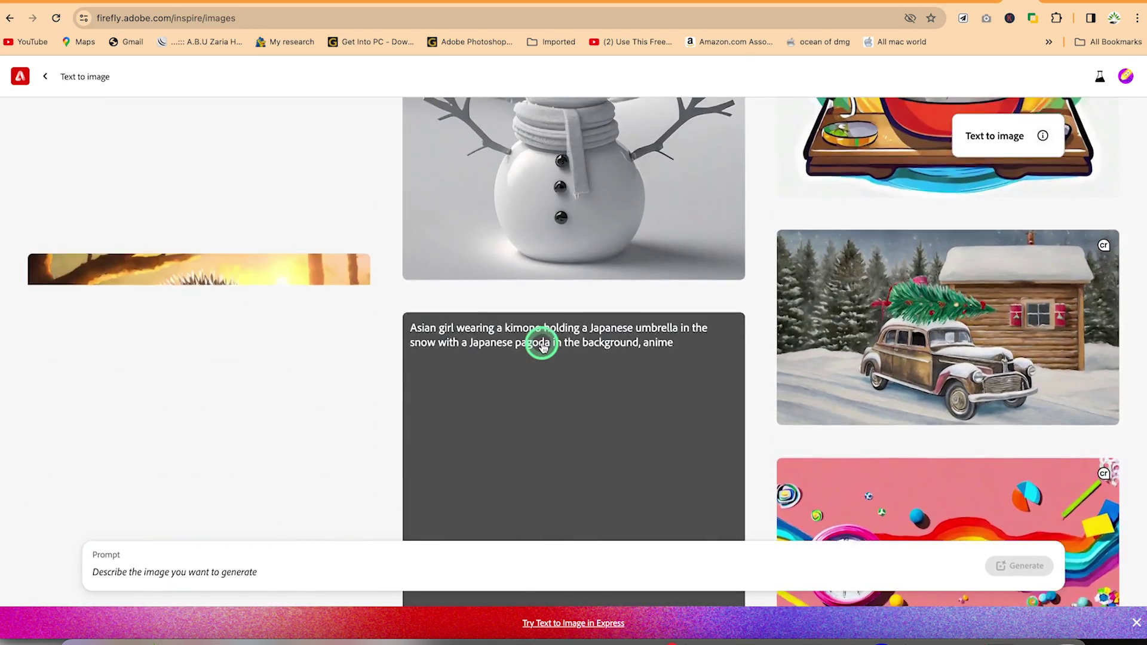
scroll(542, 346, up, 2)
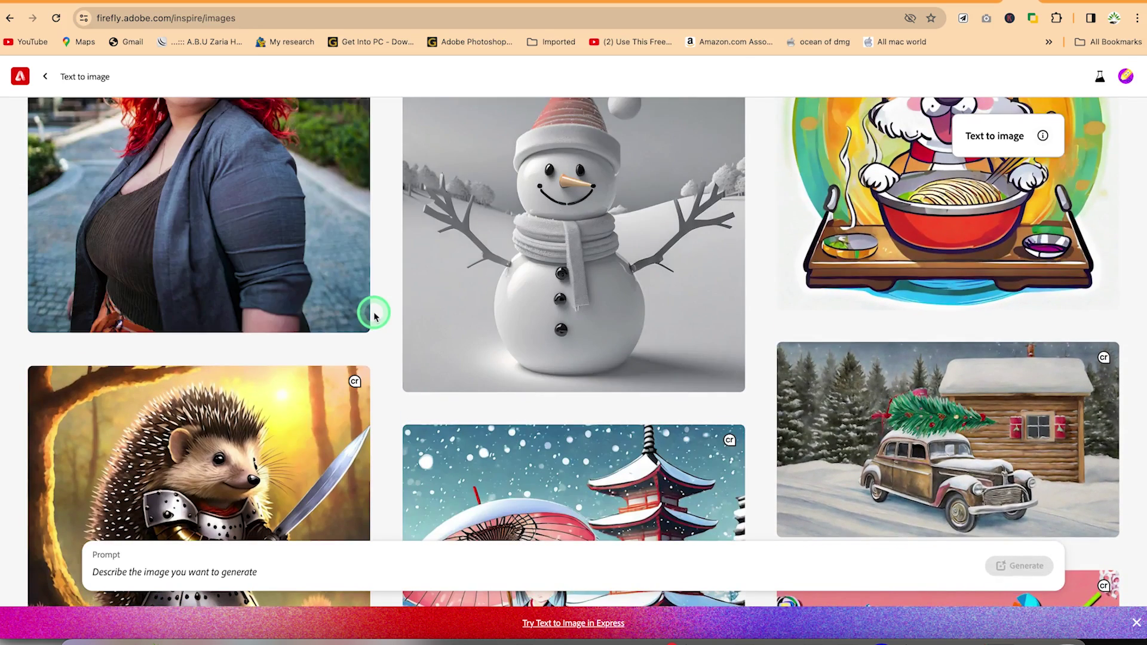
scroll(374, 317, up, 10)
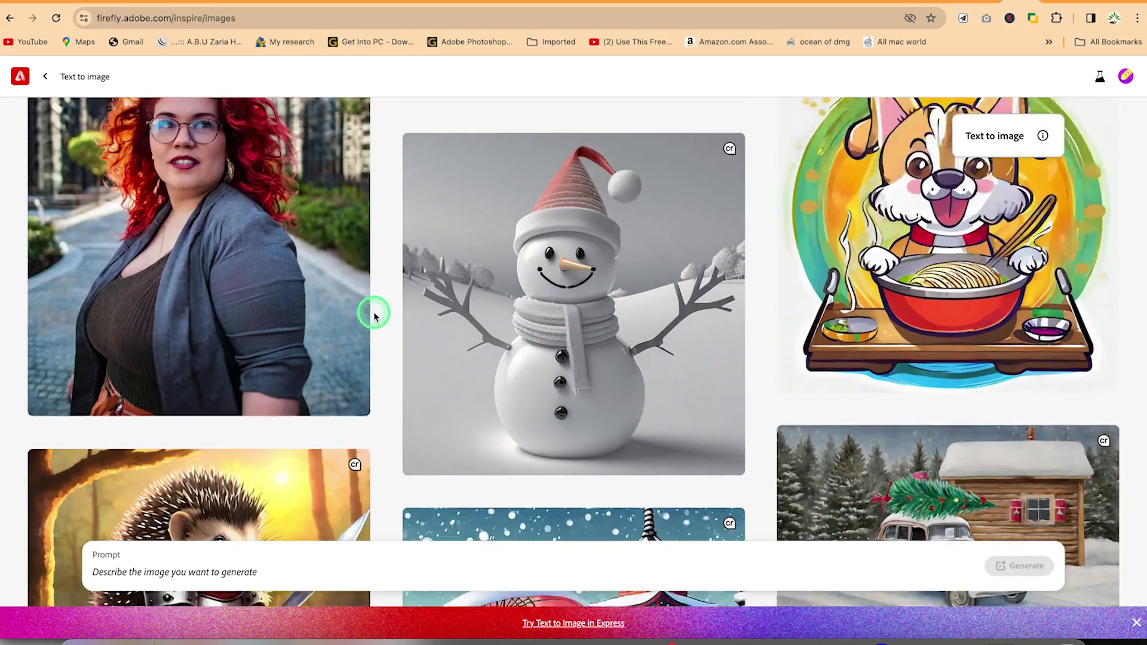
Open the samples for the gallery image "hedgehog knight holding a sword"
scroll(374, 317, down, 6)
scroll(374, 316, down, 7)
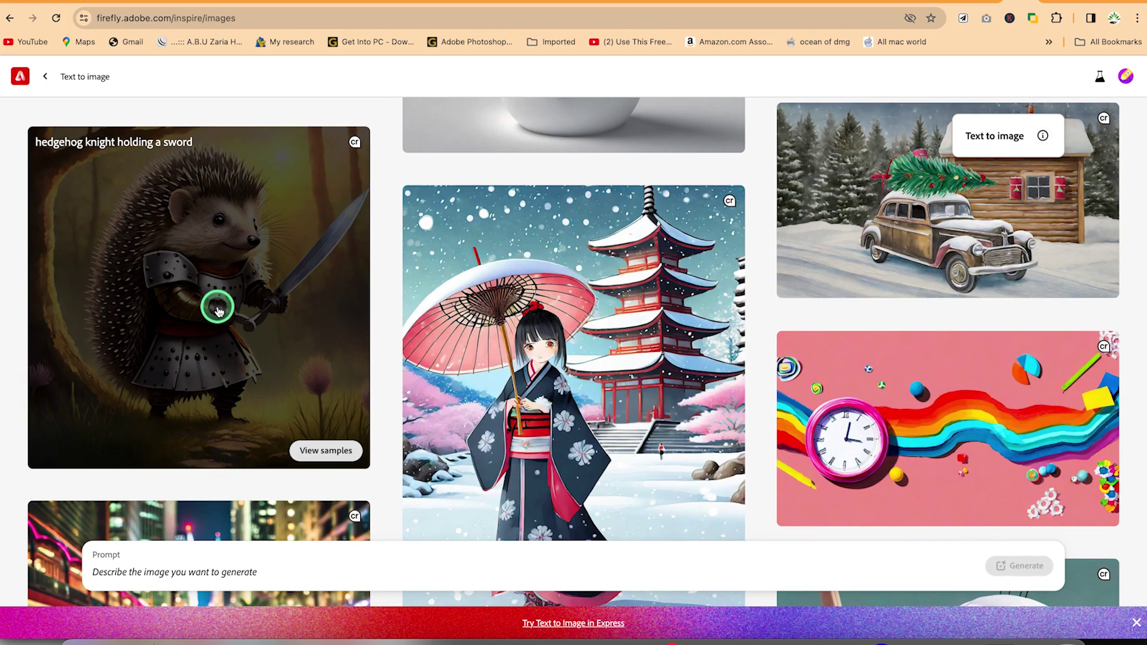
click(219, 310)
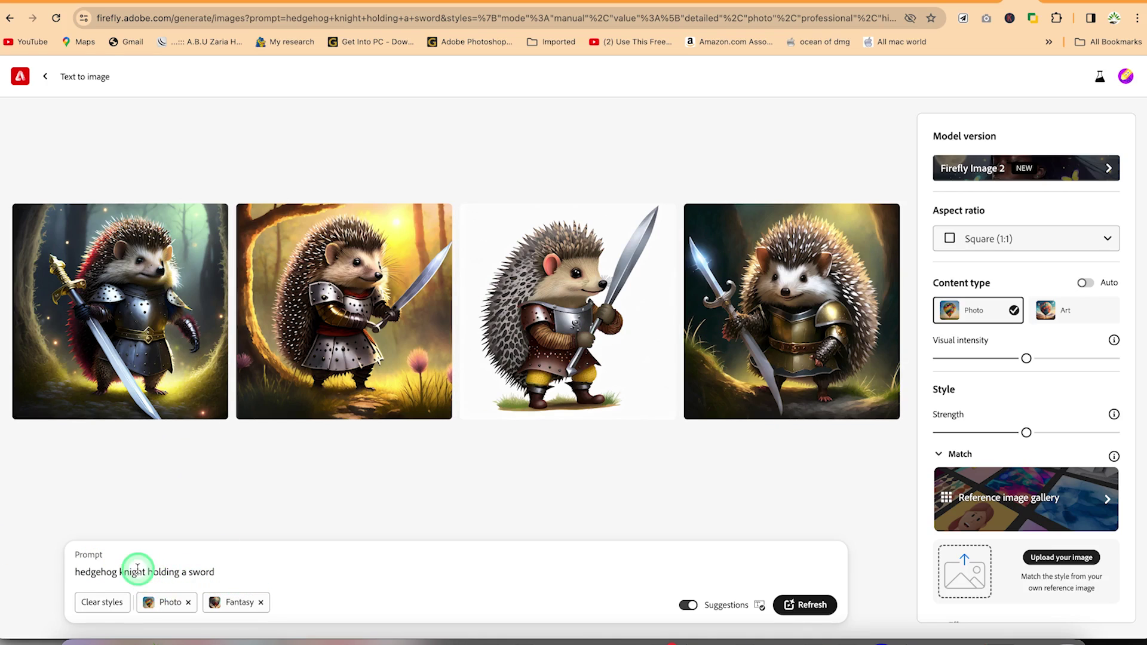
Rewrite the sample's prompt as "A fine dog holding a sword and ready for war"
drag(143, 572, 58, 560)
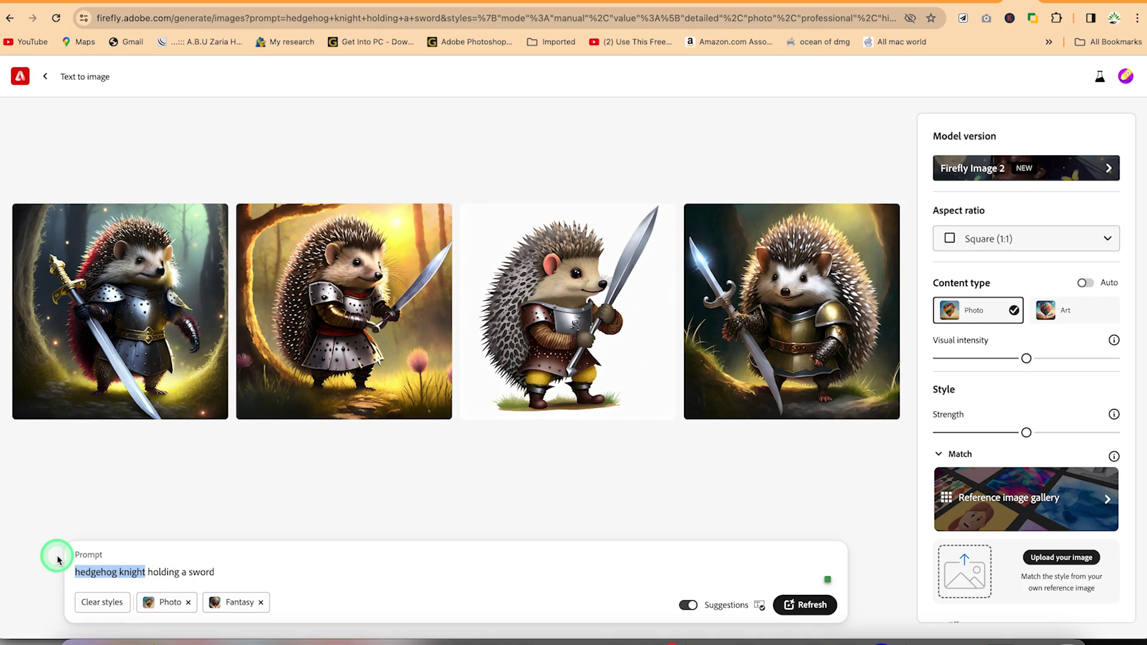
text(A fine)
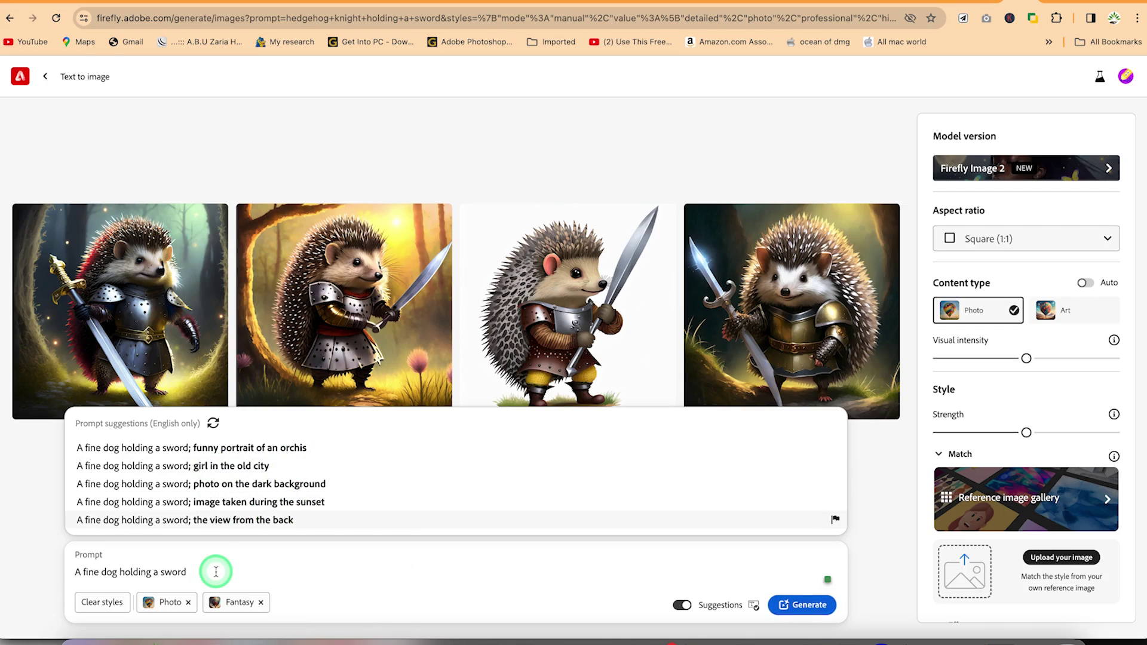
text(and ready for wa)
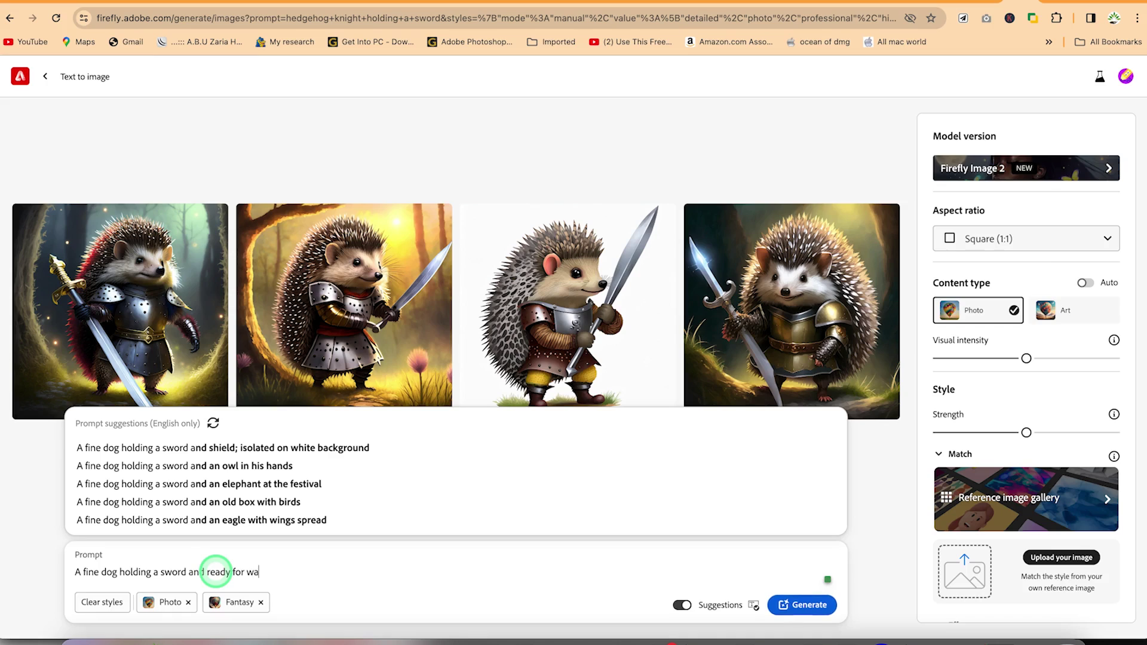
text(r)
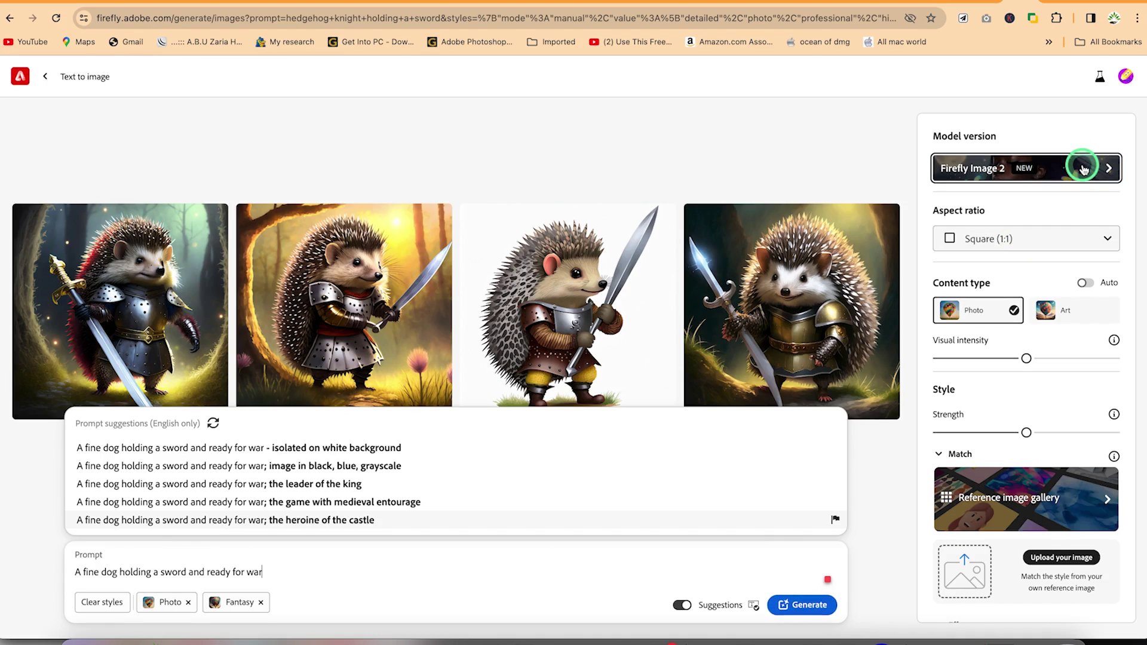
Check the available aspect ratios and look through the content type, style and effects settings
click(1020, 246)
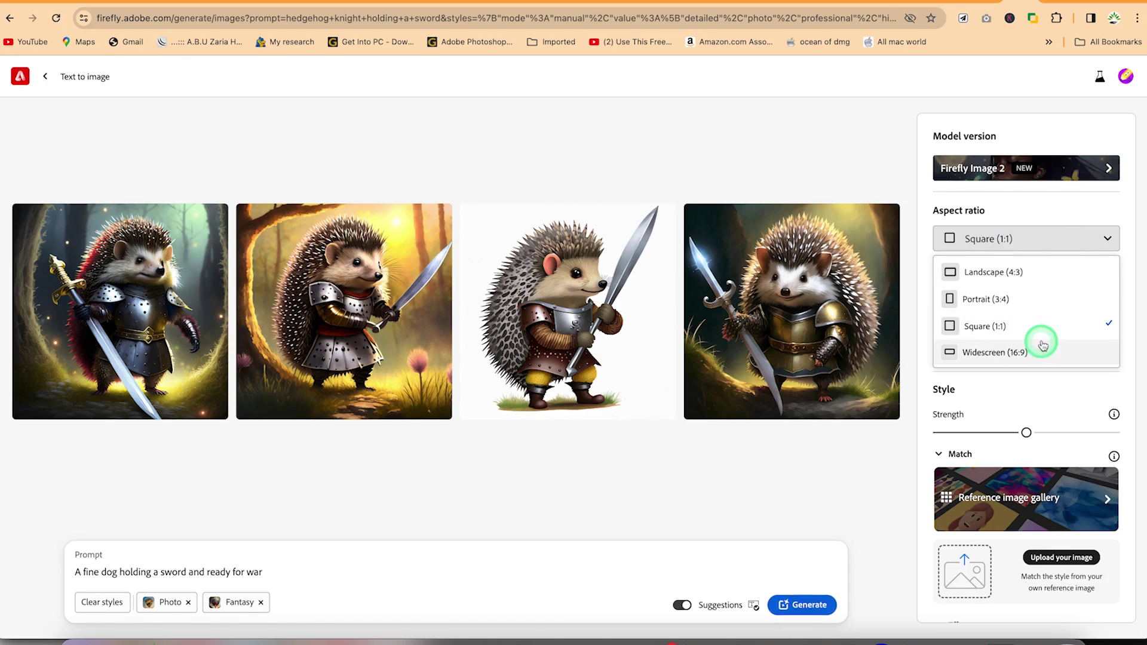
click(1107, 239)
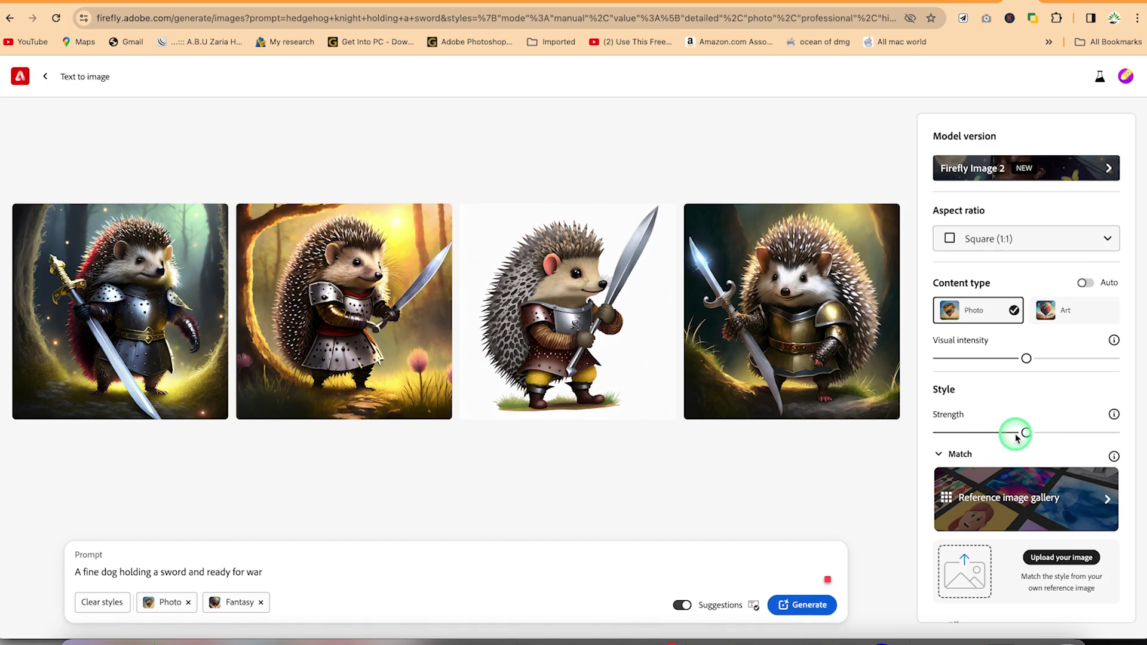
scroll(1066, 502, down, 3)
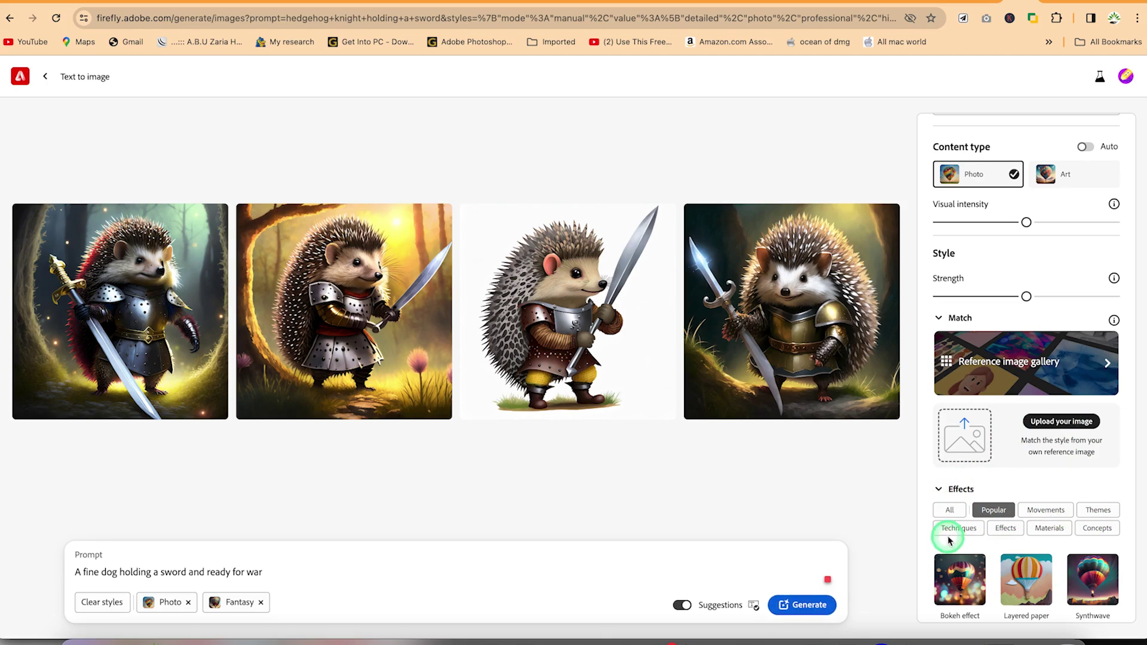
scroll(976, 541, down, 4)
scroll(977, 546, down, 1)
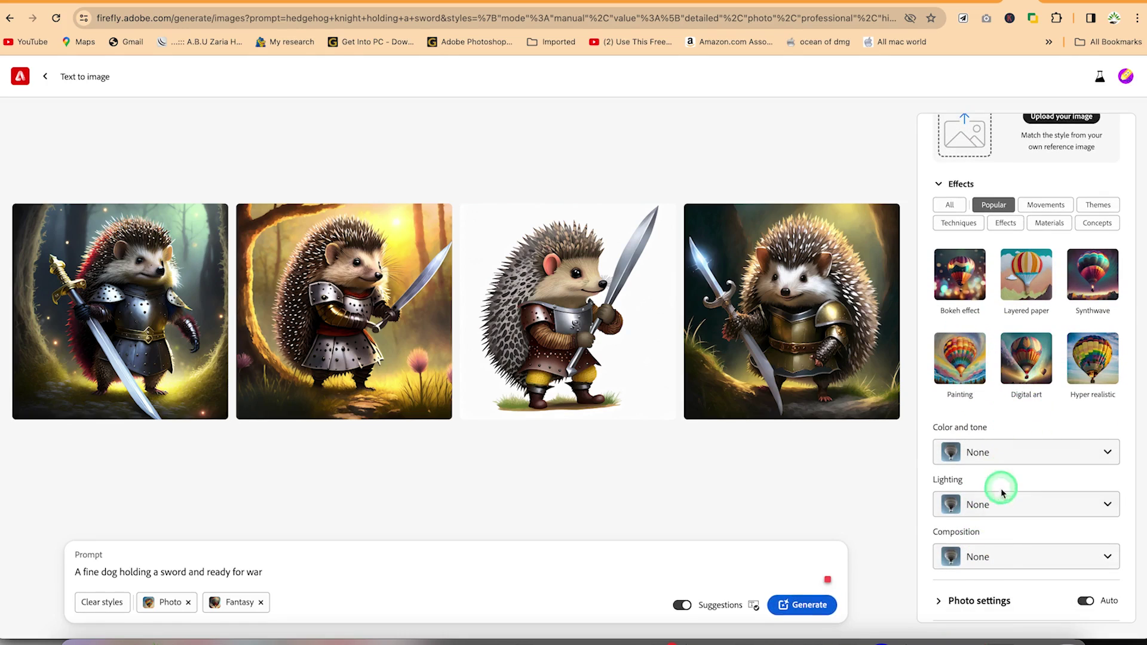
scroll(1002, 489, down, 1)
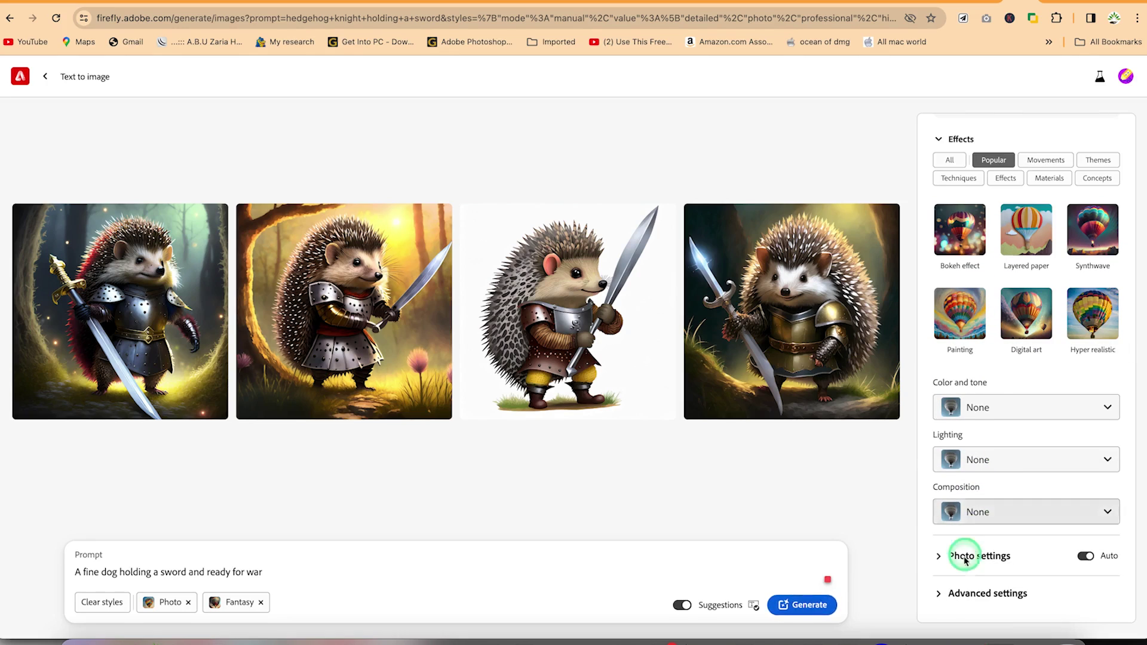
Expand the advanced settings and inspect the field for excluding things from the image
click(939, 593)
scroll(986, 514, down, 1)
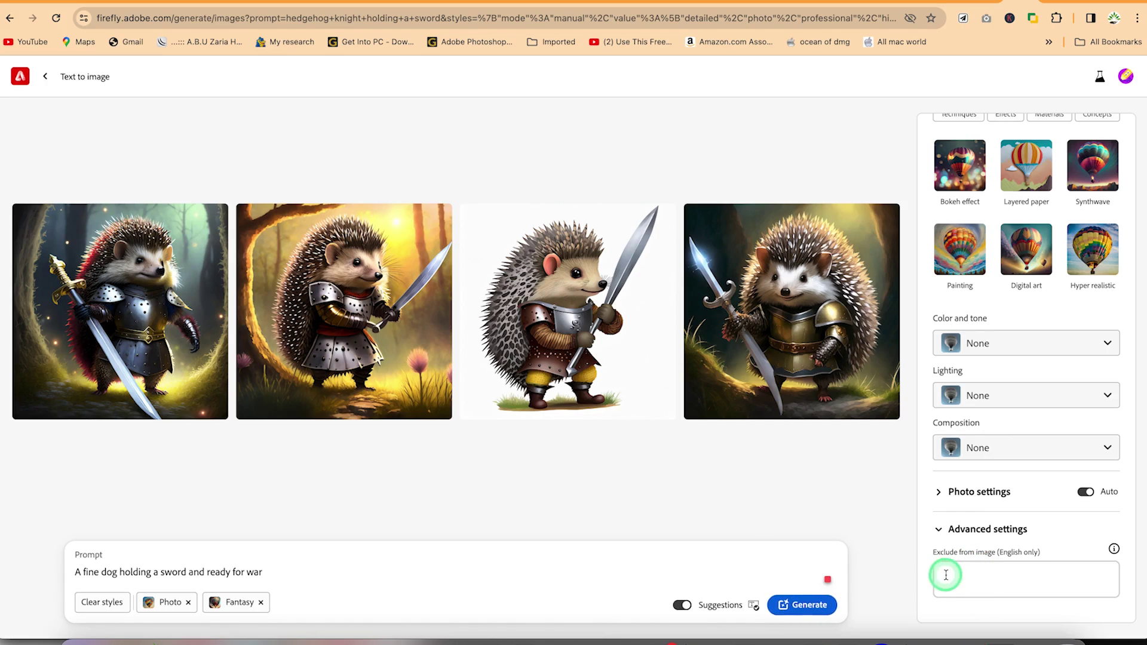
click(968, 572)
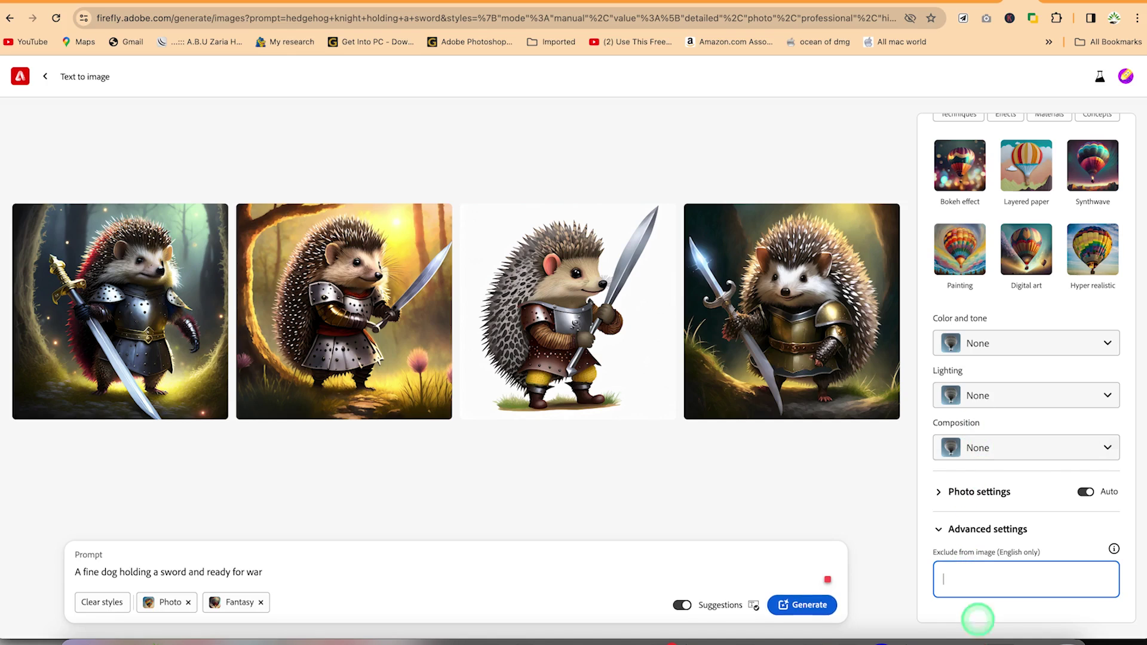
Look over the Color and tone, Lighting, Composition and Photo settings controls
click(1013, 339)
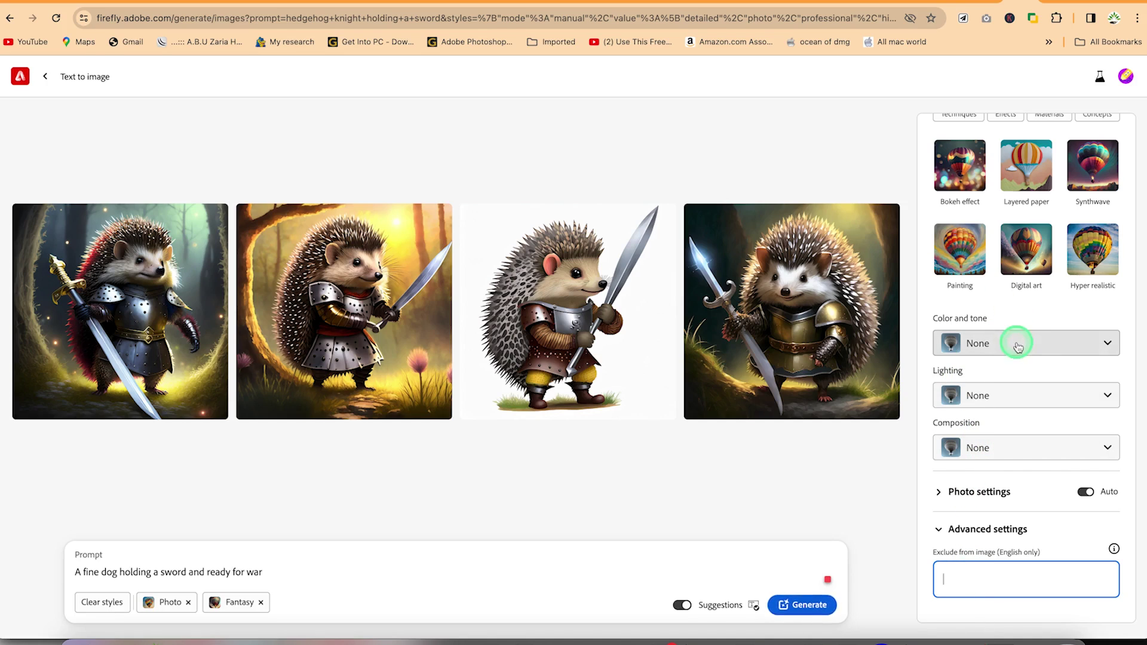
click(1063, 350)
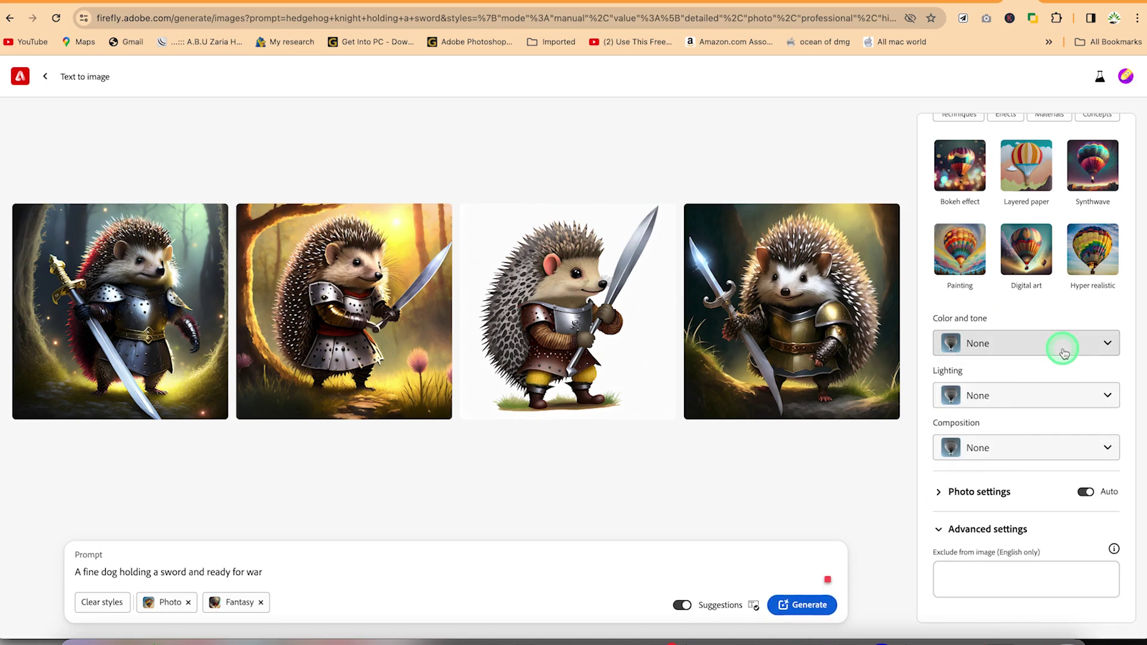
click(1009, 397)
click(1012, 459)
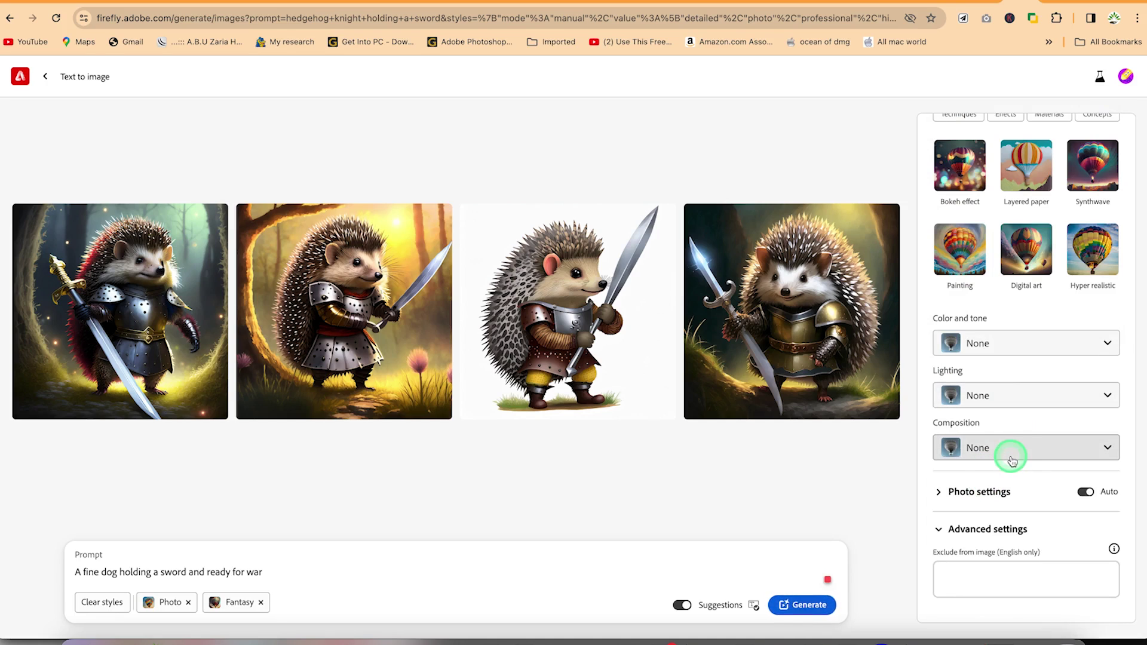
click(1012, 451)
click(1013, 457)
click(1086, 491)
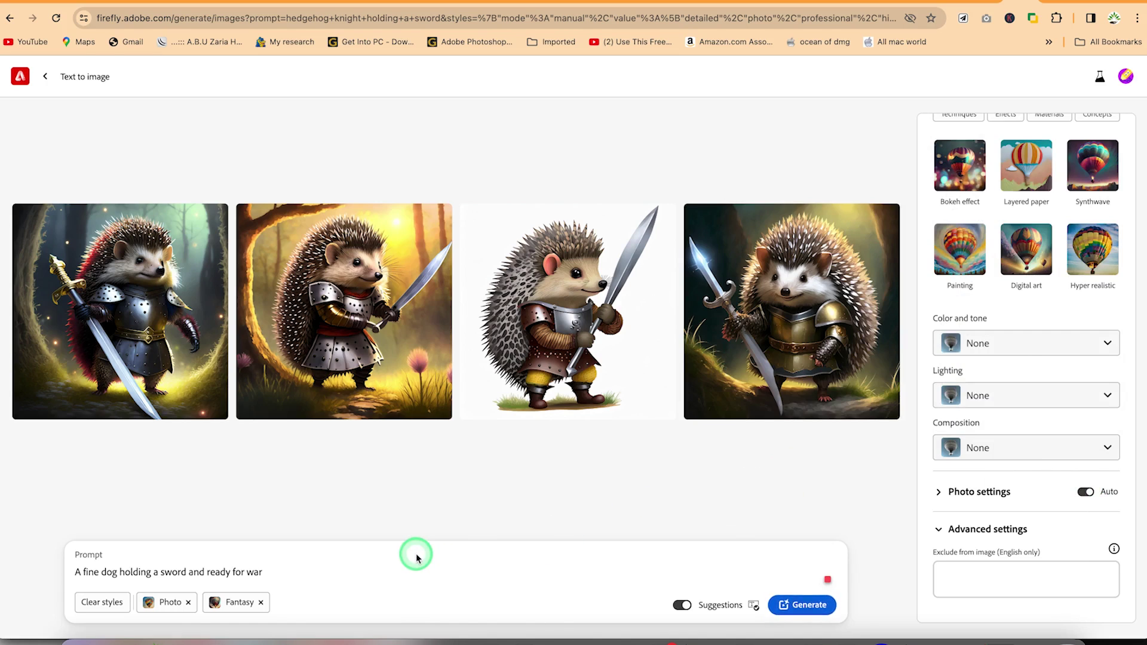
Review the sword dog prompt and generate new images from it with the Photo and Fantasy styles
drag(156, 572, 205, 572)
click(267, 590)
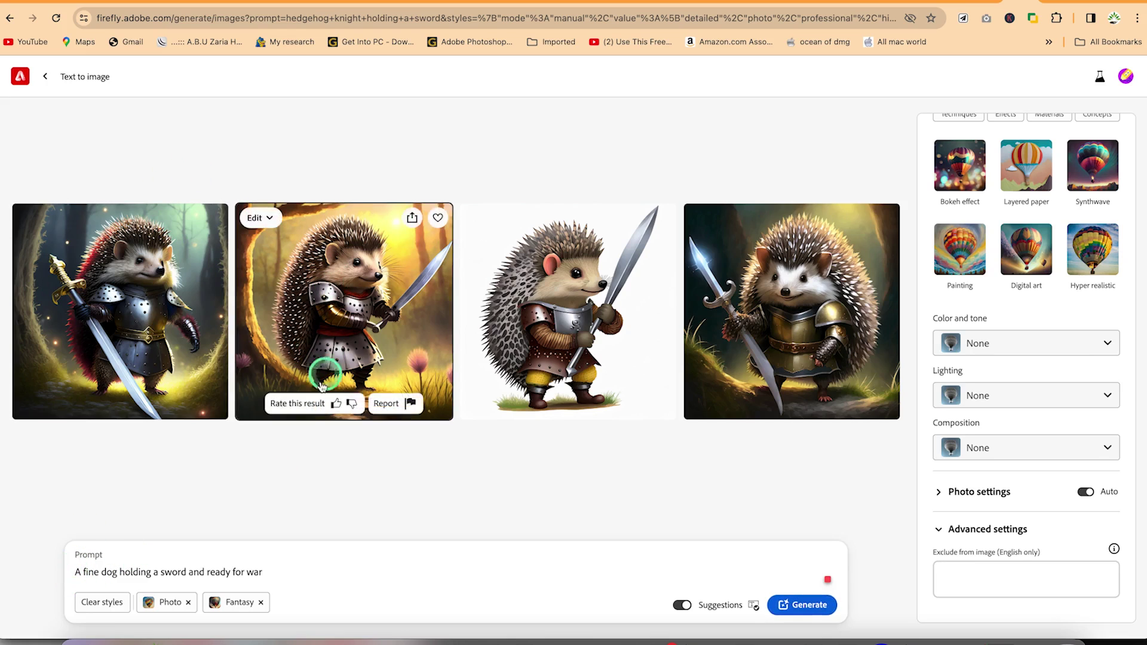
click(815, 603)
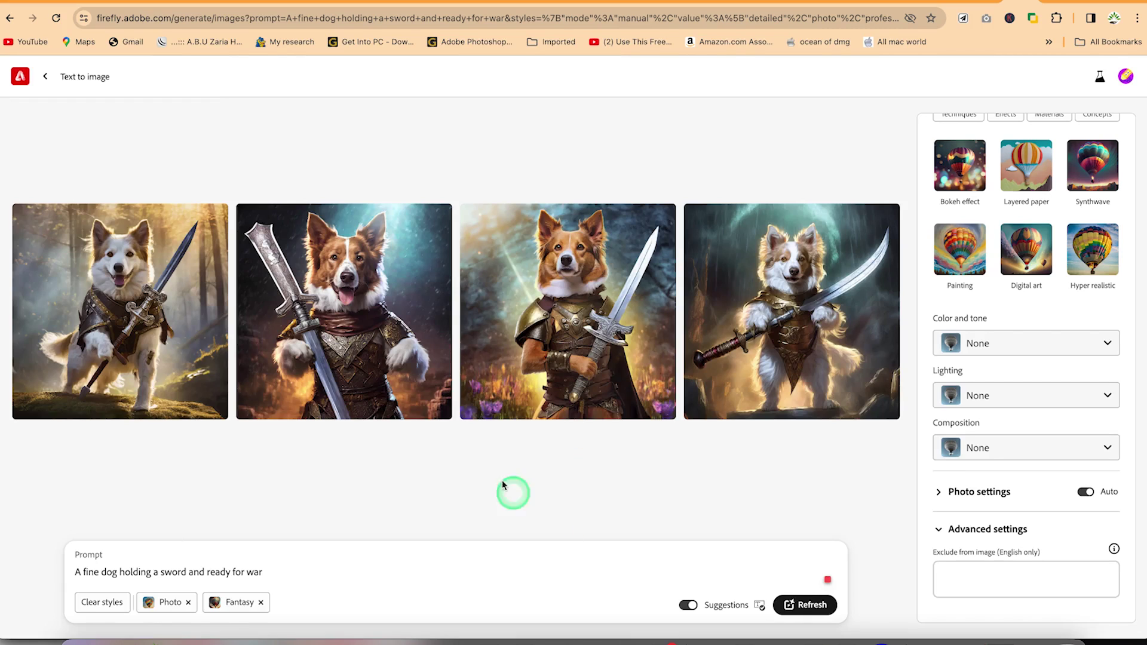
View the first generated dog image enlarged and close the preview
click(129, 290)
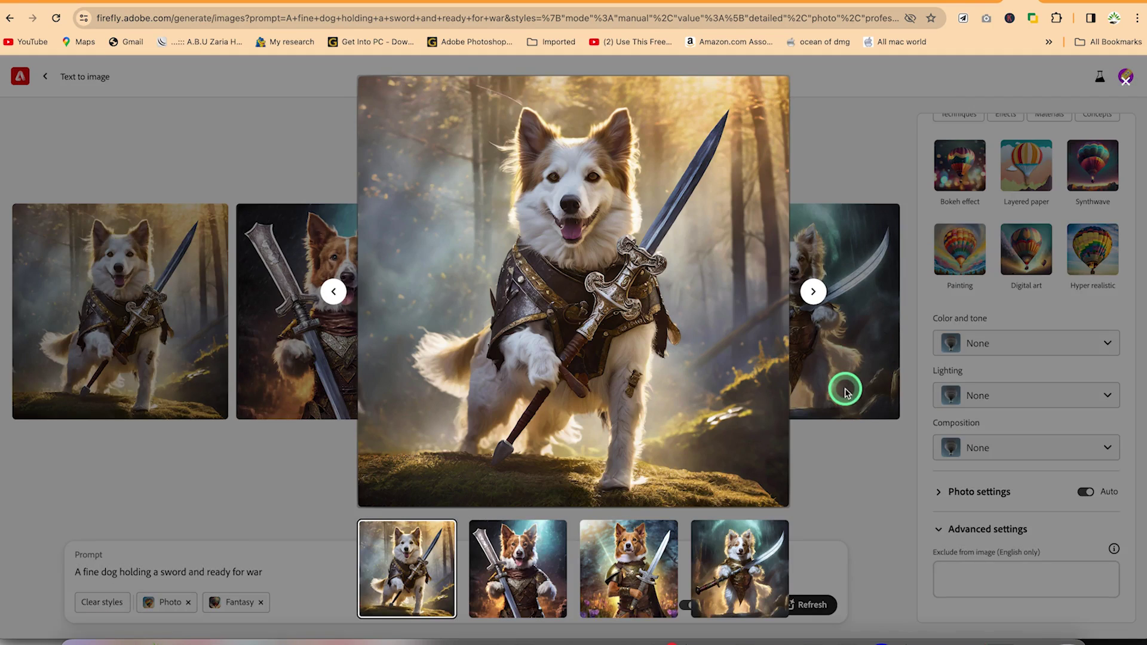
click(852, 430)
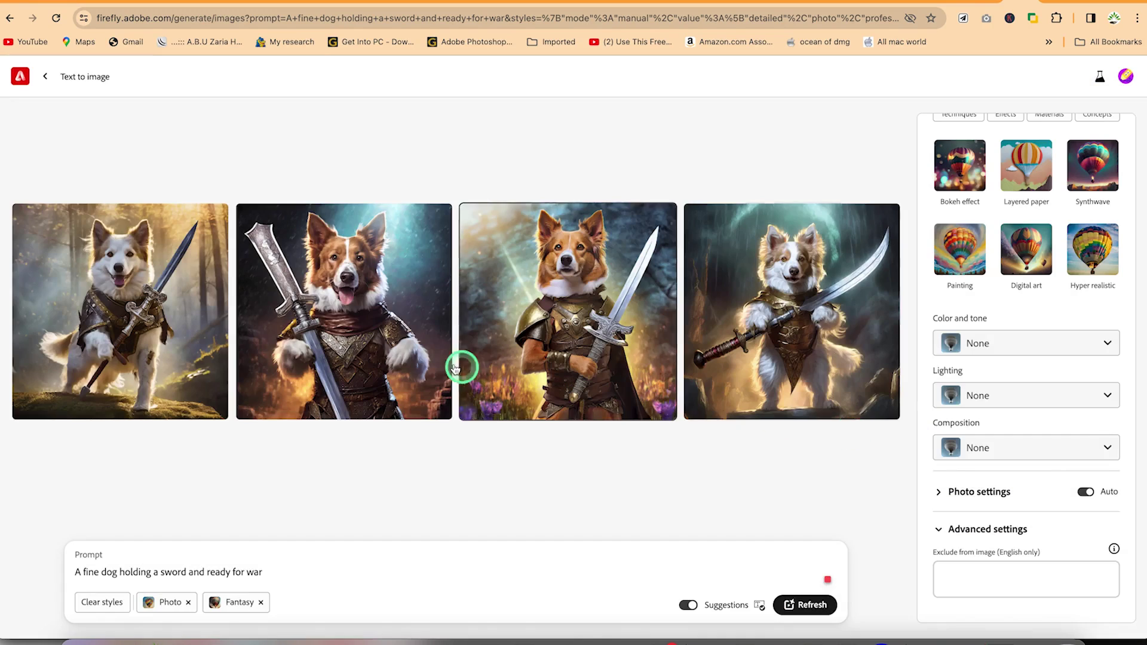
Save the second dog image to favorites and download it, accepting the content credentials notice
click(384, 344)
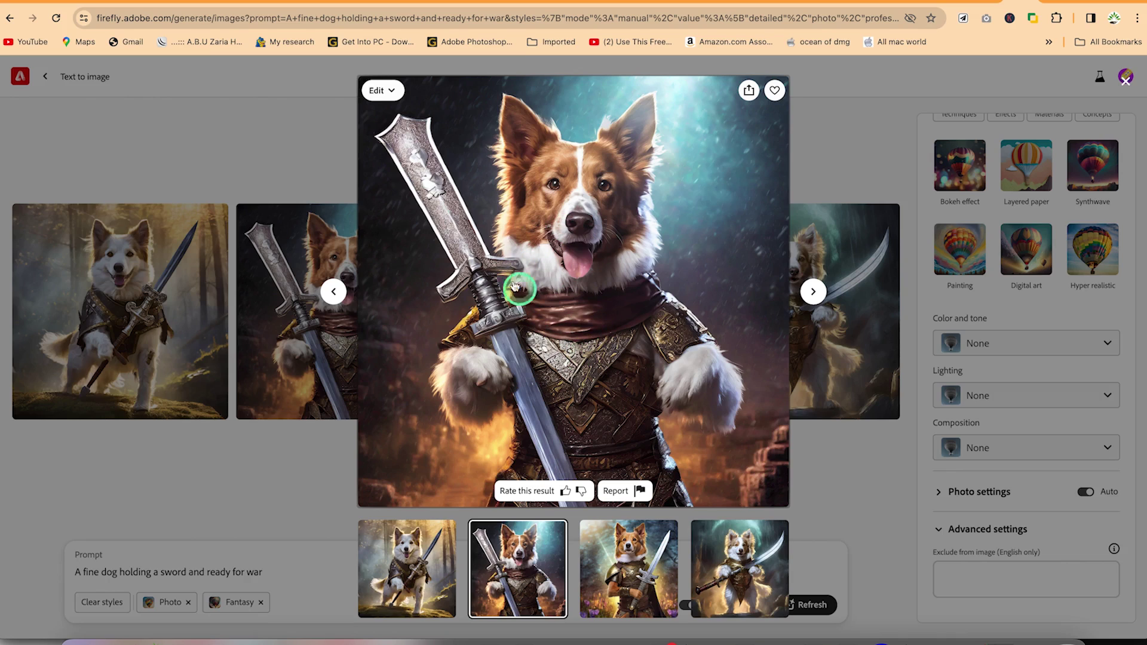
click(775, 91)
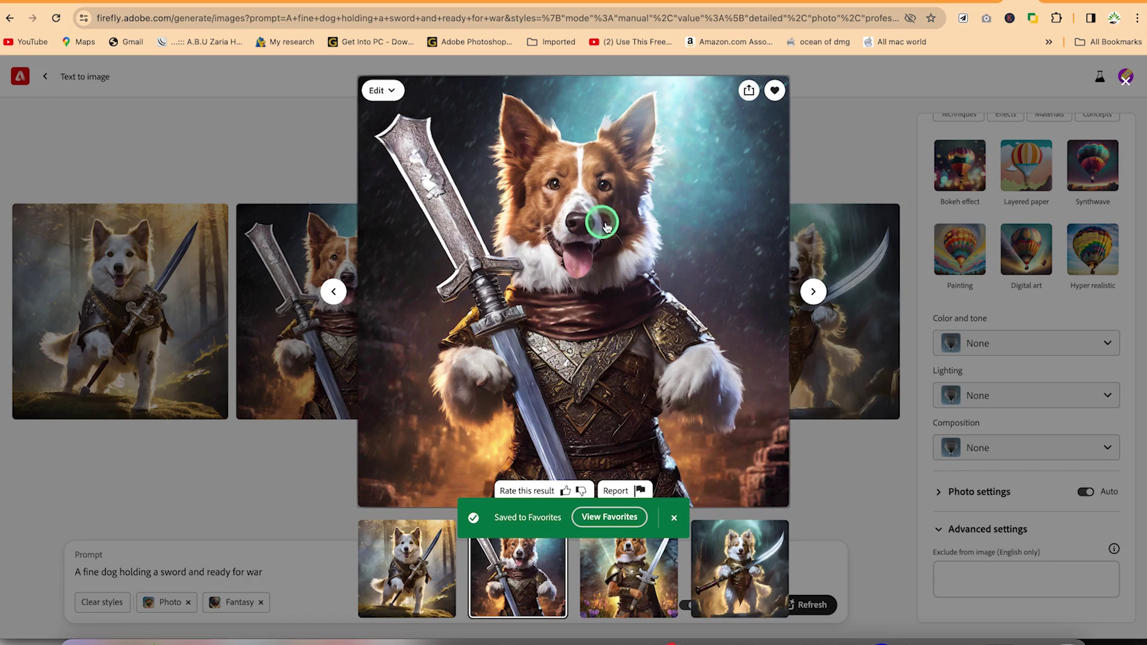
click(748, 91)
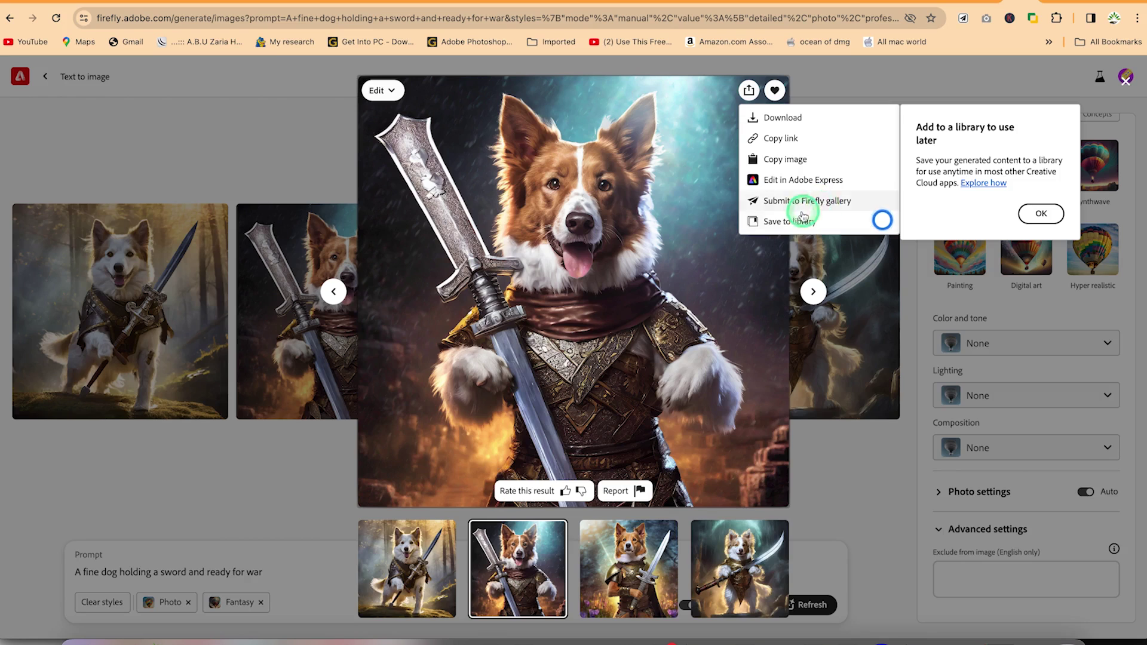
click(816, 245)
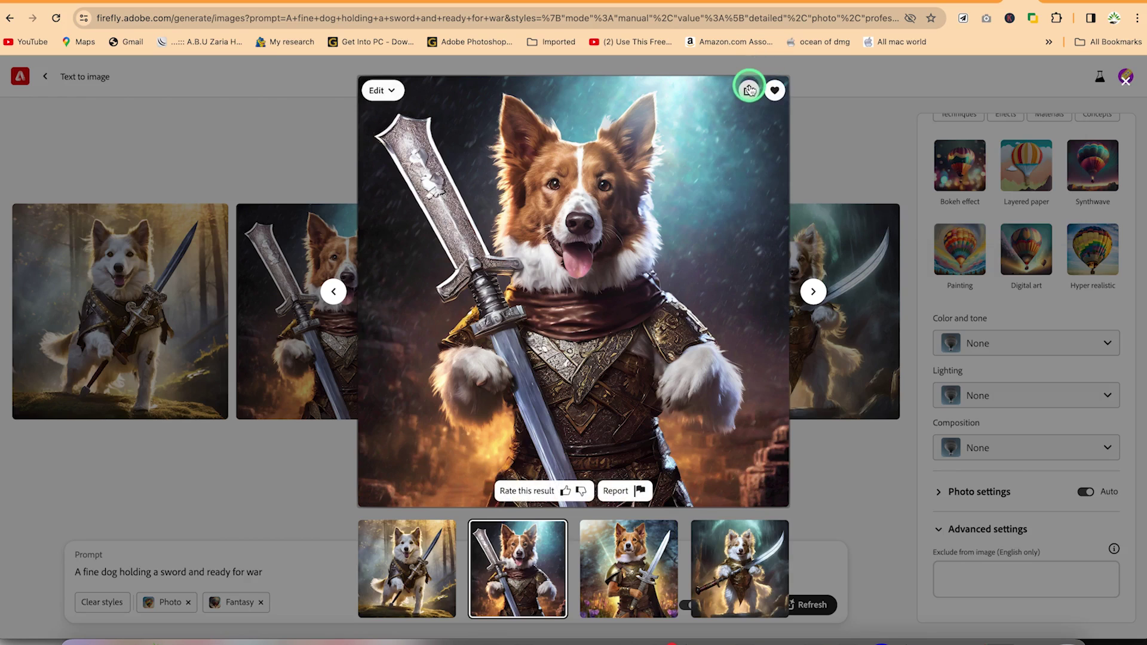
click(749, 89)
click(775, 117)
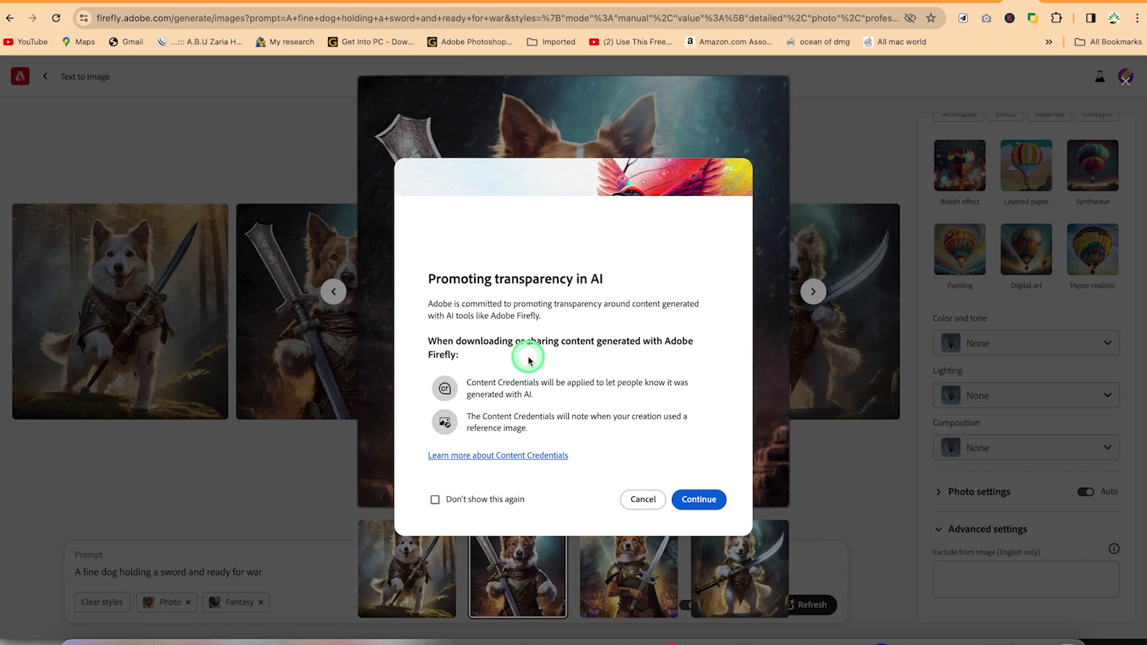
click(695, 501)
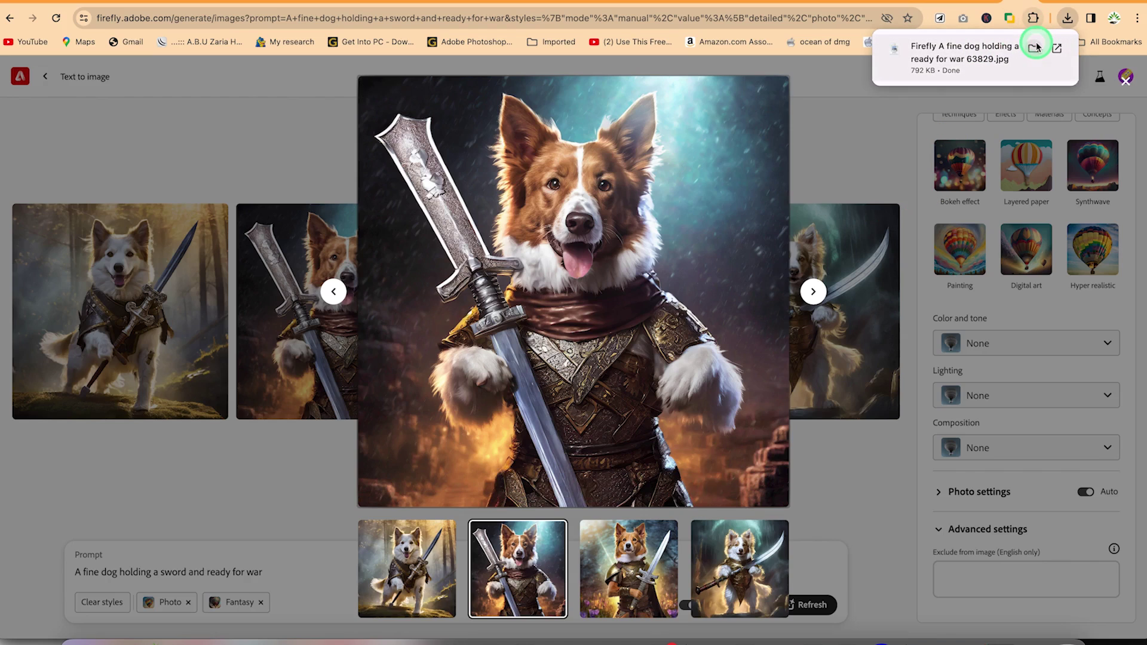
Show the downloaded dog image in the Downloads folder, view it full size, and close the image and folder windows
click(1036, 50)
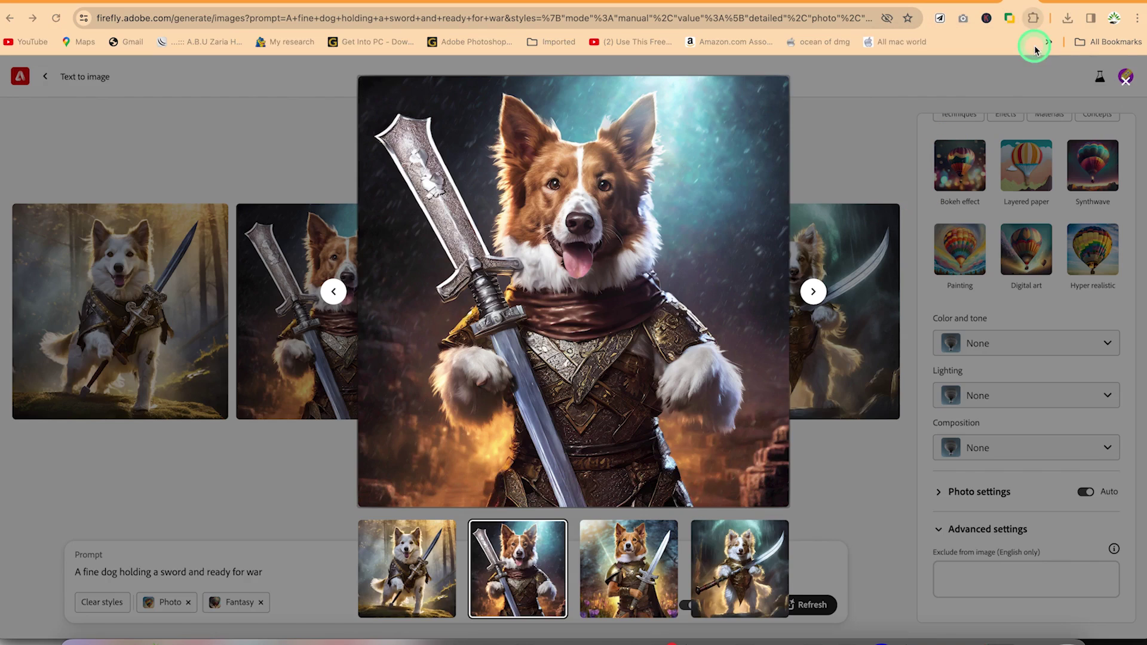
click(322, 78)
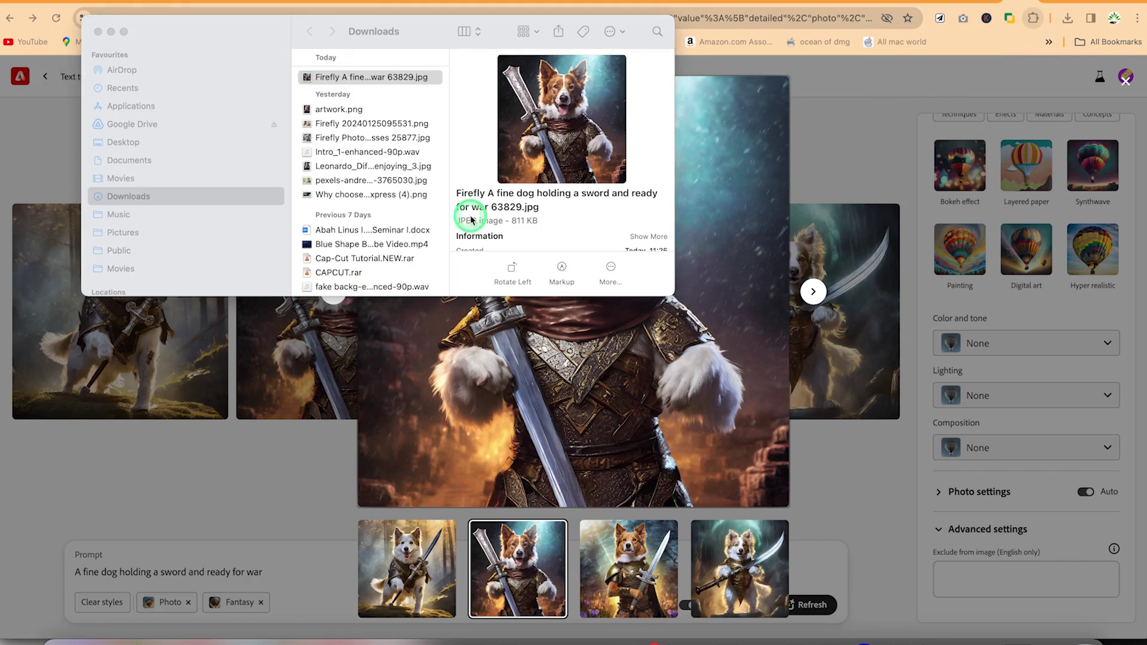
key(space)
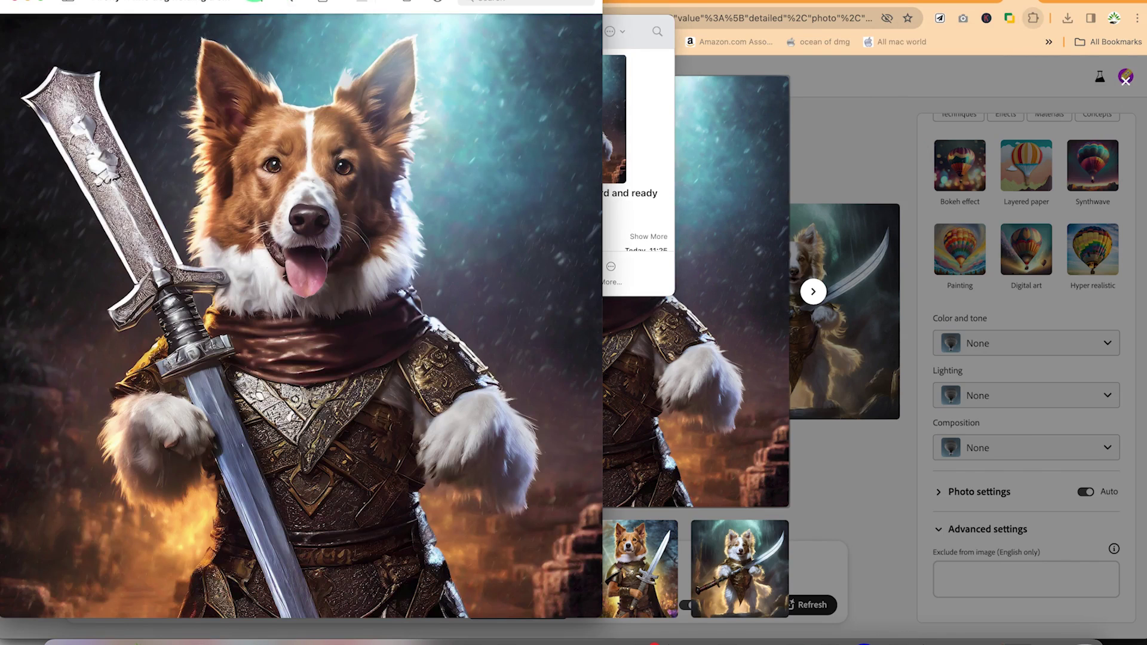
drag(263, 3, 647, 27)
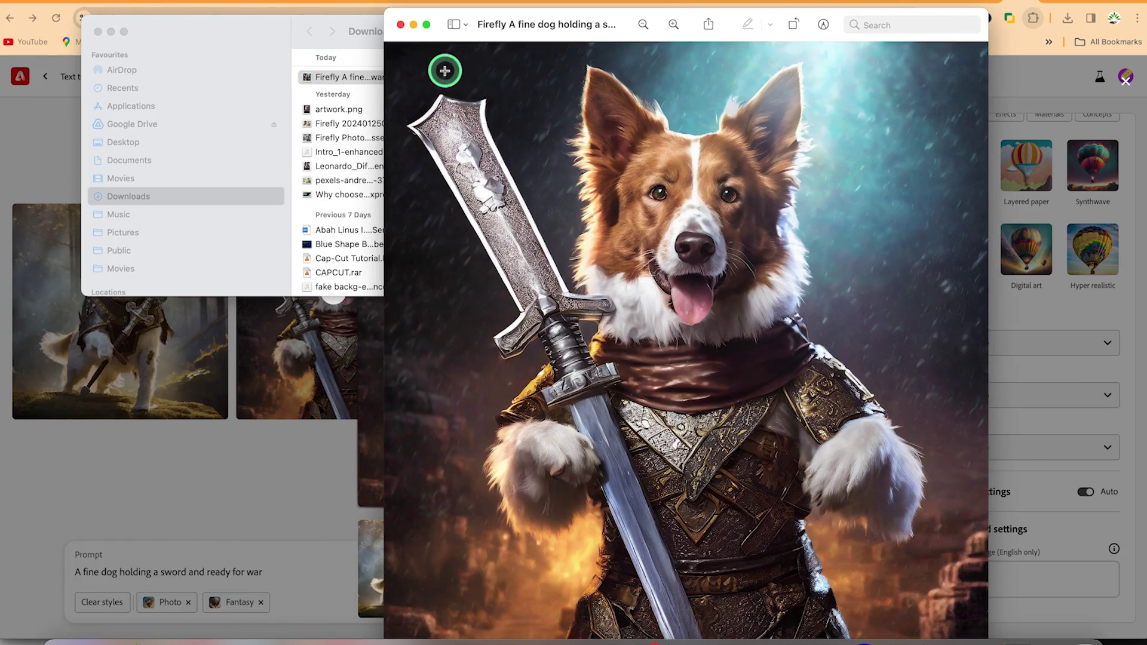
click(400, 25)
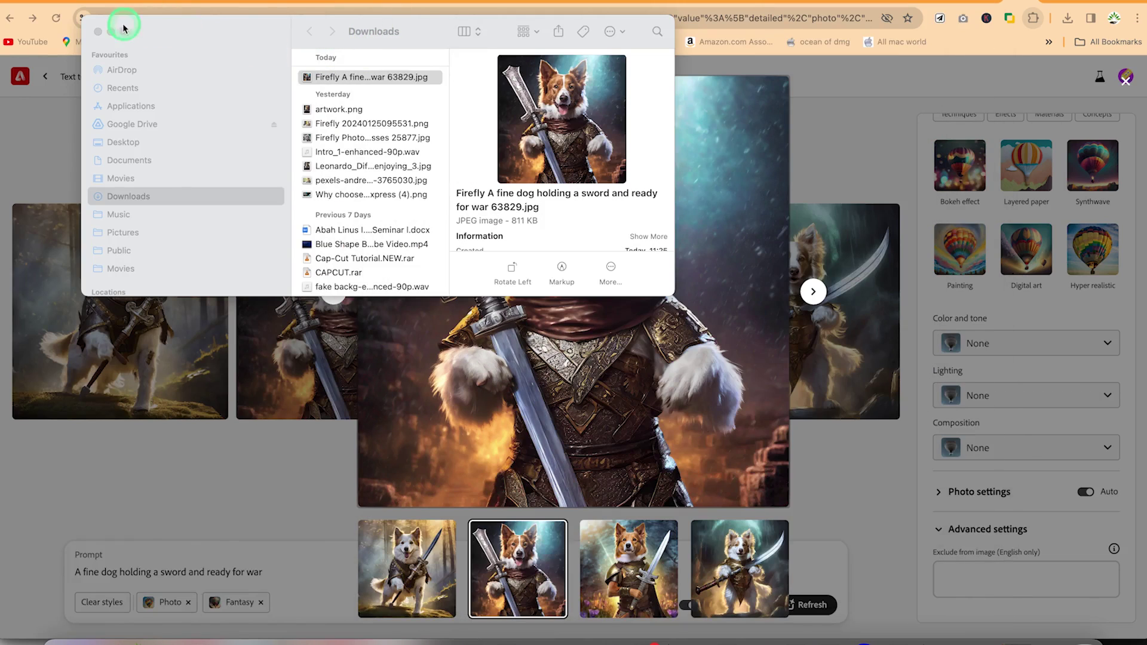
click(98, 31)
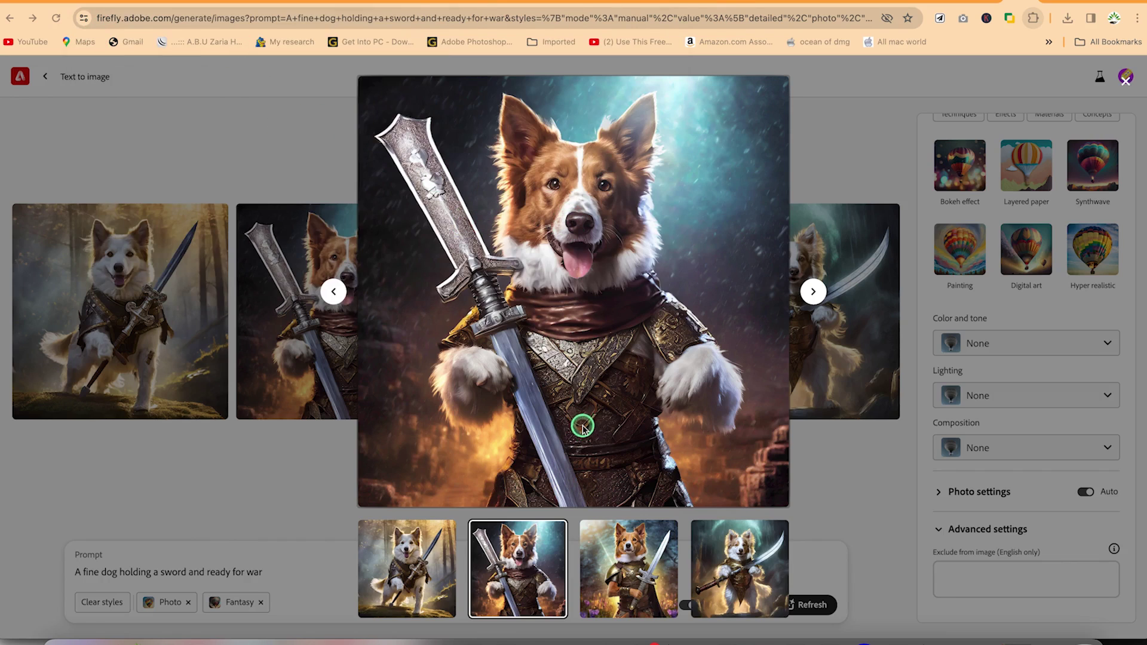
View the third, fourth and first dog images enlarged and close the preview
click(646, 587)
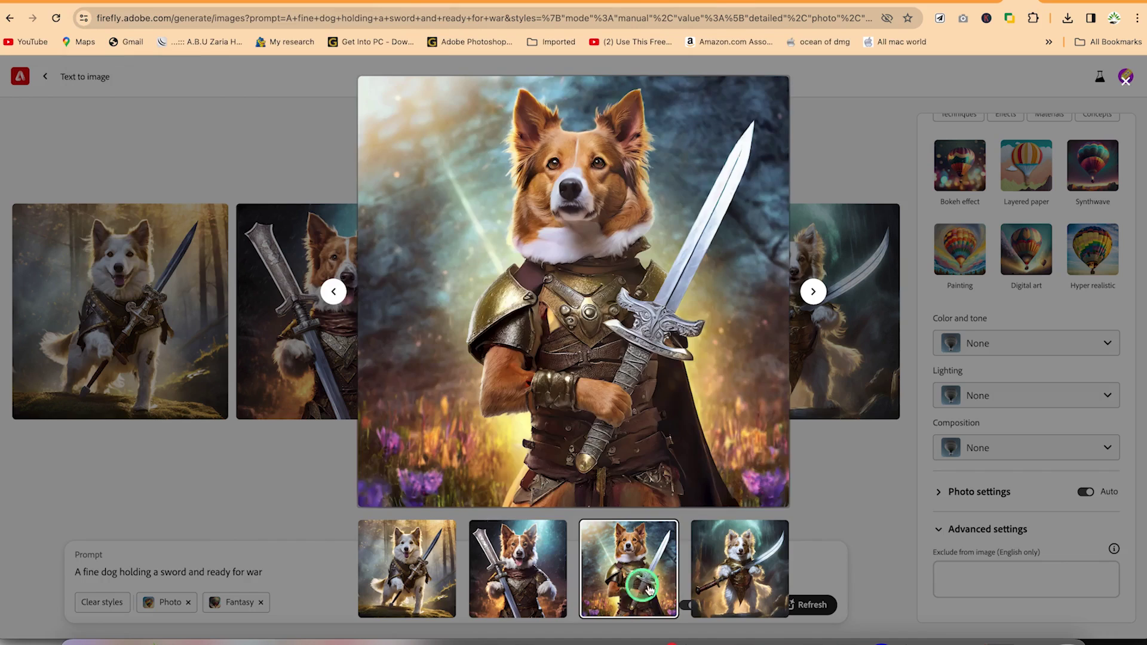
click(710, 576)
click(430, 564)
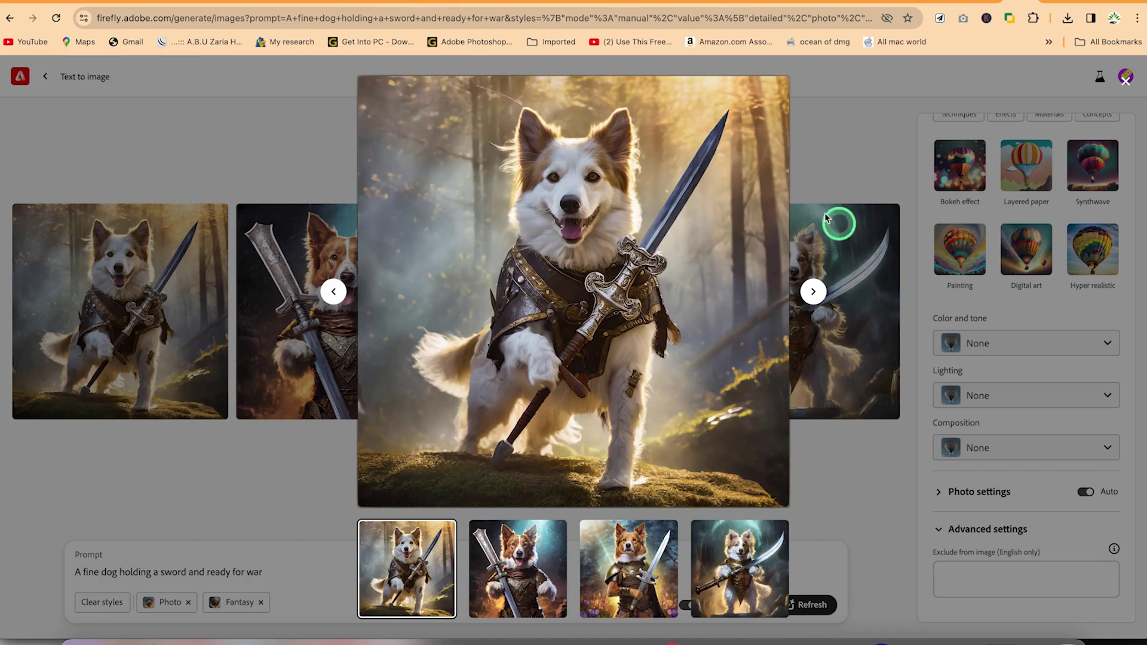
click(834, 113)
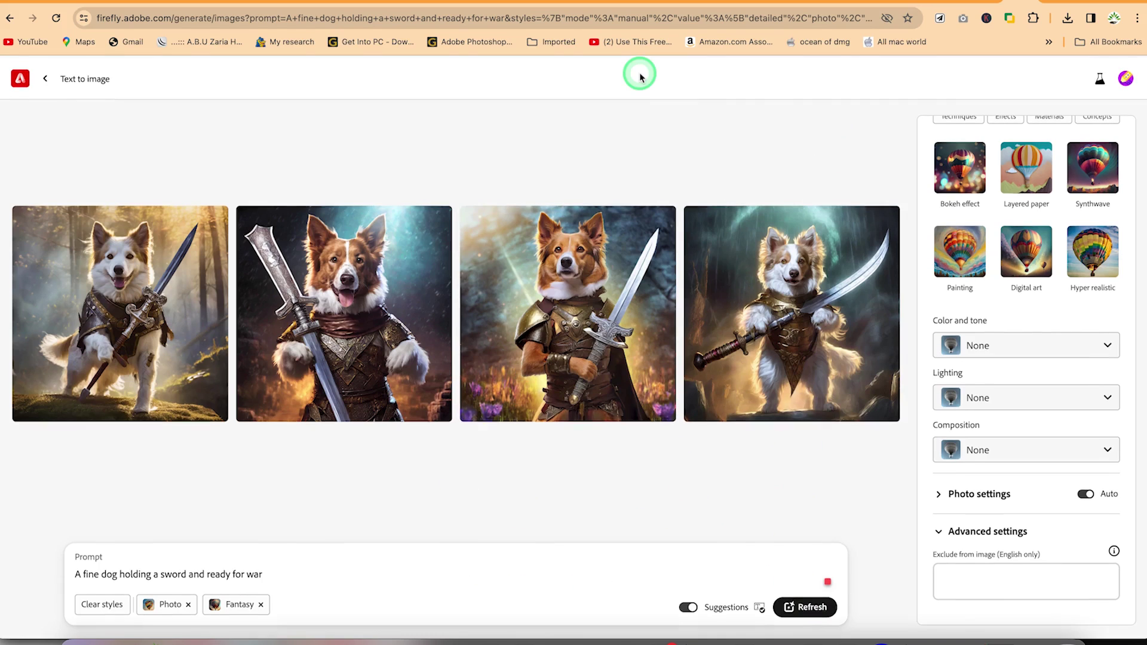
Start over in Text to image and generate images of "A picture of a cat wearing a school bag with an eye glasses and drinking coffee in a beach"
click(46, 77)
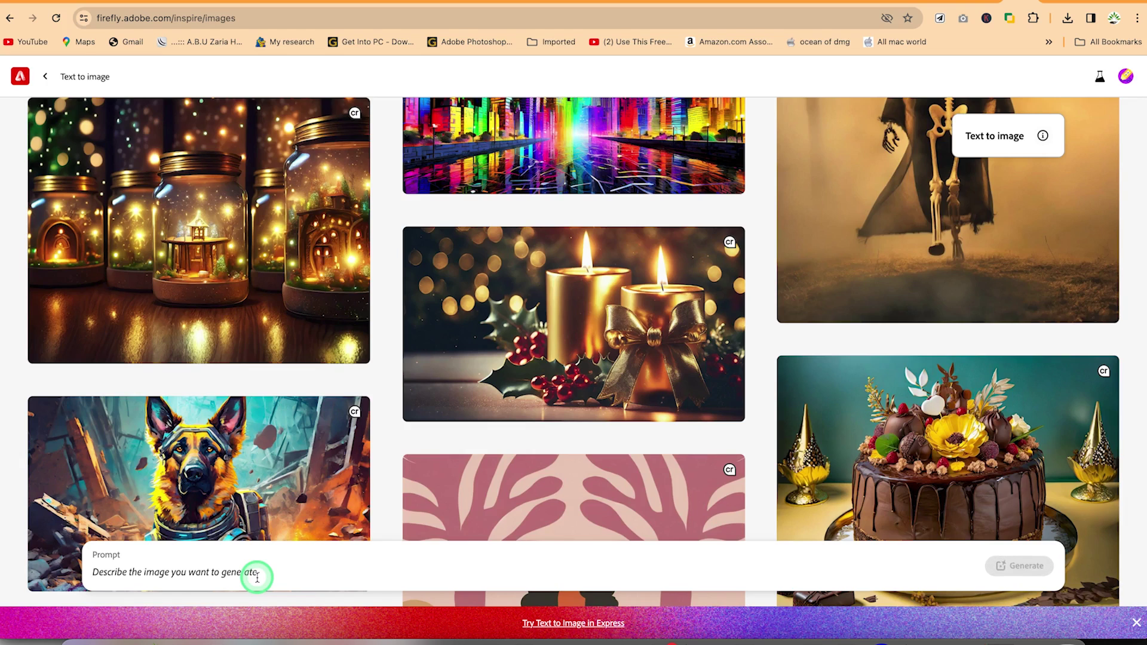
text(A)
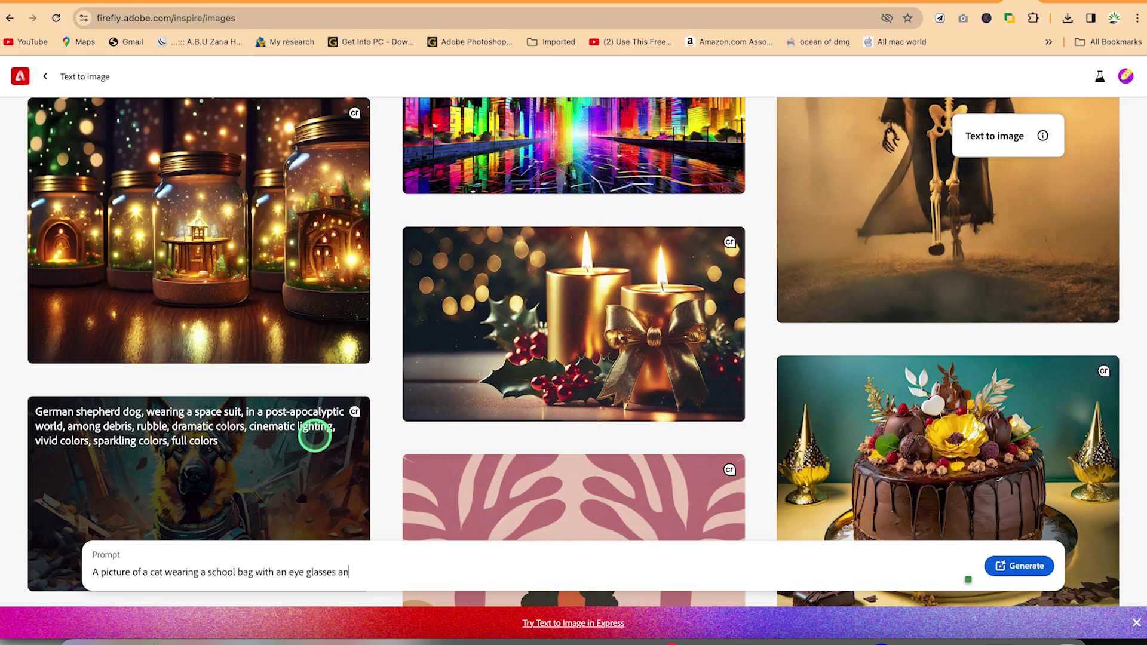
text(drinking coffee in a beach)
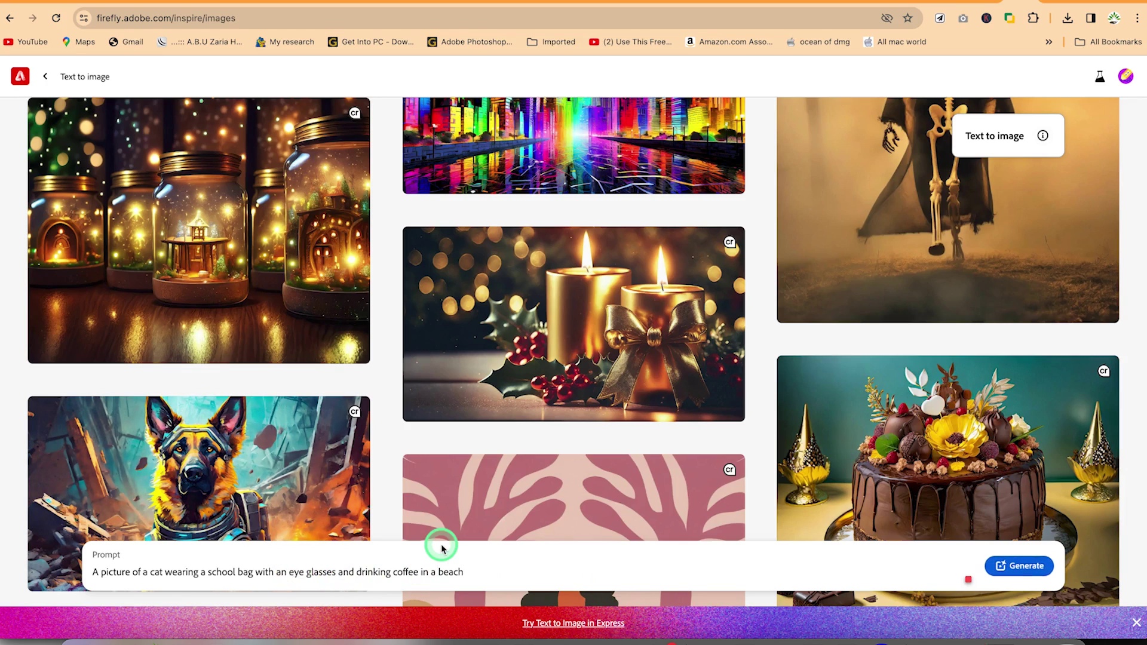
click(1027, 571)
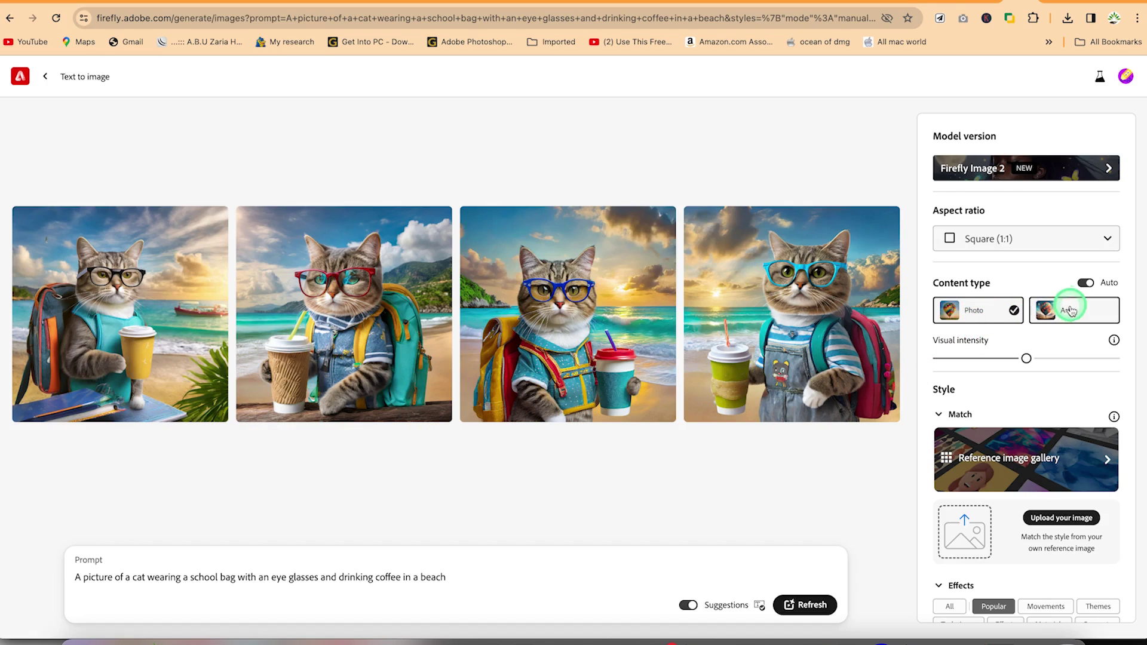
Set the aspect ratio to Widescreen (16:9) and generate the cat images again
click(1051, 240)
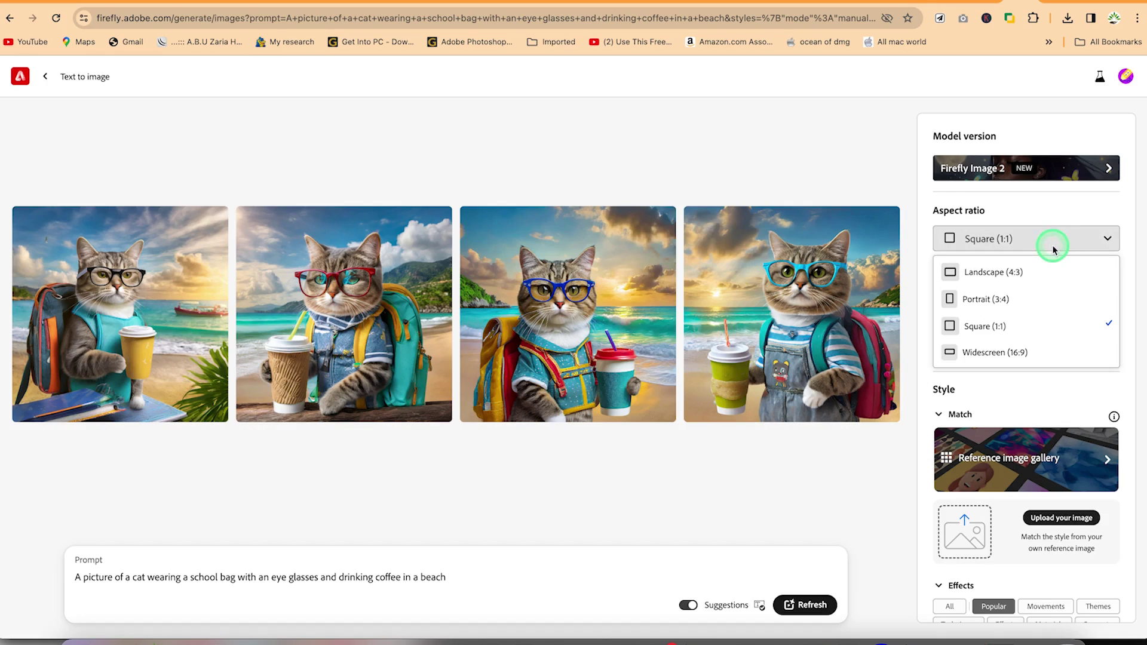
click(1037, 359)
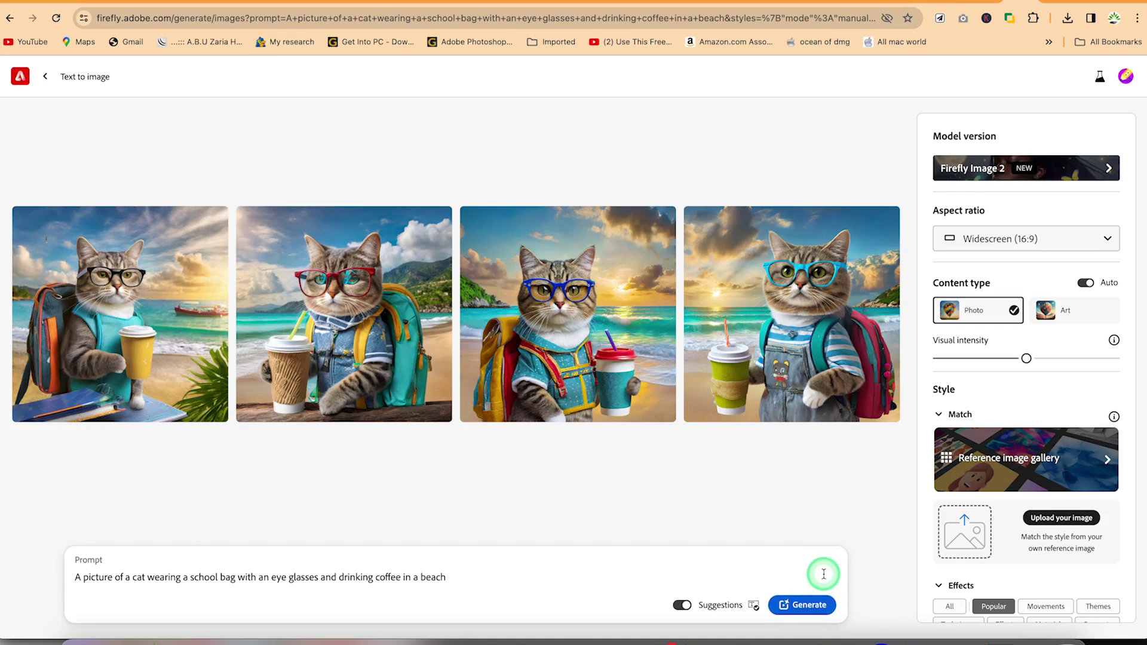
click(824, 606)
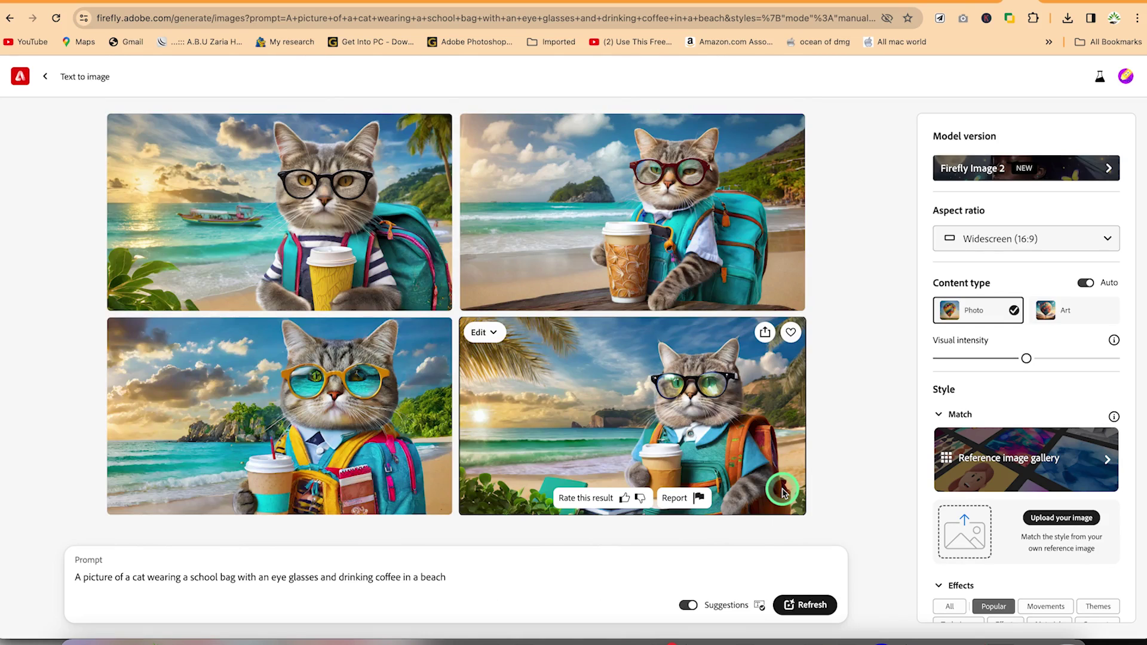
Enlarge the first widescreen cat image and browse through all the variations back to the first
click(377, 227)
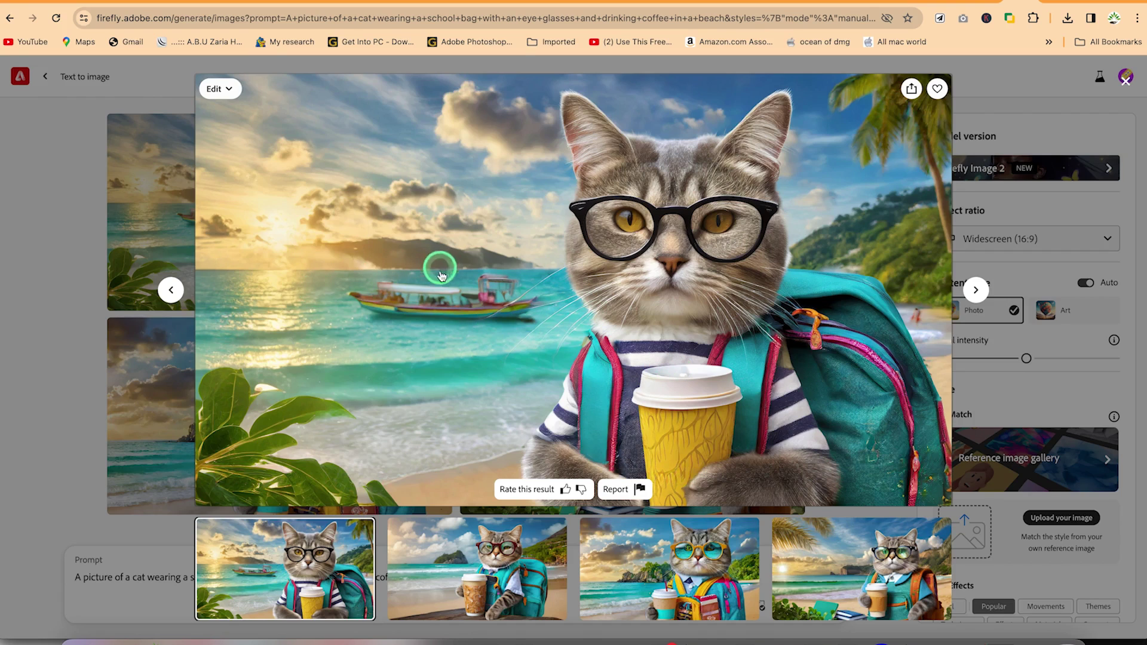
click(977, 291)
click(977, 292)
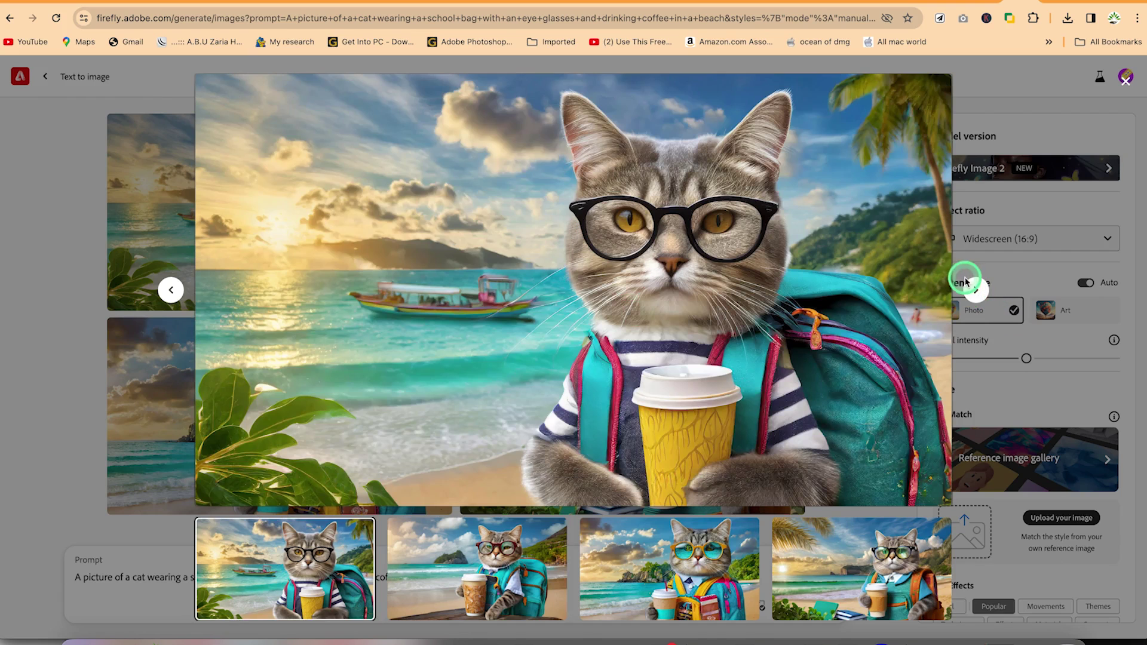
click(978, 291)
click(978, 292)
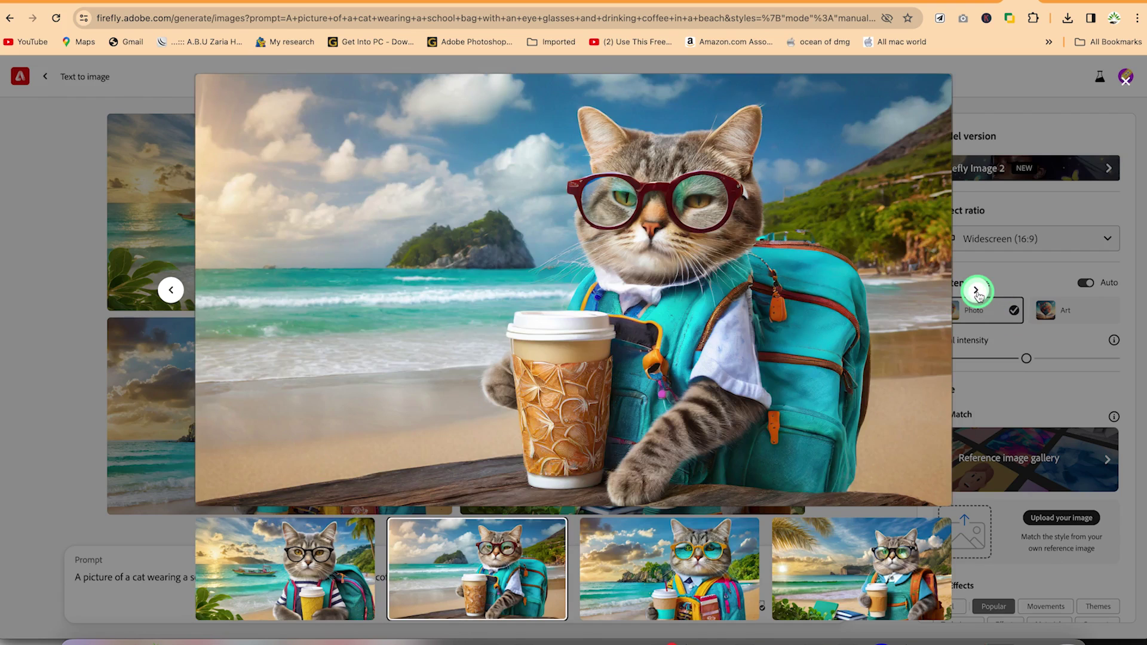
click(977, 292)
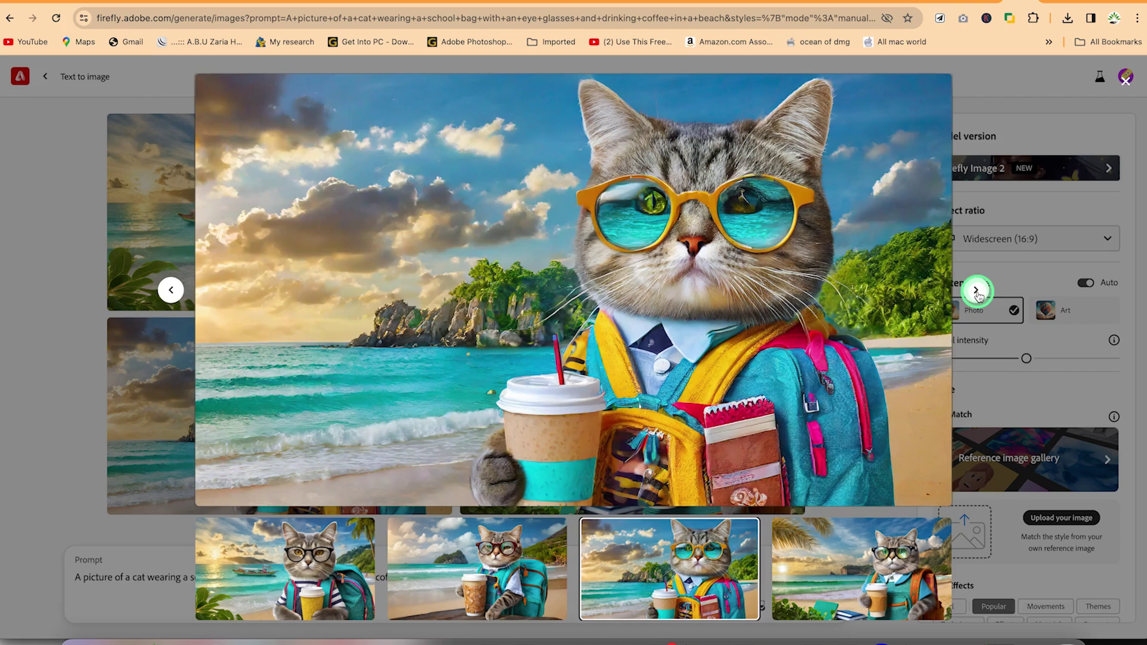
click(977, 292)
click(977, 292)
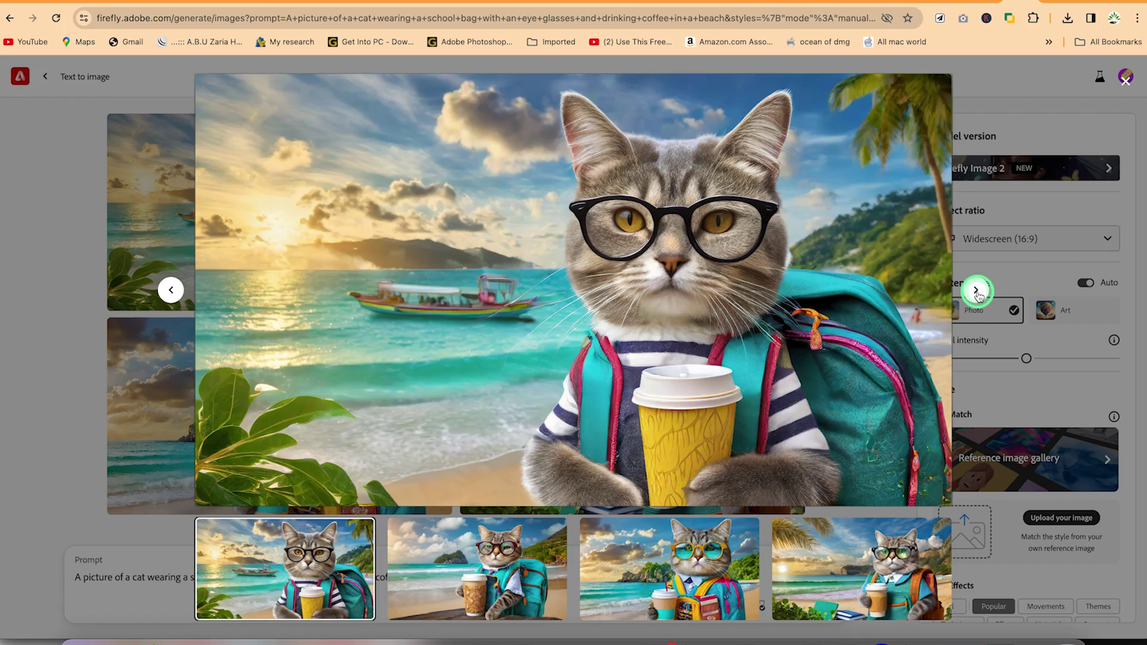
Save the first cat image to favorites and download it, accepting the content credentials notice
mouse_move(631, 464)
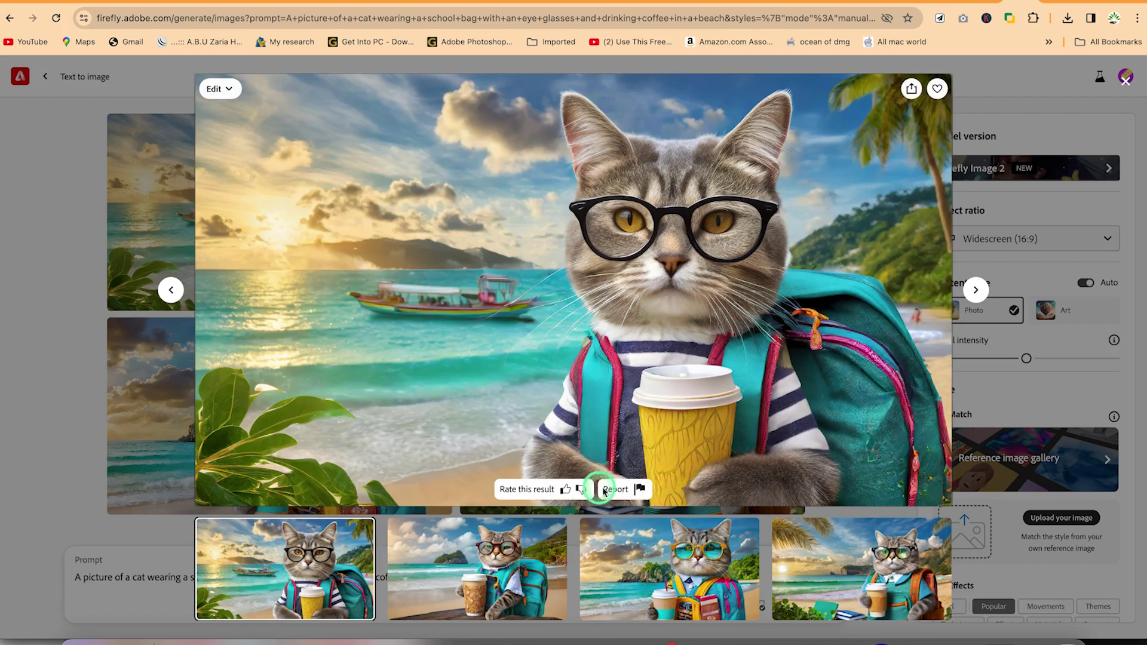
click(938, 90)
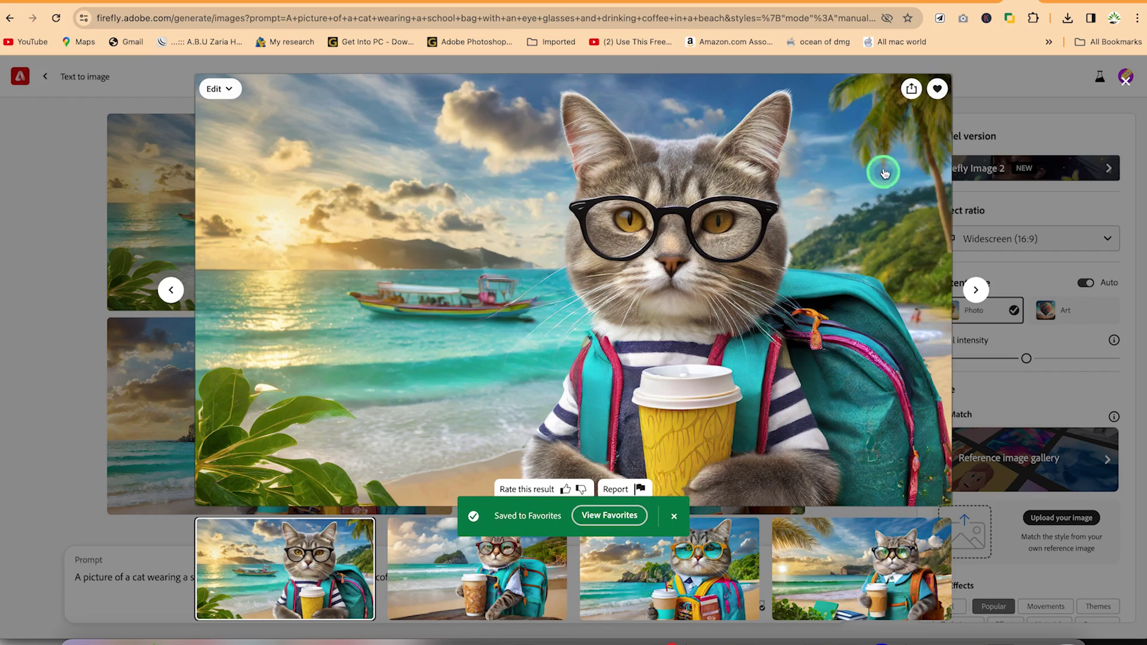
click(910, 89)
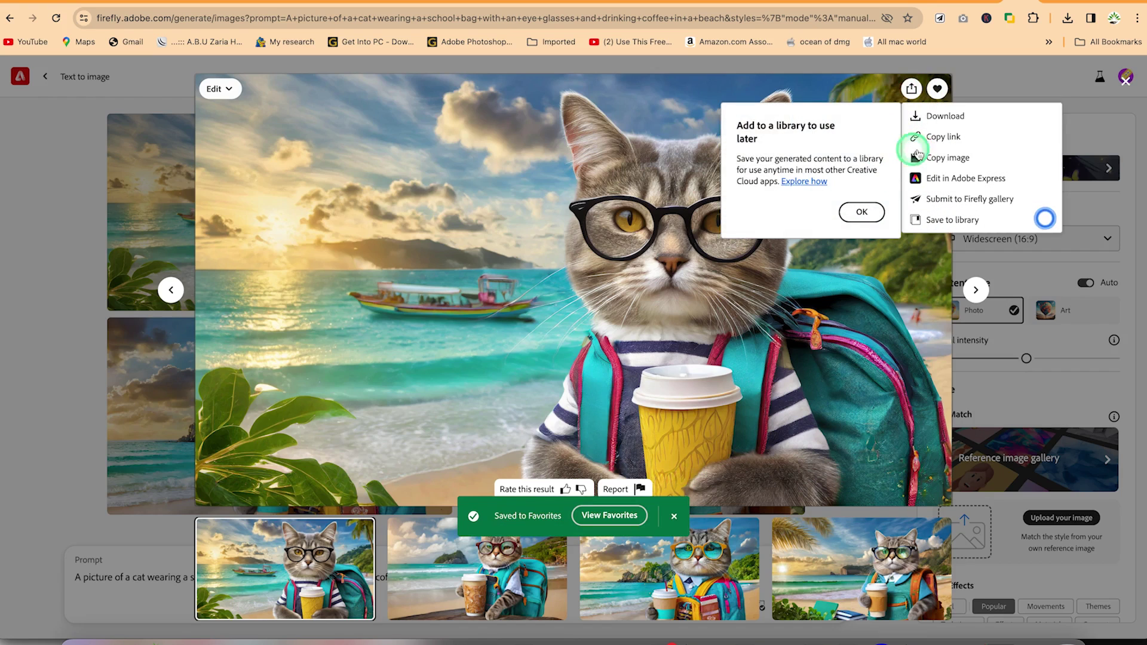
click(945, 119)
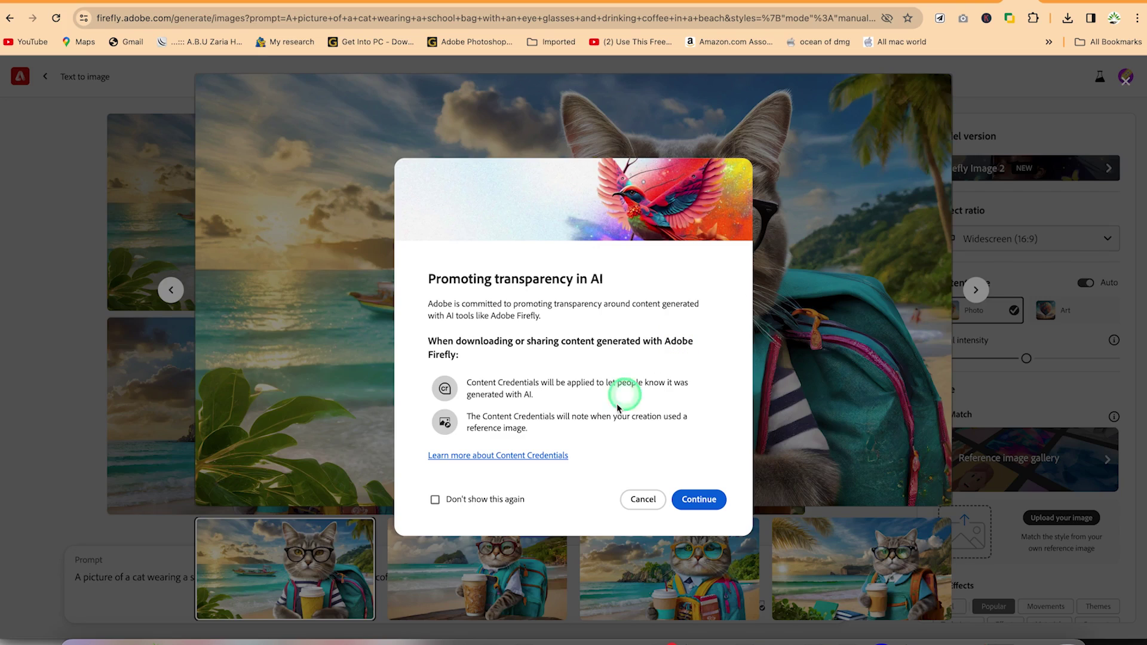
click(688, 501)
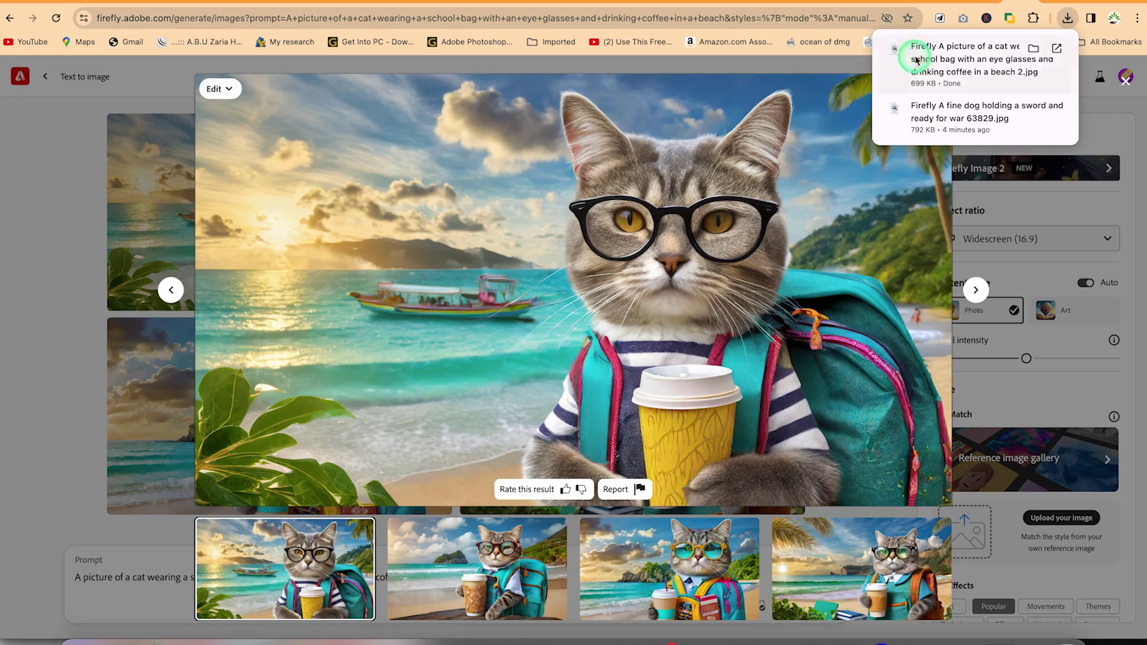
Show the downloaded cat image in the Downloads folder, view it full size and close the image window
click(1031, 49)
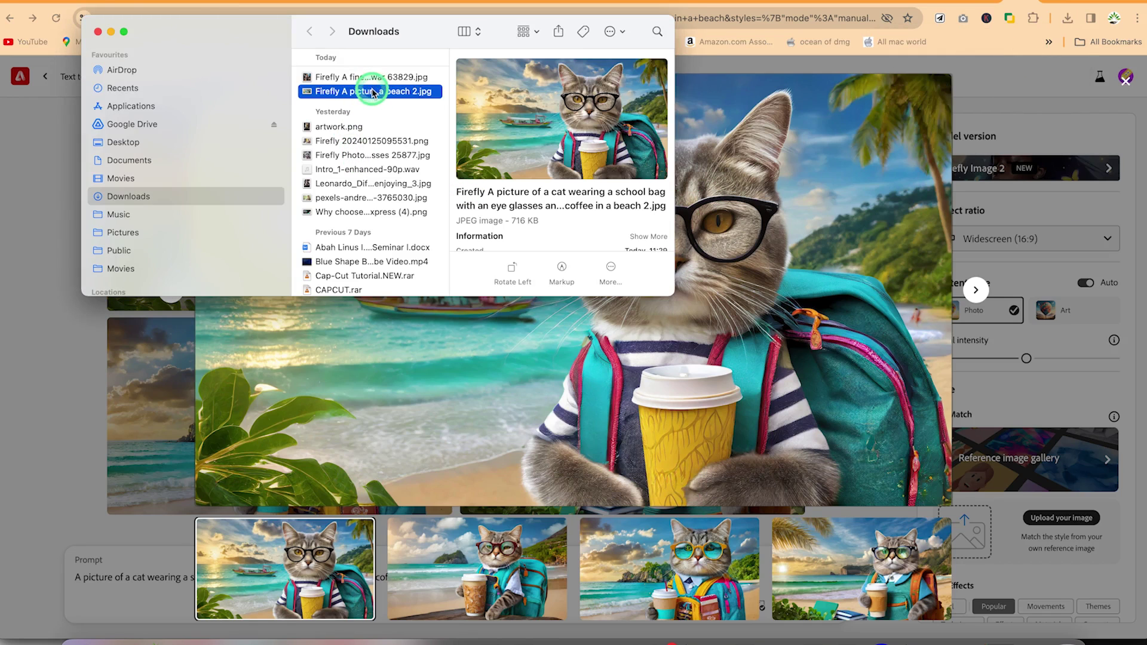
double_click(372, 92)
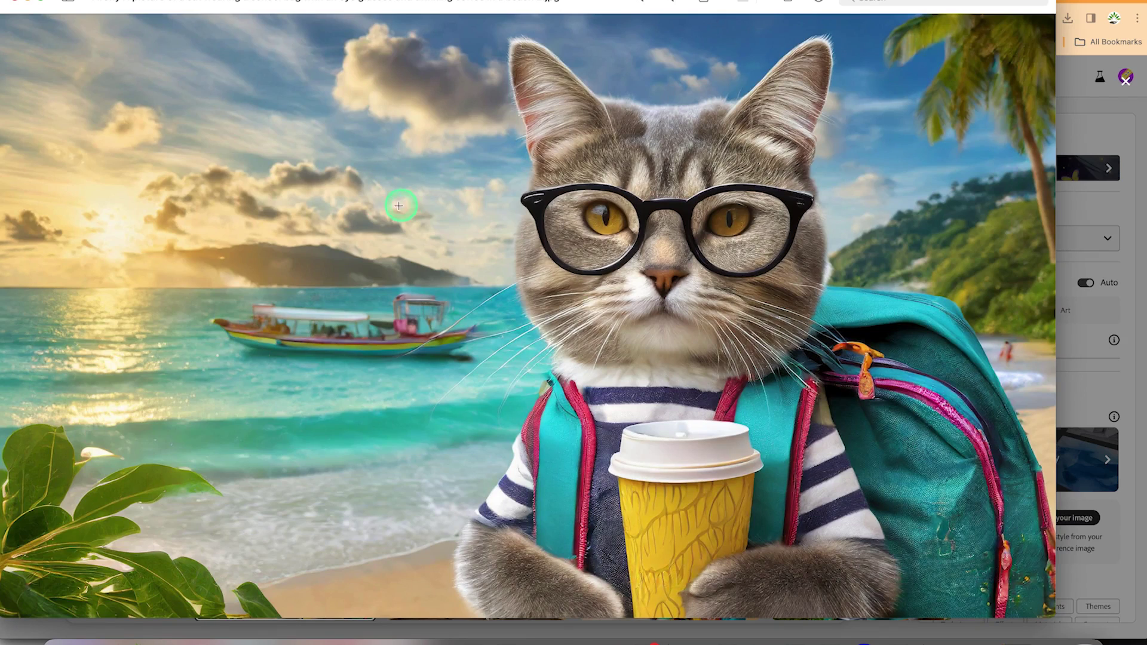
click(13, 2)
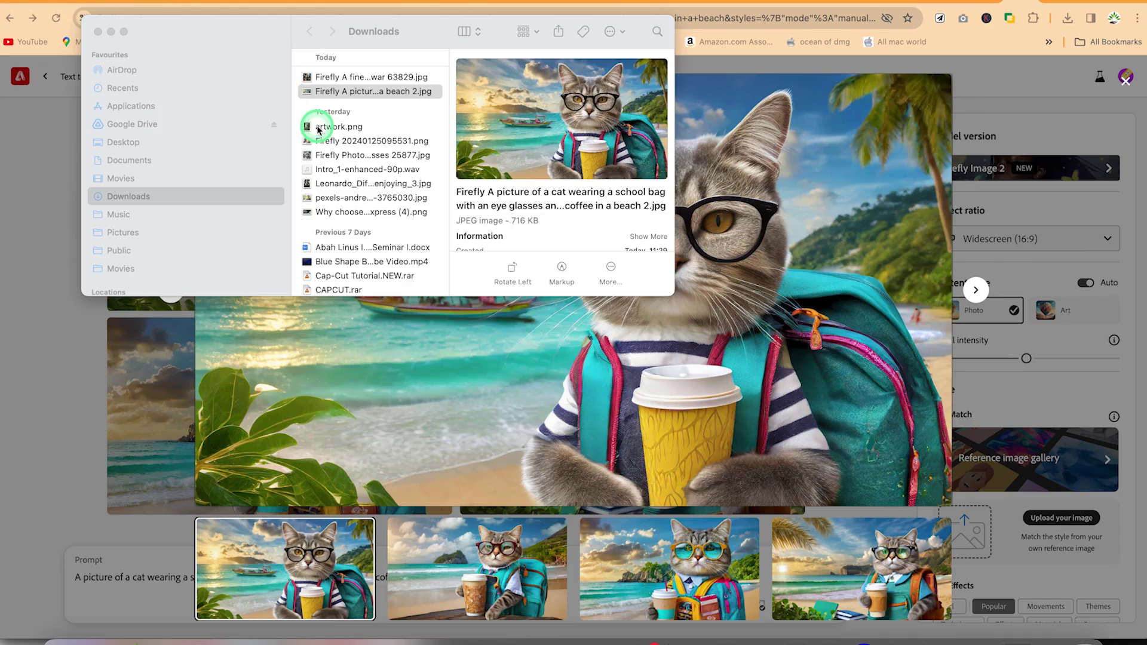
Open the enlarged cat image in Adobe Express for adding text, return to Firefly and close the enlarged view
click(21, 153)
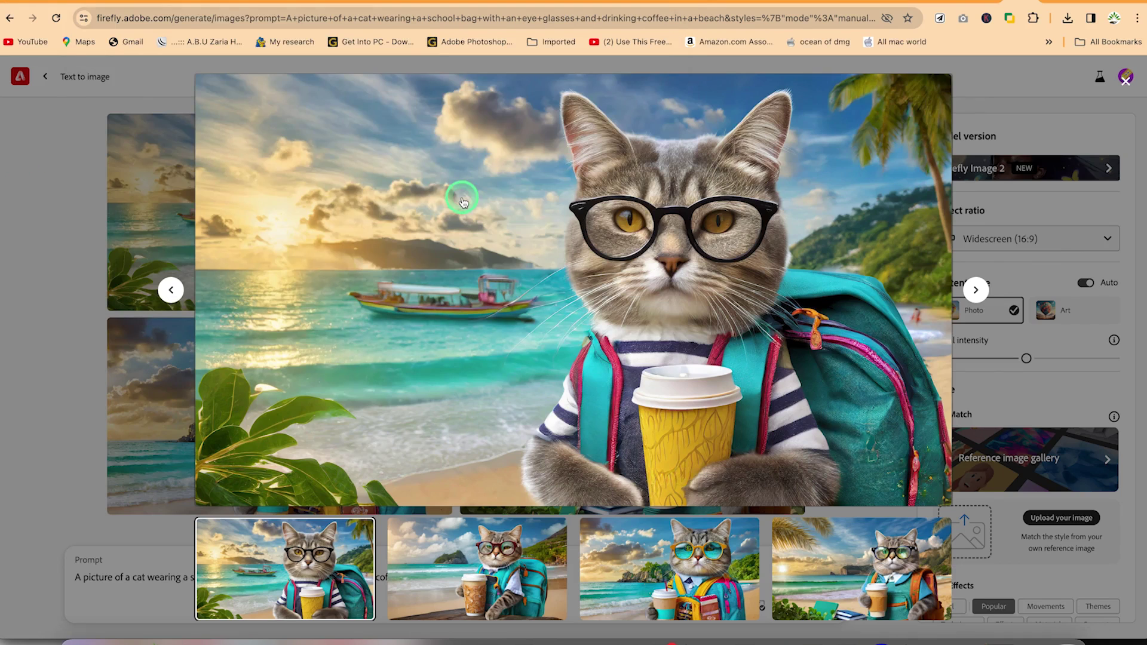
mouse_move(533, 225)
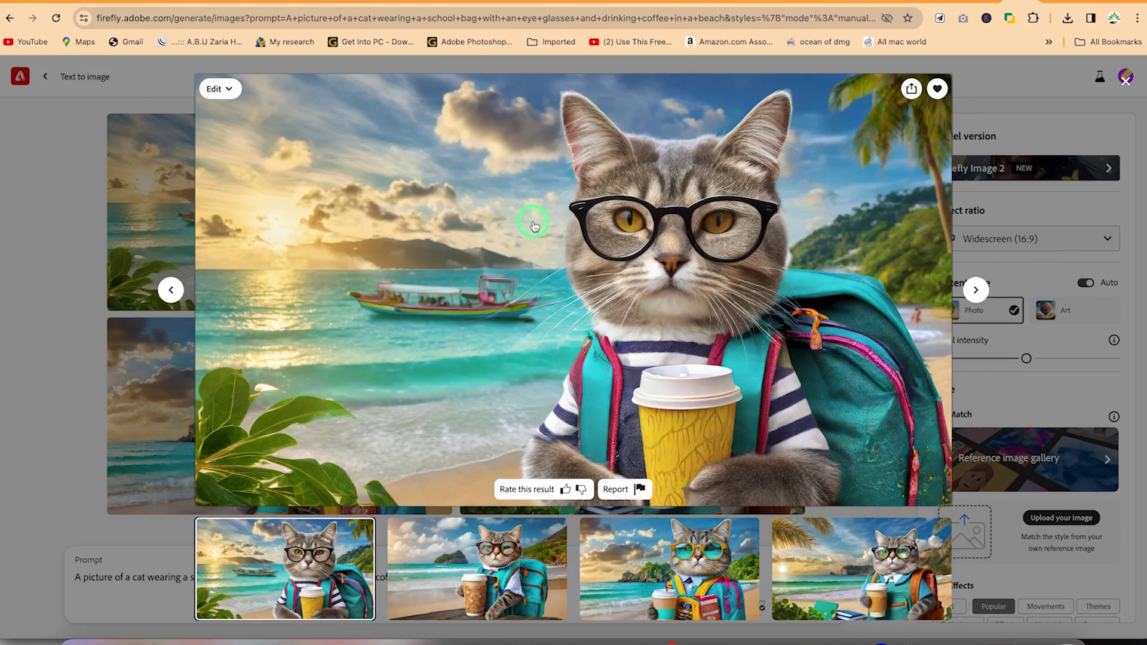
click(227, 88)
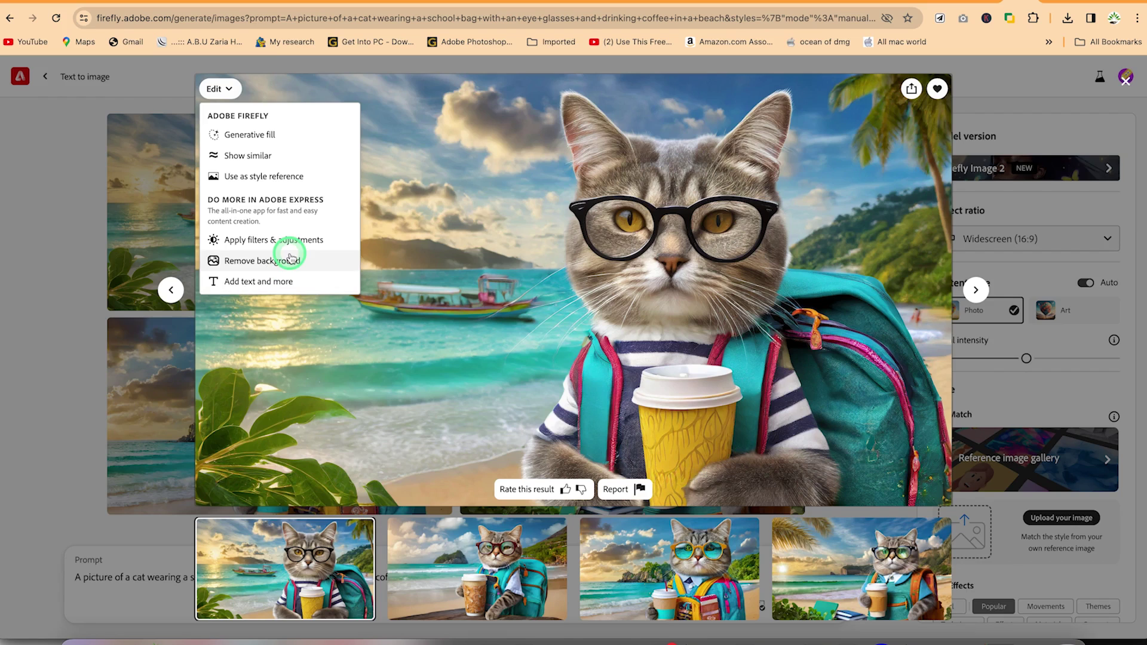
click(267, 284)
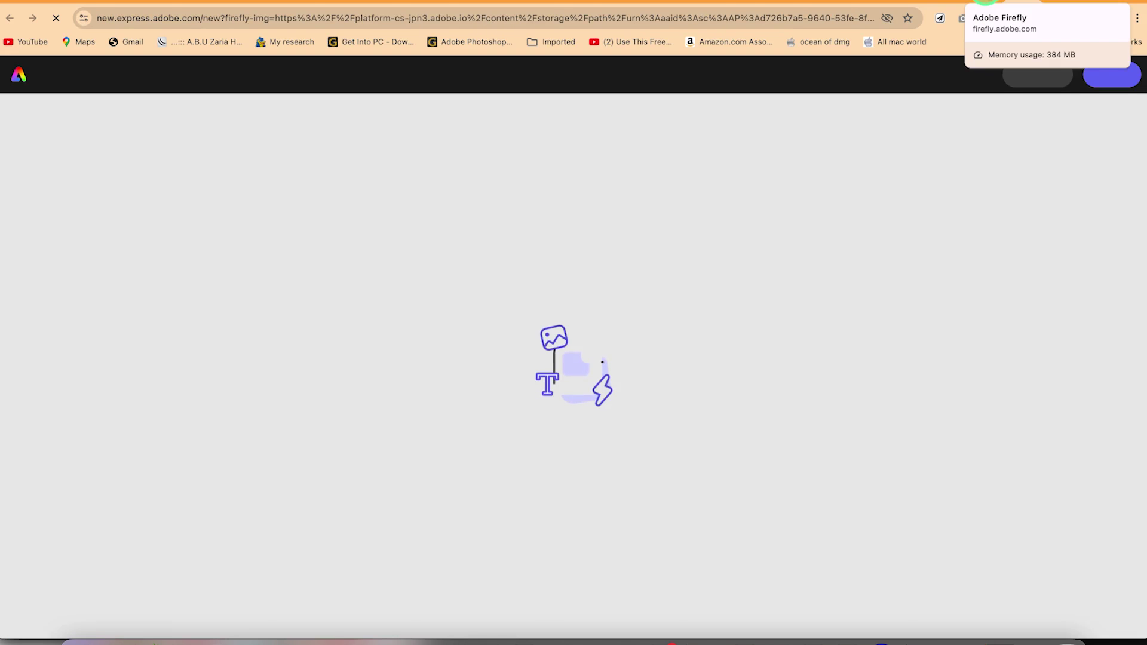
click(985, 2)
click(650, 453)
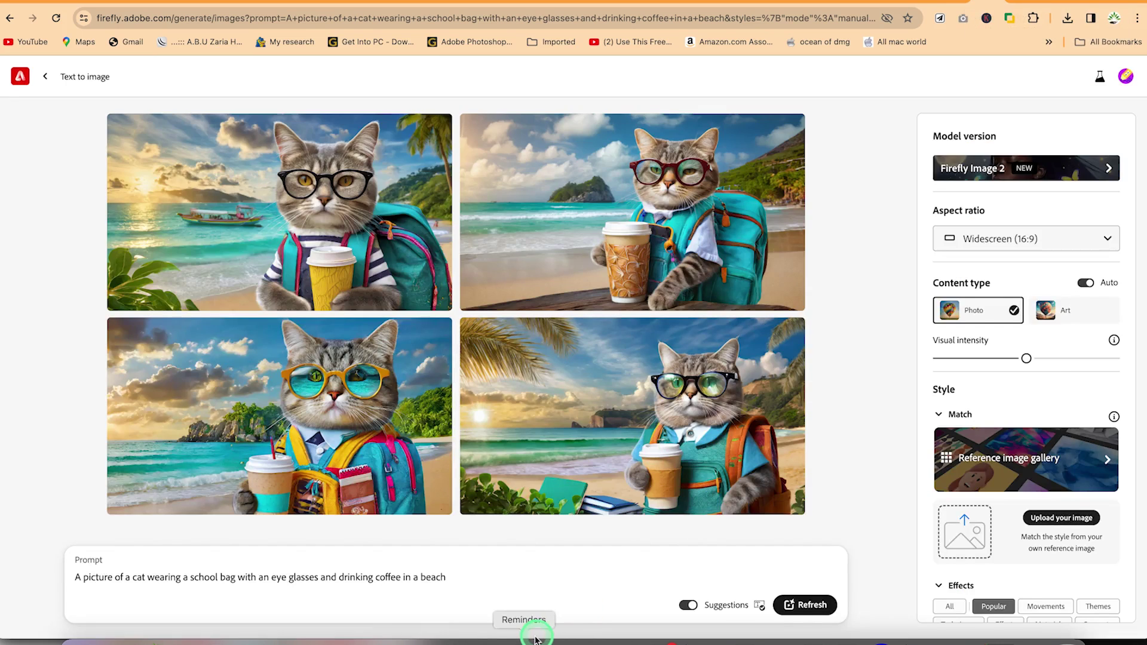
Replace "cat" with "dog" in the prompt and generate new images
click(370, 574)
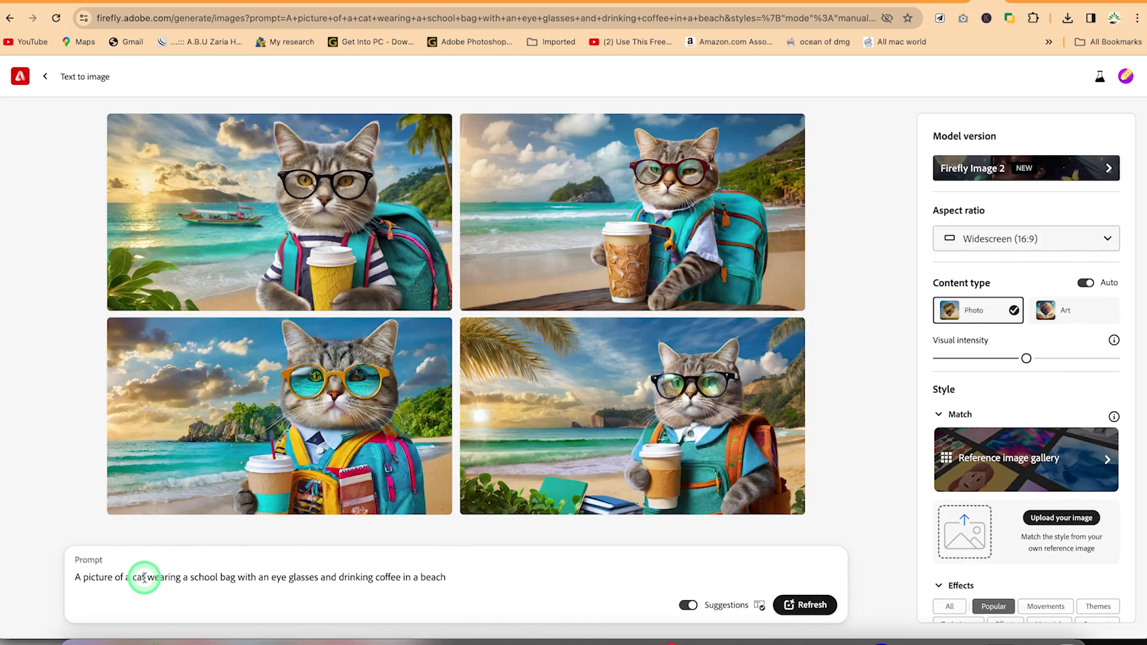
click(192, 591)
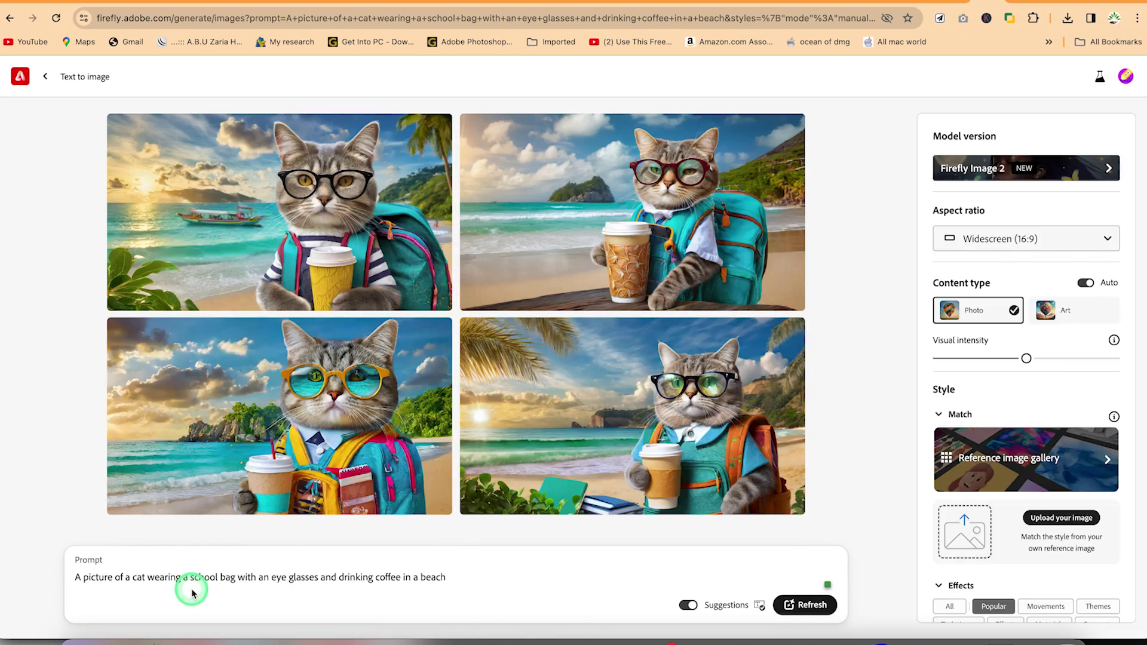
key(BackSpace)
key(BackSpace)
key(BackSpace)
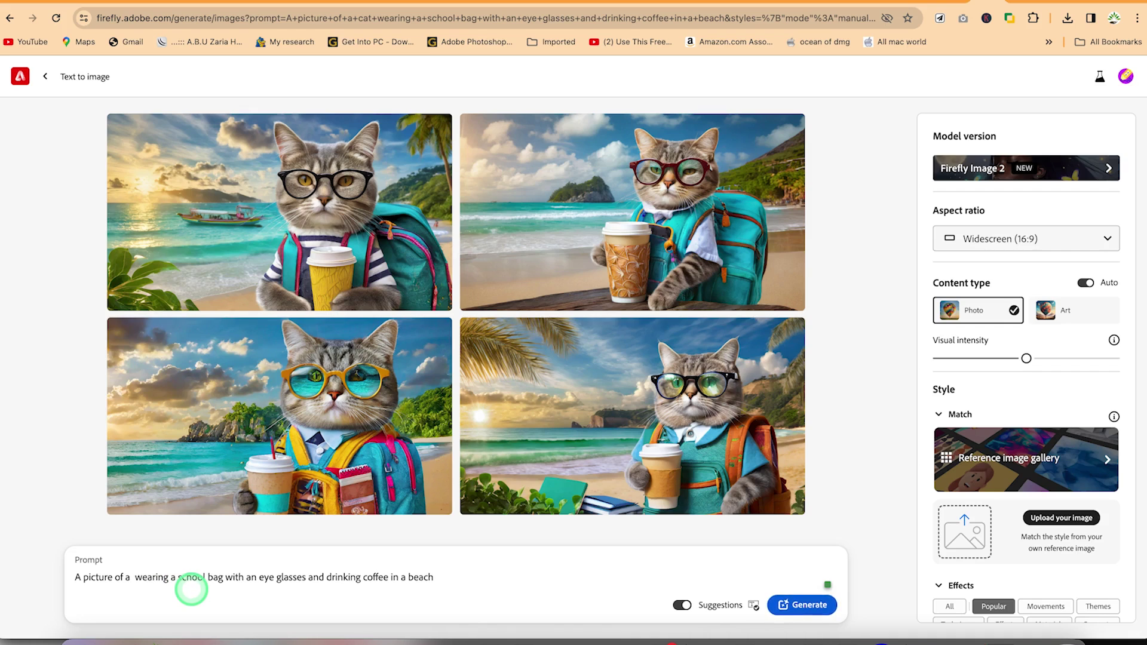
text(dog)
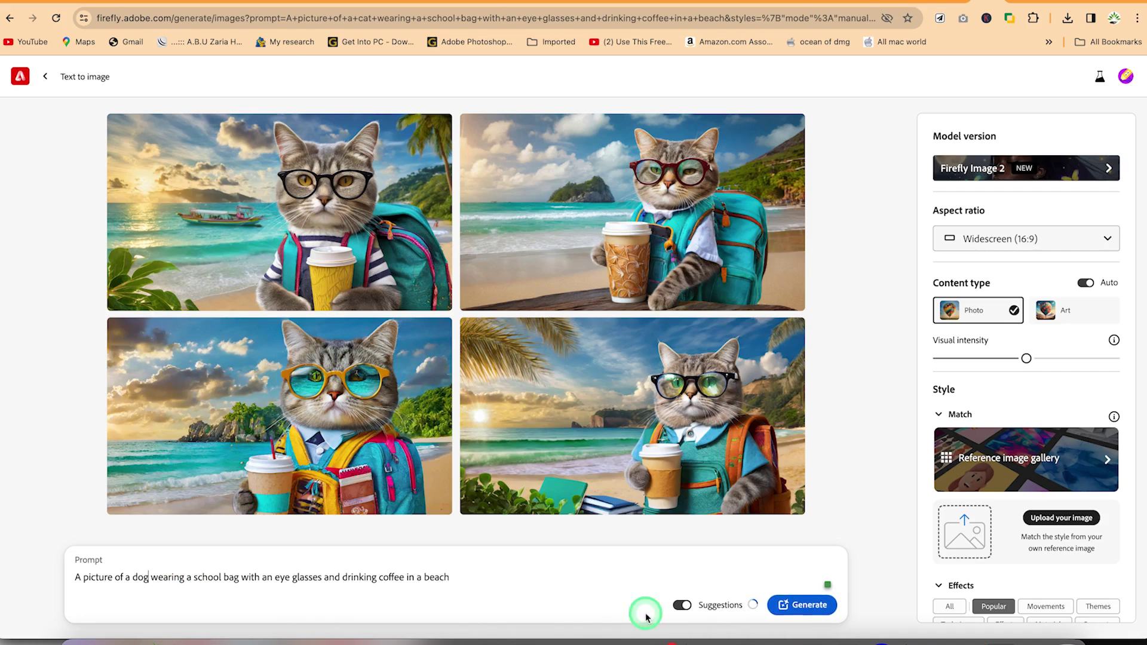
click(790, 605)
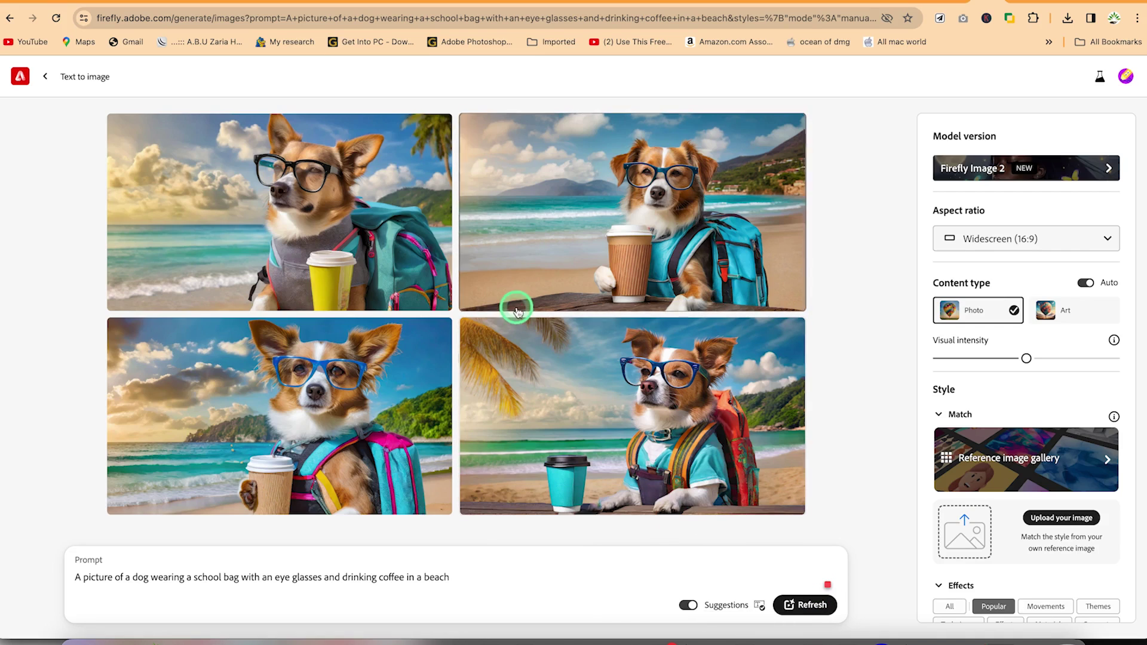
Set the content type to Art and generate the dog images again
click(1058, 310)
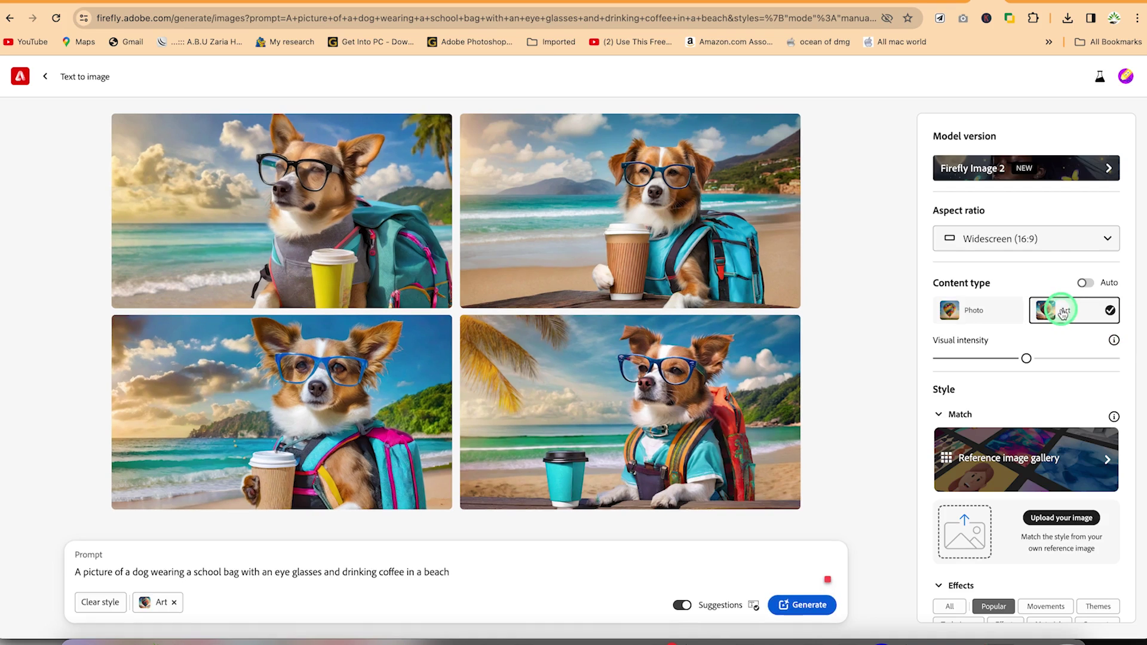
click(798, 604)
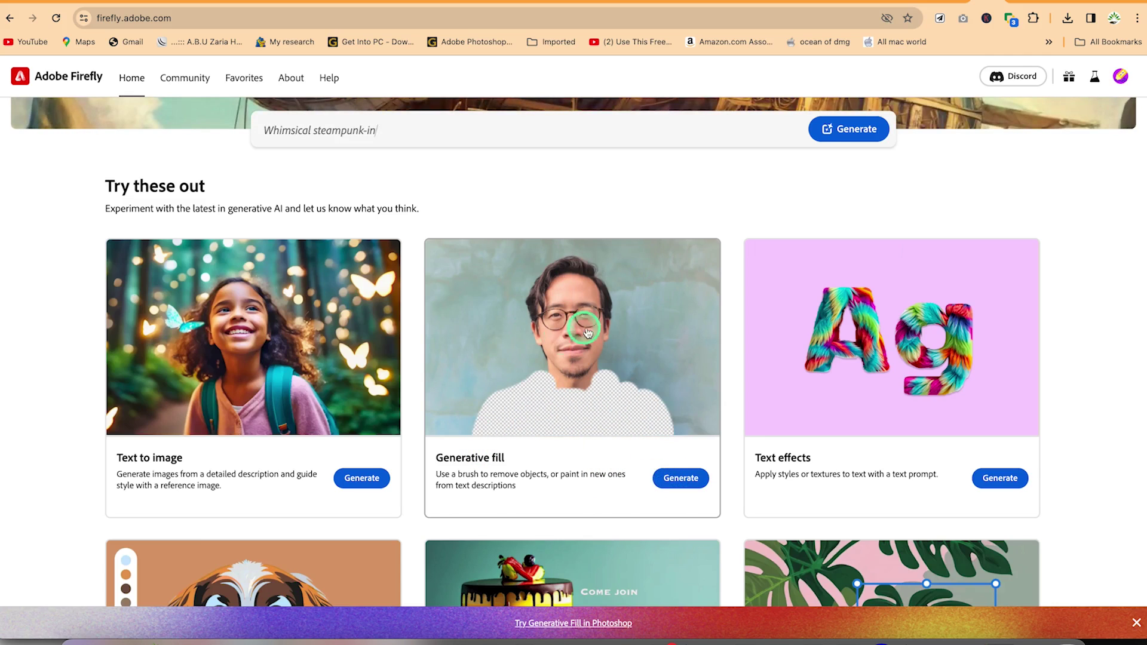
Start Generative fill from the Firefly home page, browse the sample images and open the underwater fish sample
click(677, 478)
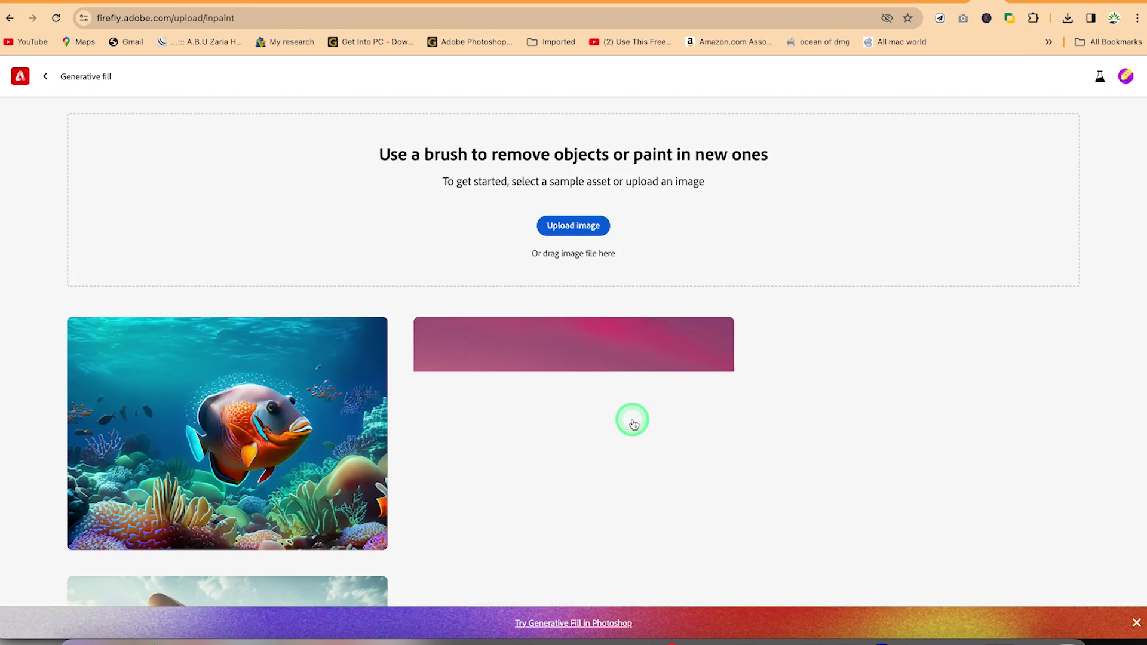
scroll(632, 423, down, 2)
scroll(632, 423, down, 4)
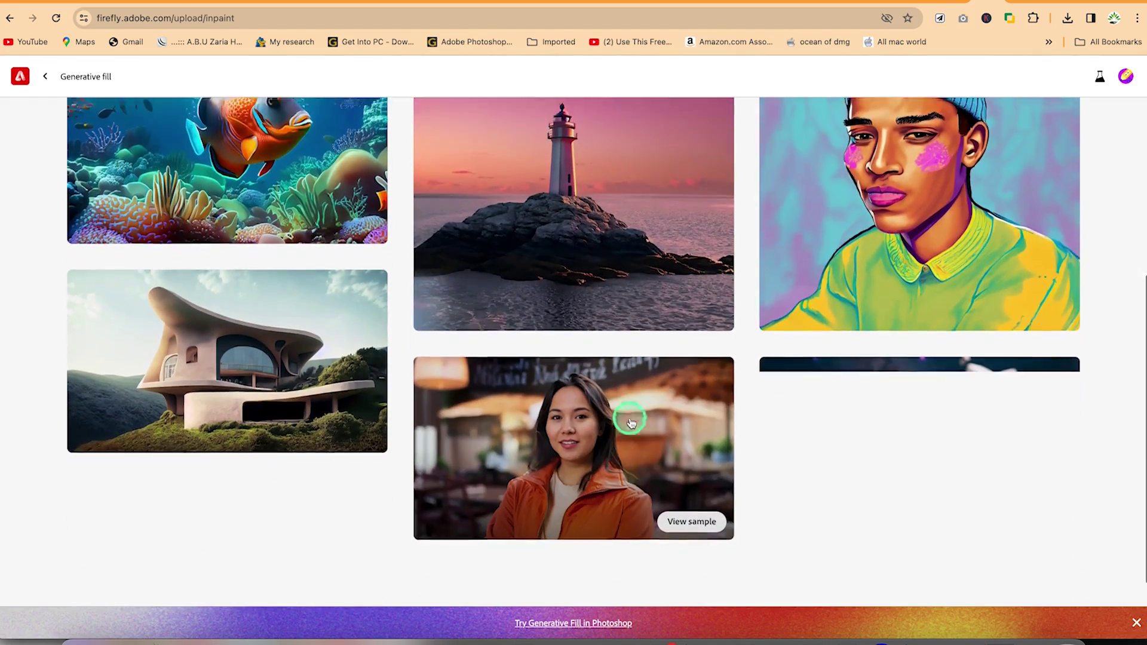
scroll(630, 422, down, 2)
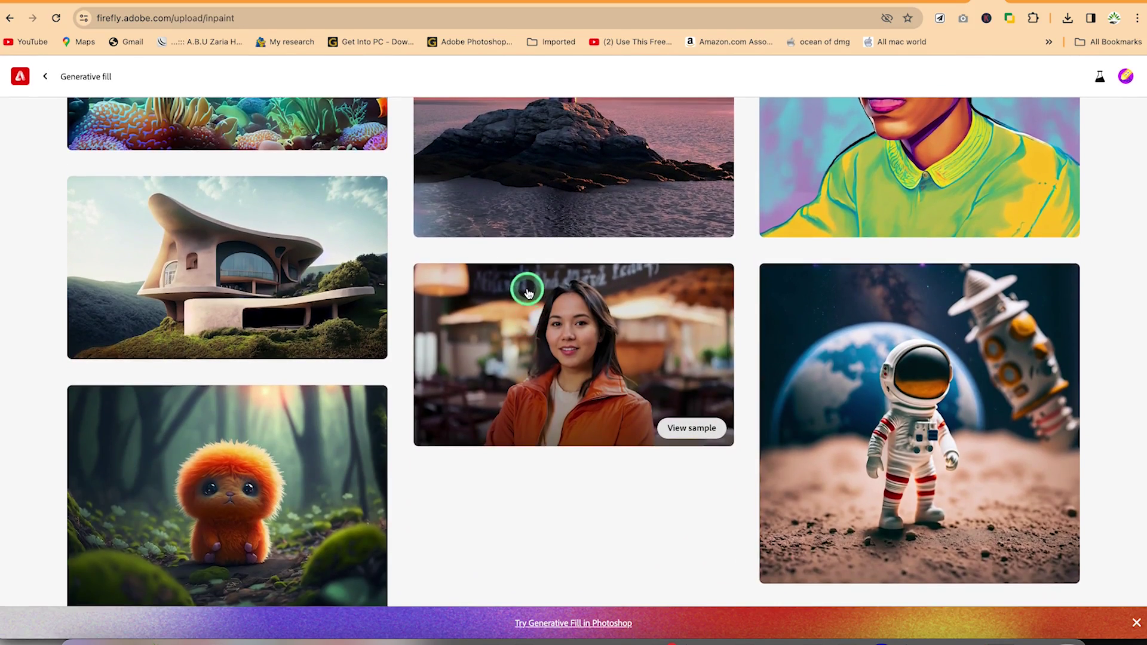
scroll(528, 295, up, 7)
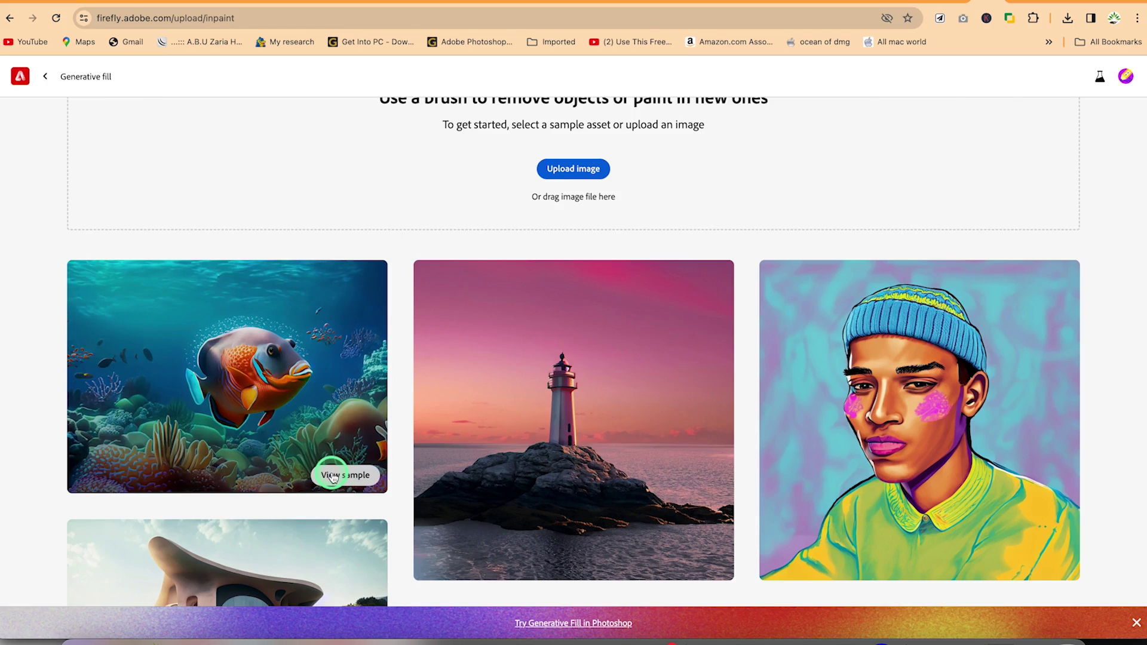
scroll(377, 396, up, 2)
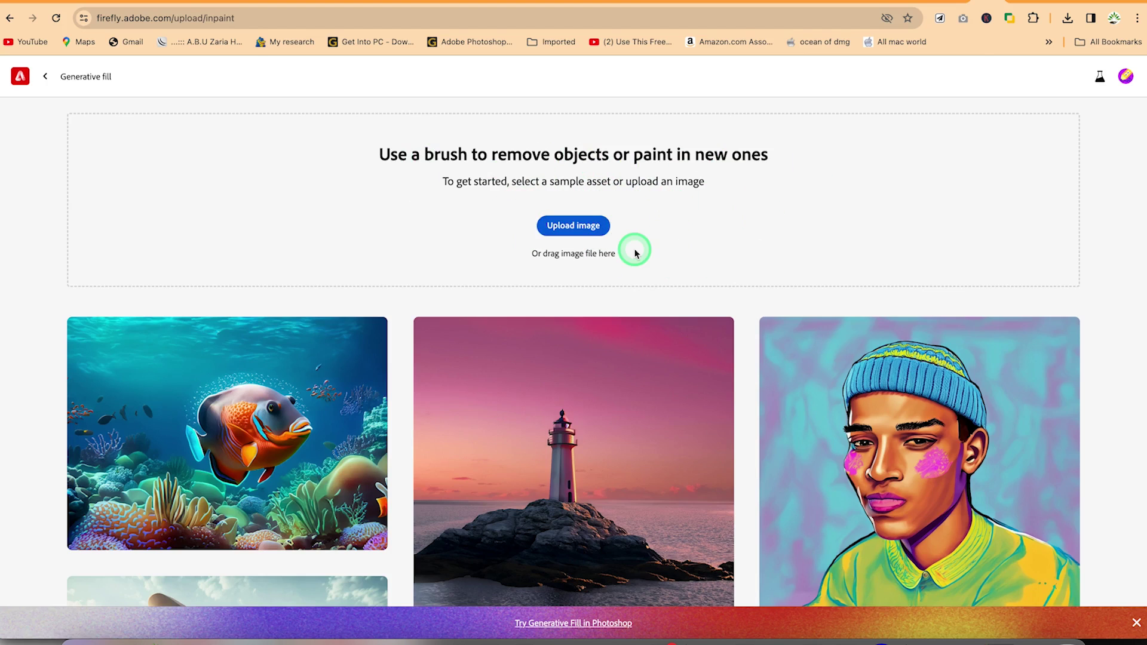
mouse_move(247, 456)
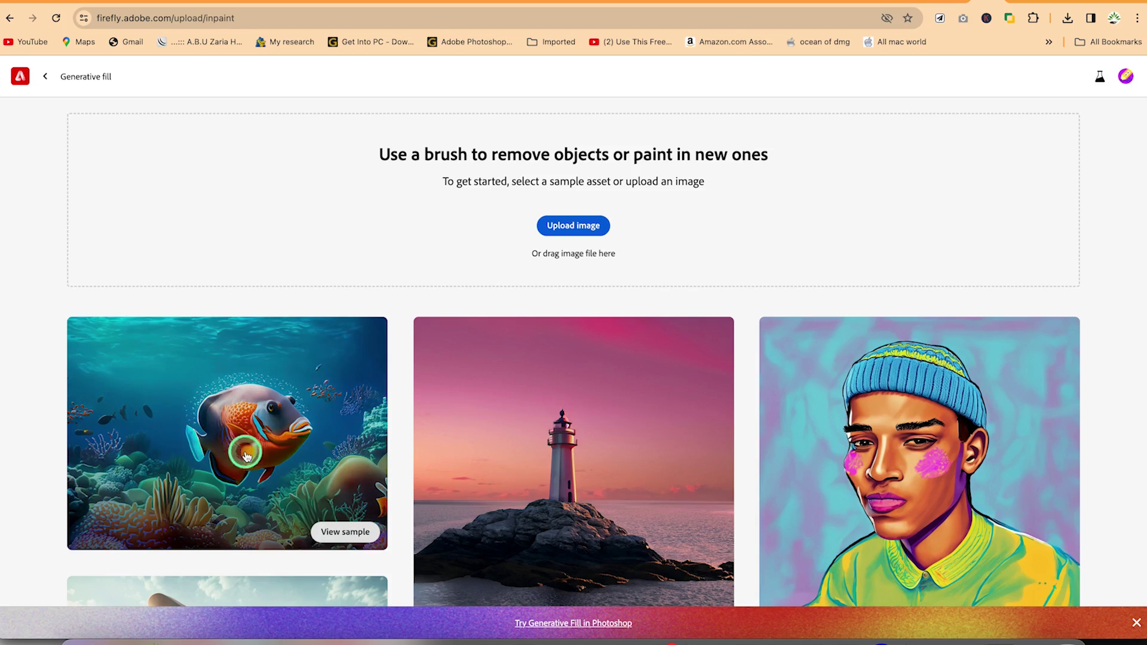
click(246, 456)
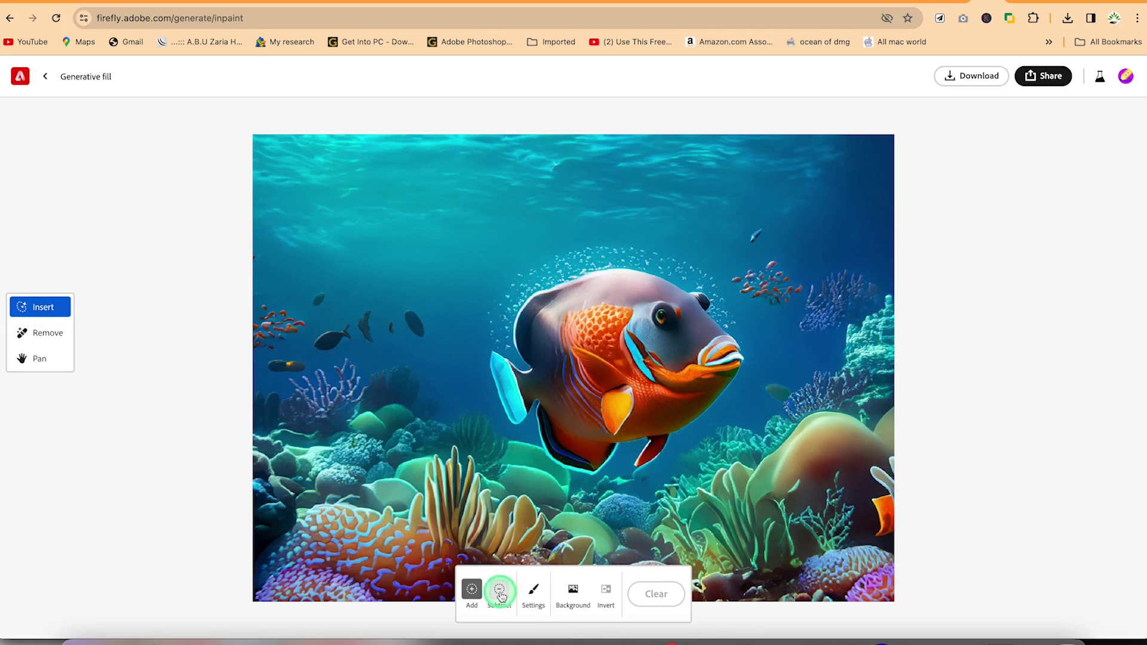
Show the brush settings, brush out a patch of water above and right of the fish, and fill it with the prompt "A shark"
click(532, 597)
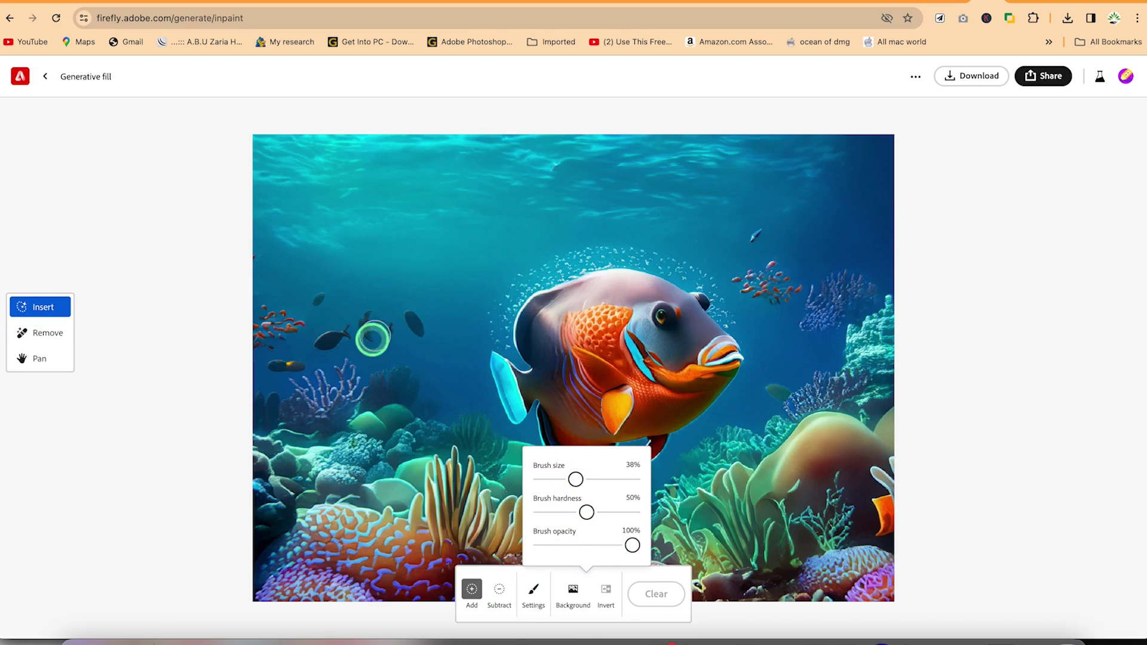
mouse_move(744, 274)
mouse_down()
mouse_move(795, 276)
mouse_move(796, 290)
mouse_move(743, 289)
mouse_move(764, 254)
mouse_up()
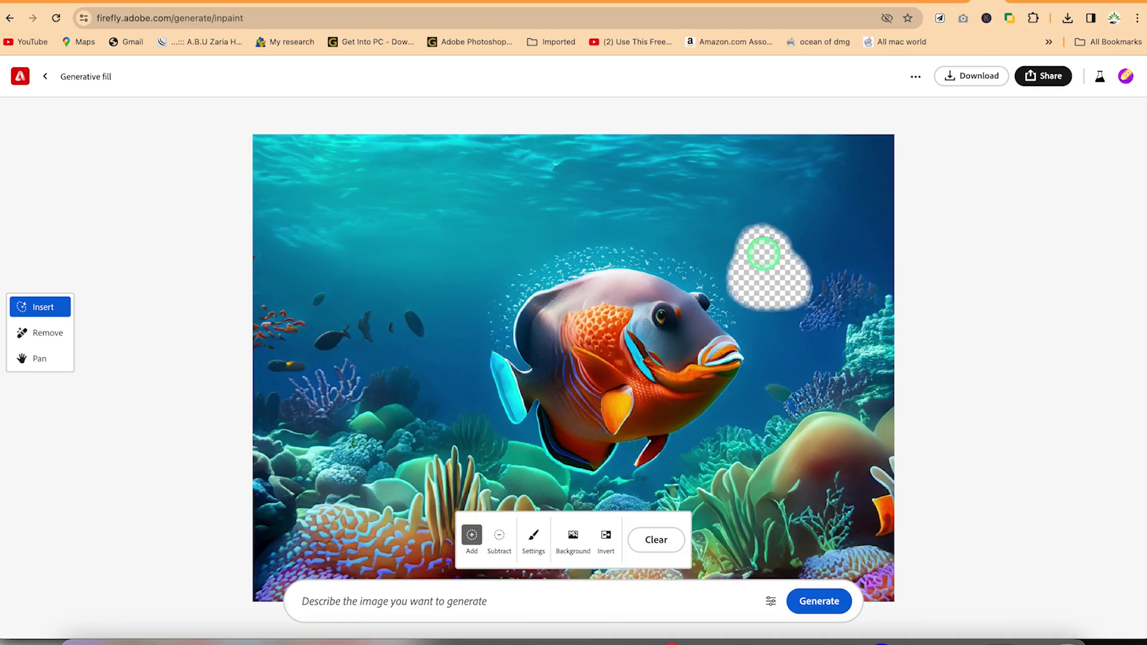
click(531, 603)
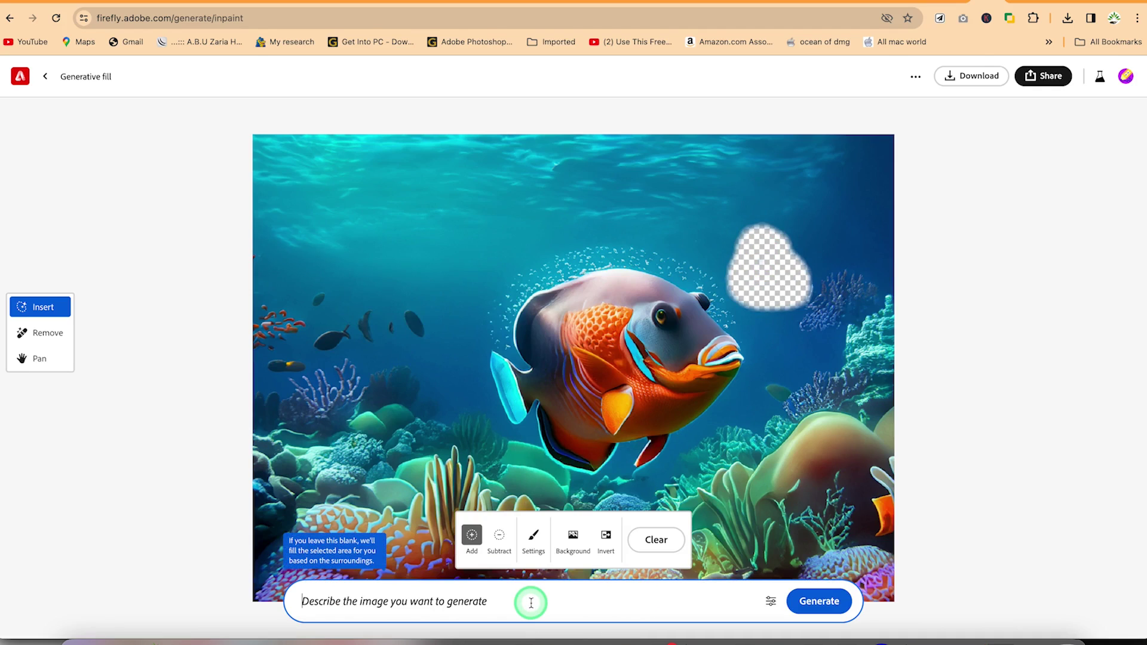
text(A shark)
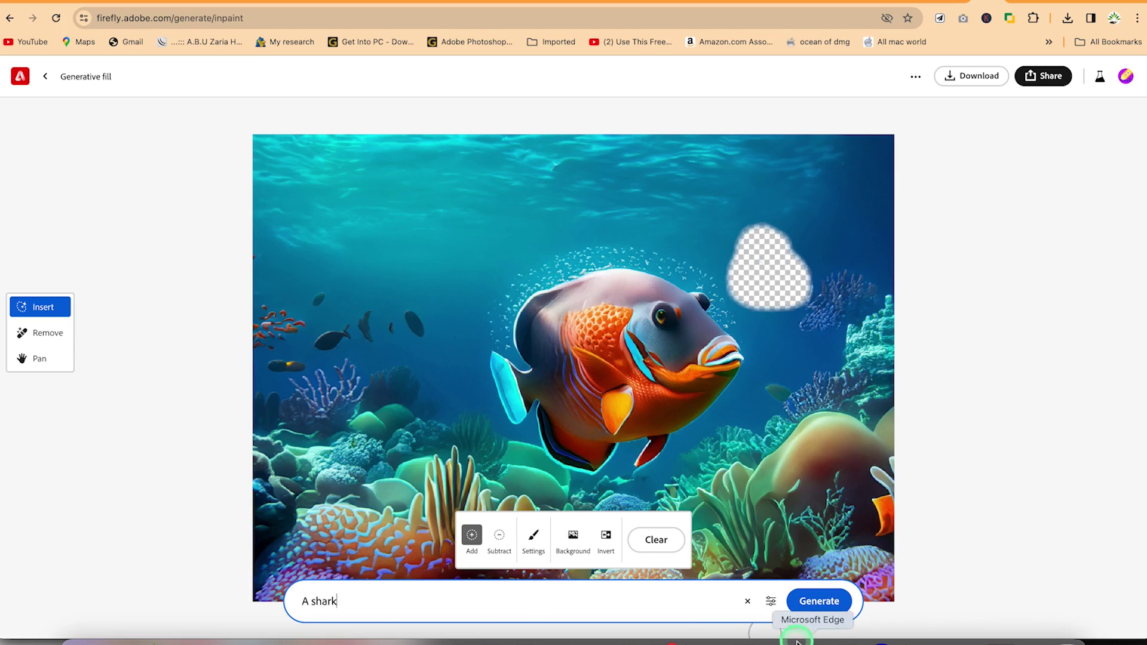
click(816, 602)
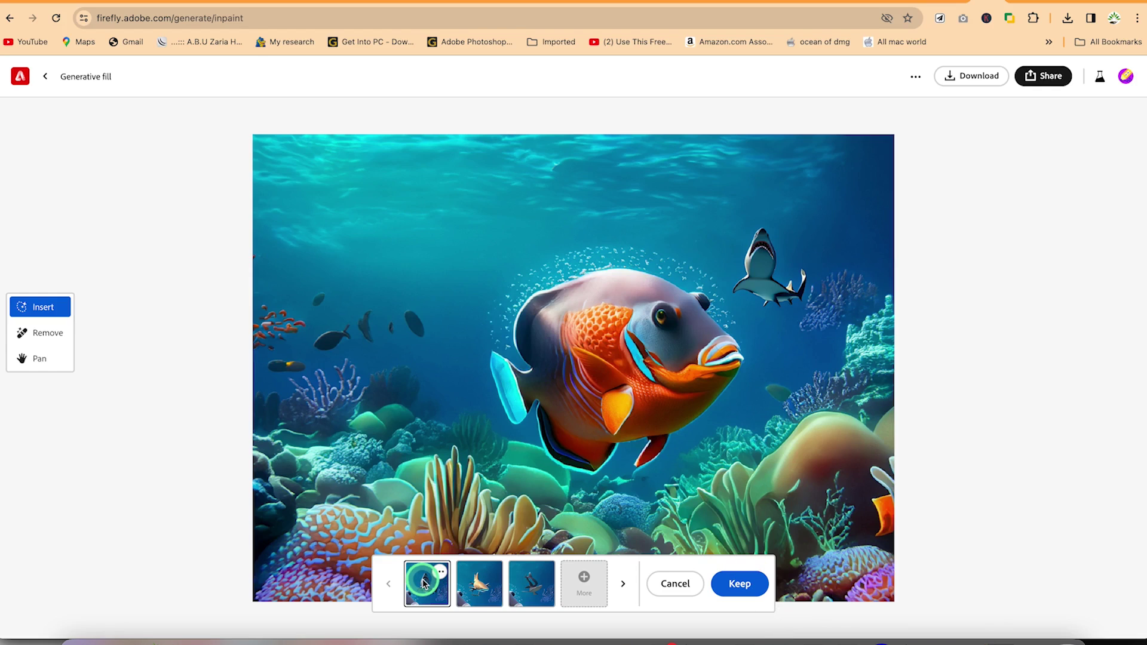
Compare the generated shark variations and keep the second one
click(481, 597)
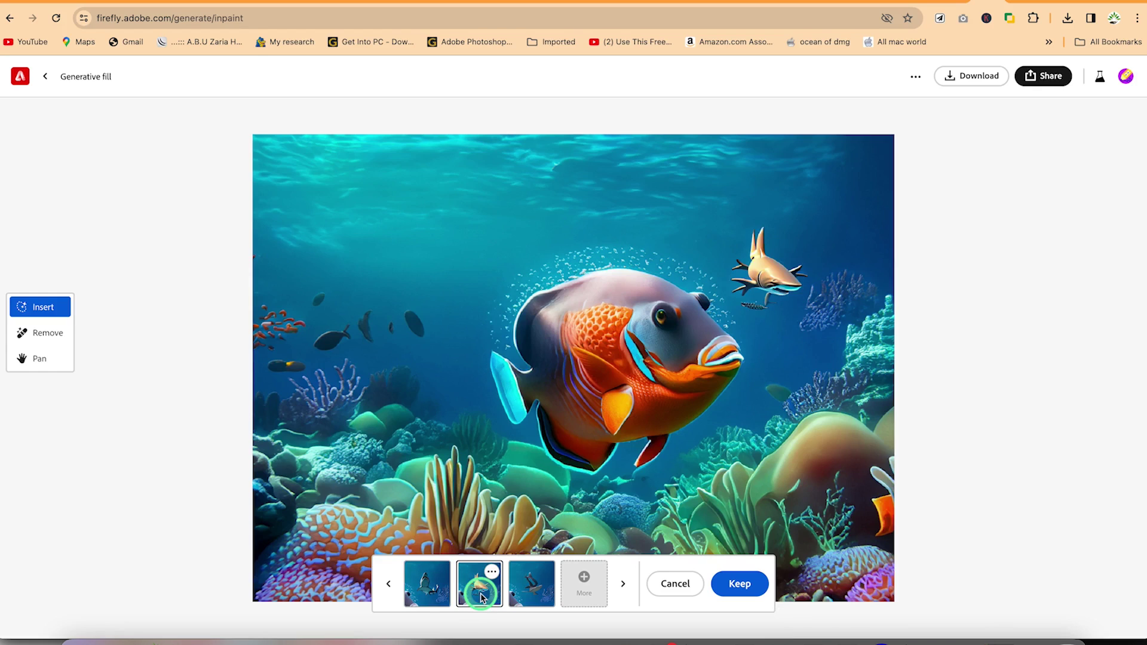
click(531, 595)
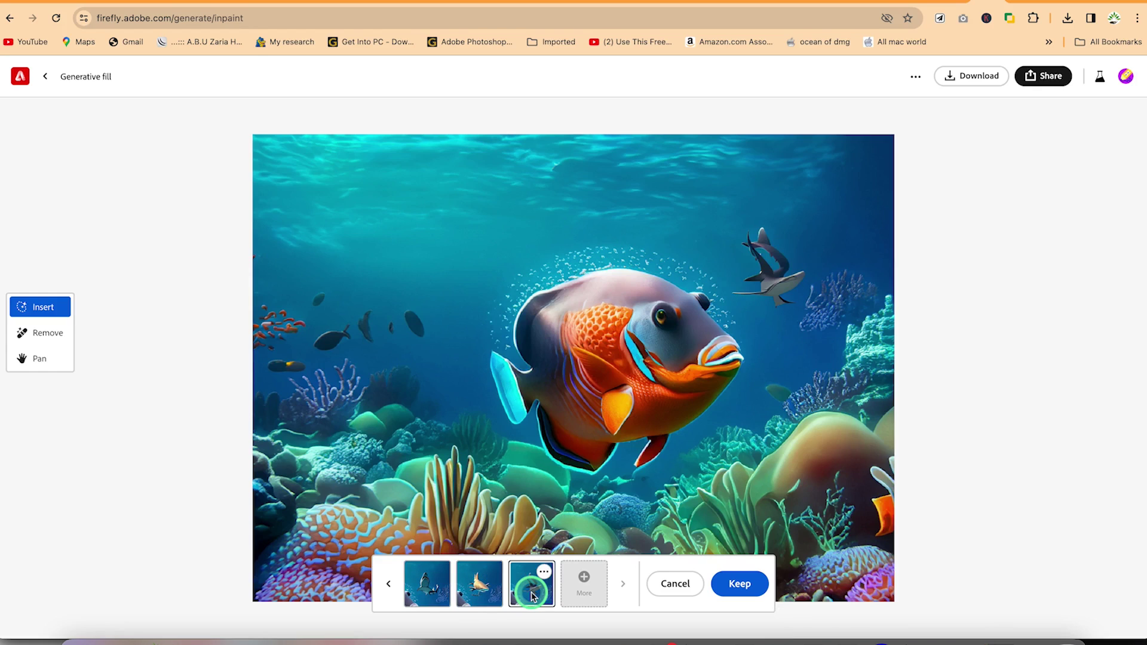
click(481, 588)
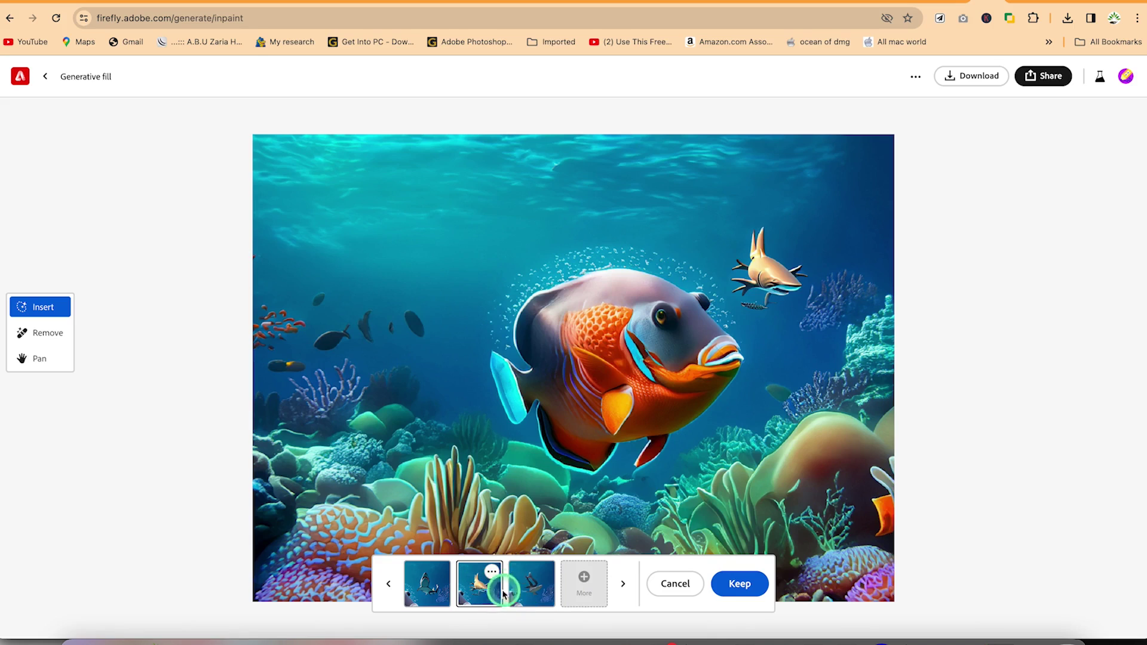
click(739, 584)
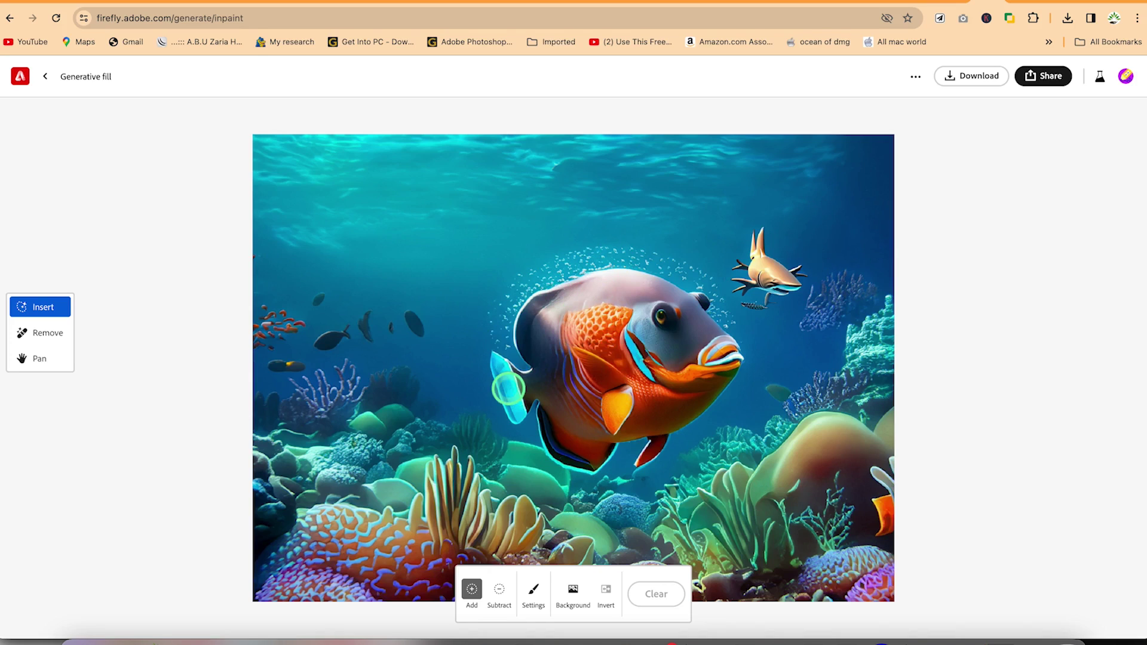
Remove the small dark fish near the image's left side and choose the third result variation
click(48, 338)
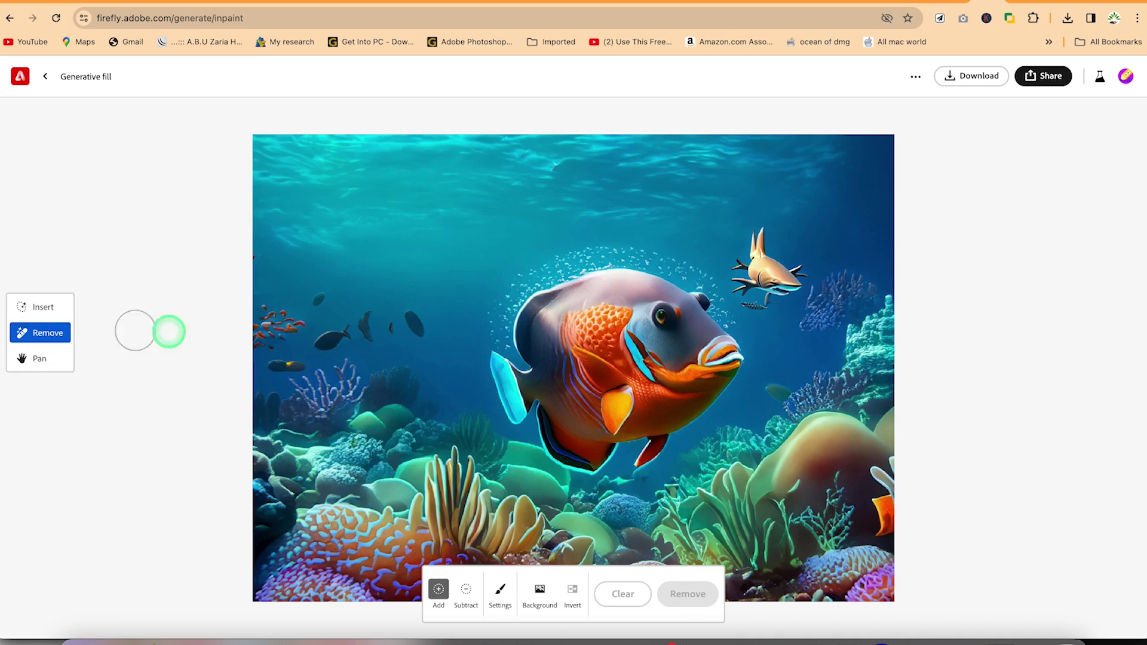
drag(304, 332, 345, 333)
click(692, 594)
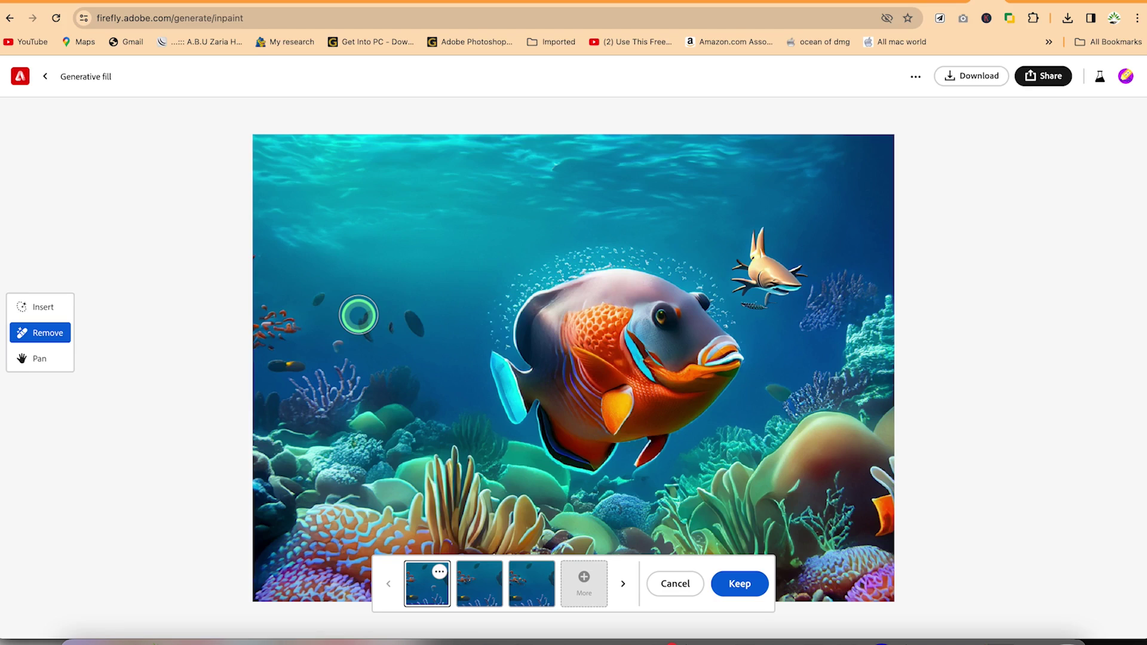
click(484, 601)
click(525, 590)
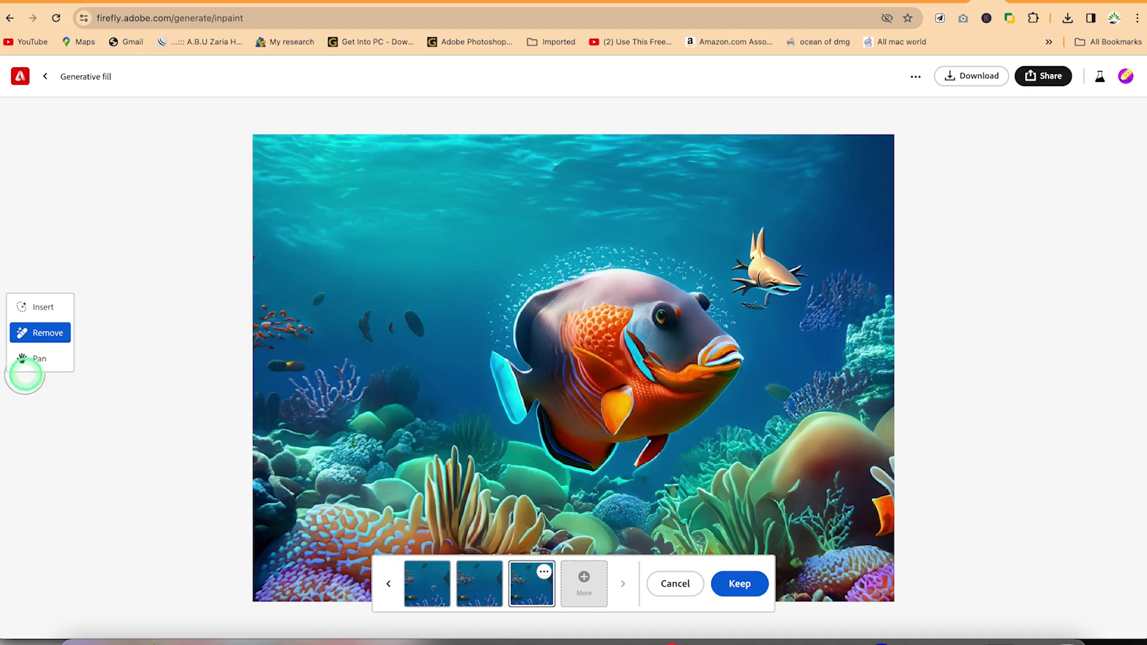
Pan the edited fish image around the canvas
click(33, 363)
drag(440, 414, 504, 441)
drag(600, 423, 573, 382)
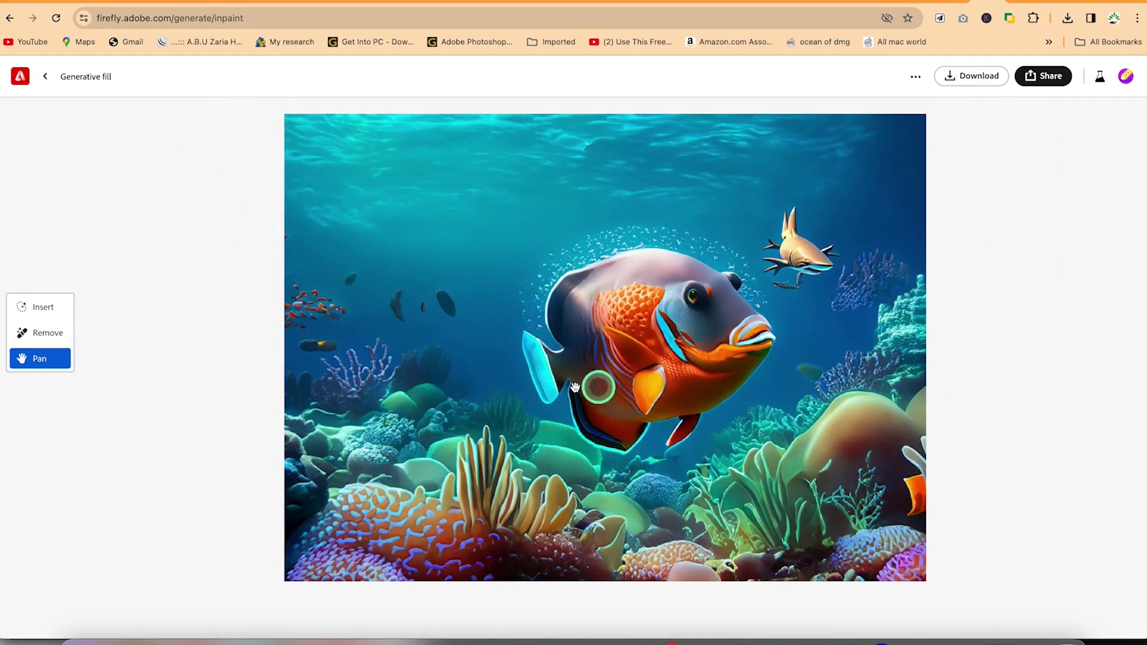
Download the edited fish image, accepting the content credentials notice, and show the file in the Downloads folder
click(960, 80)
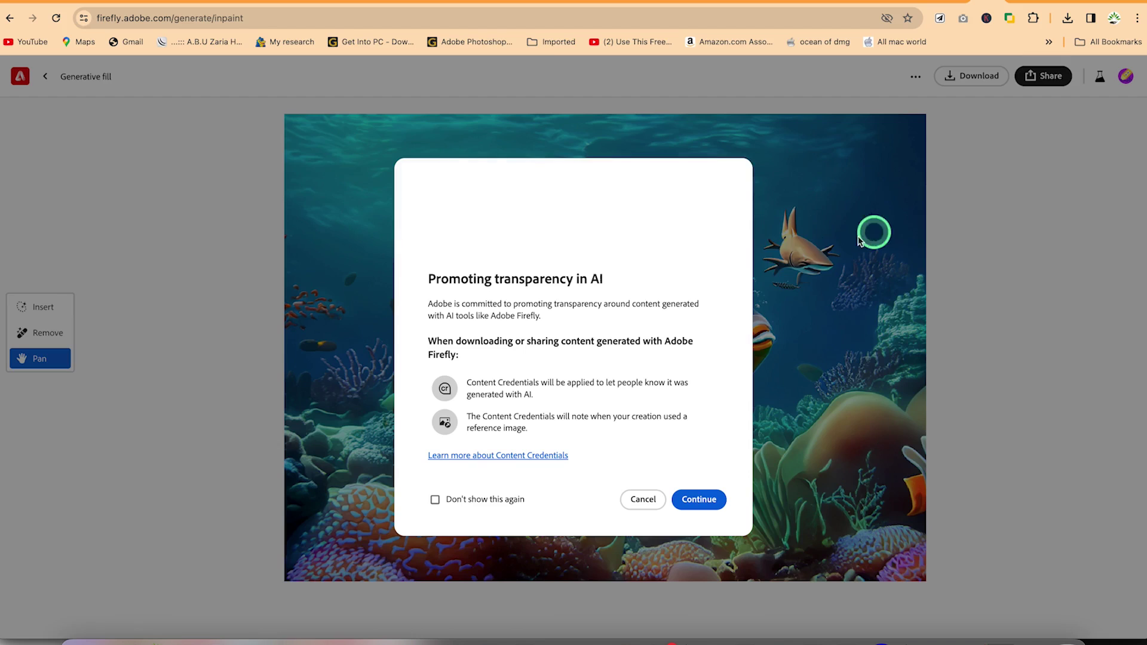
click(705, 511)
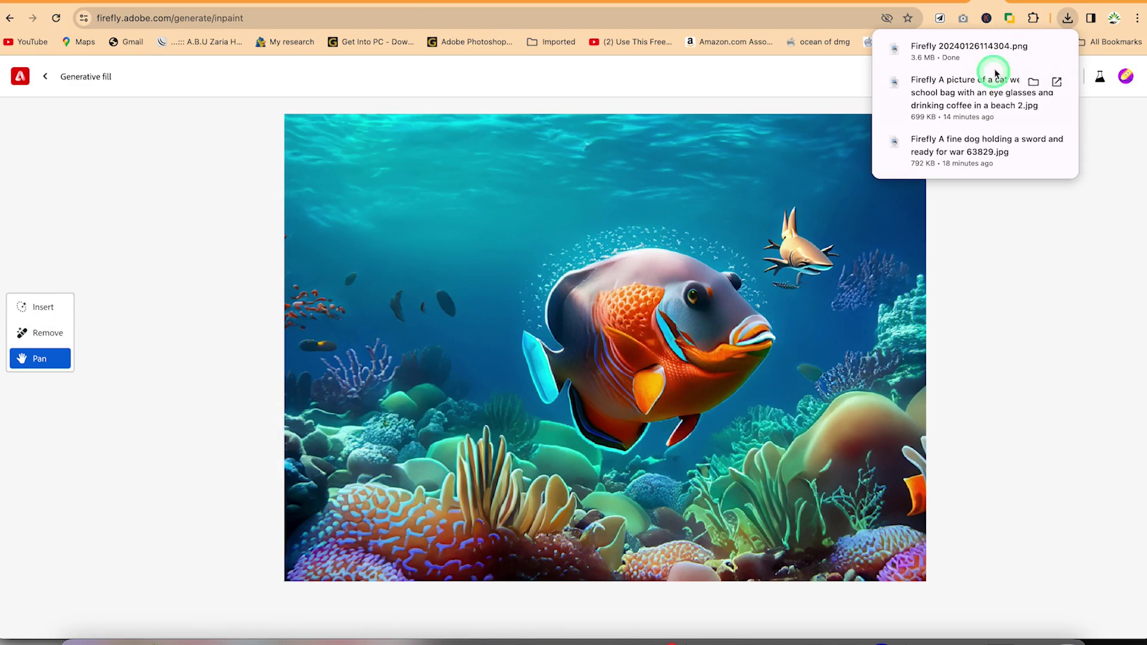
click(1034, 47)
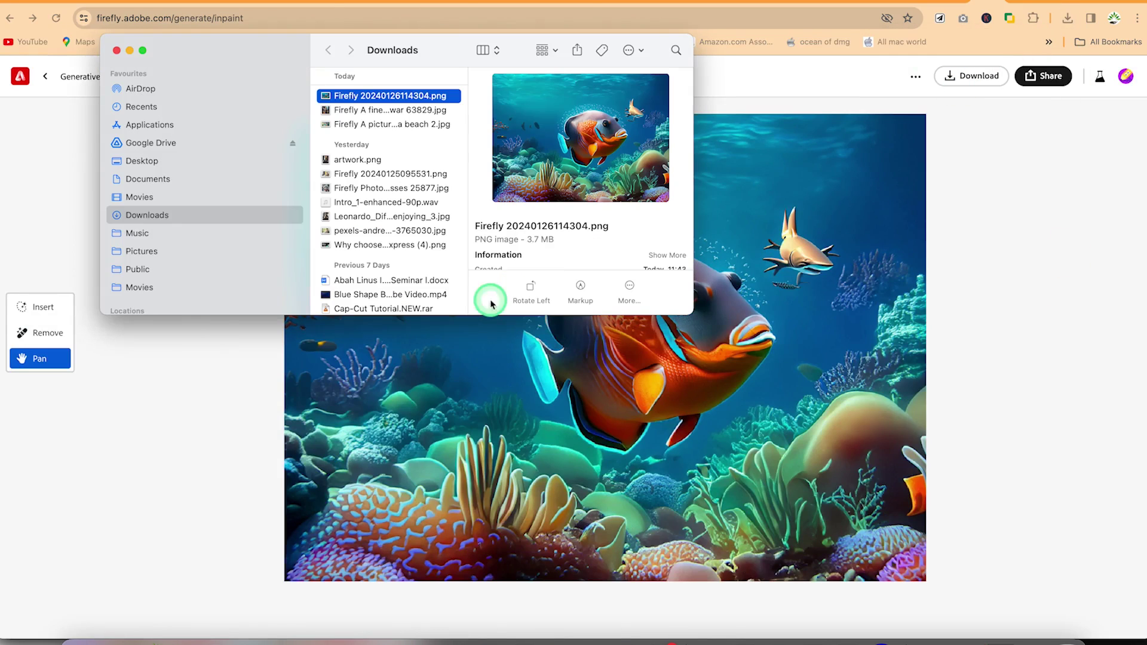
View the downloaded fish image at full size, then look over the further editing options offered in Adobe Express
double_click(410, 96)
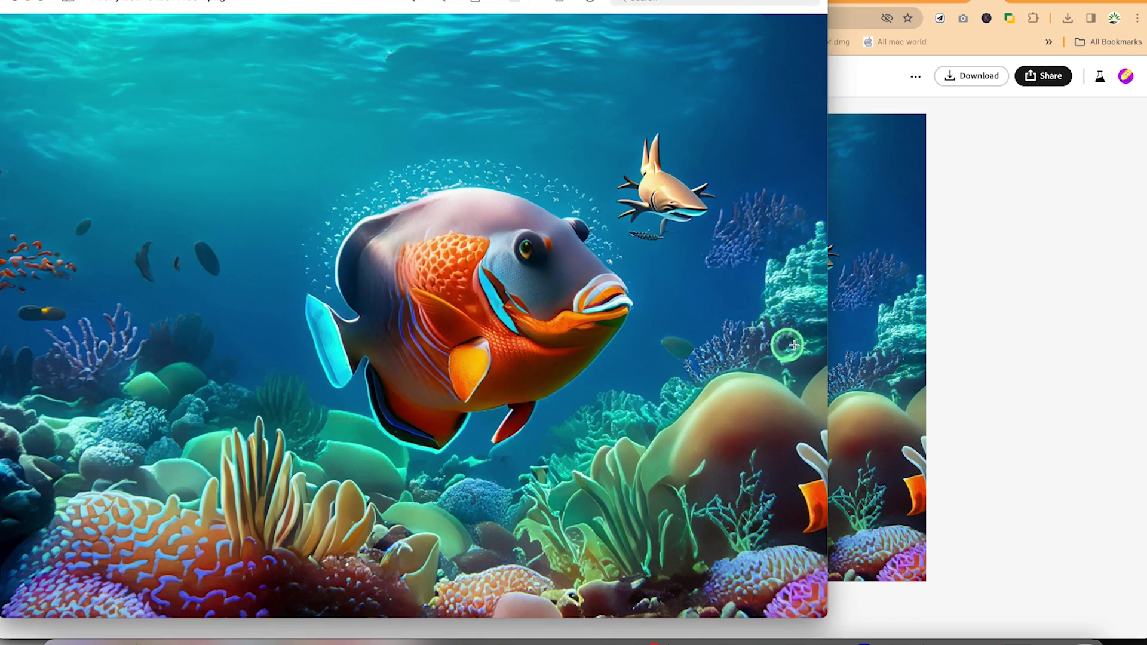
click(18, 2)
click(748, 93)
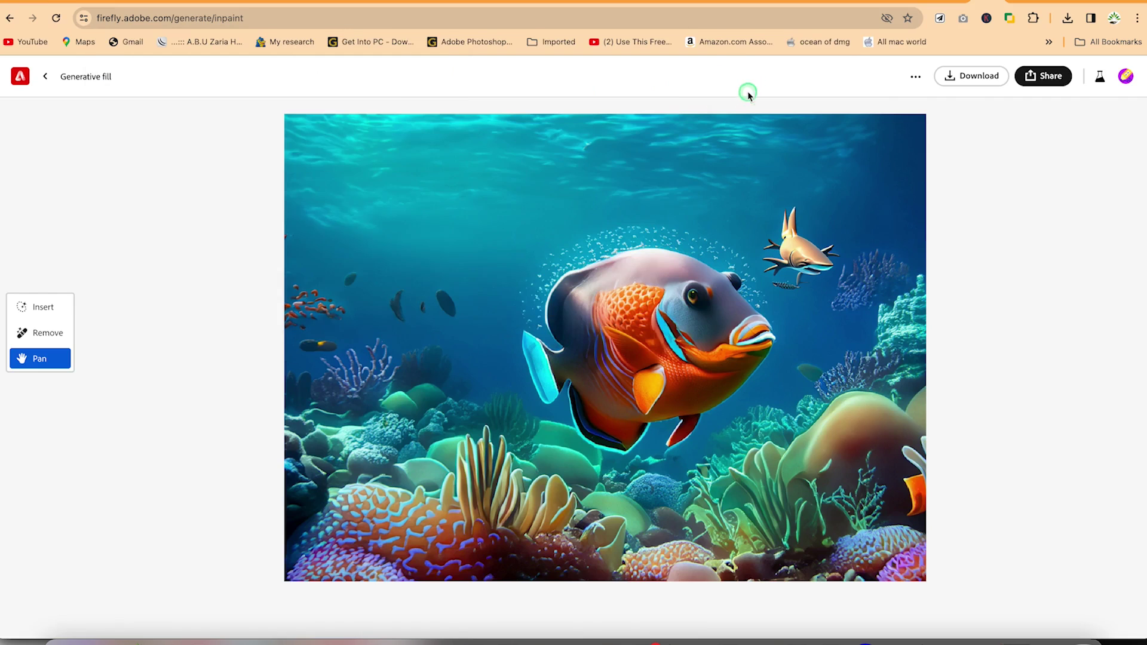
click(915, 77)
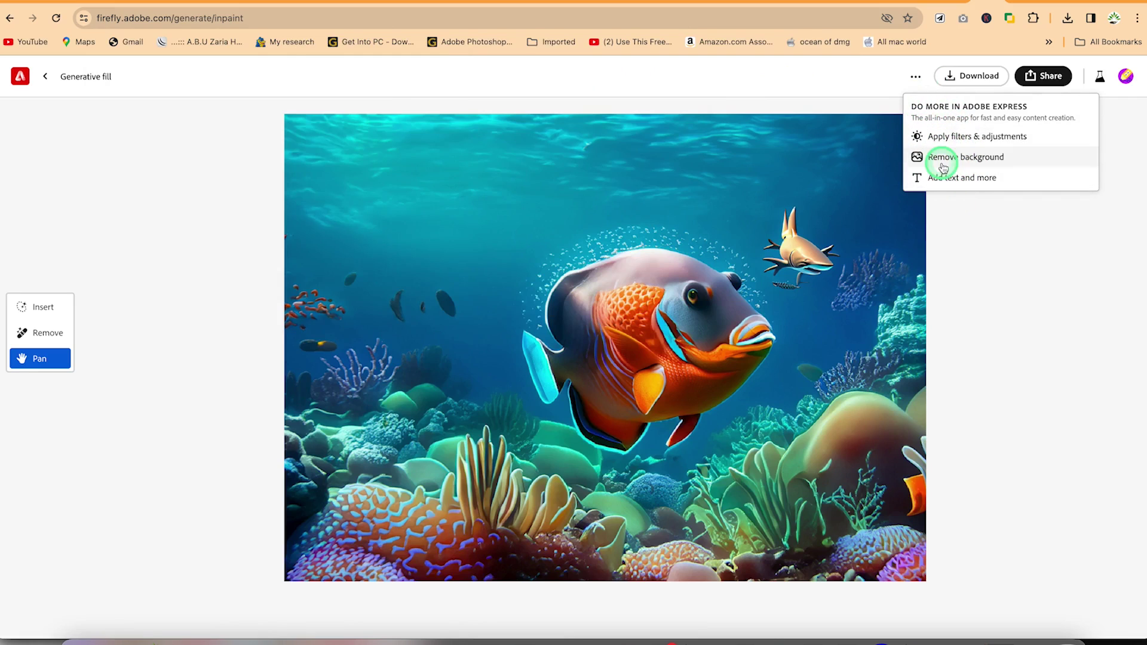
click(1032, 295)
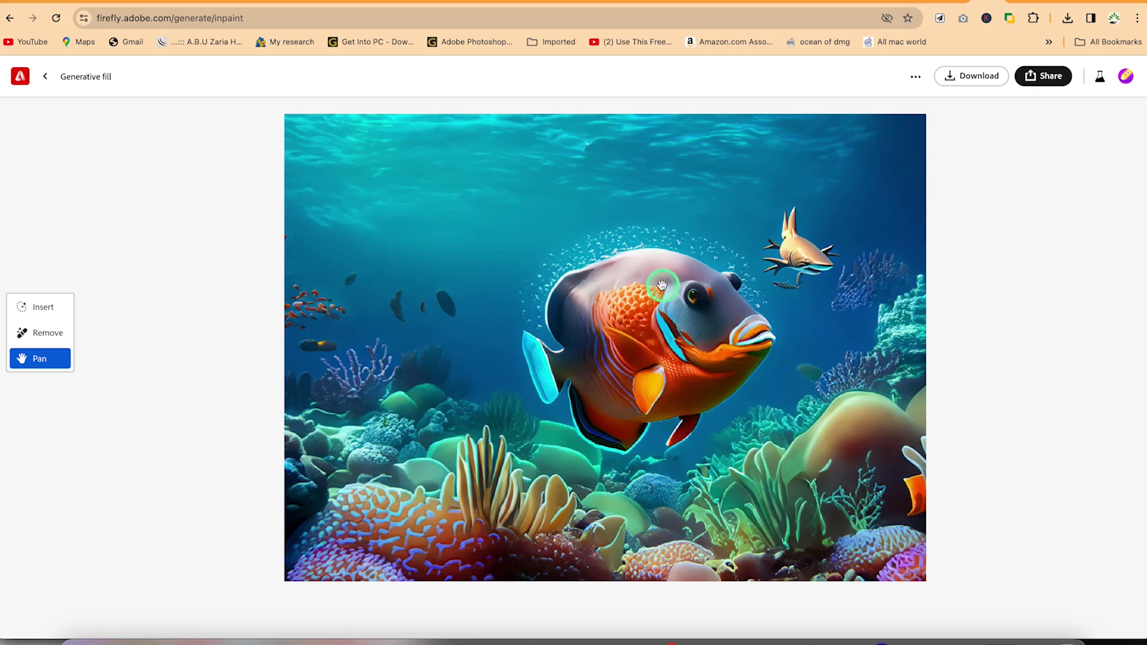
Leave the fish sample and upload the Pexels photo of the man with a laptop from the Adobe Firefly Masterclass folder
click(47, 77)
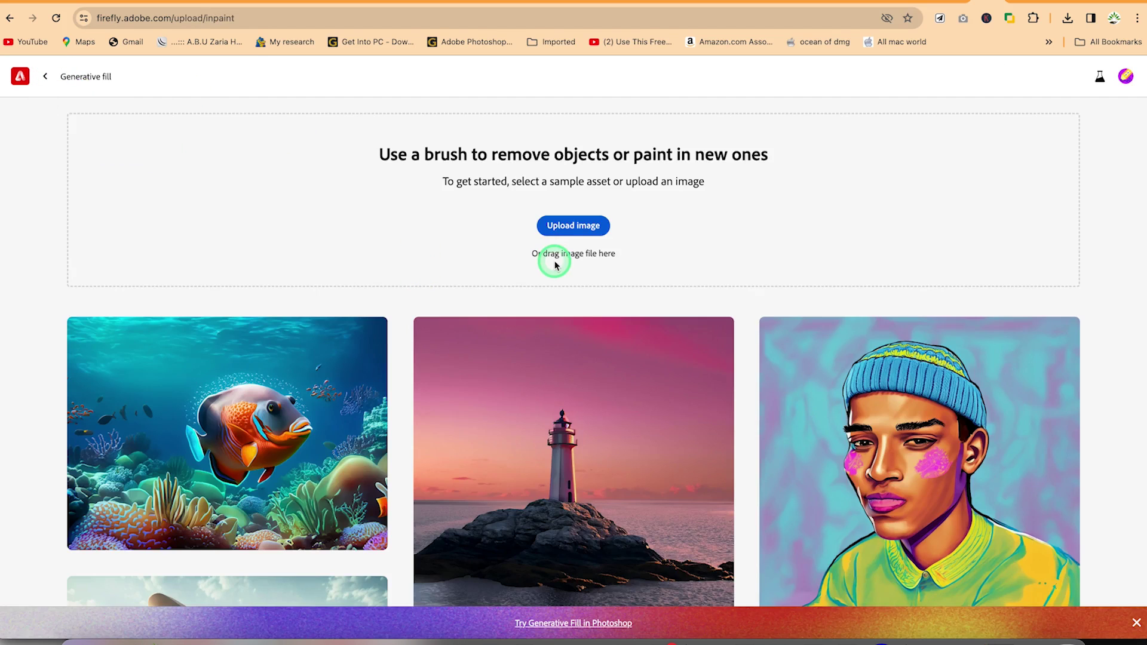
click(576, 227)
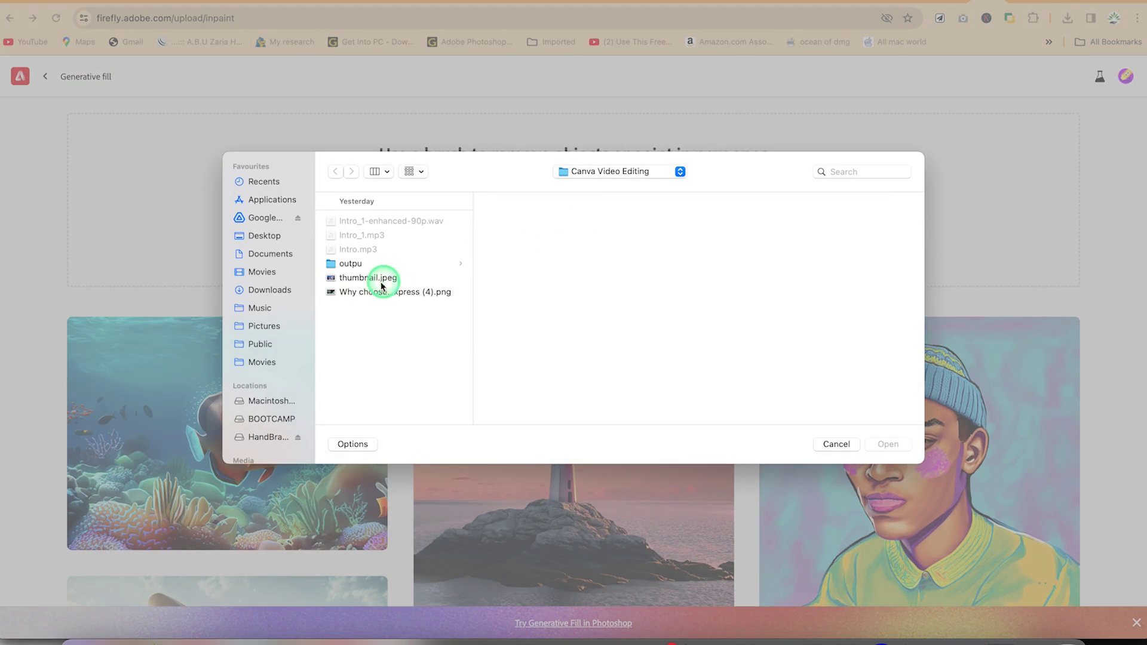
click(269, 296)
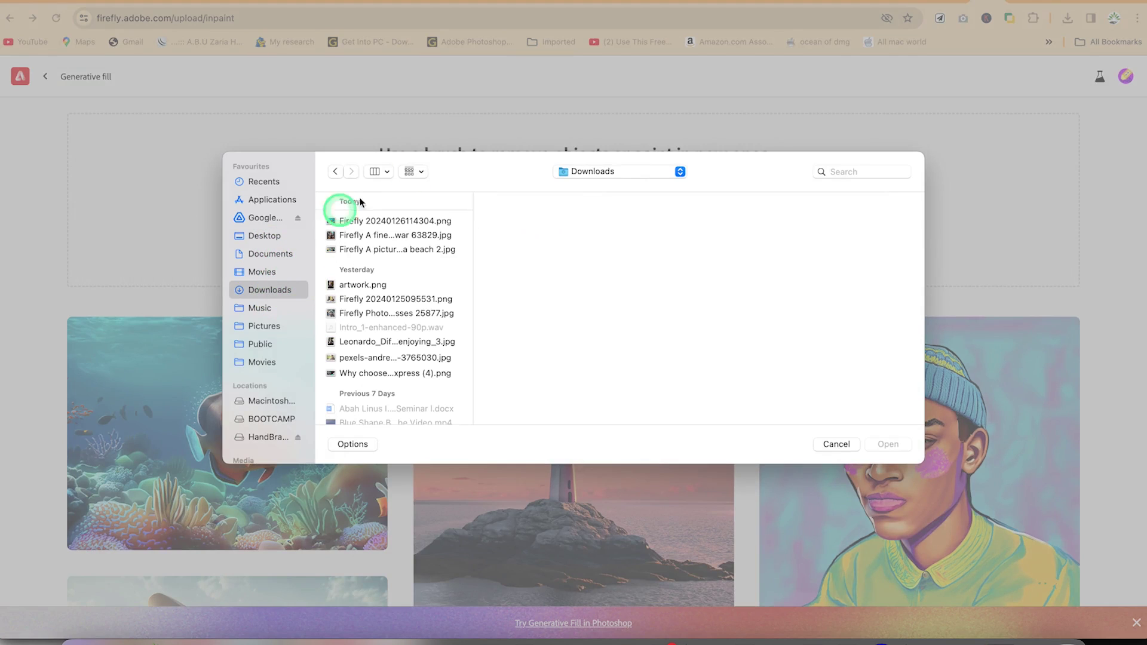
click(573, 171)
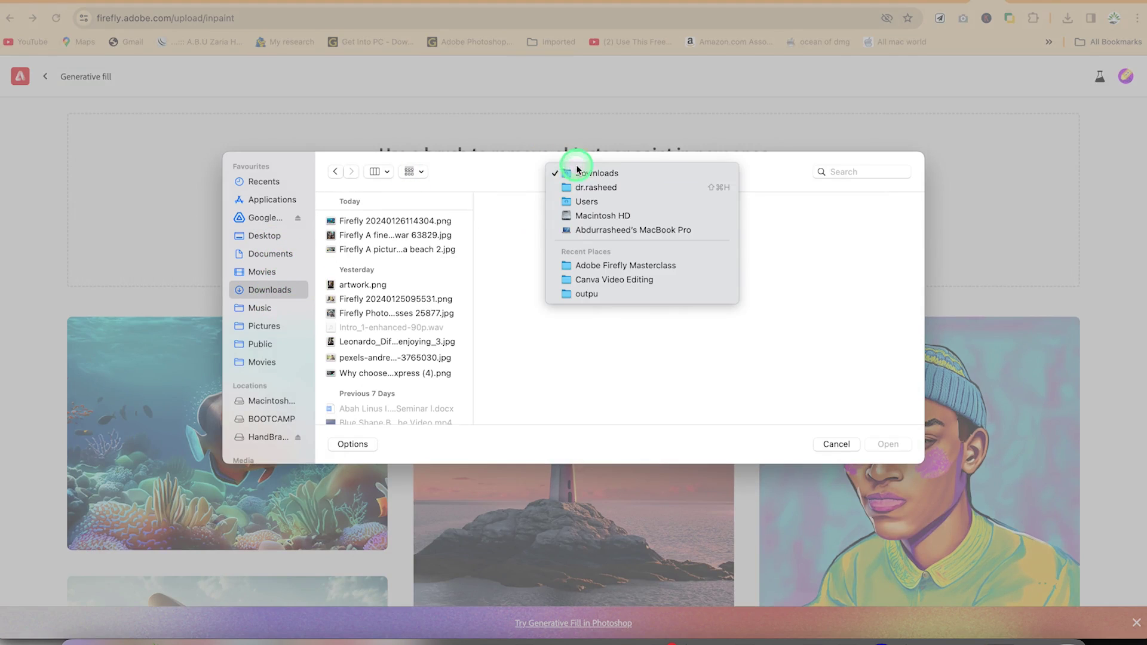
click(619, 265)
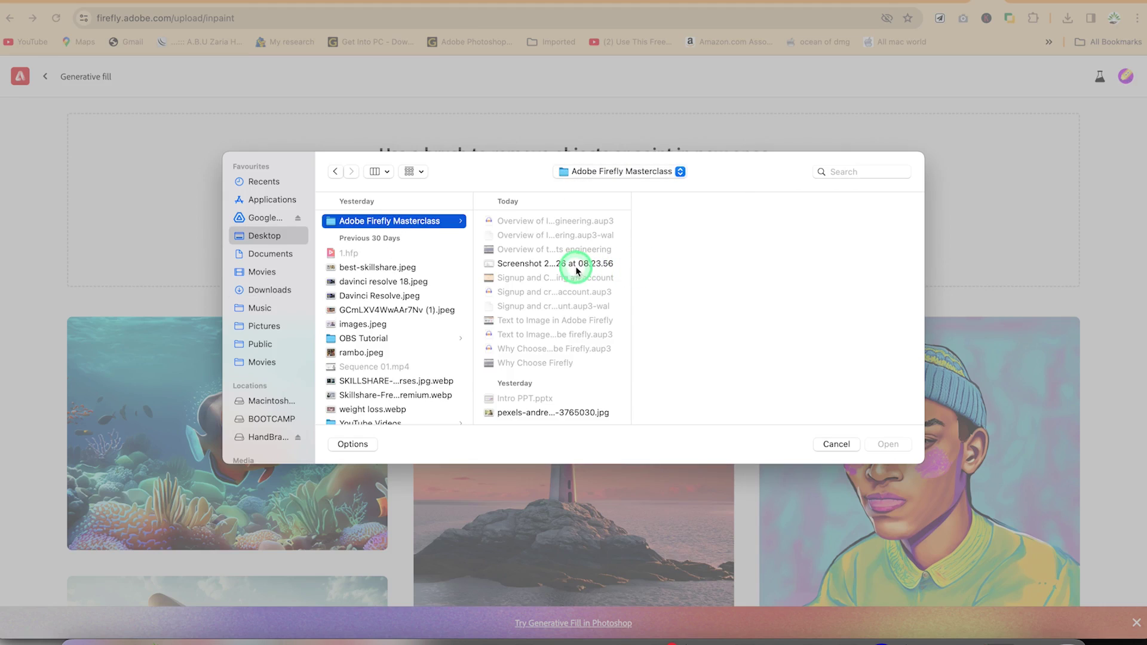
click(536, 412)
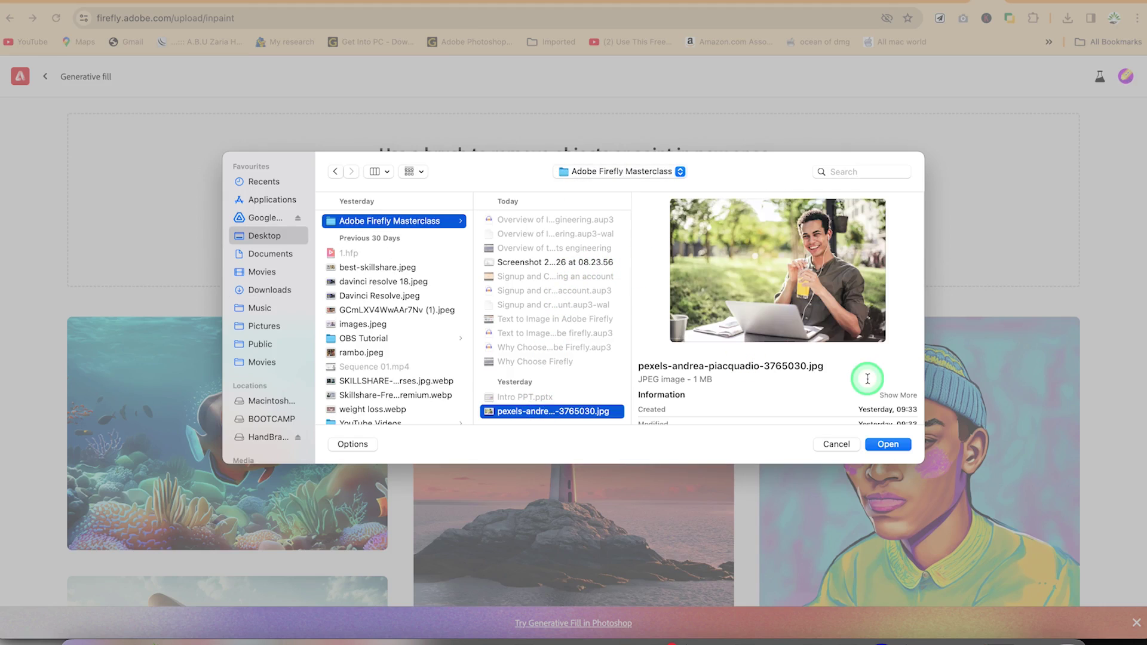
click(886, 453)
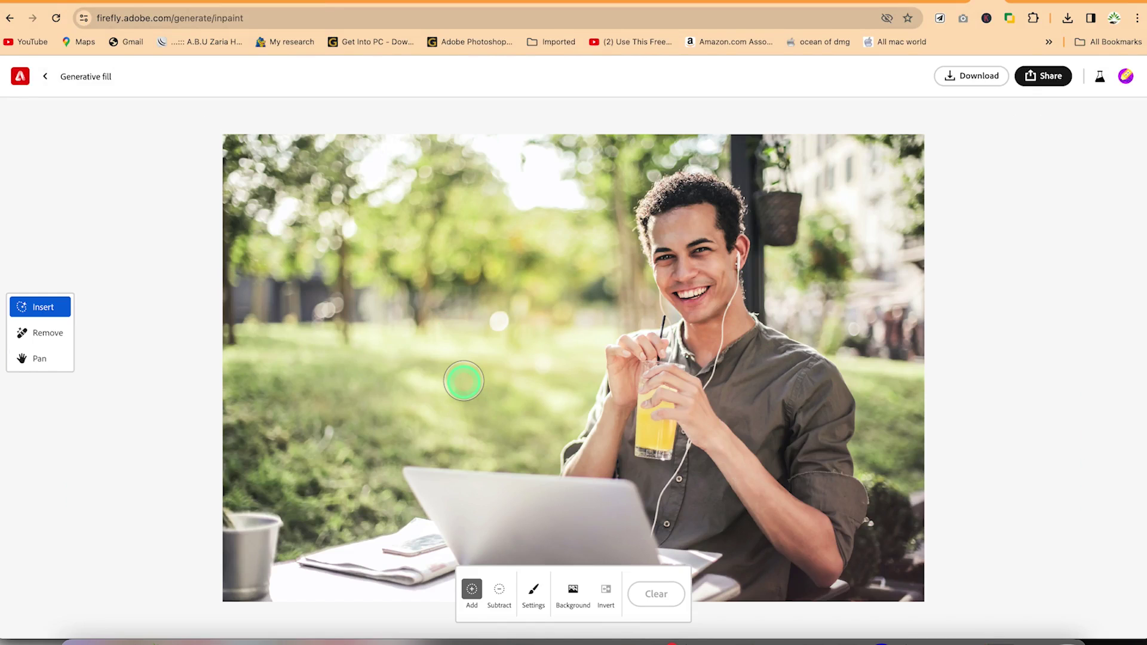
Remove the metal pot in the photo's lower-left corner and keep the first result variation
scroll(464, 381, down, 2)
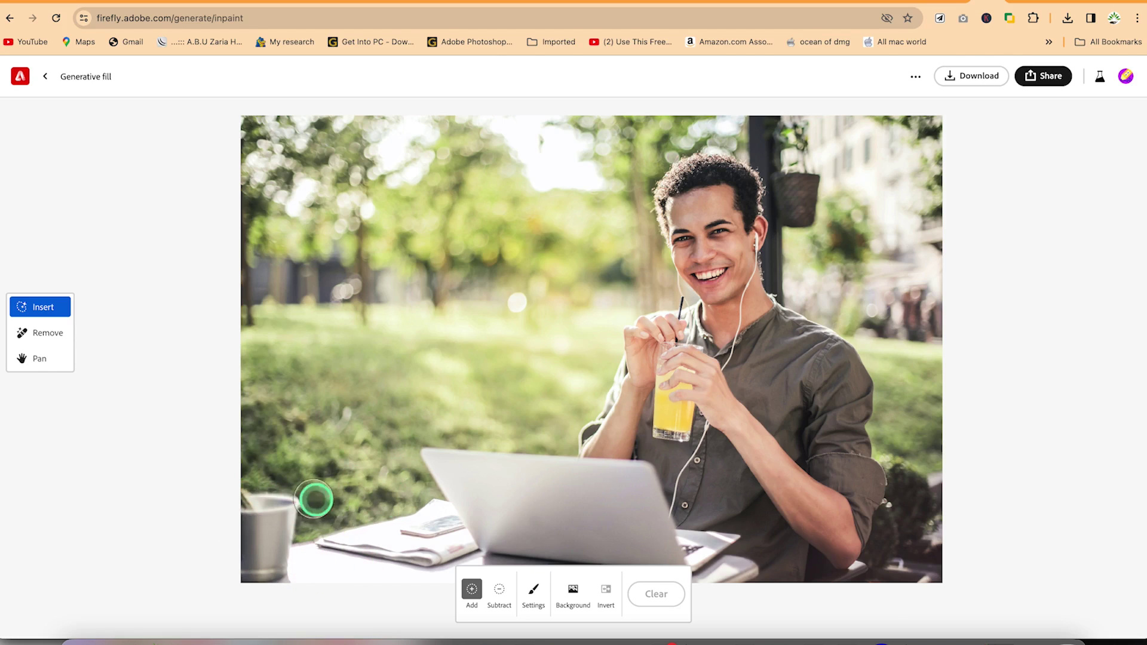
click(59, 336)
mouse_move(243, 486)
mouse_down()
mouse_move(267, 493)
mouse_move(289, 528)
mouse_move(291, 516)
mouse_move(253, 505)
mouse_move(261, 551)
mouse_move(278, 536)
mouse_move(281, 554)
mouse_move(245, 562)
mouse_move(245, 528)
mouse_move(247, 583)
mouse_move(284, 578)
mouse_move(291, 545)
mouse_up()
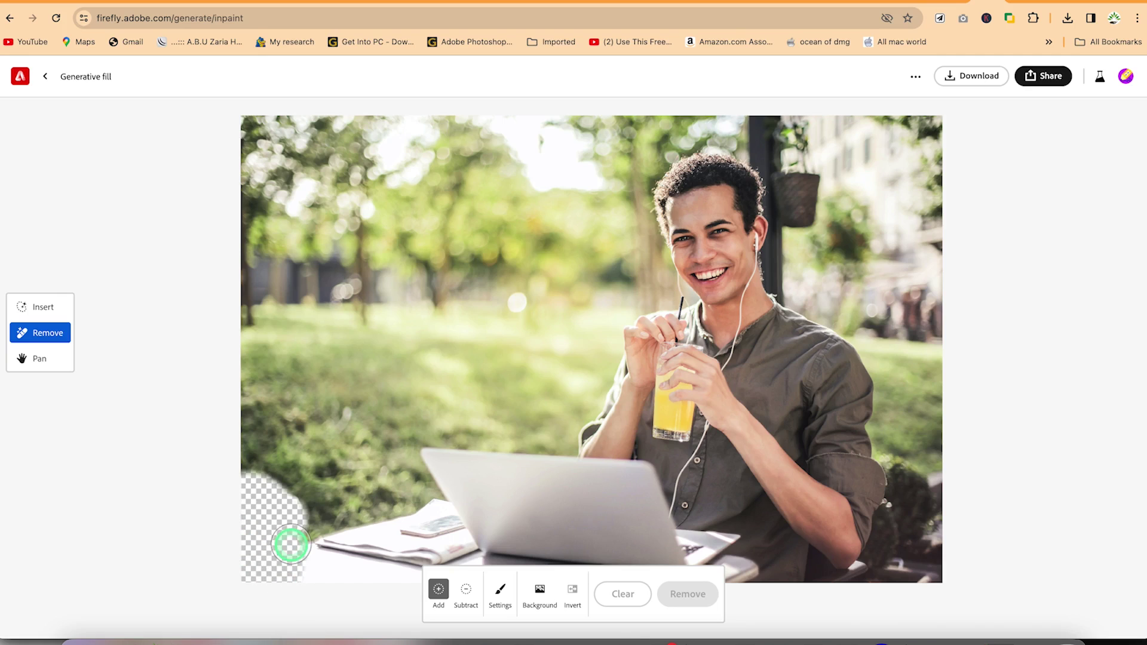
click(687, 597)
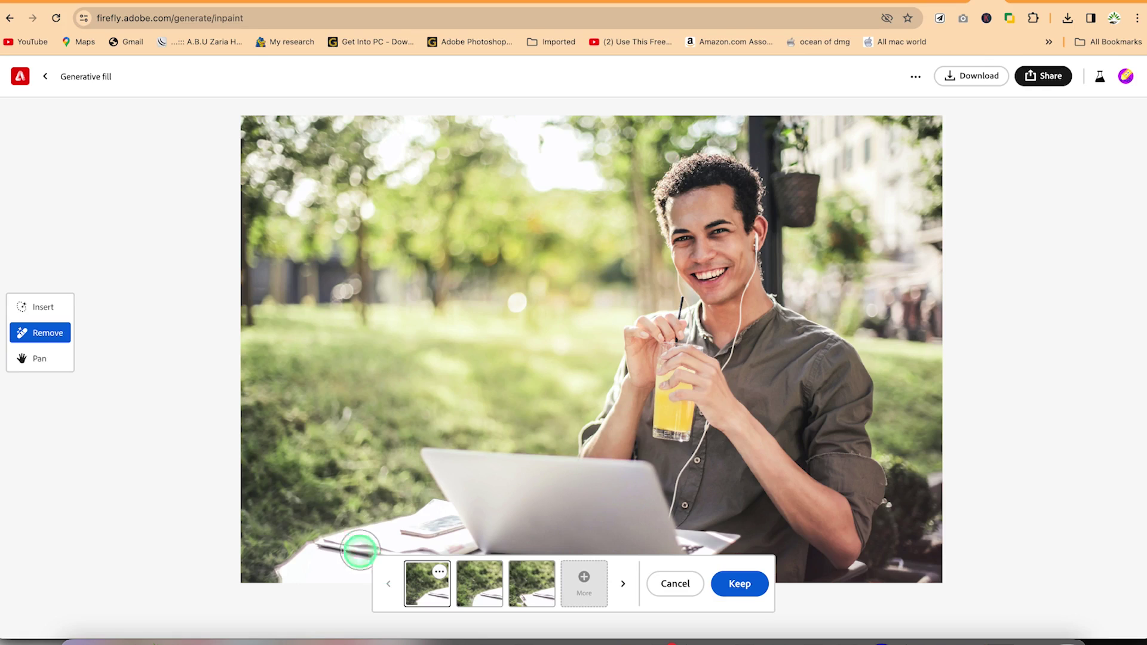
click(479, 584)
click(528, 588)
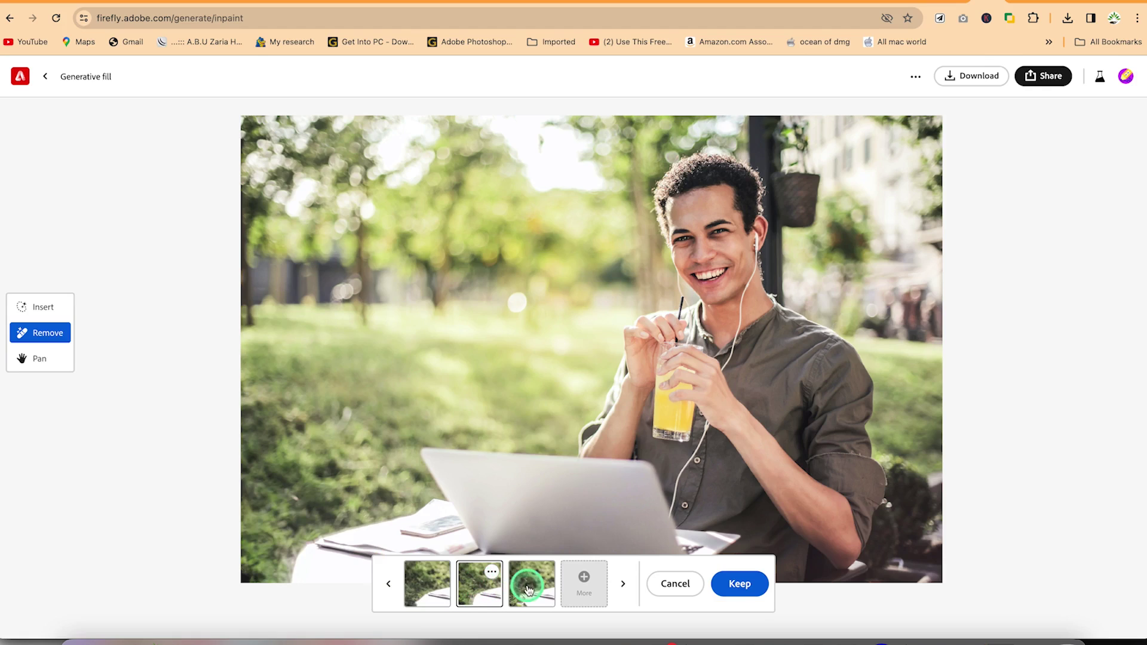
click(430, 584)
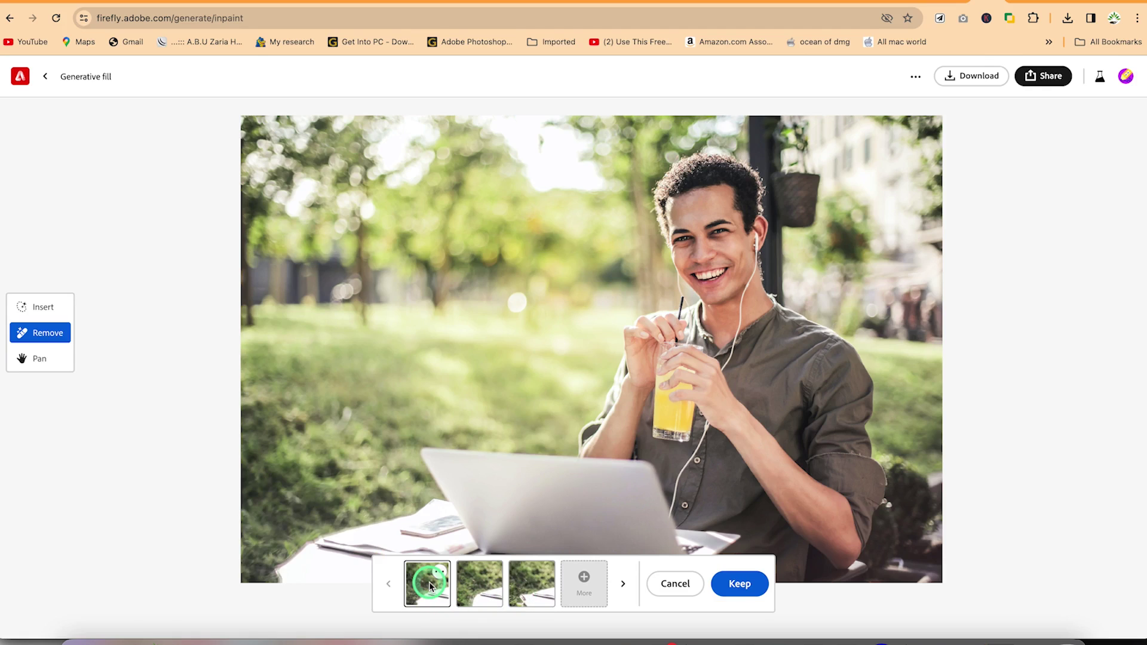
click(738, 595)
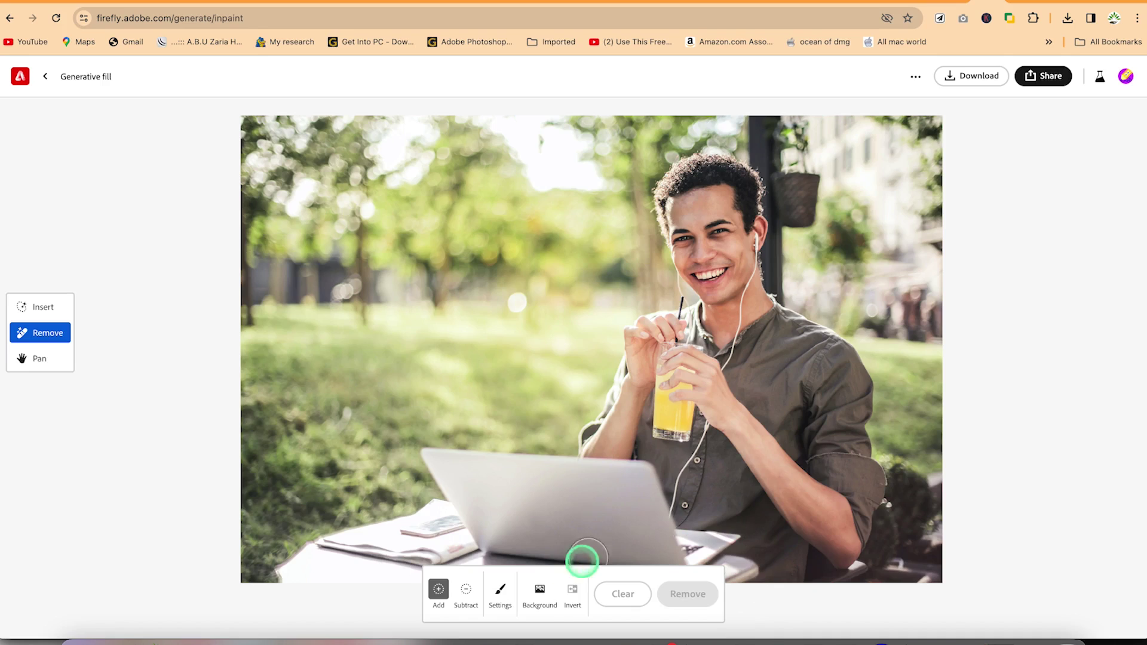
Brush over the empty tabletop area beside the newspaper and generate an insert from the prompt "A camera"
click(41, 308)
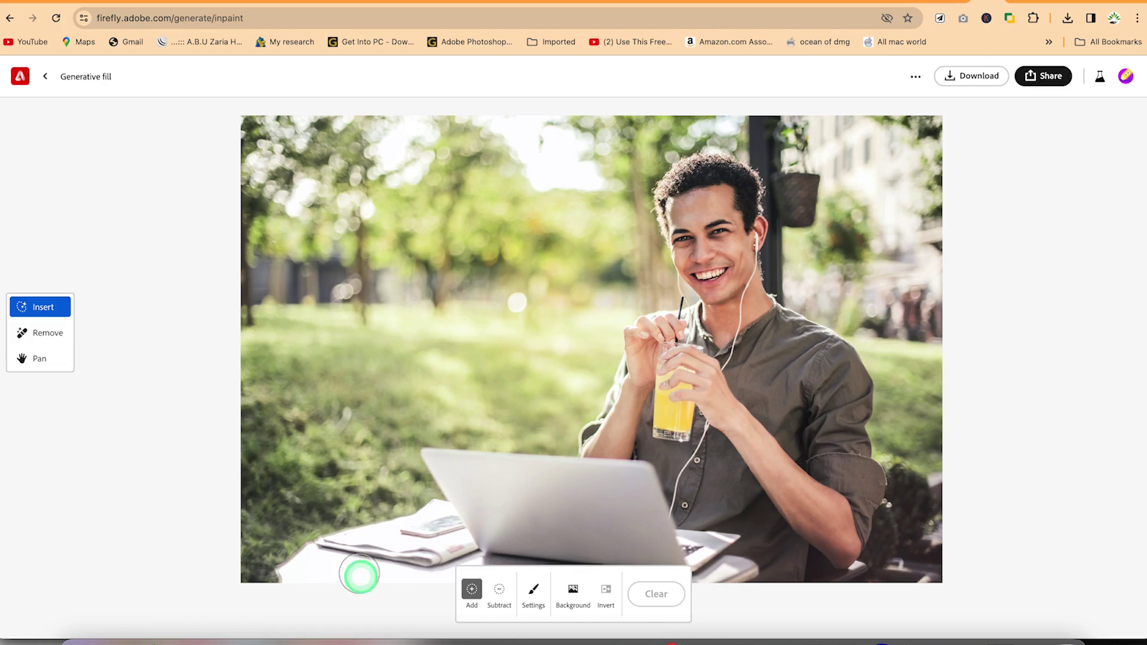
mouse_move(309, 547)
mouse_down()
mouse_move(361, 558)
mouse_move(340, 566)
mouse_move(325, 548)
mouse_move(371, 538)
mouse_move(386, 564)
mouse_move(371, 565)
mouse_up()
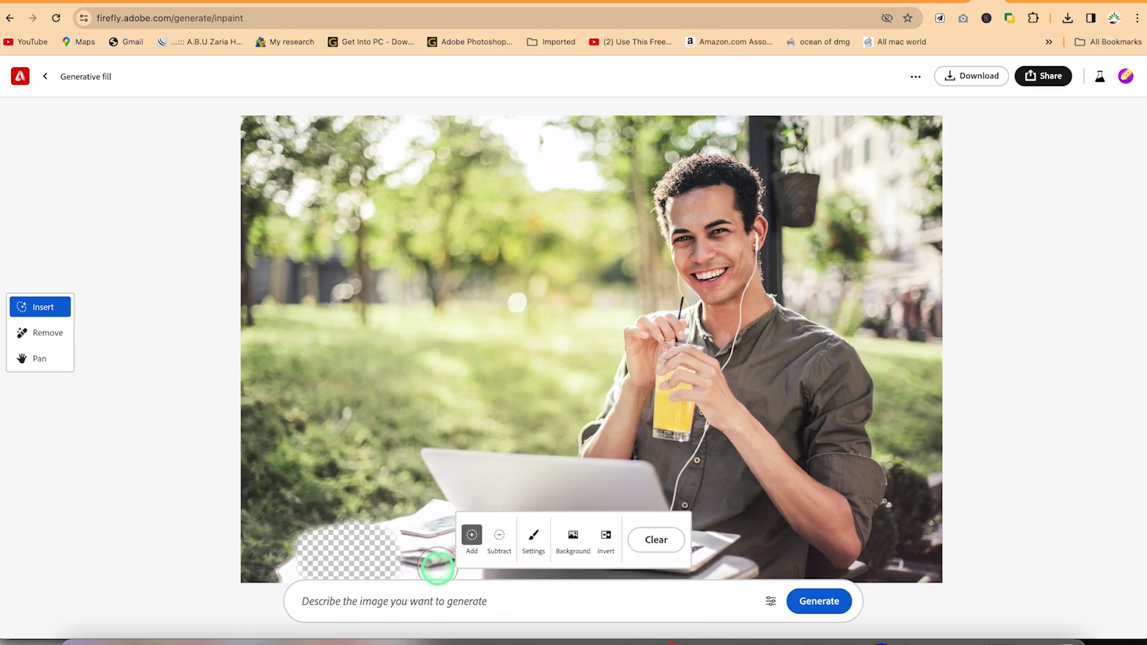
click(380, 612)
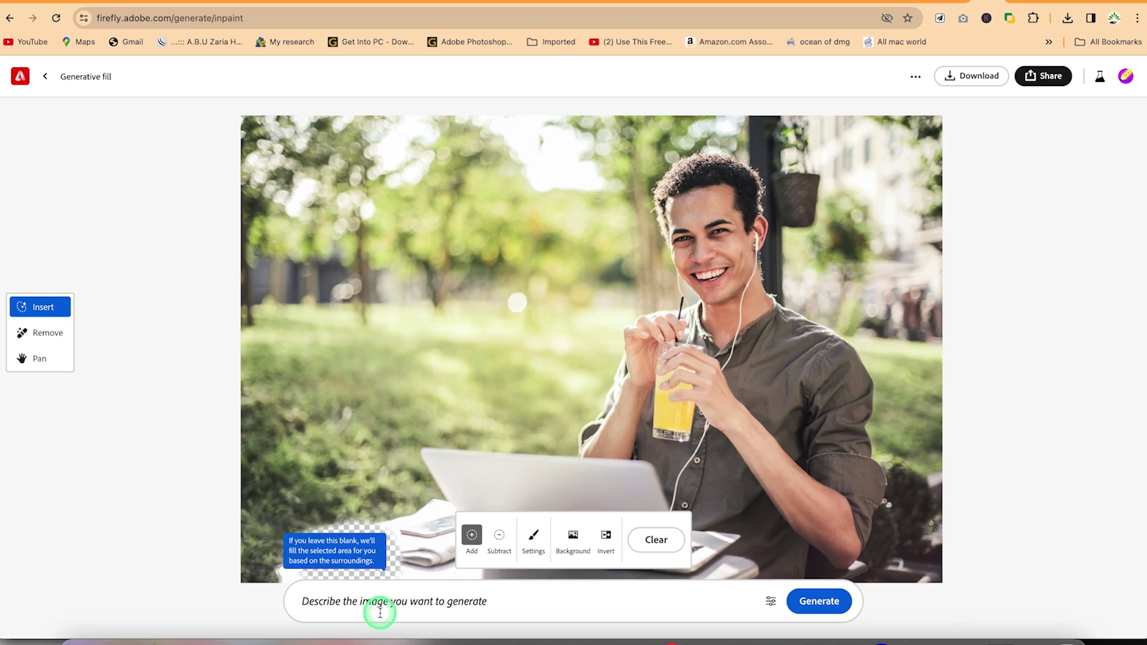
text(A camera)
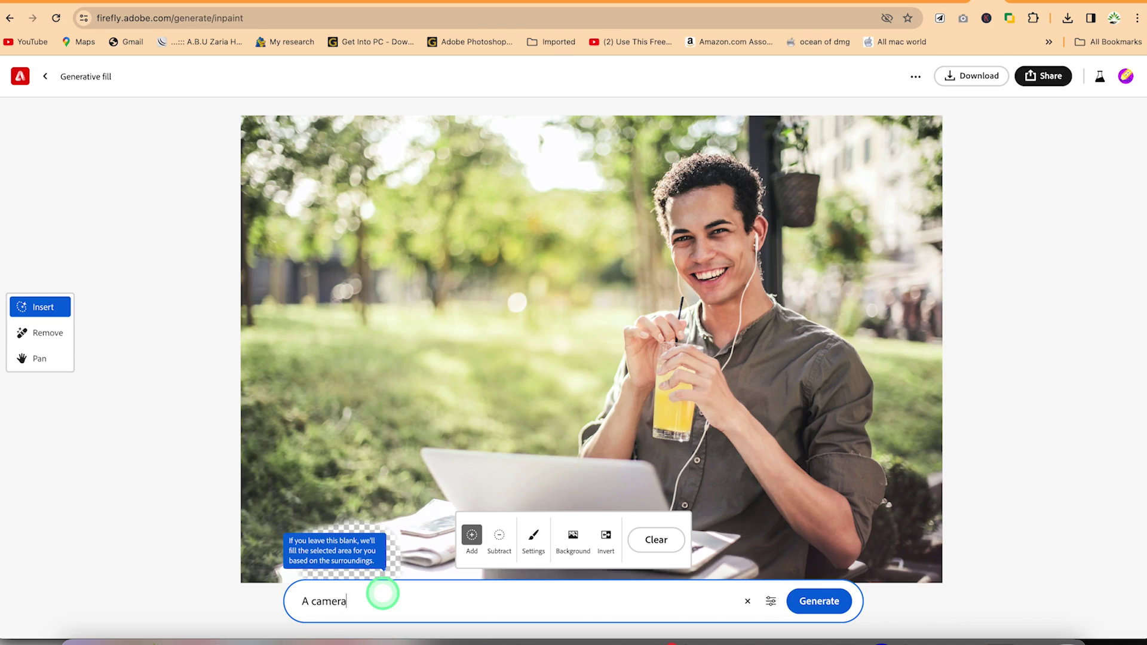
click(819, 602)
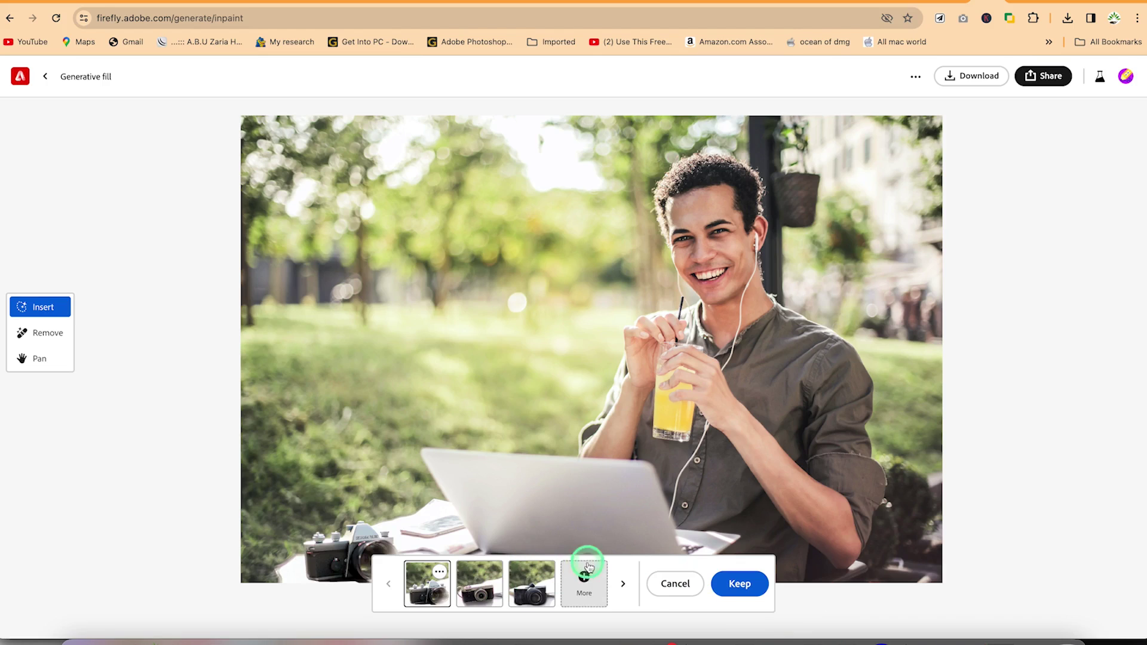
Compare the generated camera variations on the table and keep the second one
scroll(586, 535, down, 3)
scroll(586, 535, down, 3)
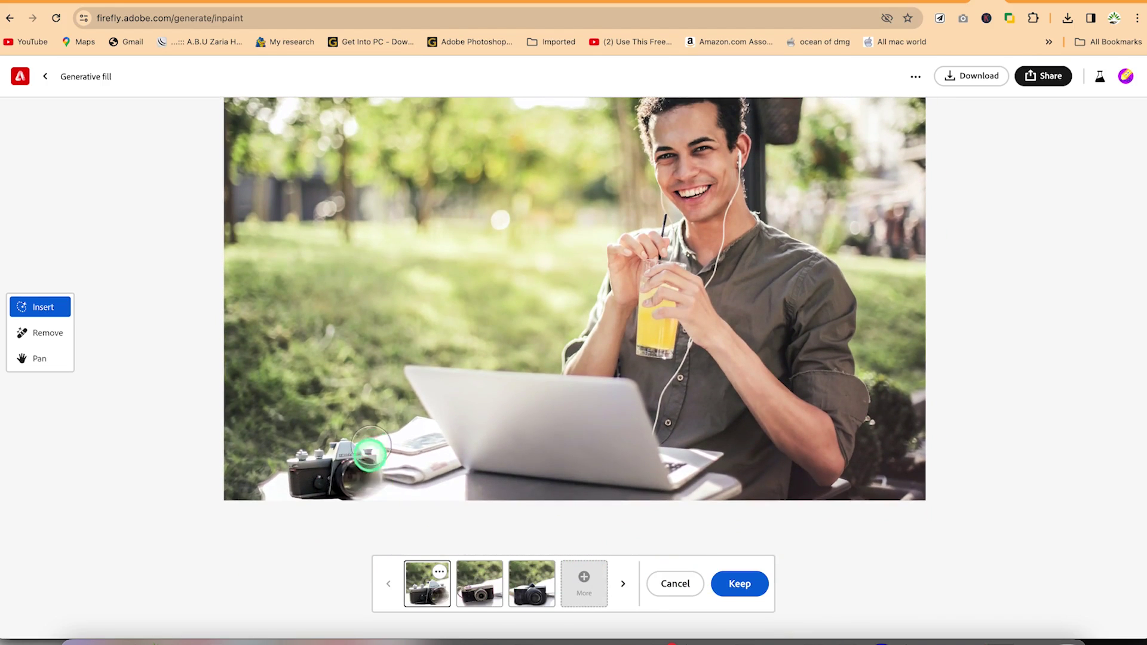
click(493, 604)
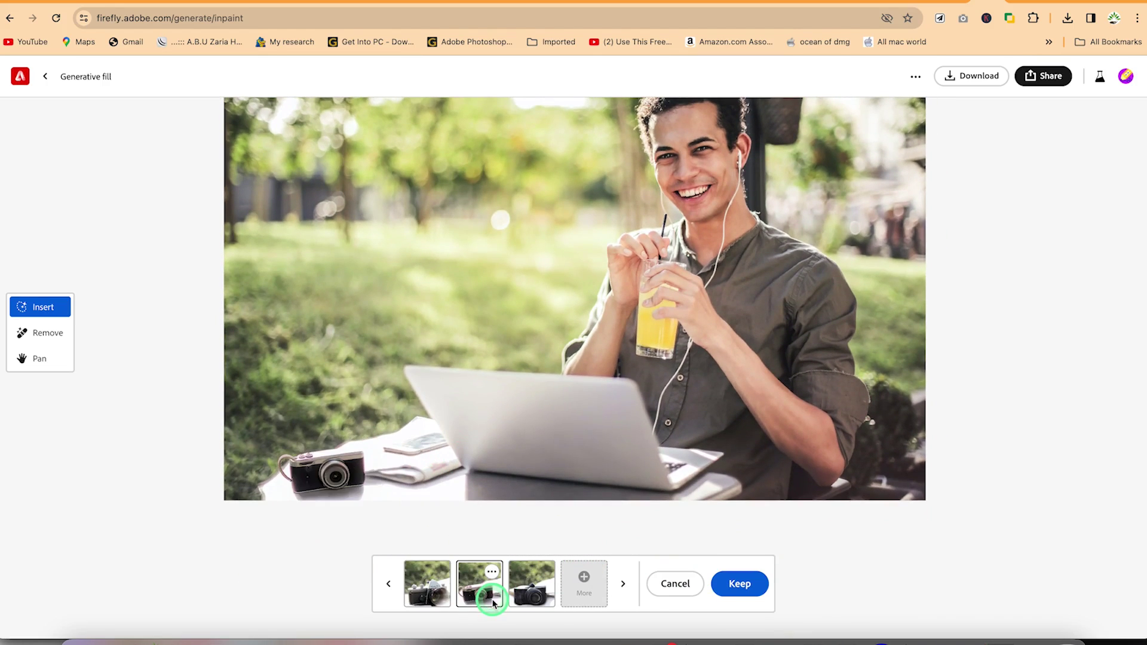
click(529, 588)
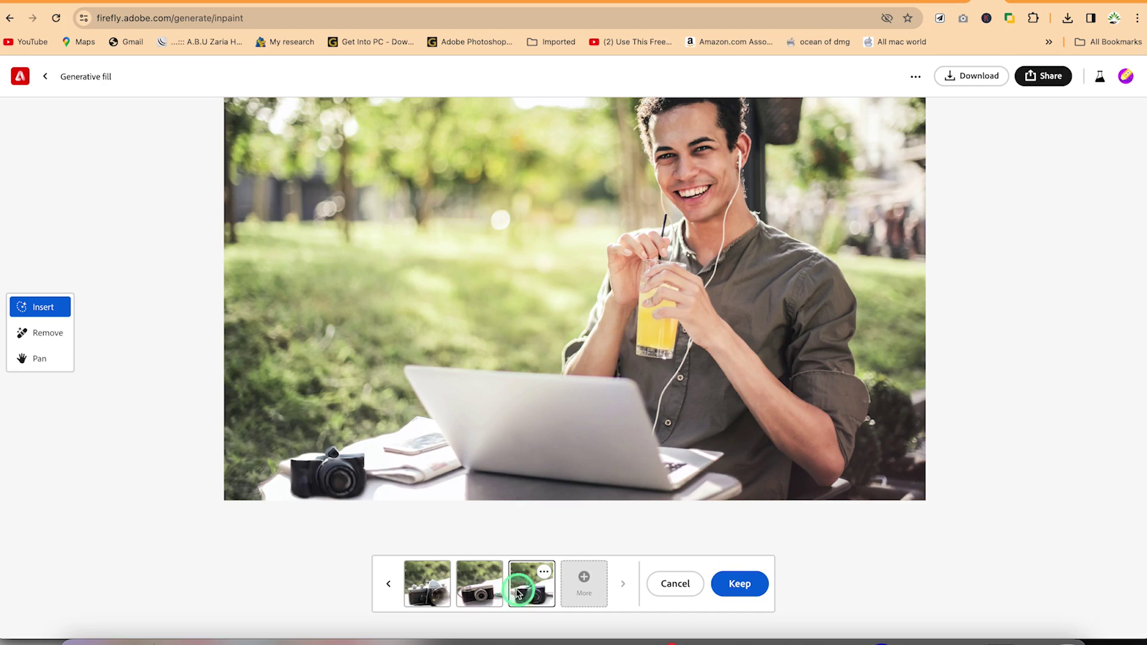
click(478, 593)
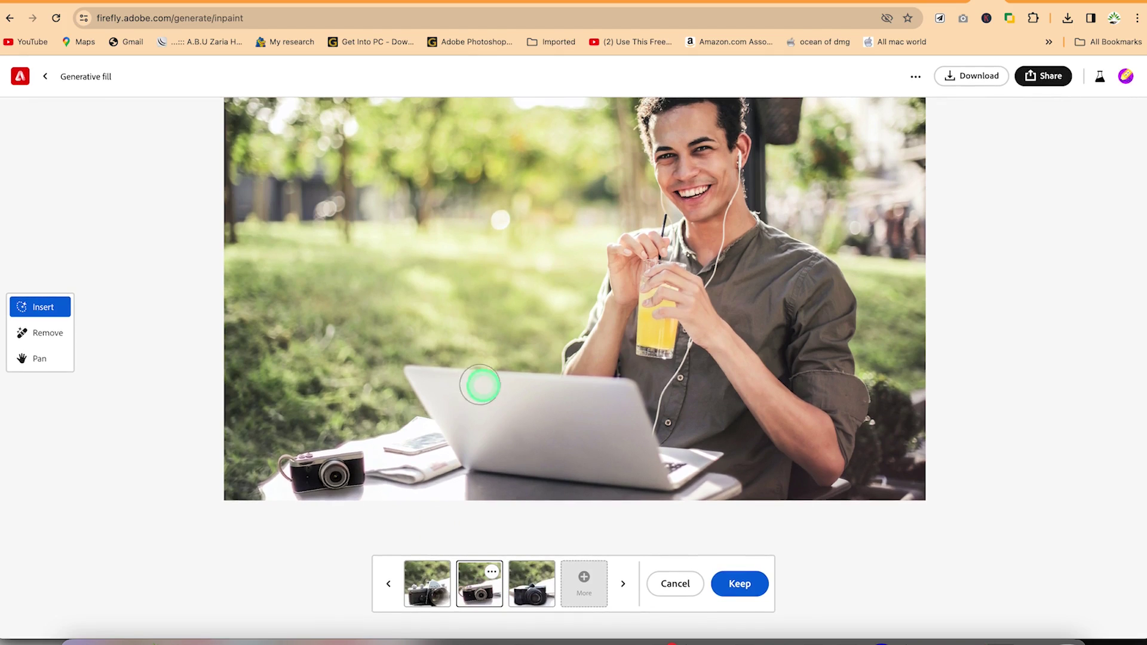
scroll(497, 384, up, 2)
scroll(497, 384, up, 3)
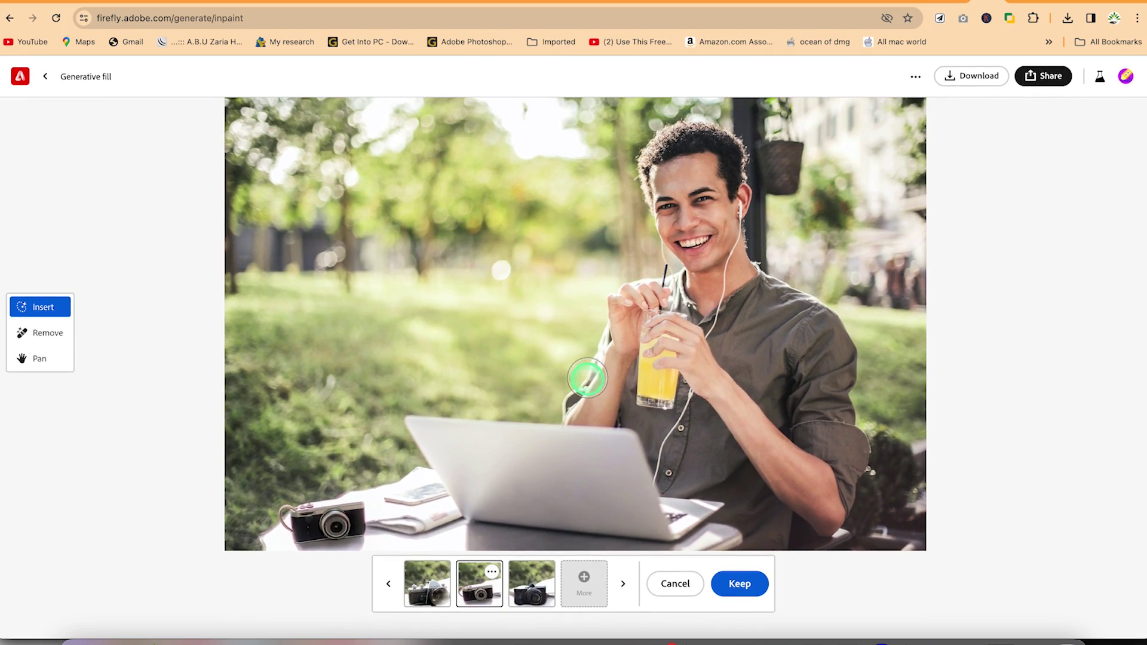
click(726, 582)
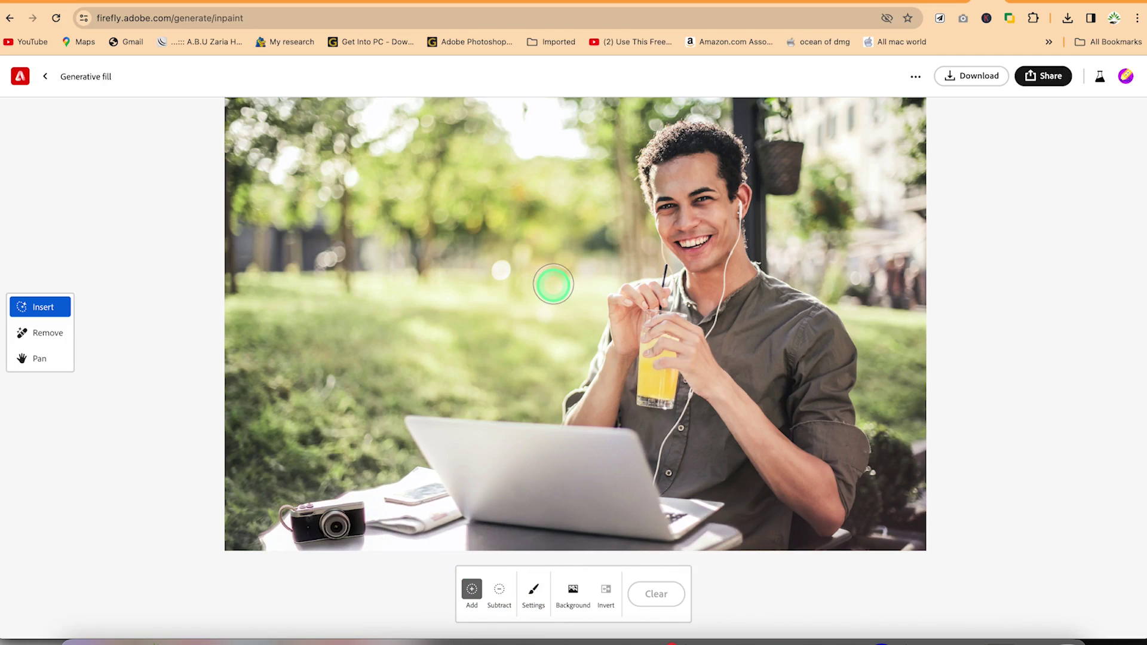
Select the whole background behind the man and generate a replacement from the prompt "a beach a the background"
click(571, 595)
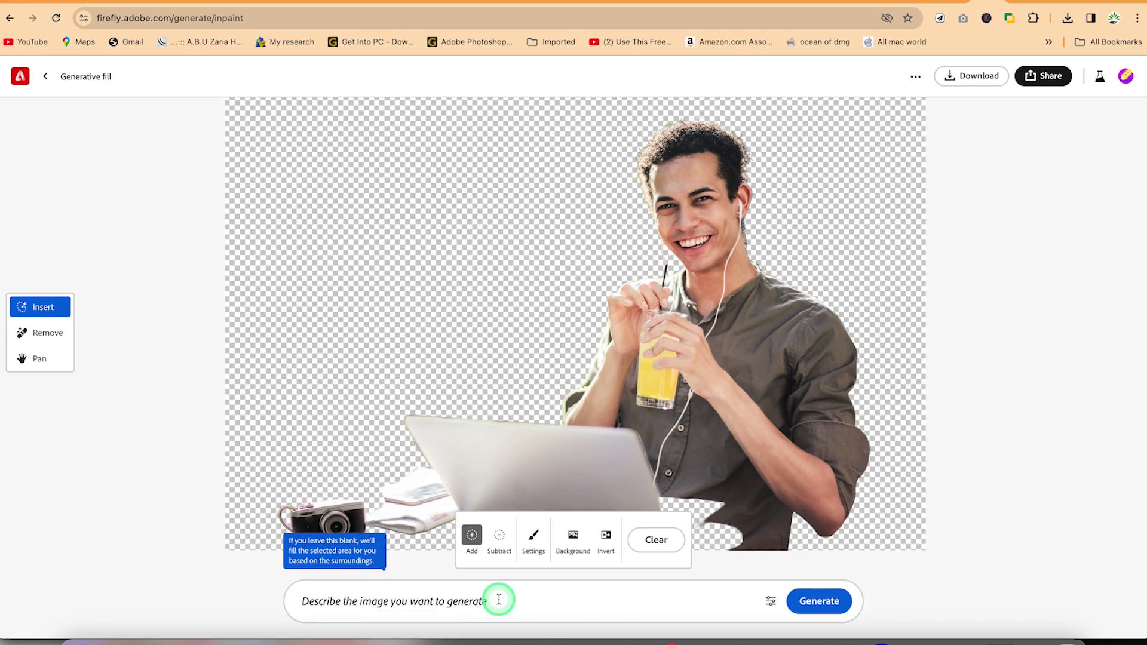
click(478, 602)
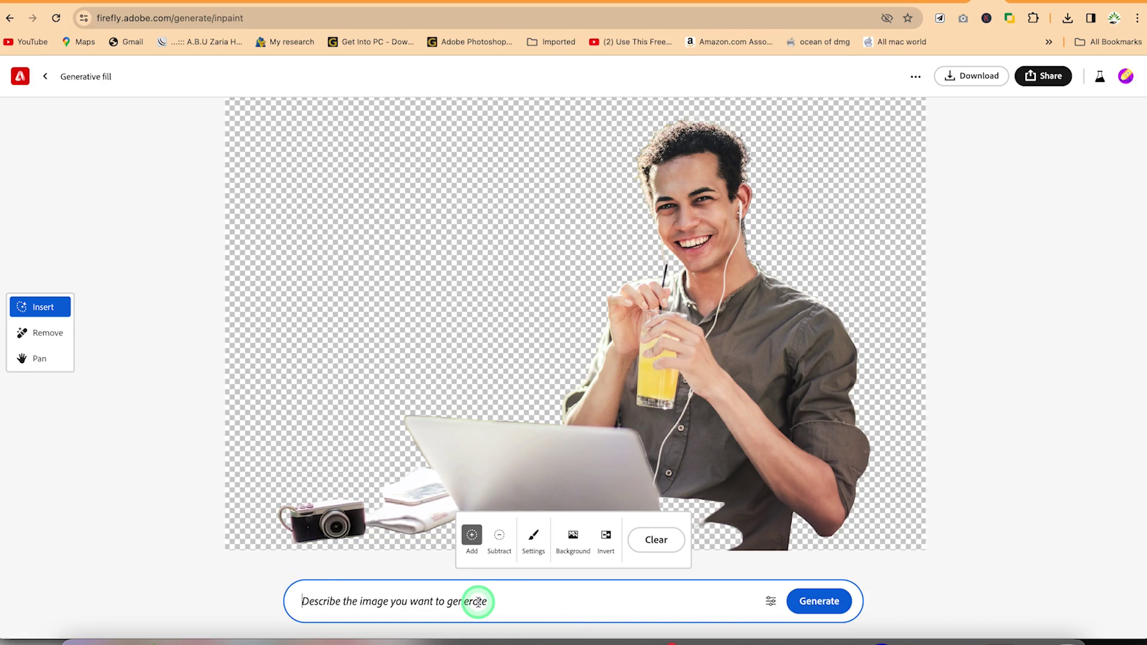
text(a beach a the background)
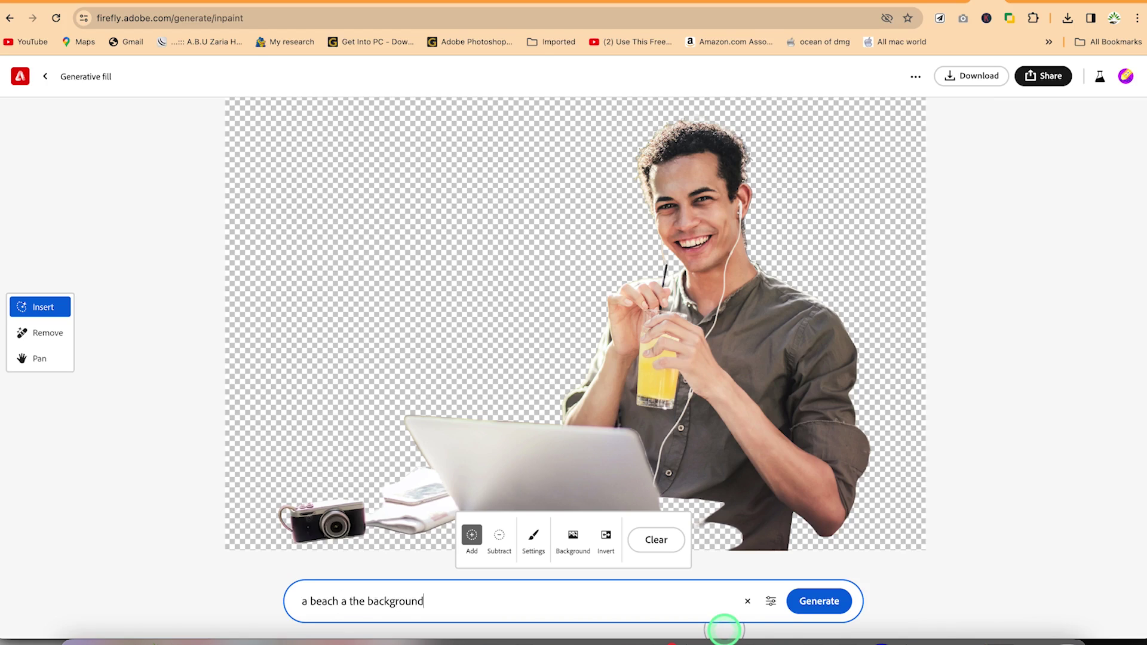
click(821, 601)
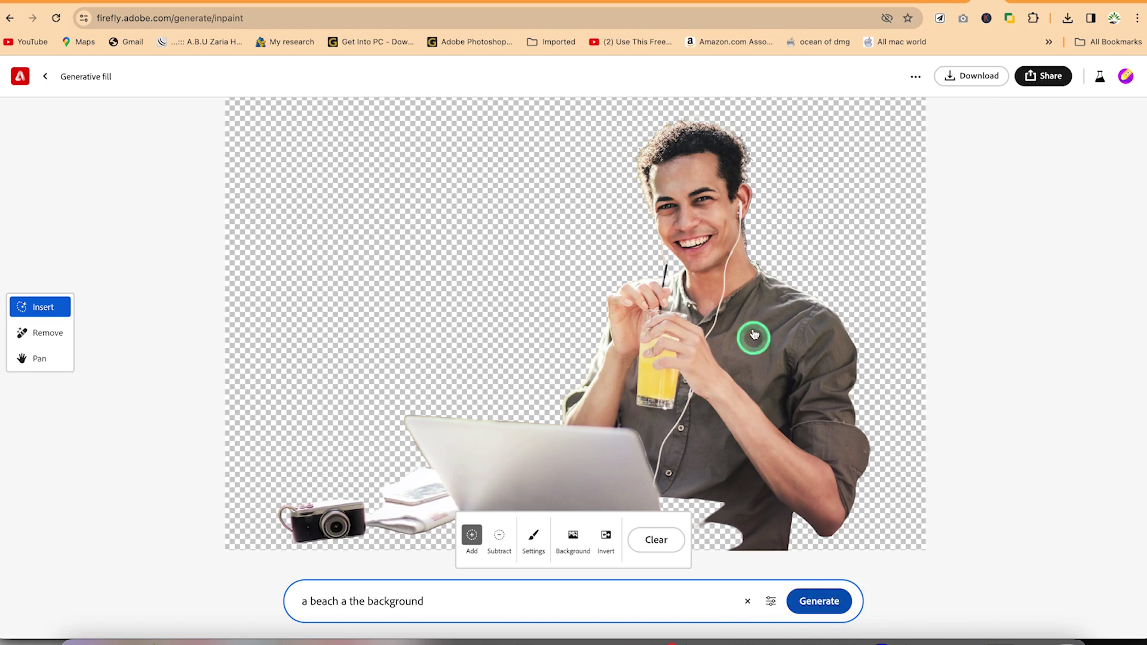
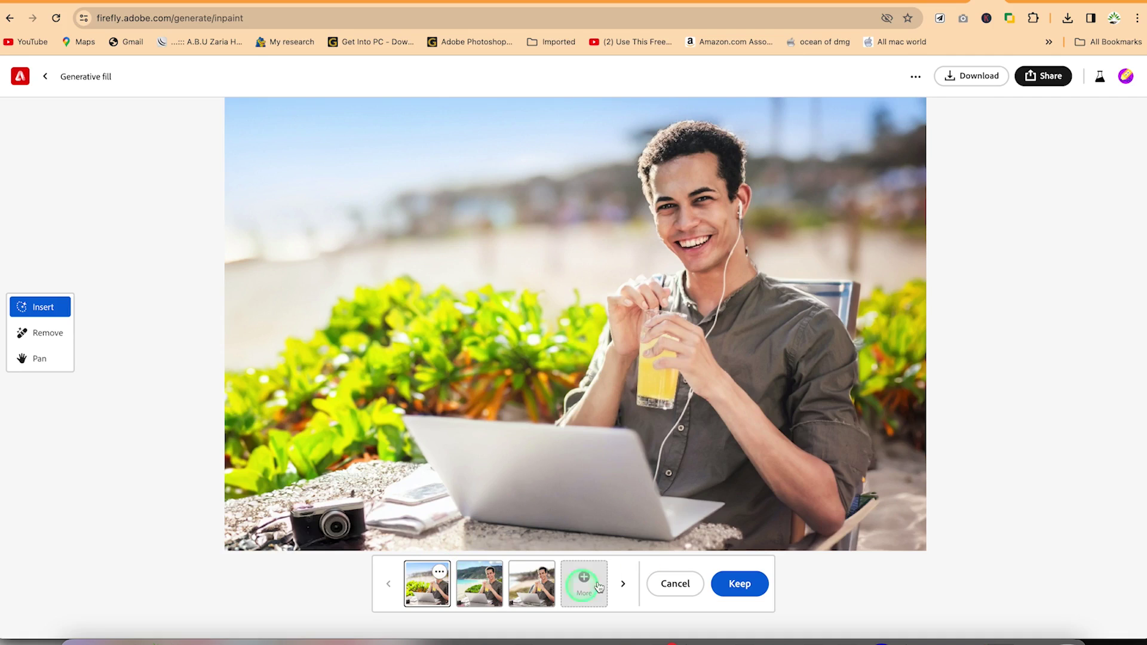
Compare the generated beach background variations and keep the second one
click(476, 594)
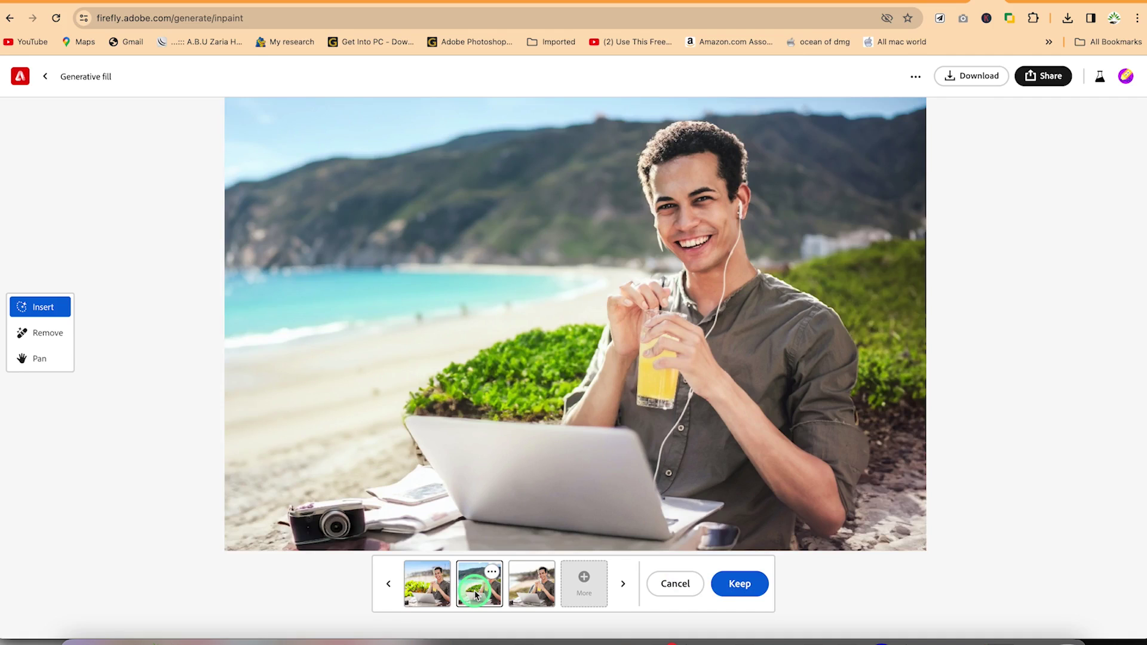
click(542, 591)
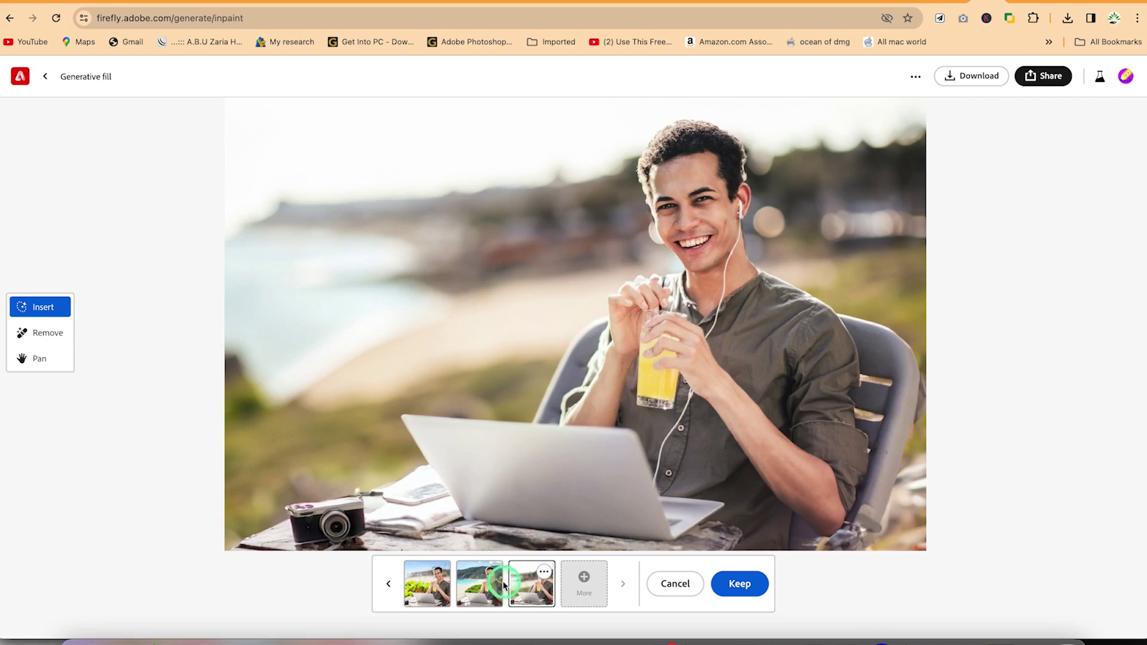
click(481, 582)
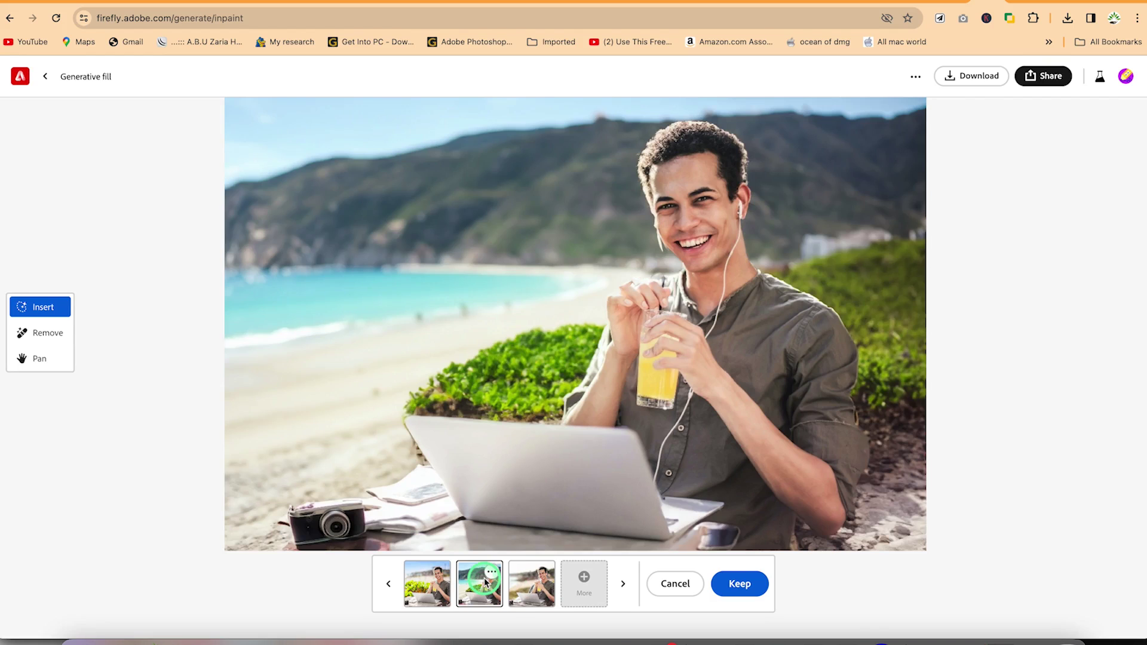
click(750, 586)
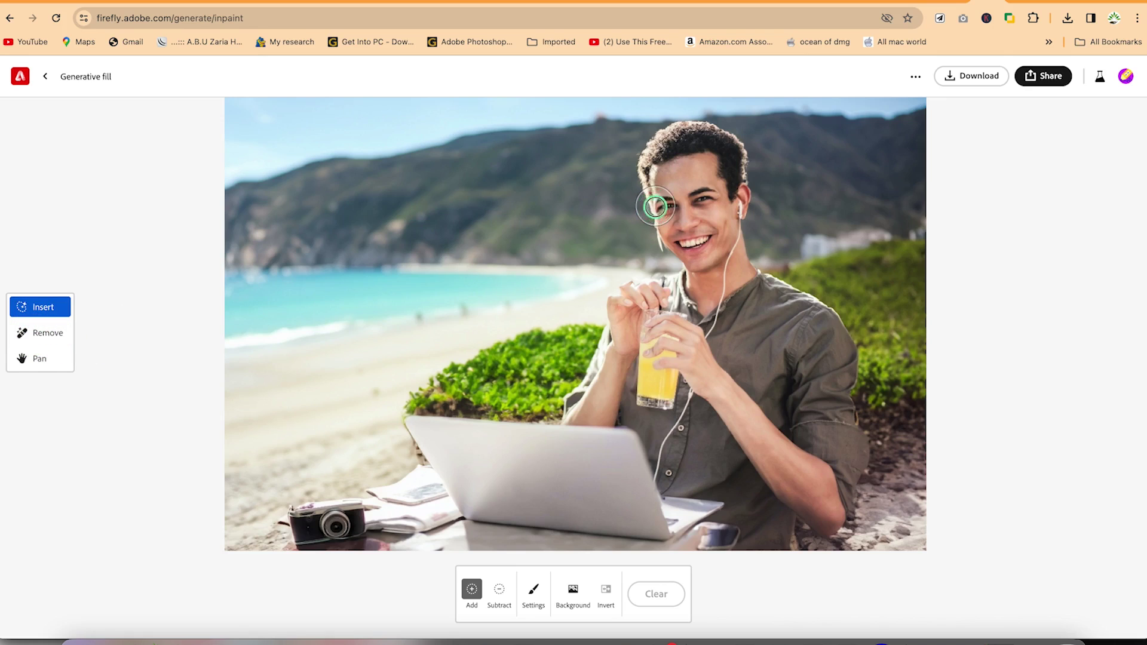
Brush over the man's eyes and generate an insert from the prompt "Sun glasses"
drag(655, 206, 712, 193)
click(437, 601)
text(Sun glasses)
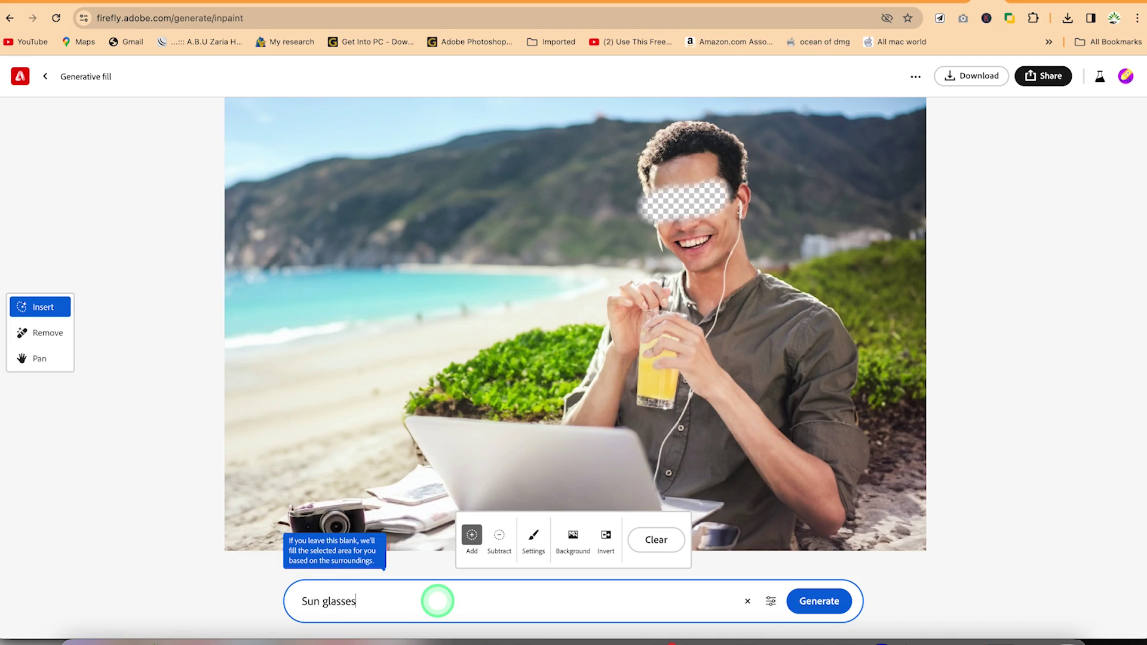
click(847, 601)
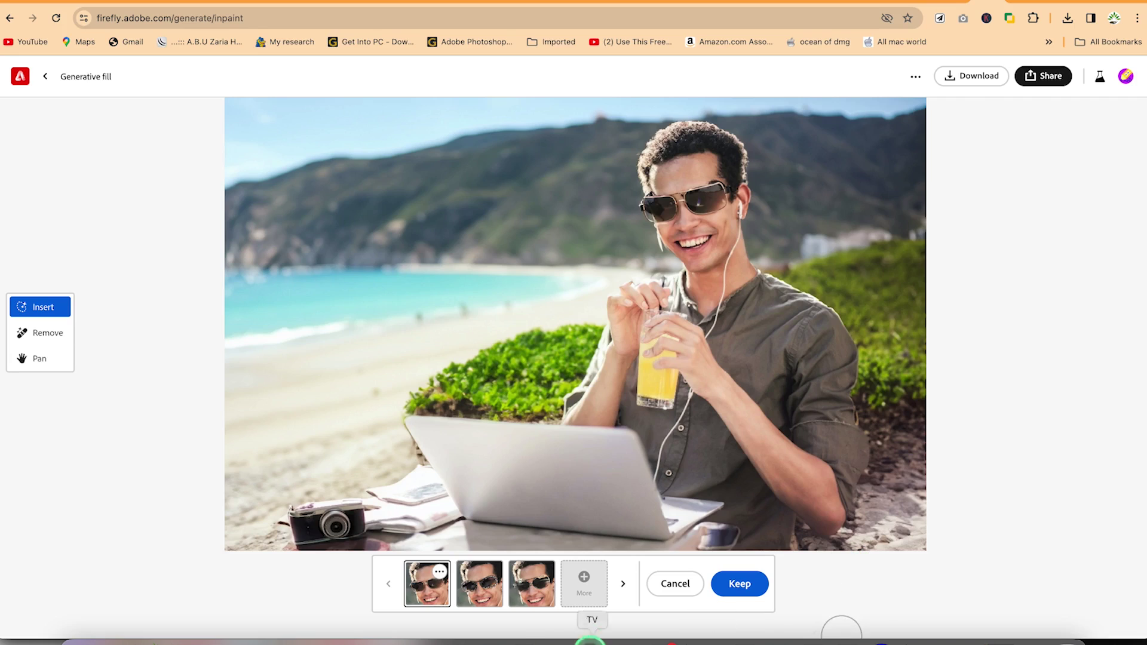
Compare the generated sunglasses variations on the man's face and select the first one
click(471, 590)
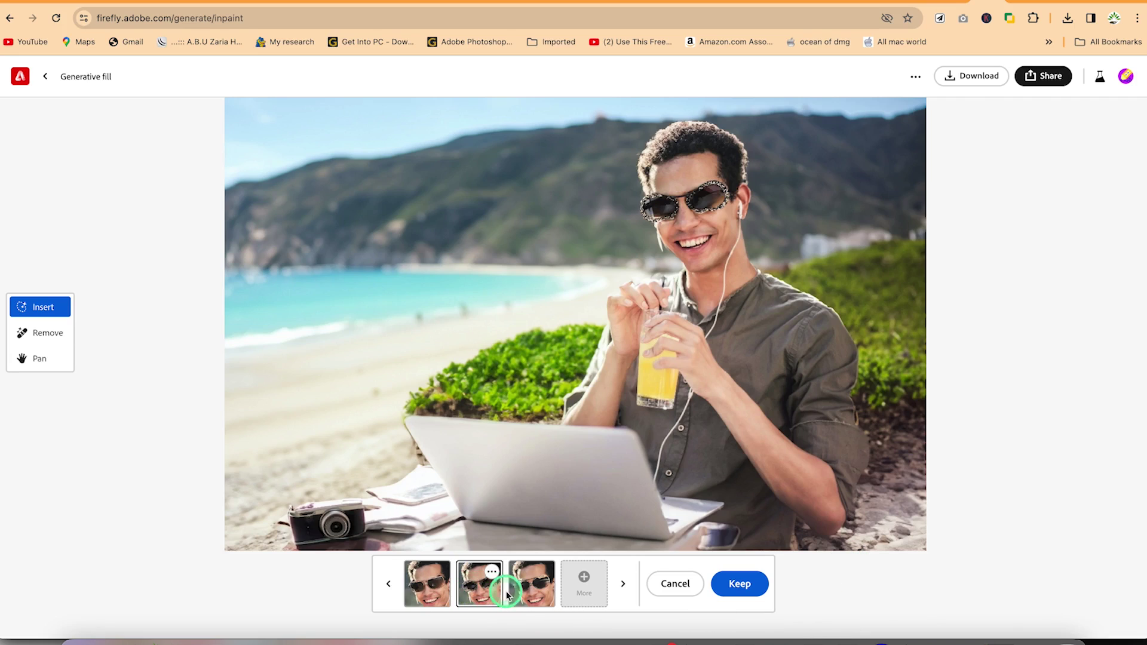
click(529, 595)
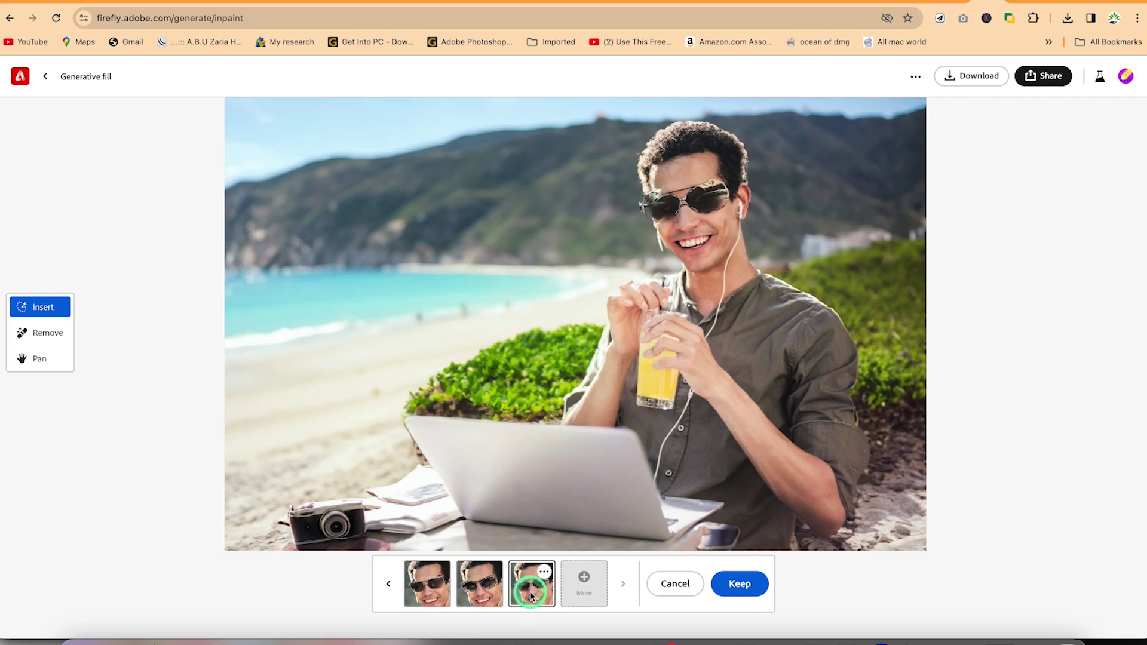
click(421, 593)
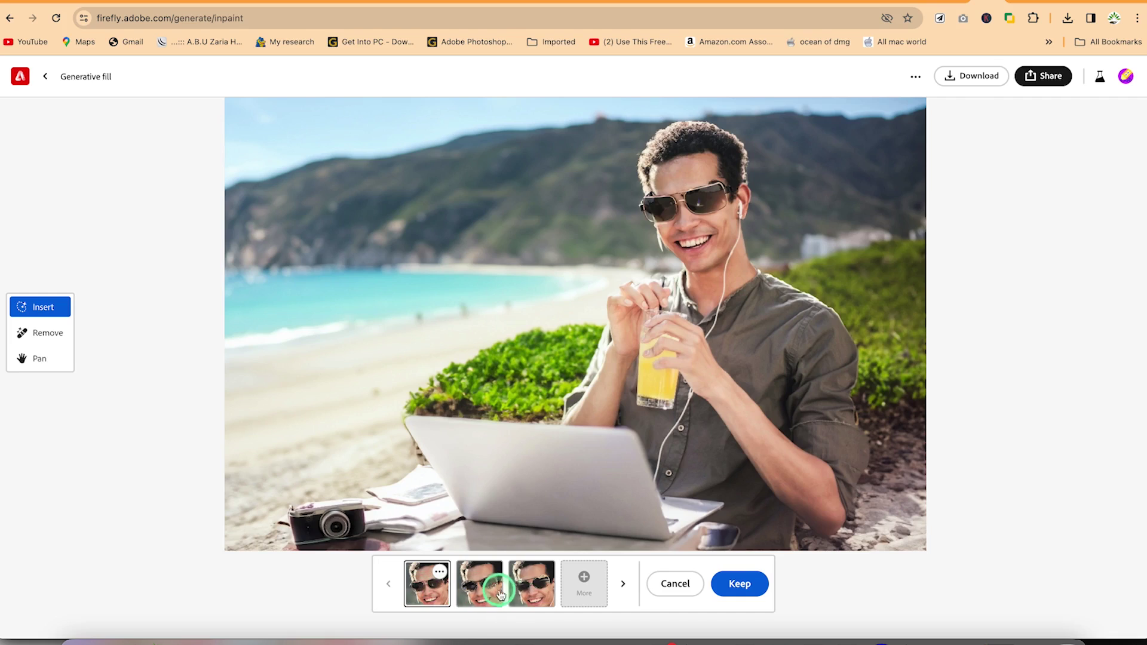
click(530, 595)
click(427, 588)
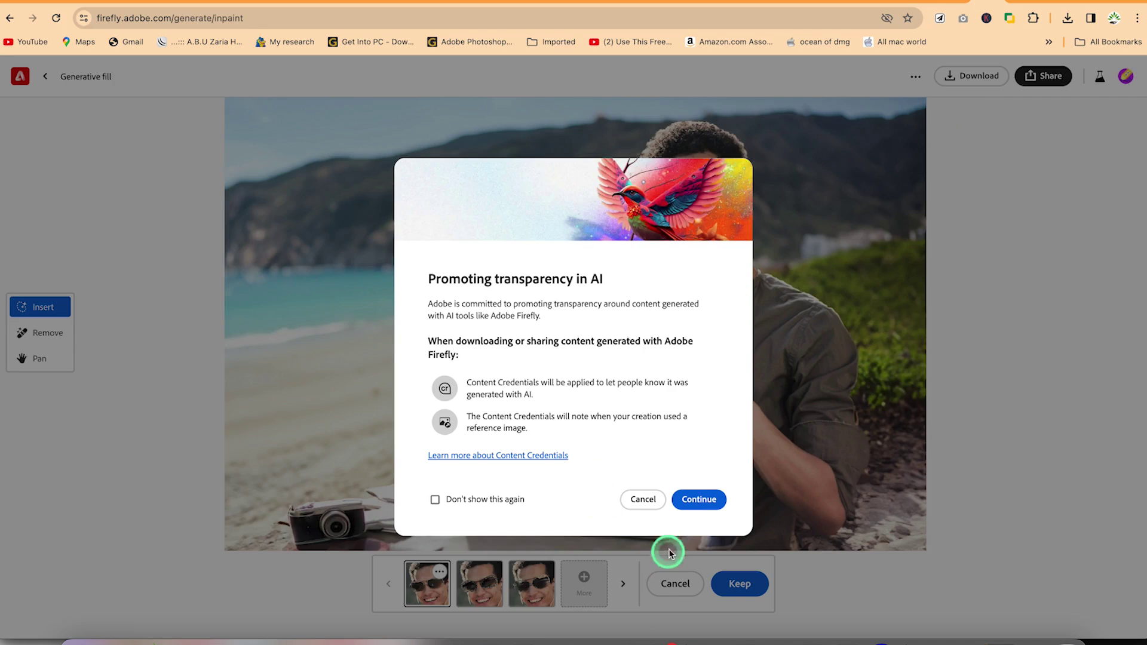
Download the edited beach photo, accepting the Content Credentials notice, and check the saved file in a preview
click(691, 496)
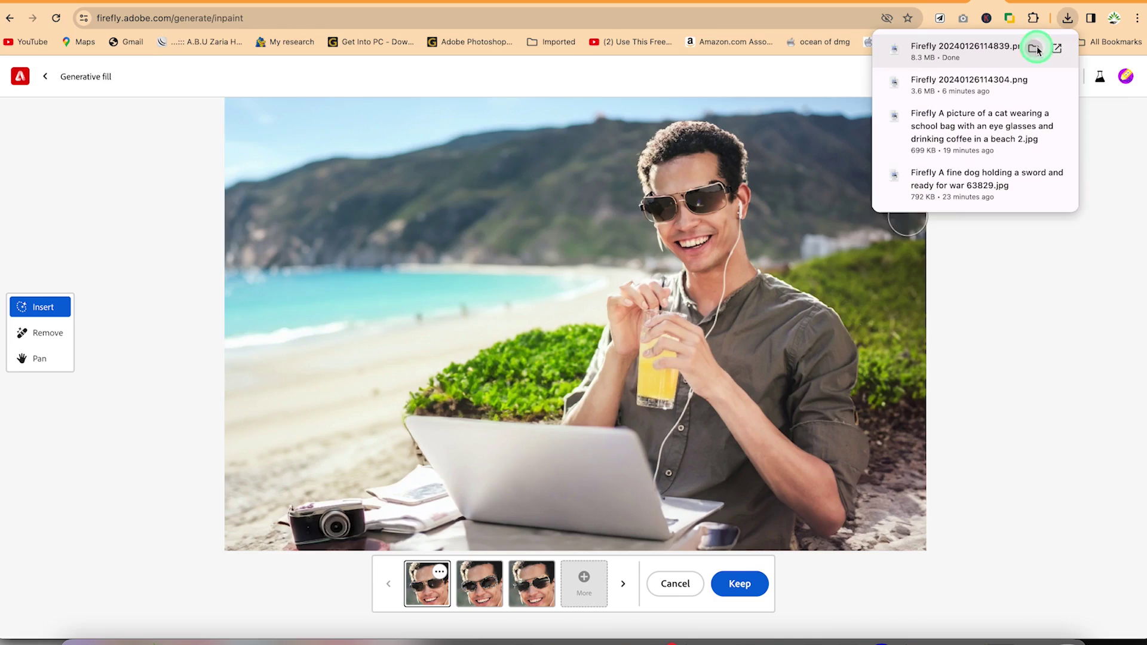
click(1034, 48)
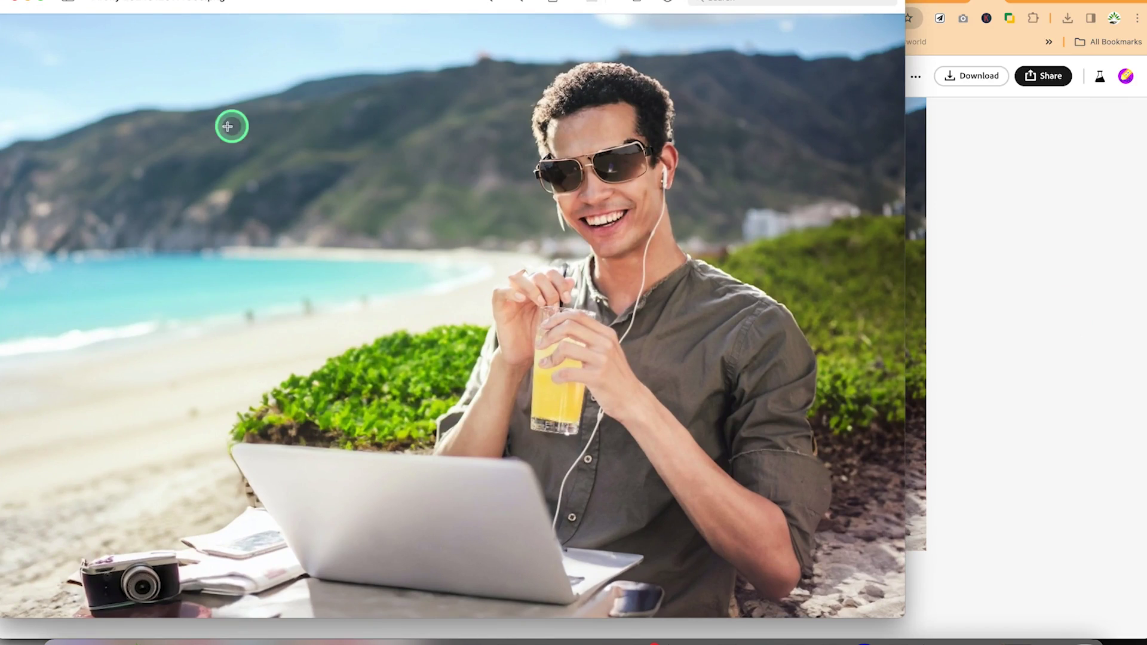
click(18, 3)
click(784, 69)
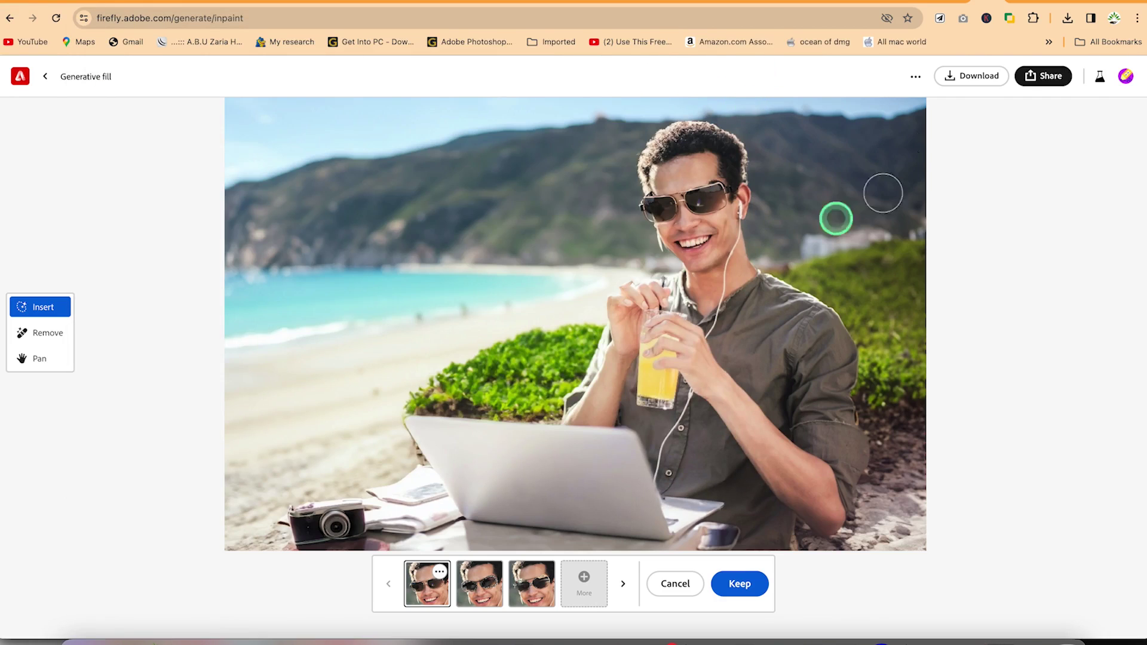
Look at the sharing options available for the edited photo
click(1041, 74)
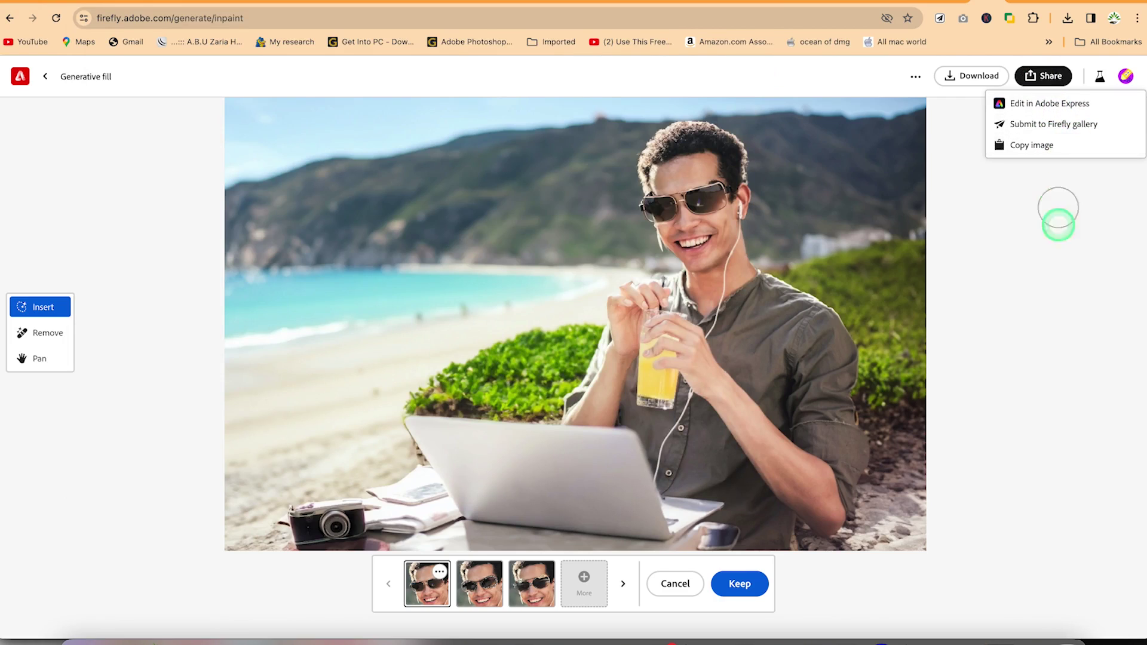
click(1058, 245)
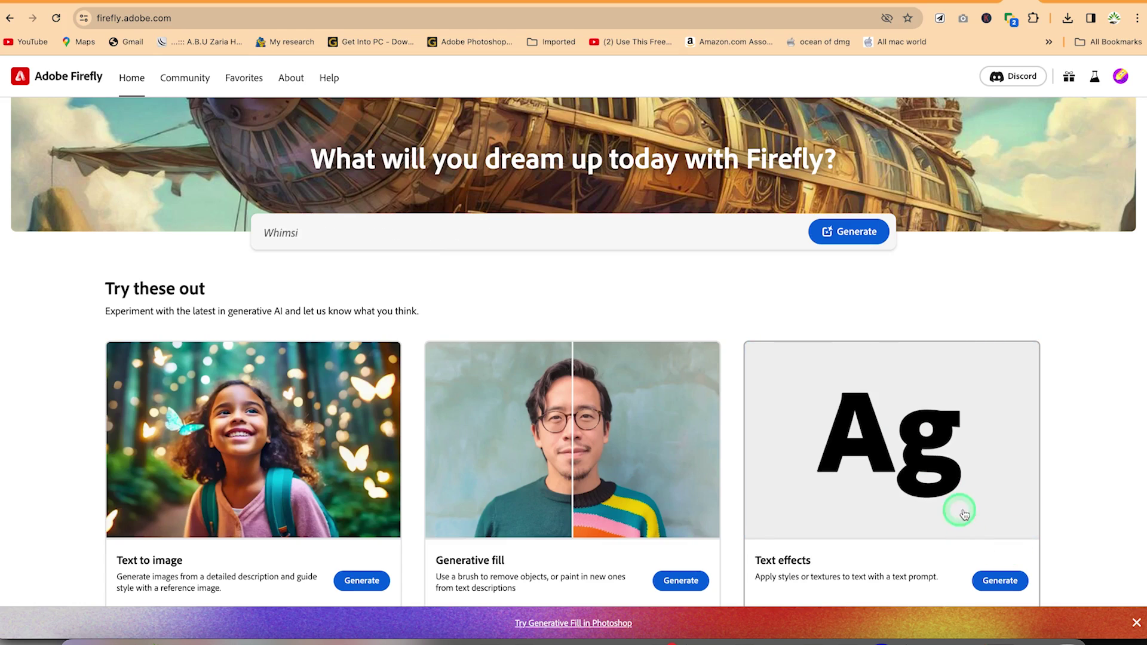
Open the Text effects generator and look through its description and gallery of sample effects
click(1007, 586)
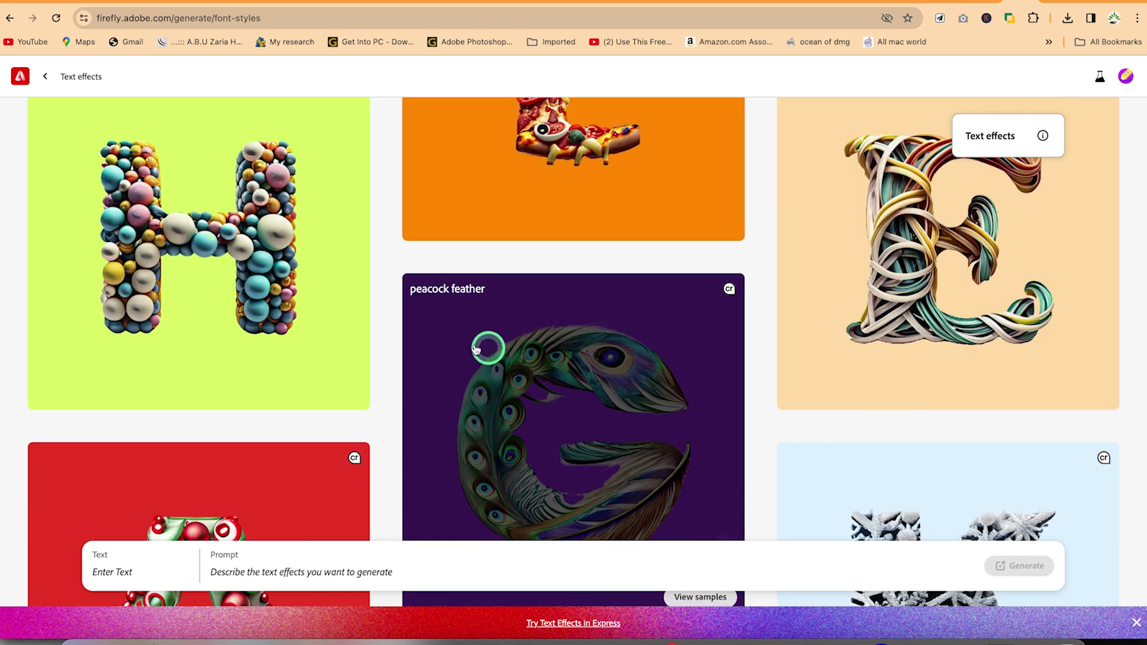
click(1042, 135)
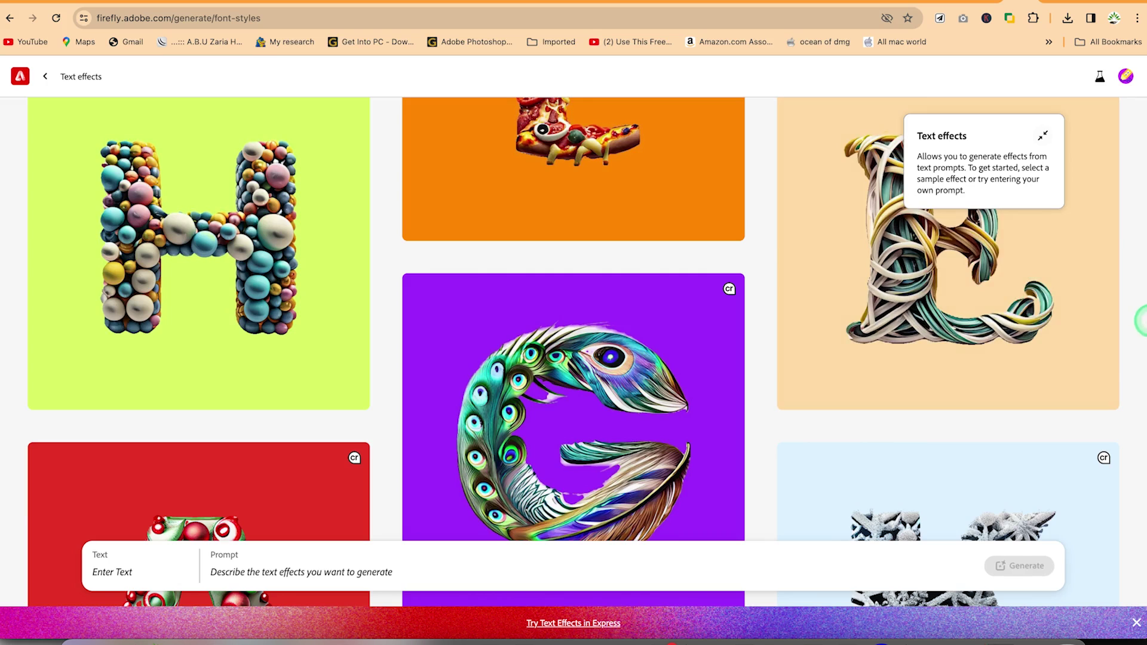
click(1042, 136)
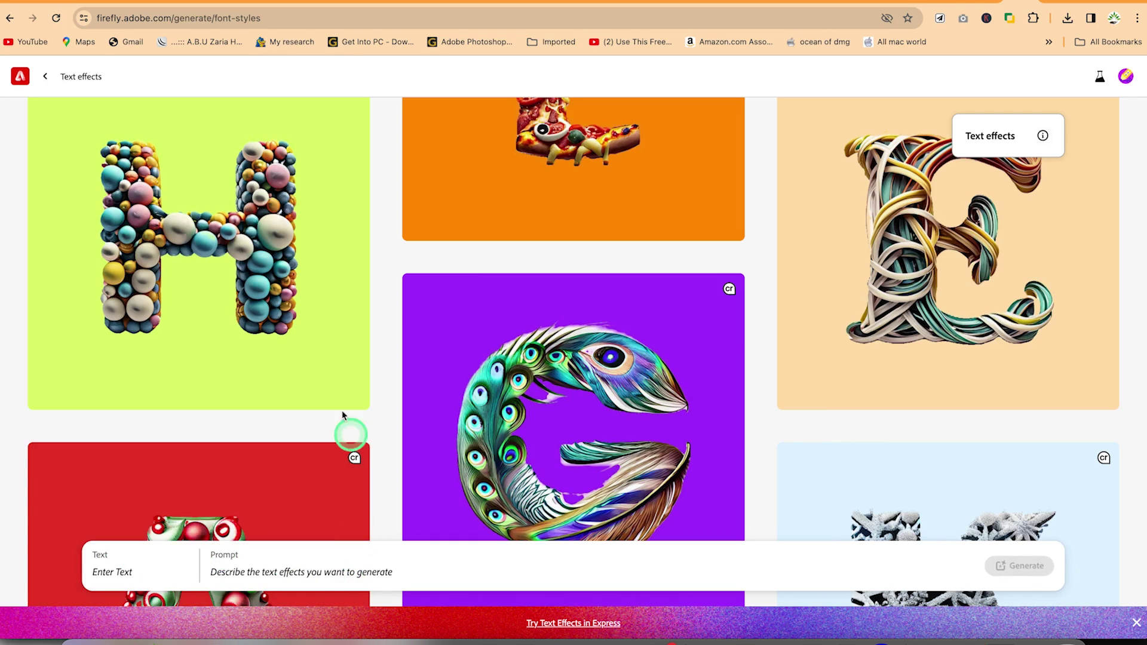
scroll(340, 412, up, 2)
scroll(331, 380, up, 4)
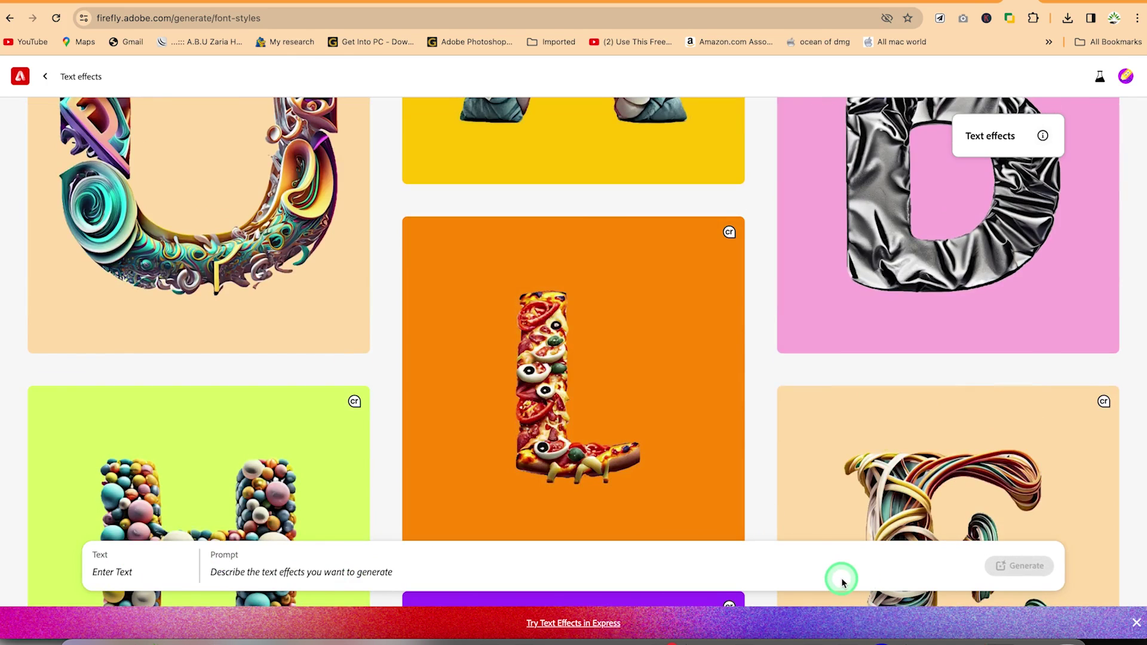
scroll(624, 296, up, 5)
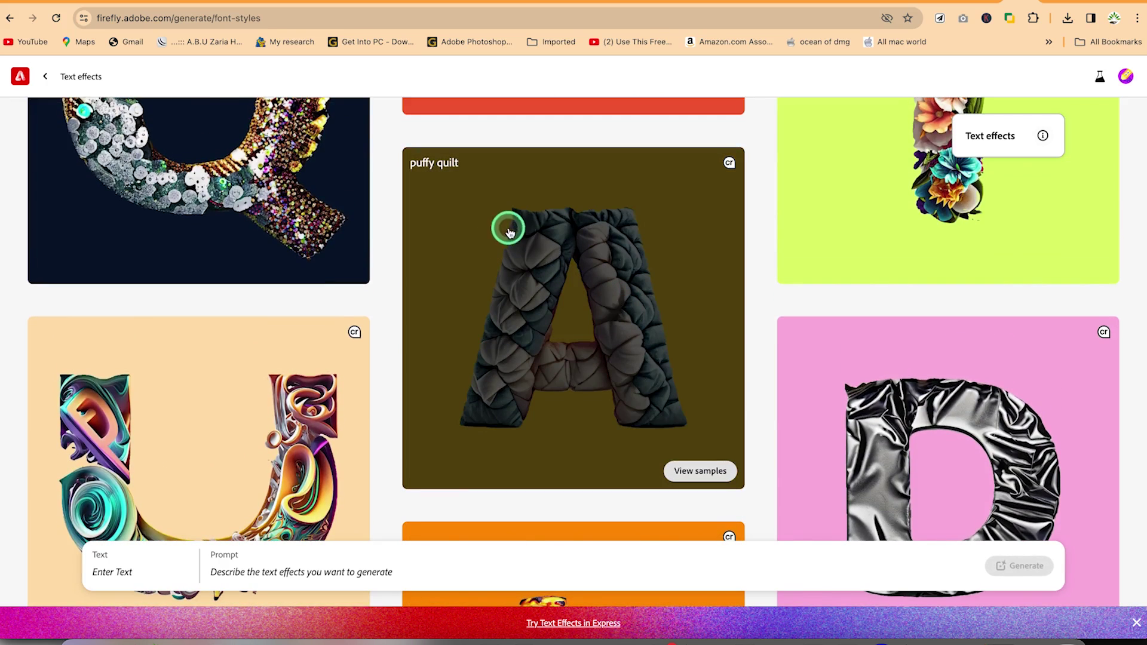
scroll(1052, 230, up, 3)
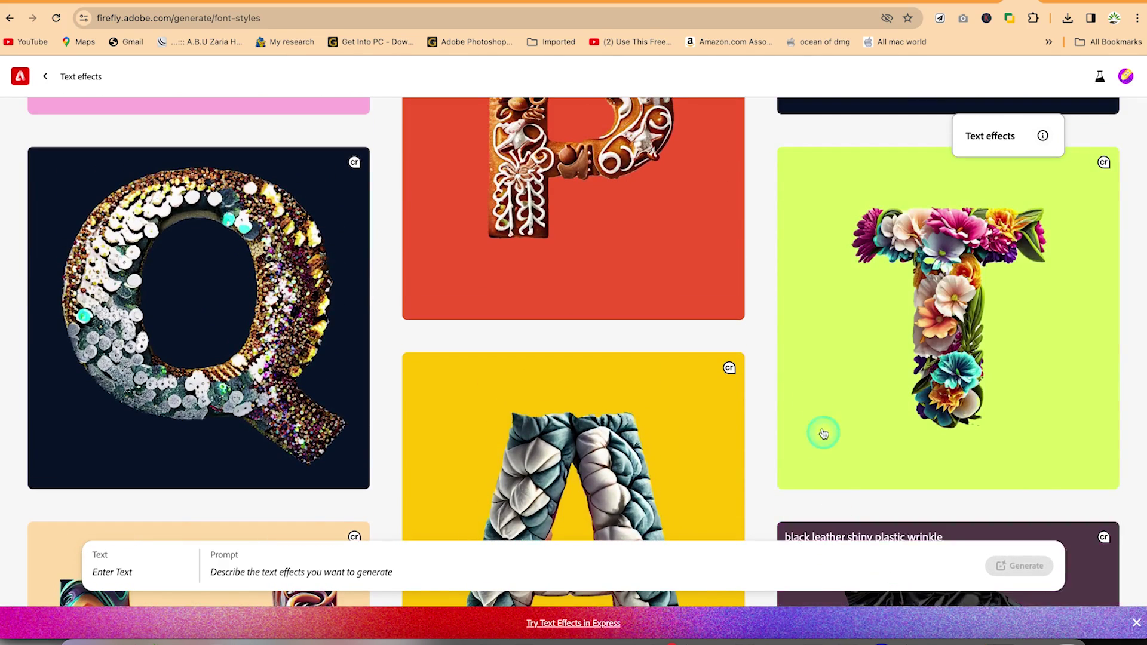
Generate a text effect for "Happy Birthday" using the prompt "Realistic Lion's Fur", after browsing the sample effects for ideas
scroll(827, 450, up, 3)
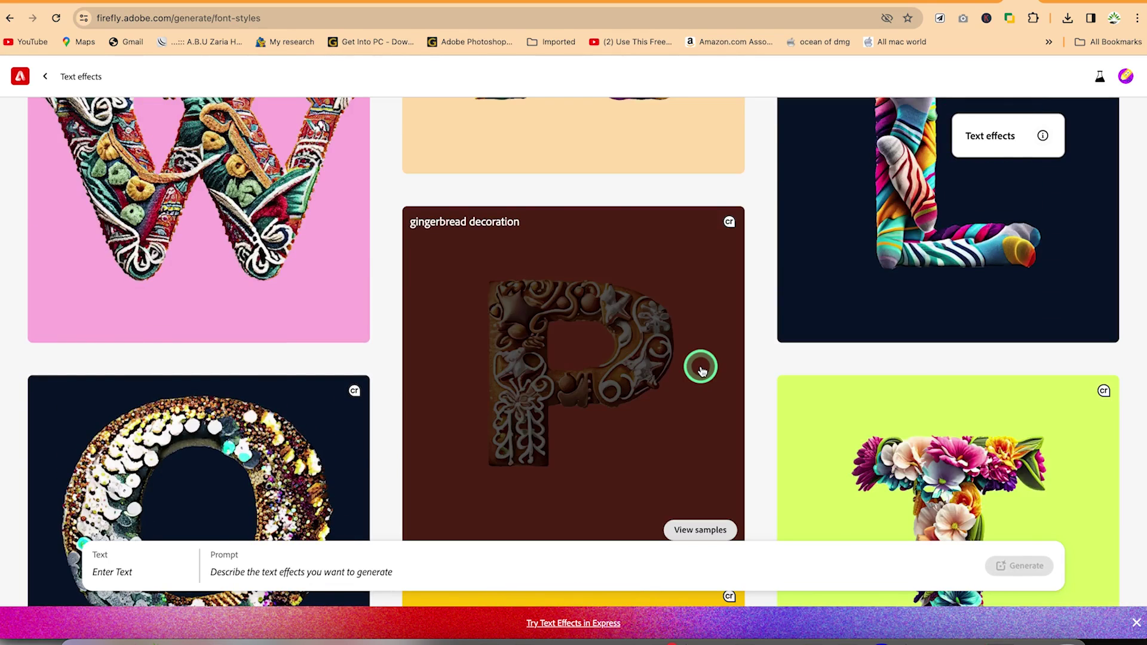
scroll(701, 367, up, 5)
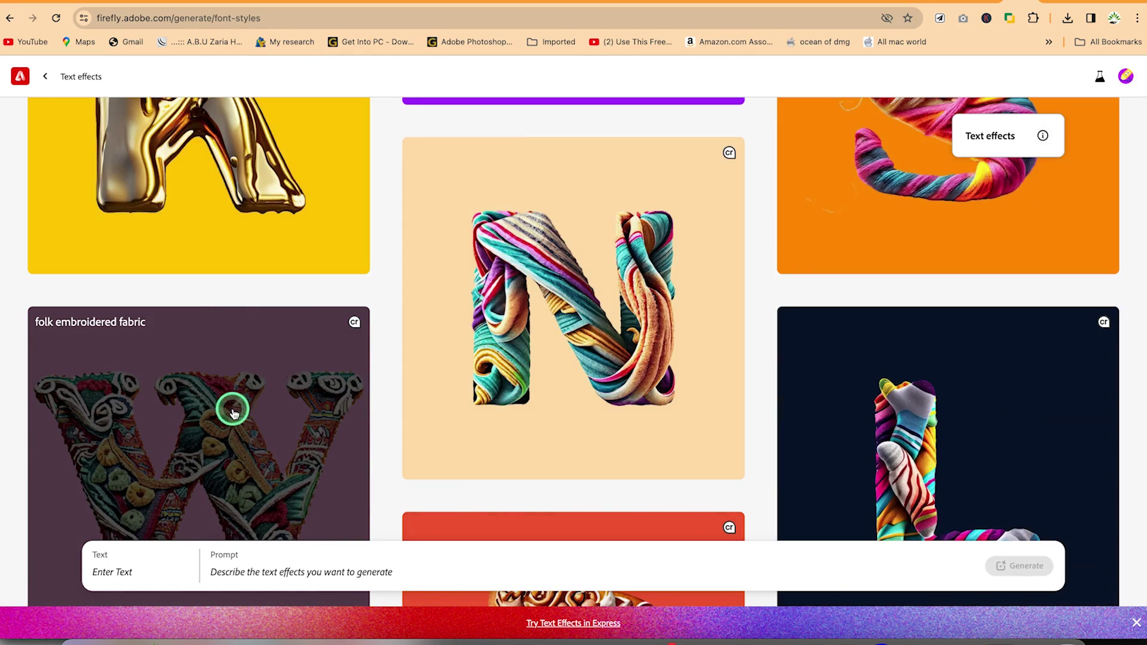
scroll(216, 387, up, 8)
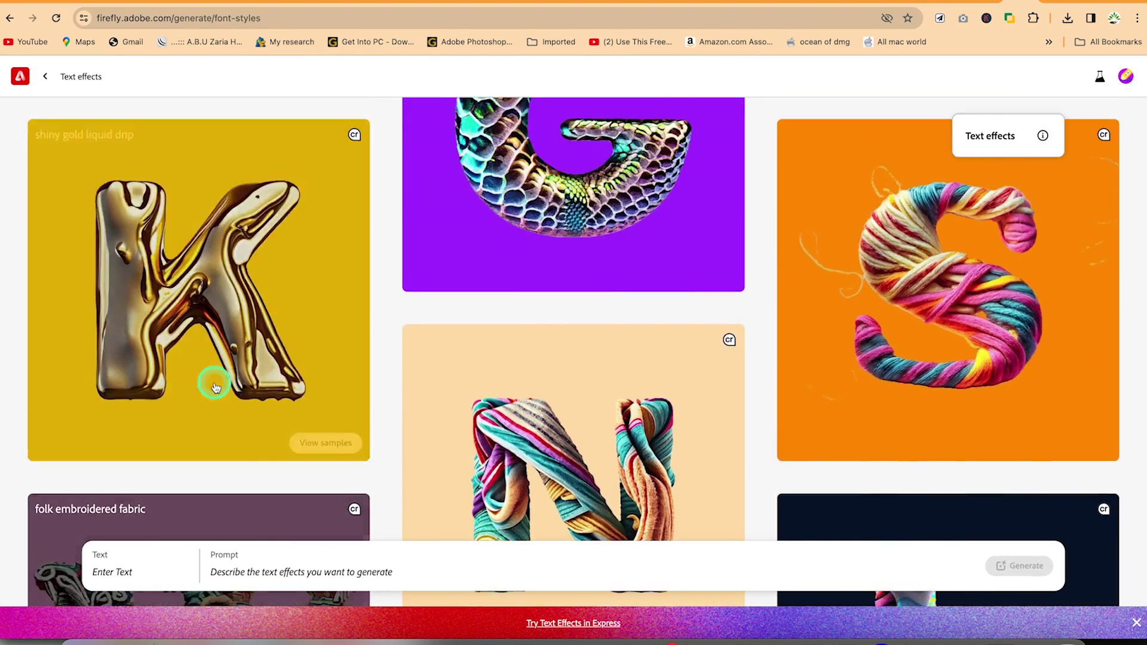
scroll(215, 387, up, 1)
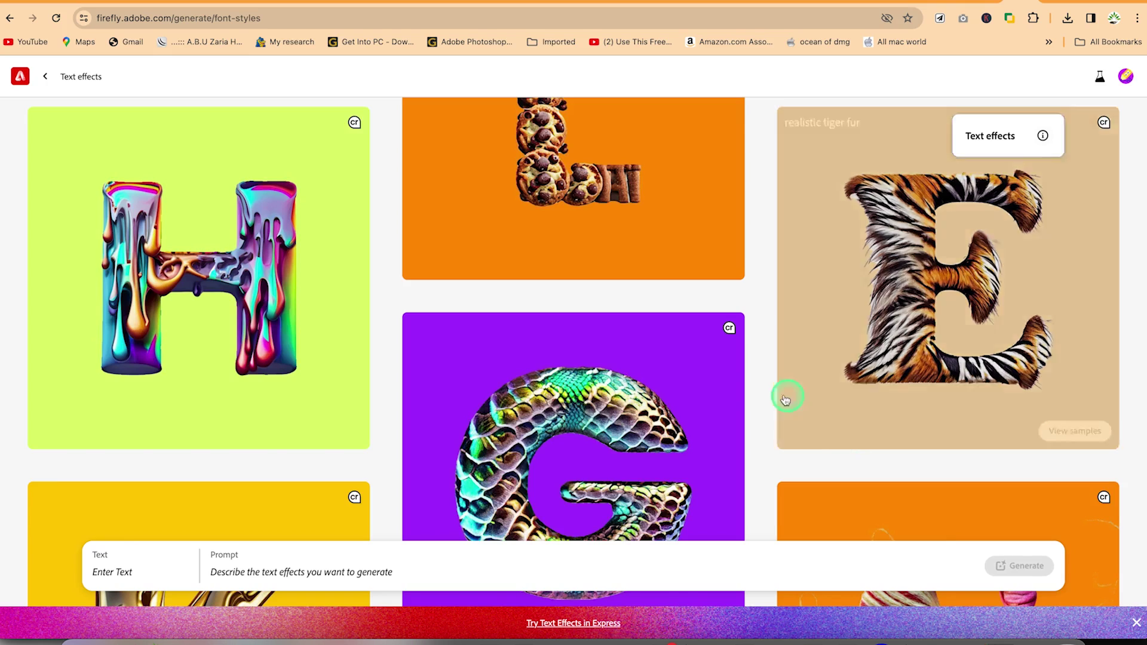
mouse_move(878, 295)
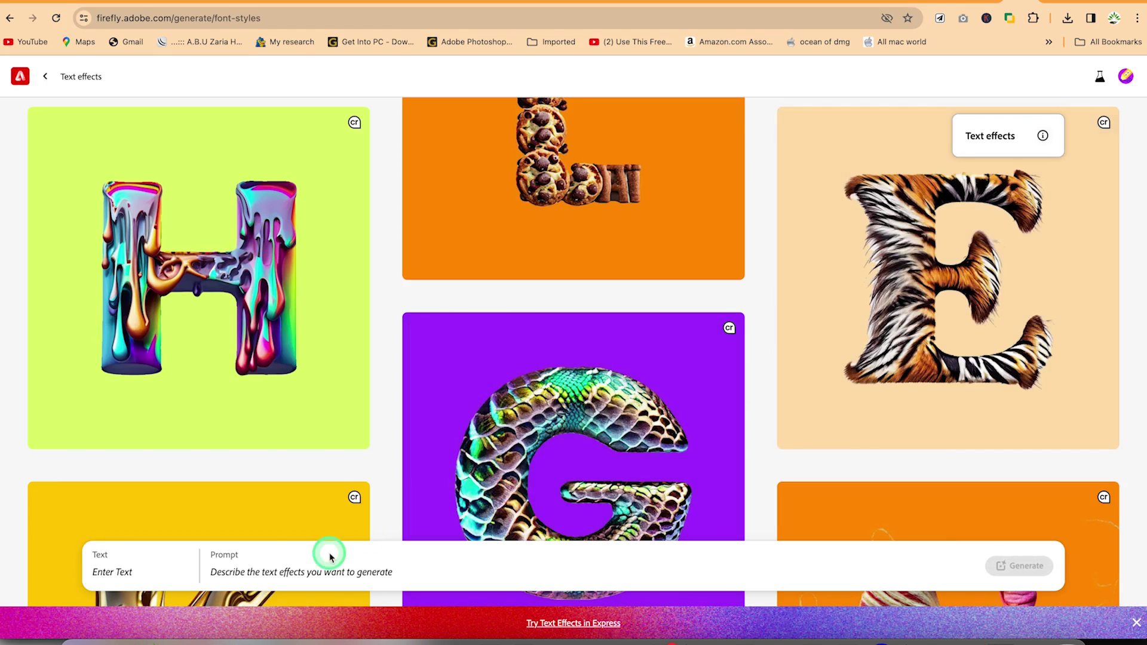
click(148, 573)
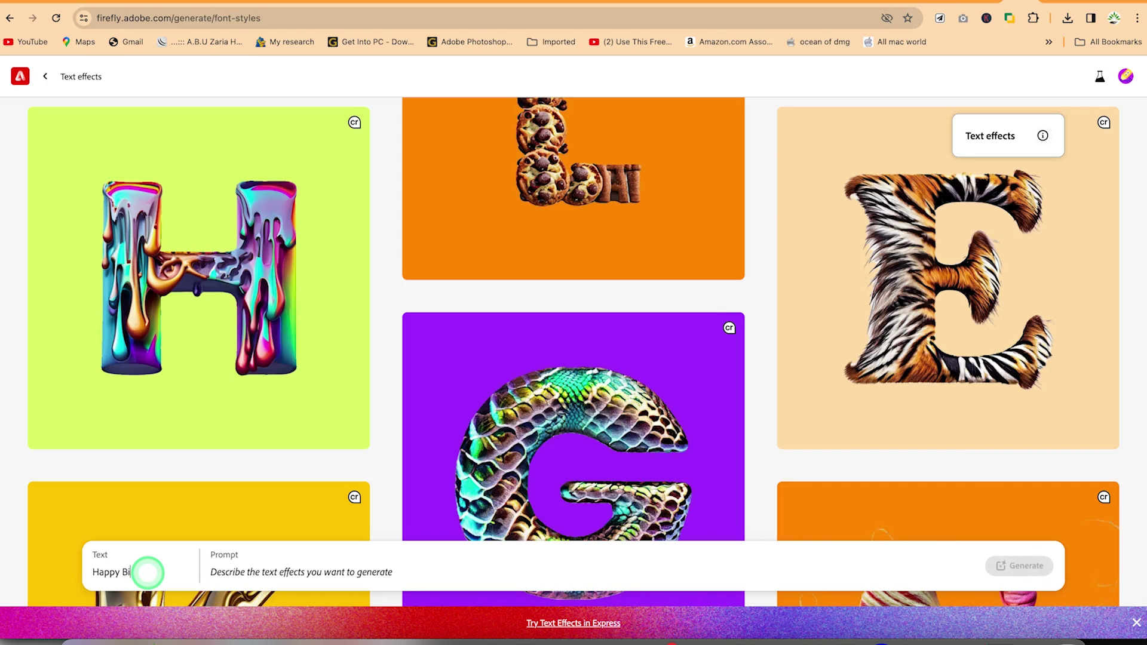
click(355, 568)
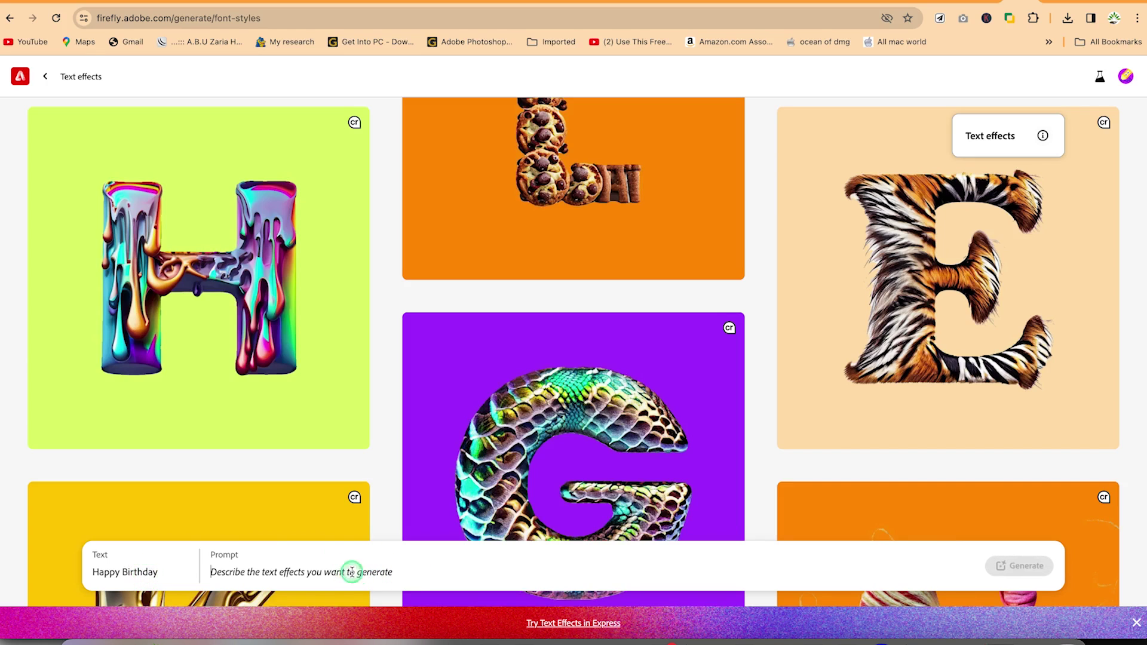
text(t)
key(BackSpace)
text(Realistic Lion's Fur)
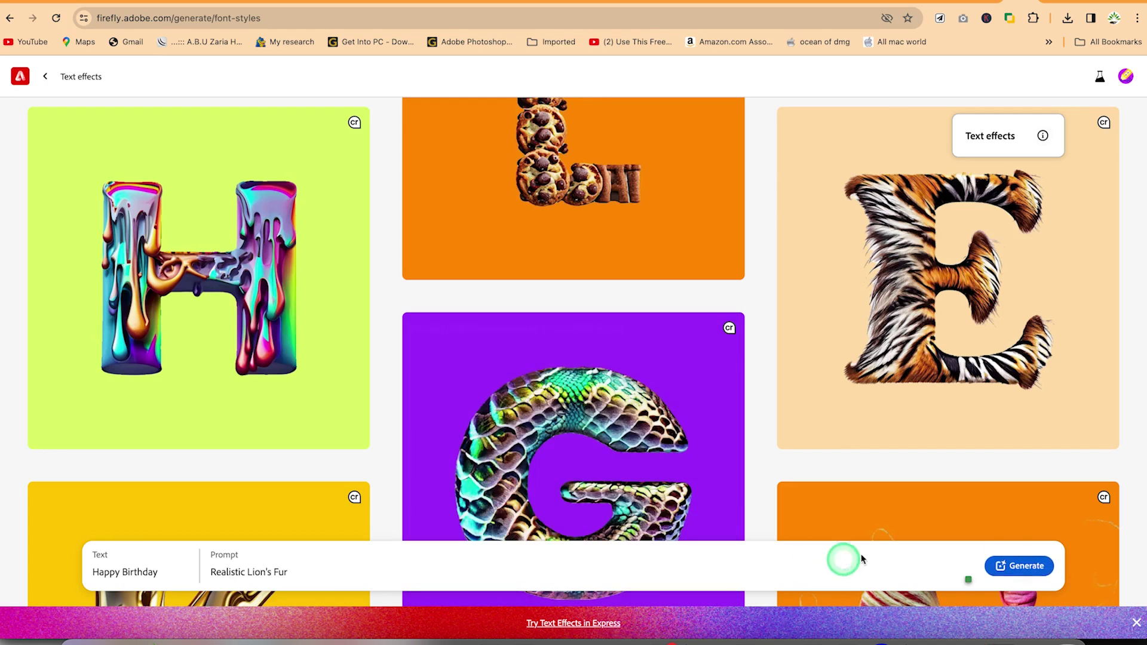
click(1029, 572)
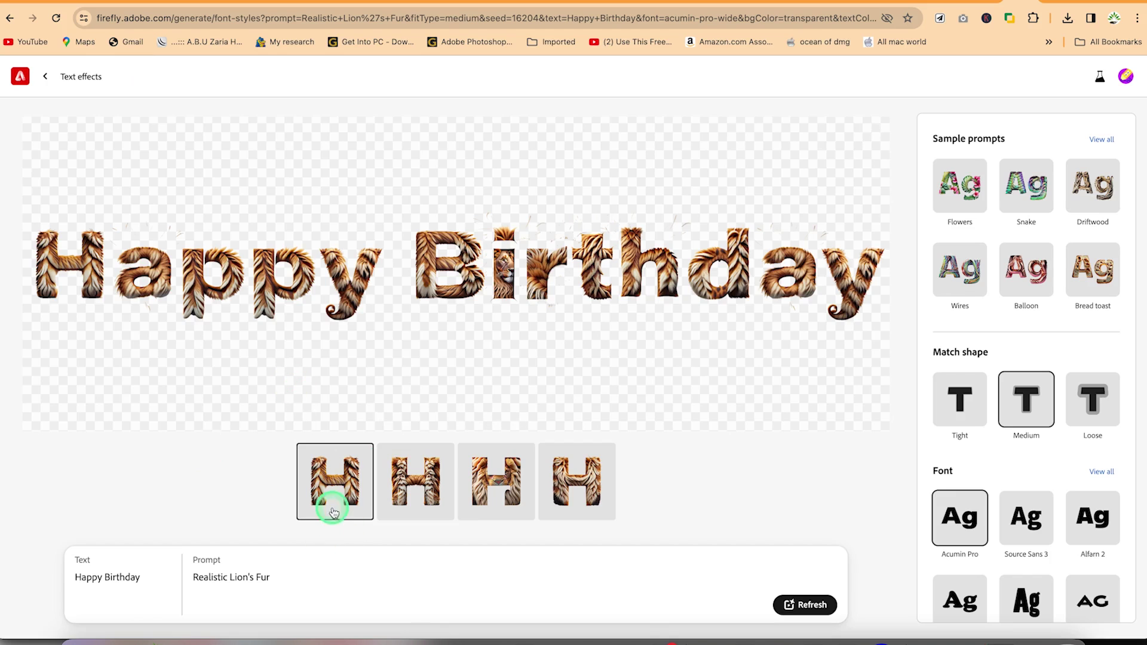
Select the second generated variation and regenerate the effect with the prompt changed to "Realistic cat's Fur"
click(420, 472)
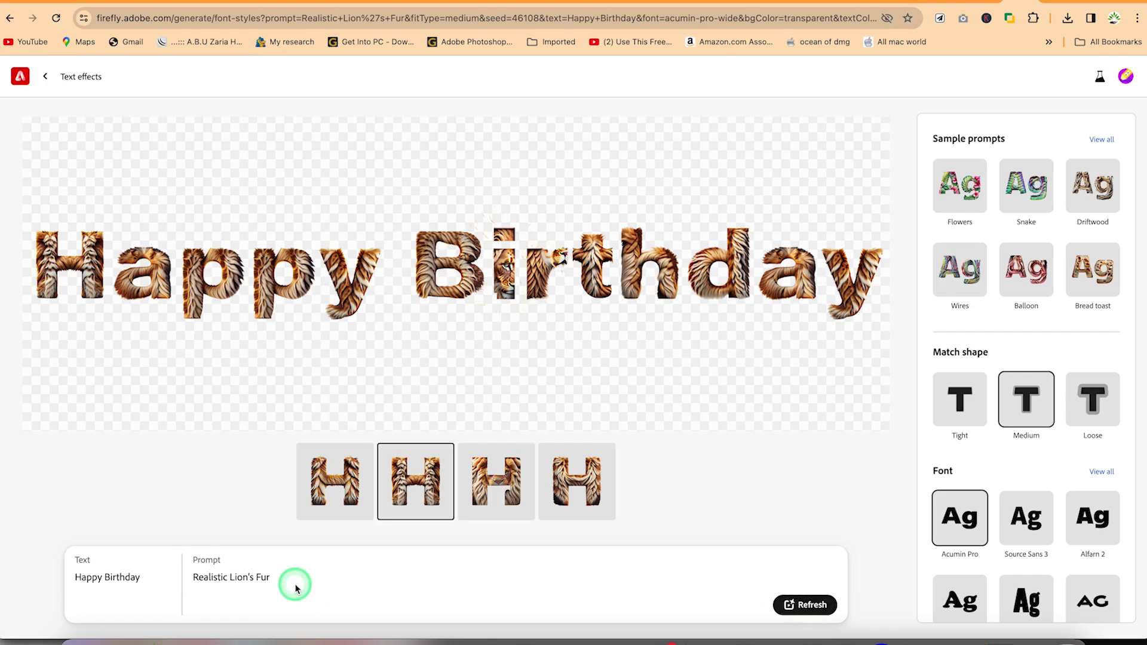
double_click(252, 575)
text(cat)
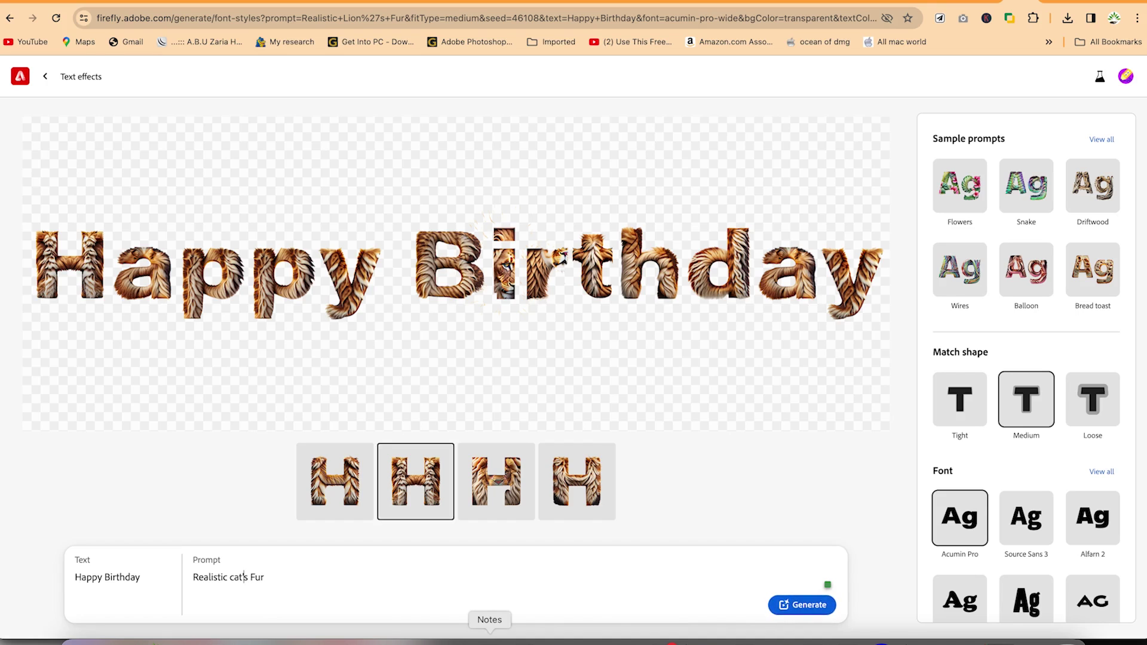
click(816, 603)
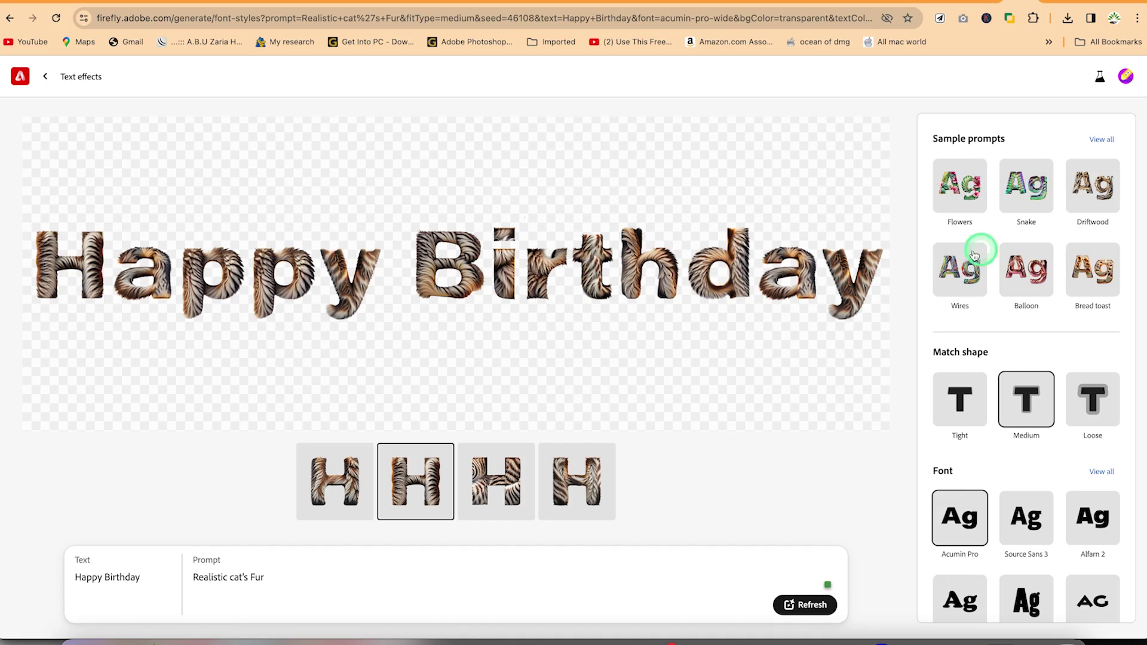
Select the third cat's fur variation and view its download and sharing options, leaving them without choosing one
click(522, 481)
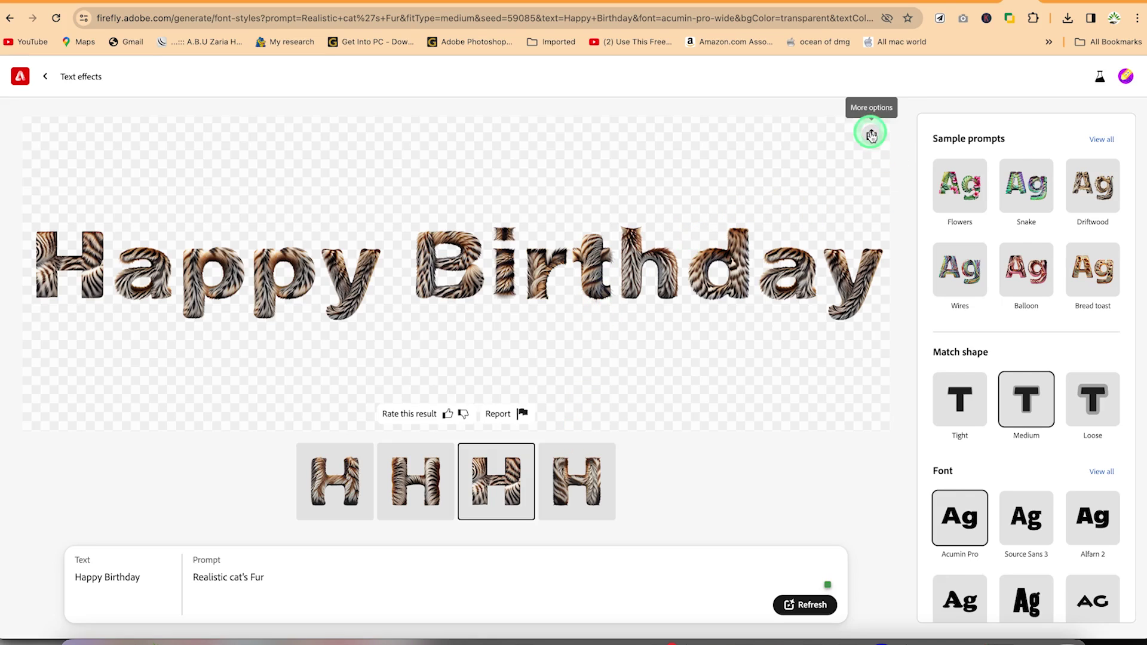
click(871, 135)
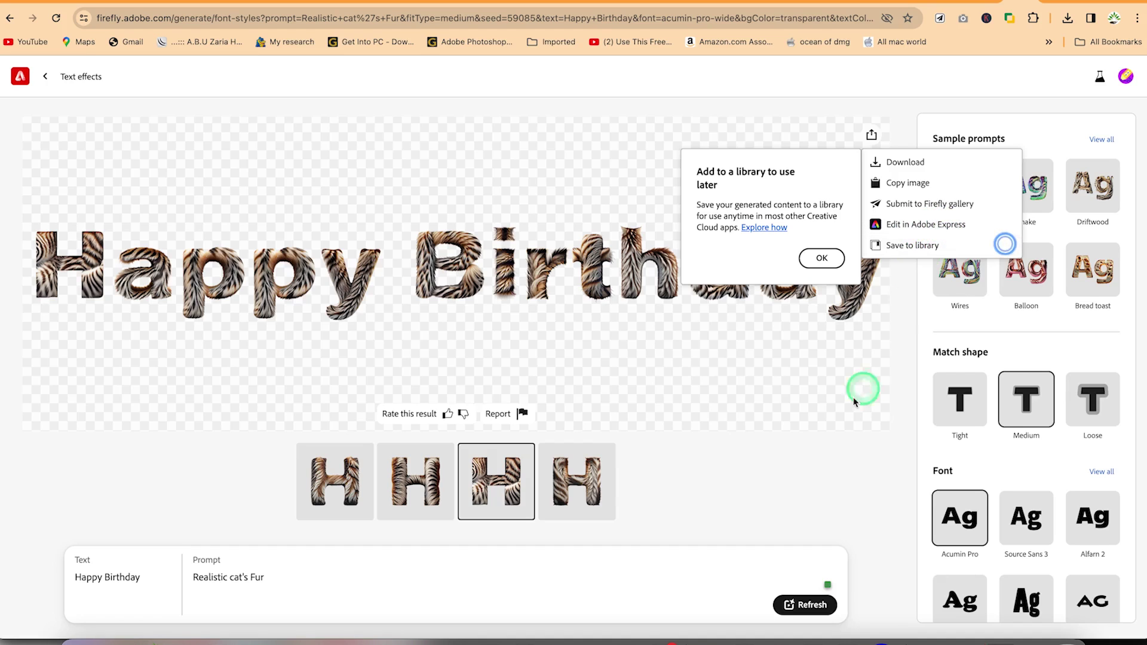
click(838, 415)
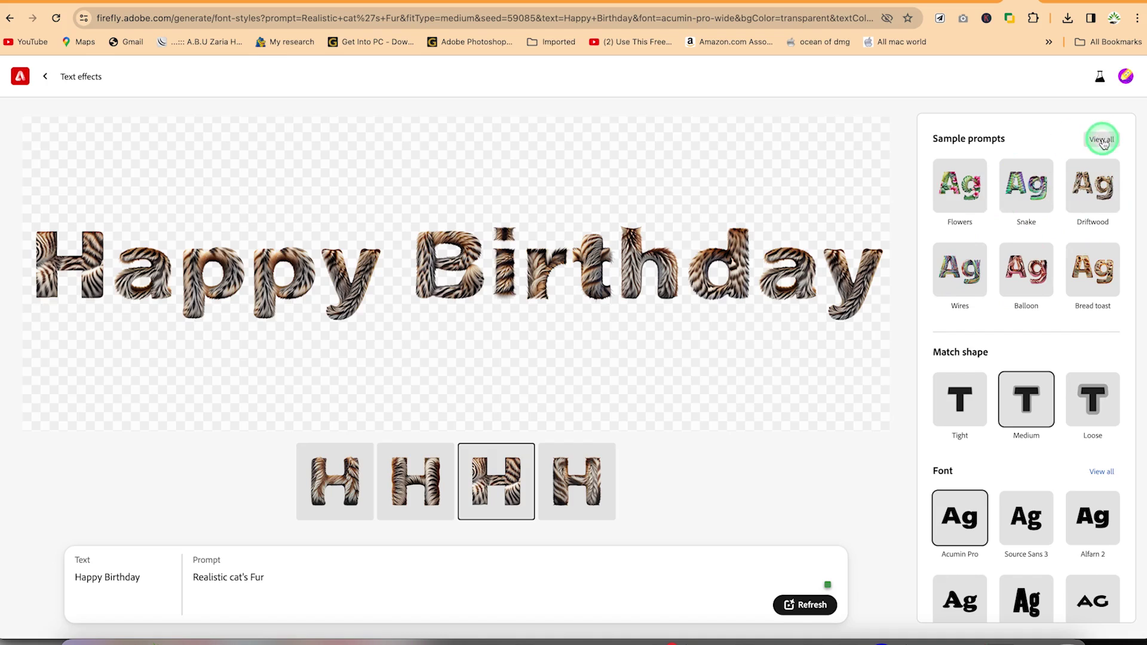
Set the match shape to Tight and regenerate the text effect
scroll(1050, 303, down, 3)
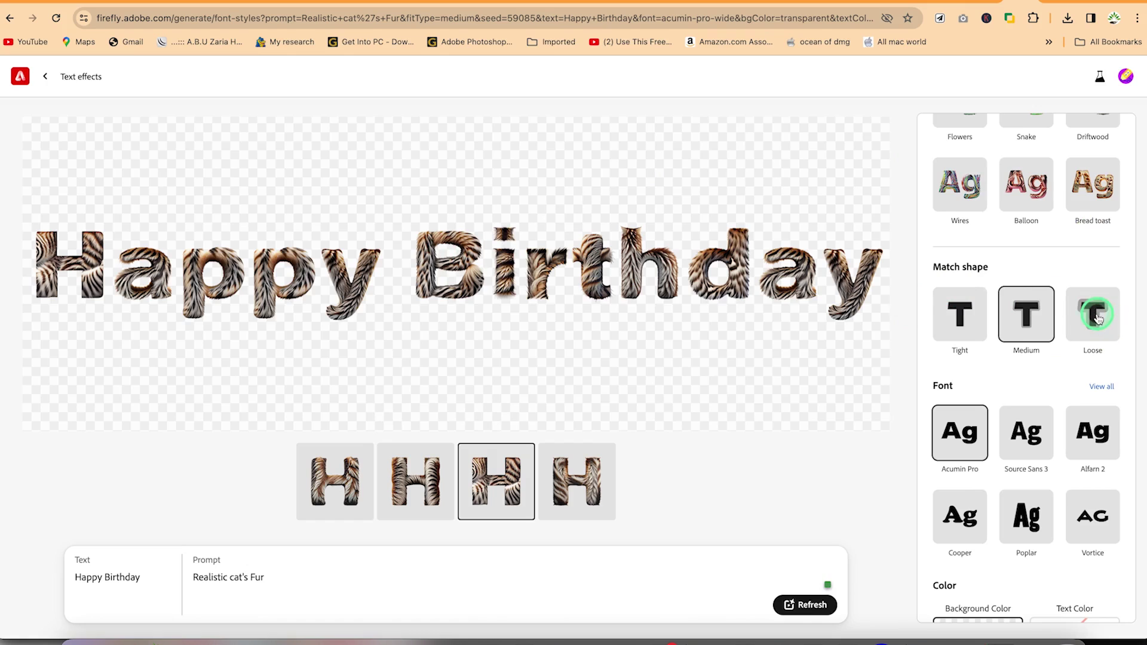
click(969, 324)
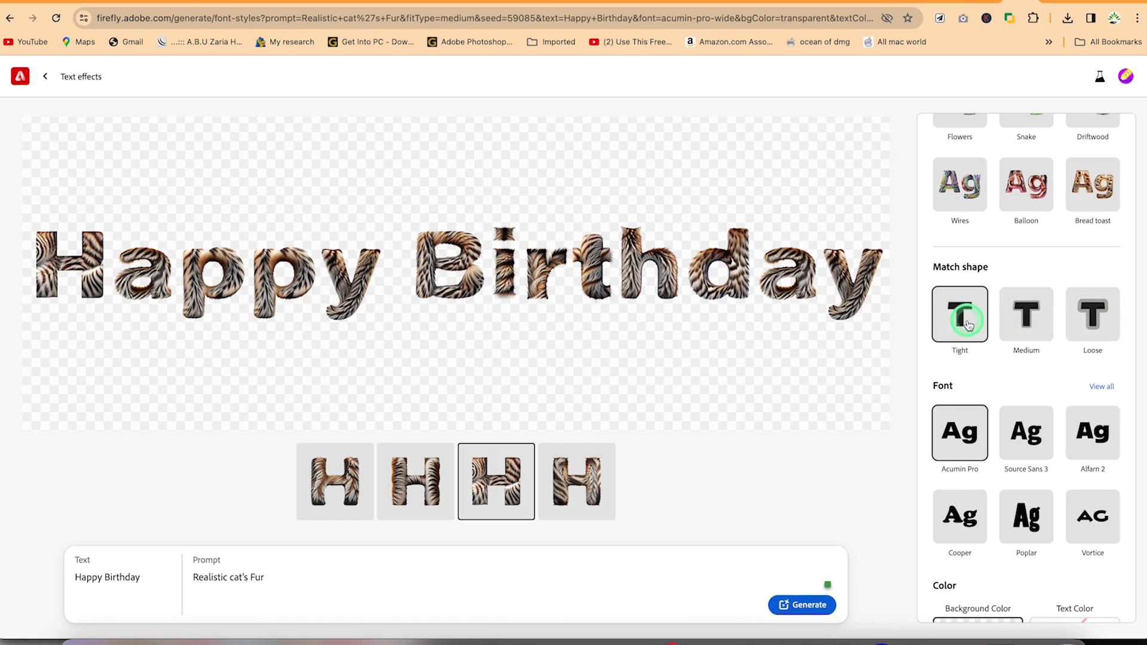
click(818, 607)
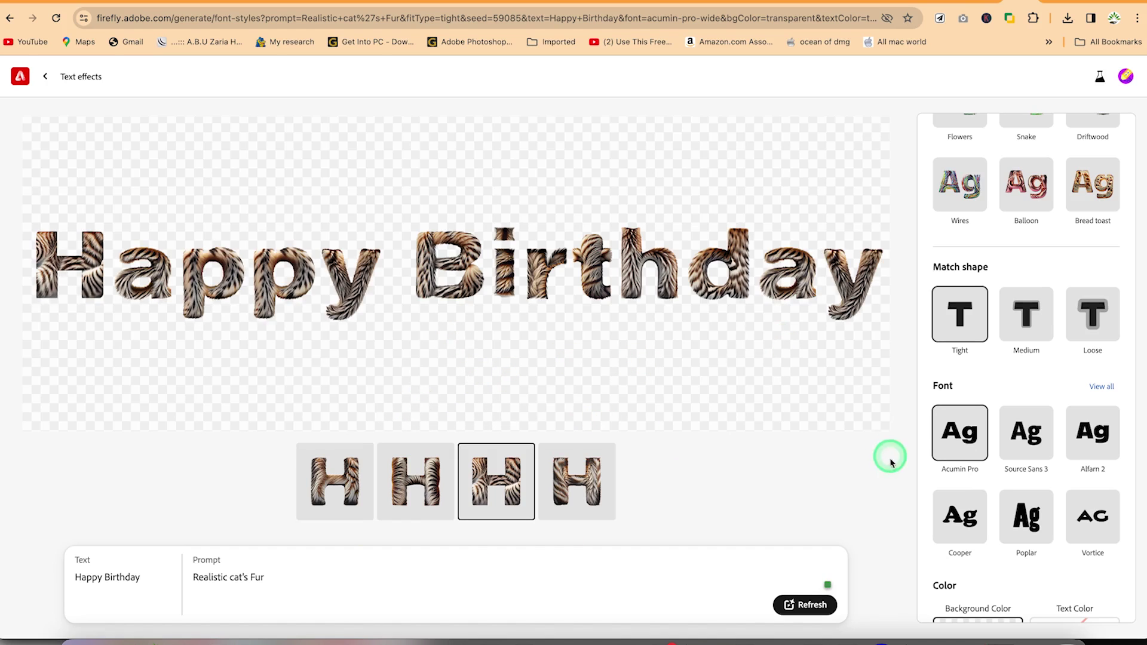
Change the lettering font to Vortice and regenerate the text effect
scroll(1033, 386, down, 2)
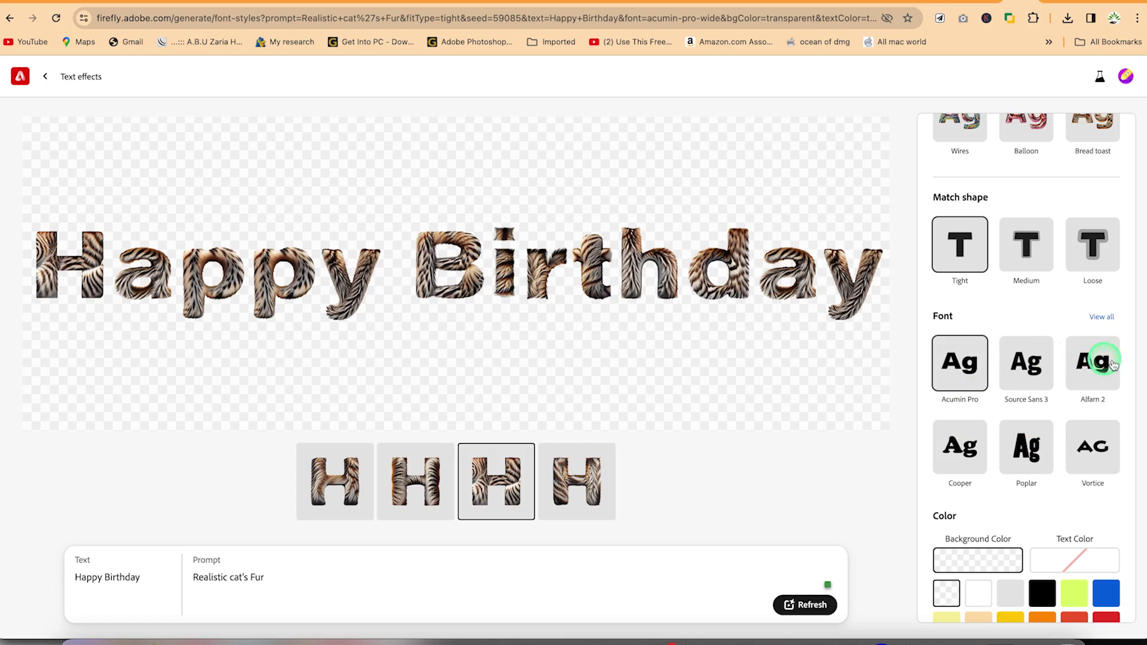
click(1097, 464)
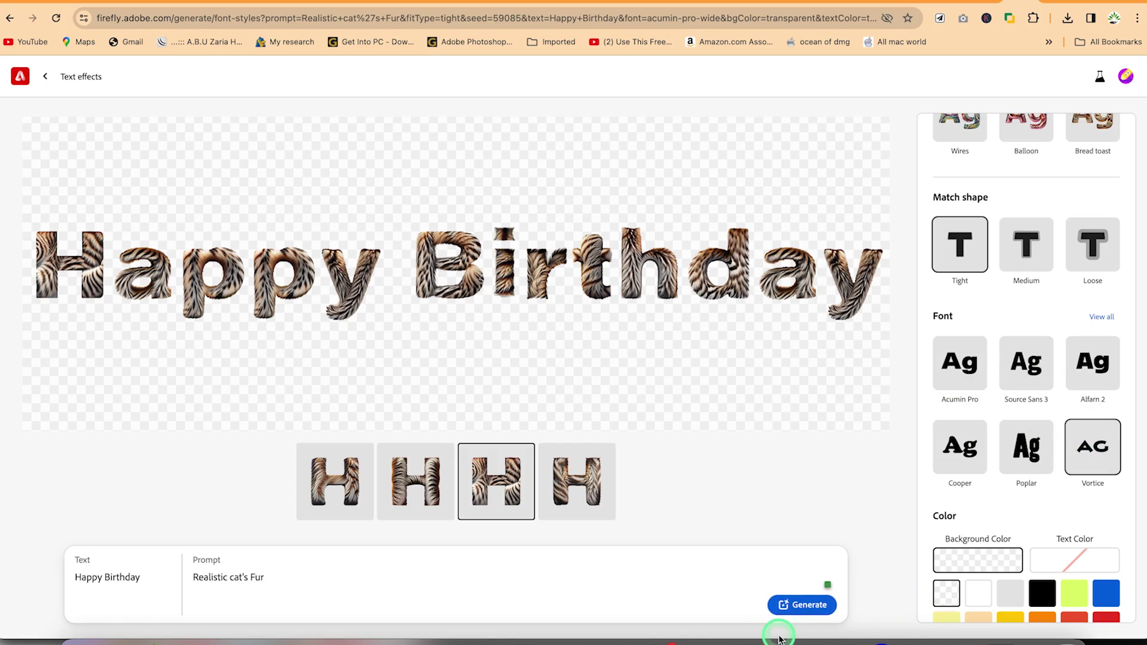
click(828, 606)
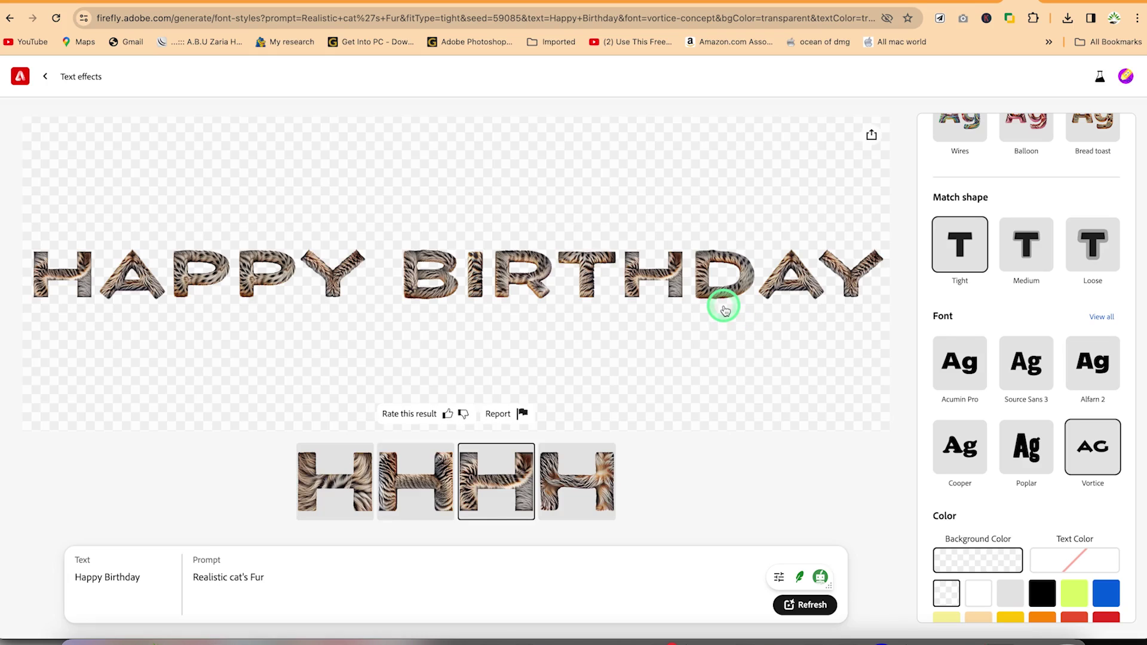
Try a pale yellow and a magenta background color behind the lettering, regenerating for each
scroll(1088, 448, down, 2)
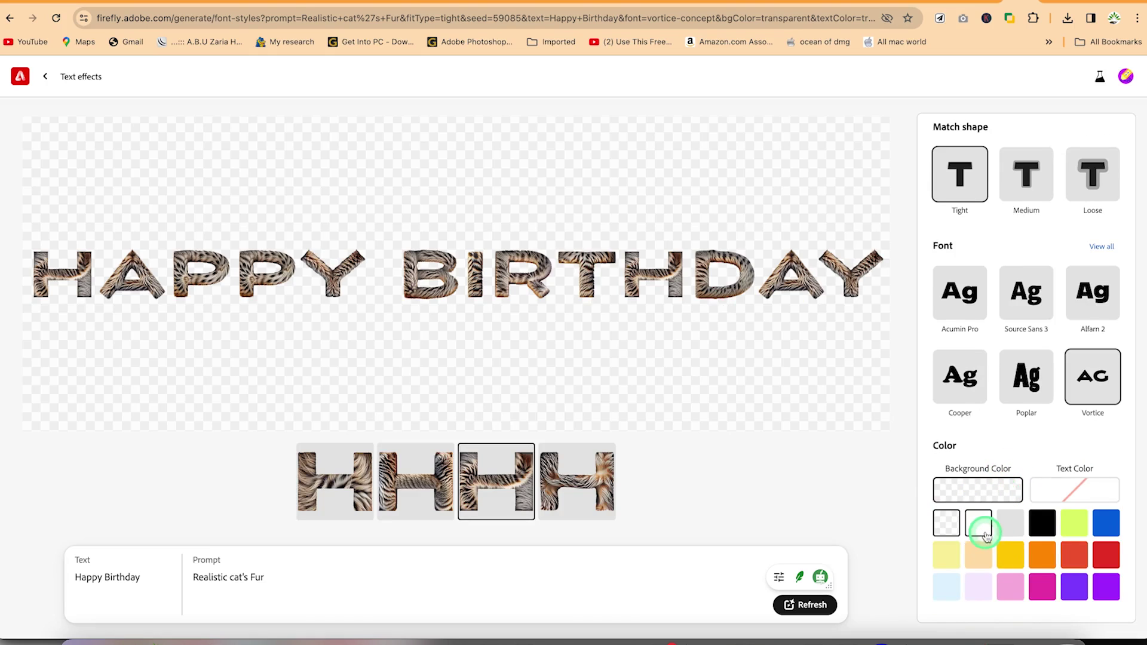
click(950, 561)
click(802, 605)
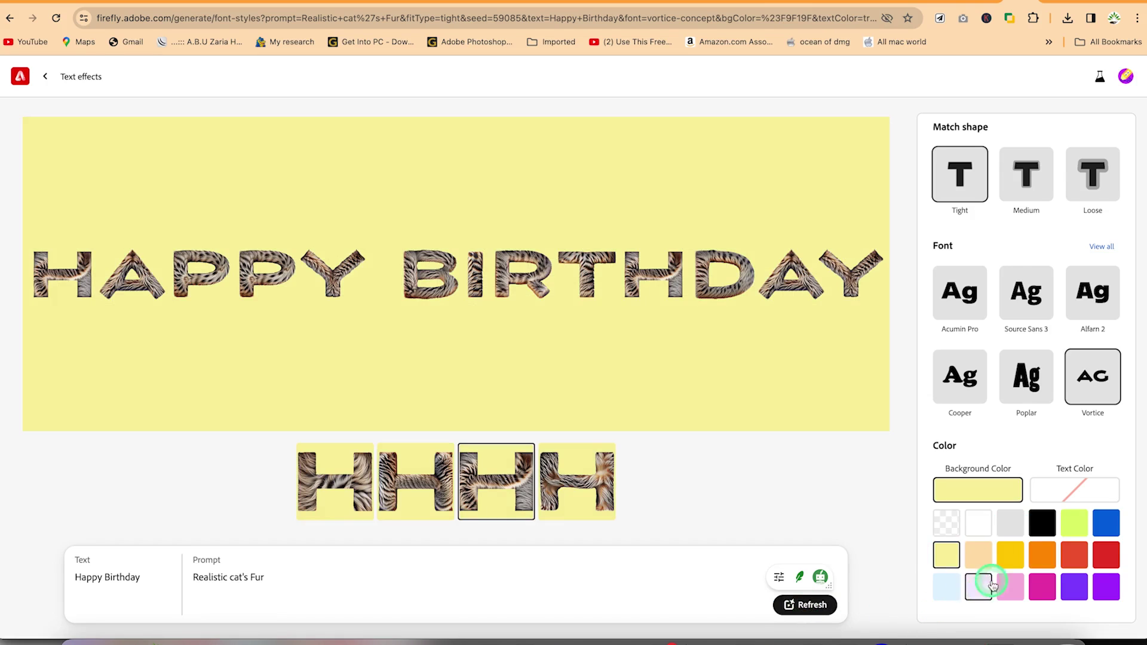
click(1045, 587)
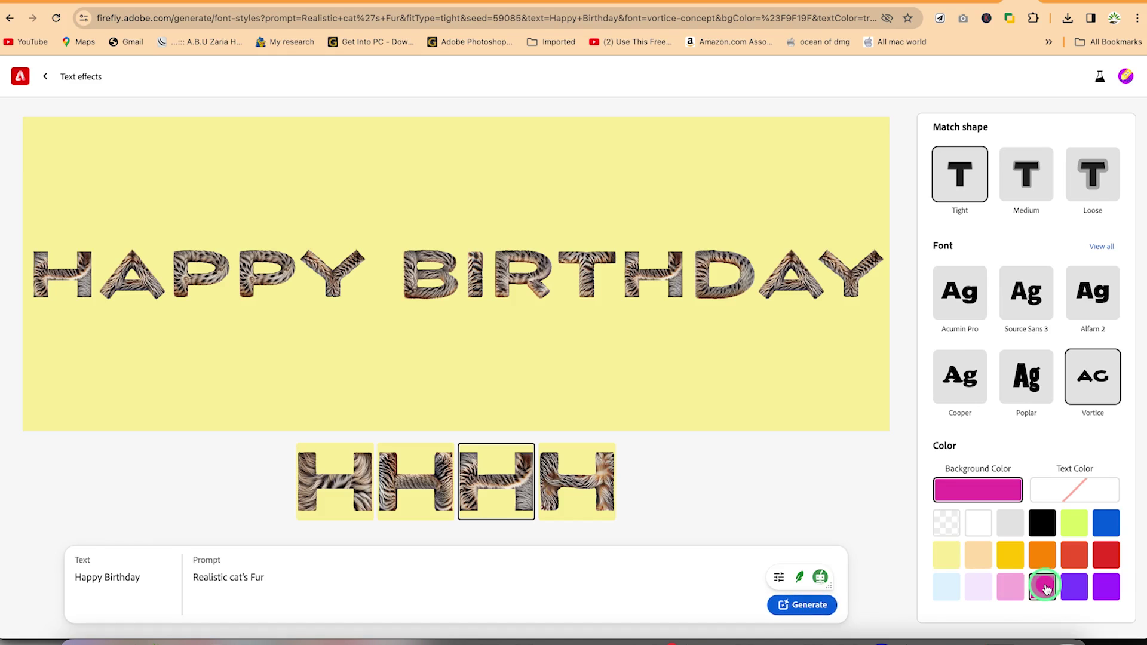
click(793, 605)
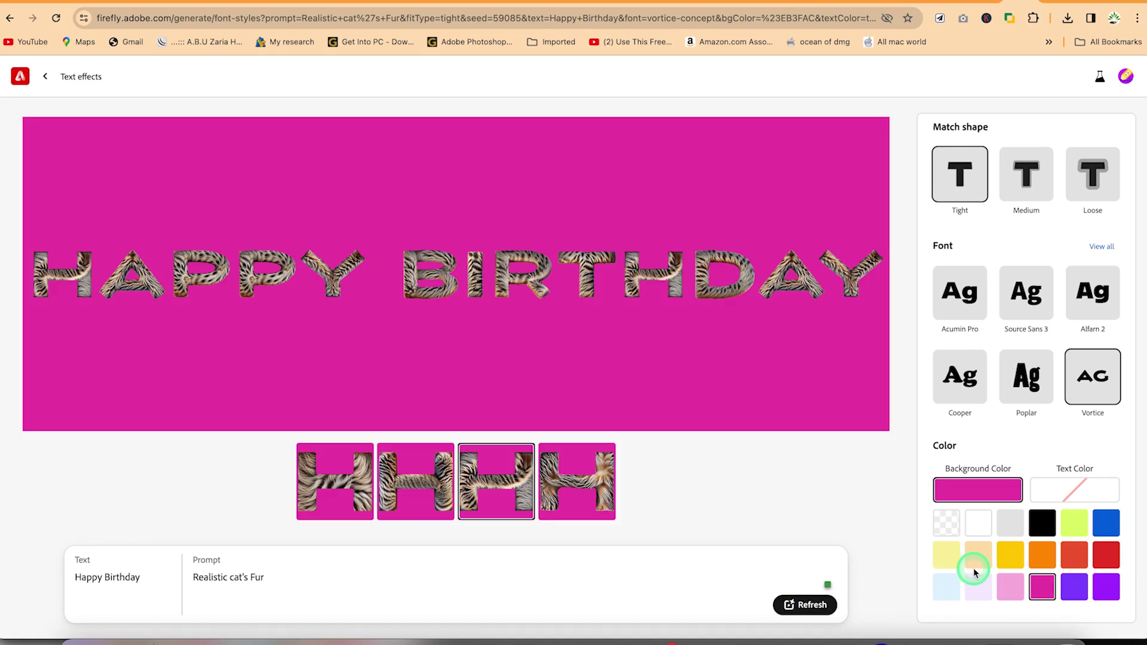
Set the background color to lime green and regenerate the text effect
click(1081, 533)
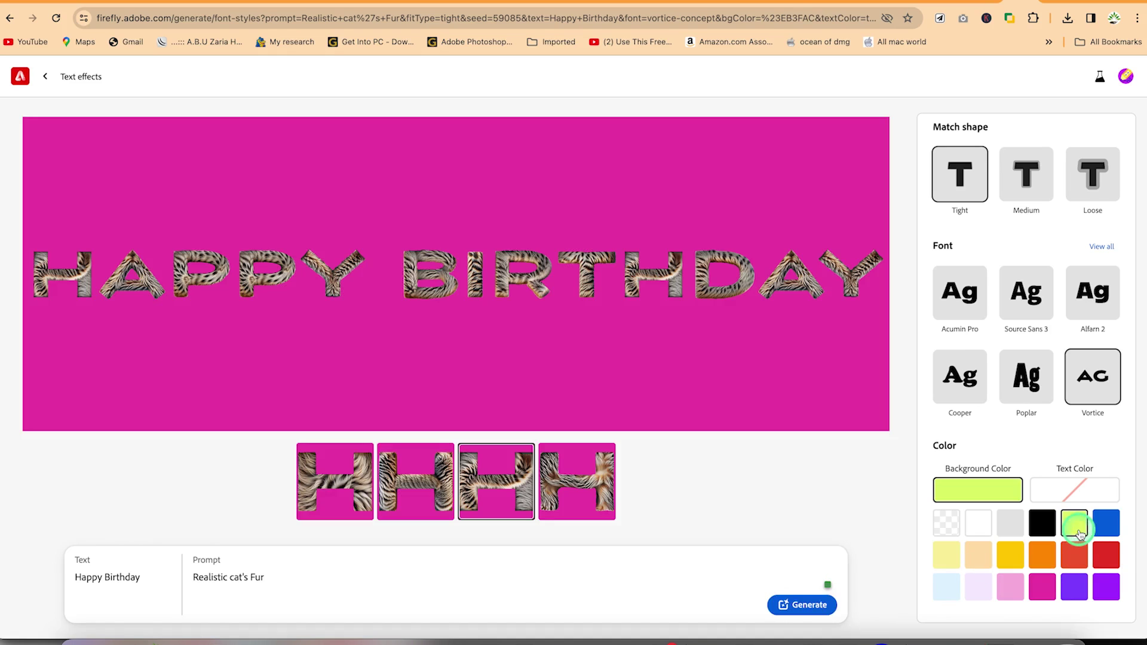
click(823, 607)
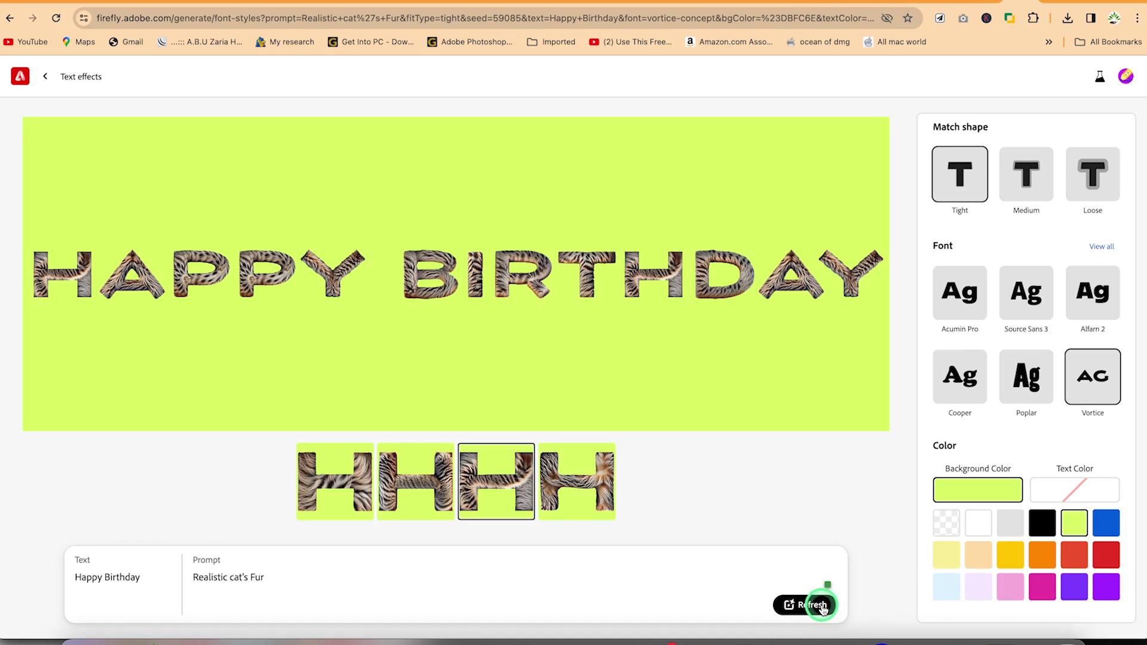
Try red as the text color and regenerate the text effect
click(1095, 493)
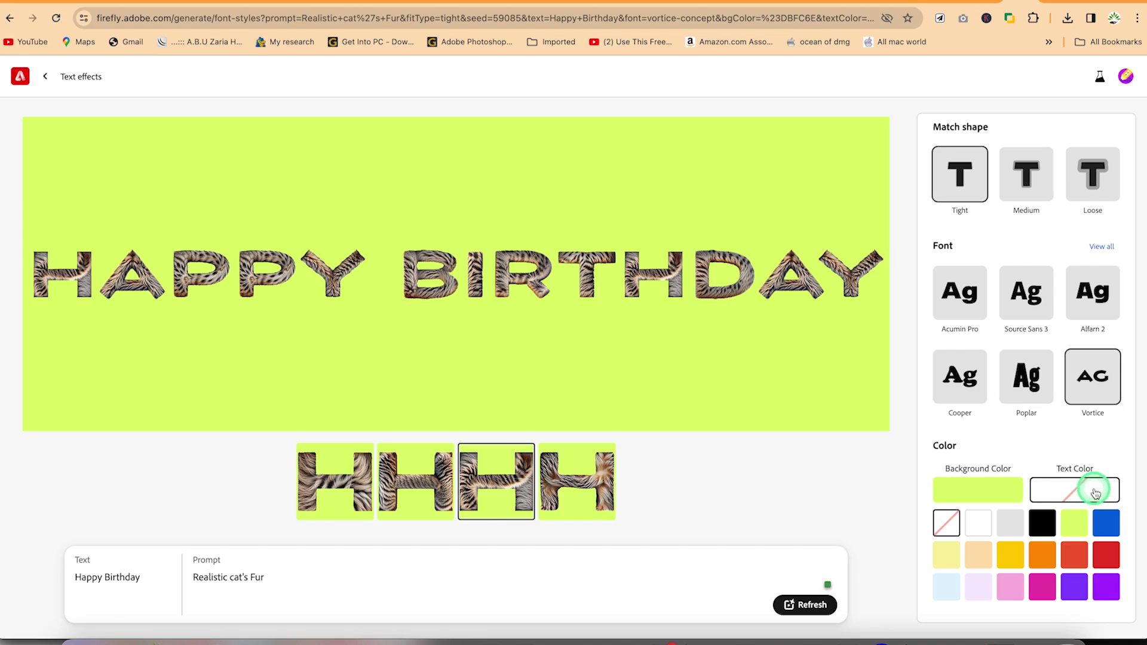
click(1082, 583)
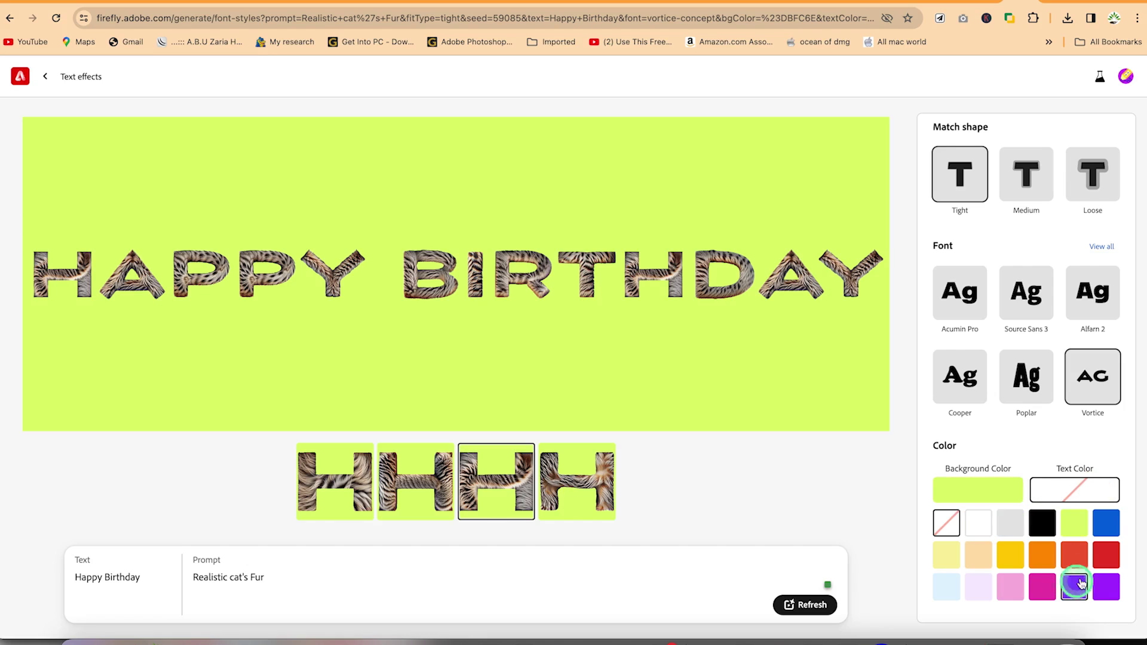
click(1106, 560)
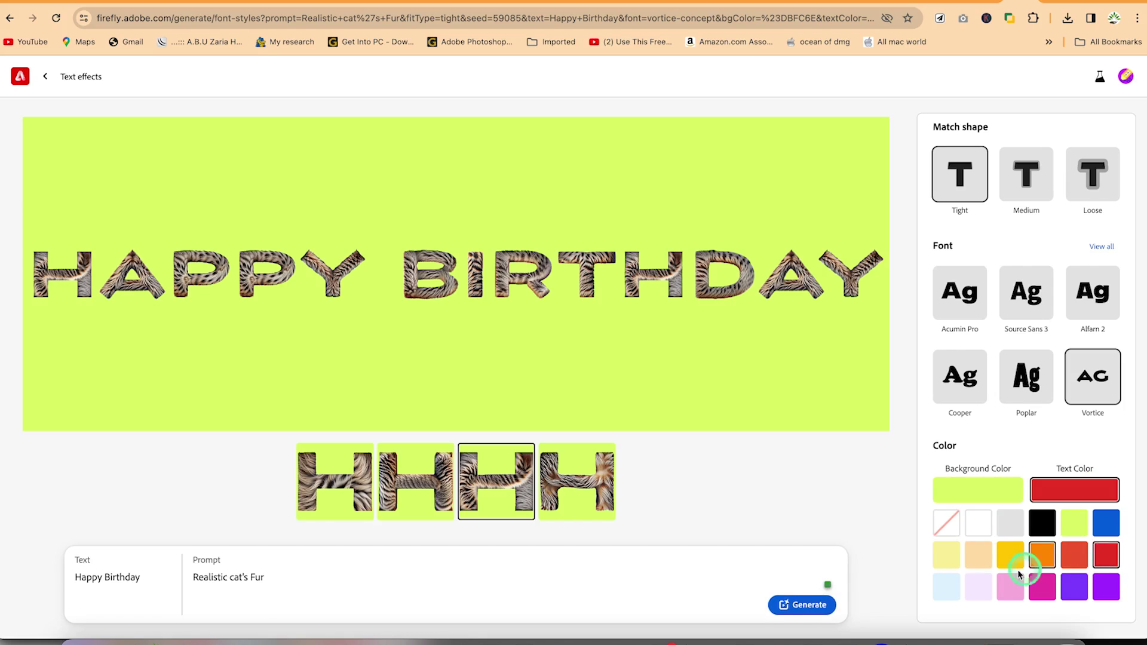
click(816, 606)
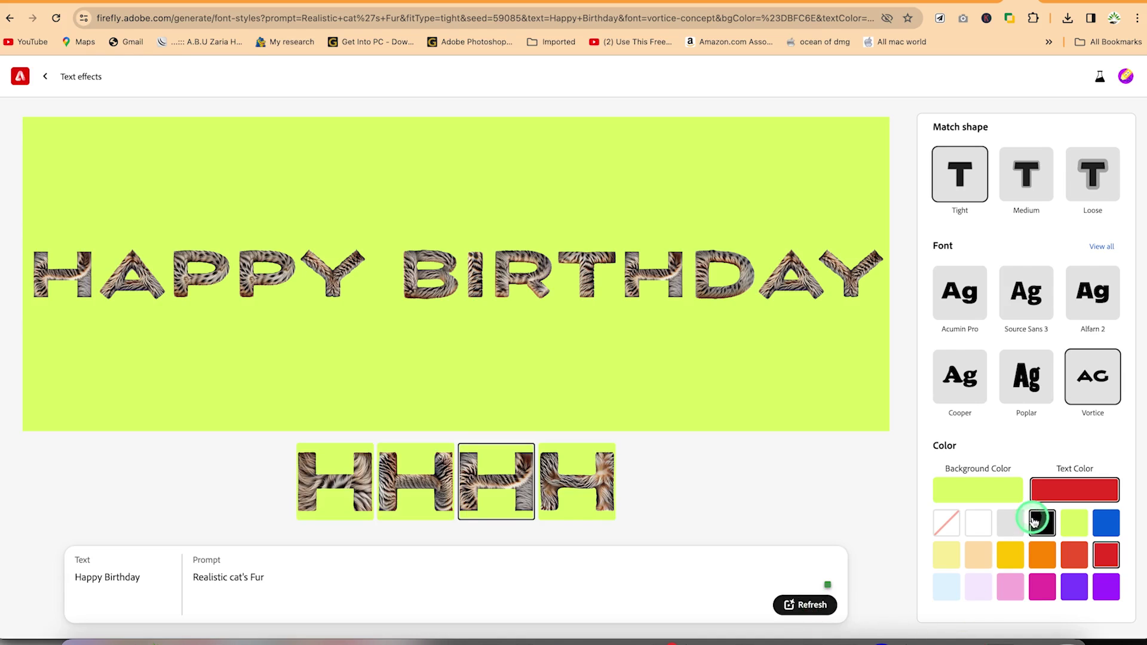
Set the text color to black and regenerate the text effect
click(1042, 528)
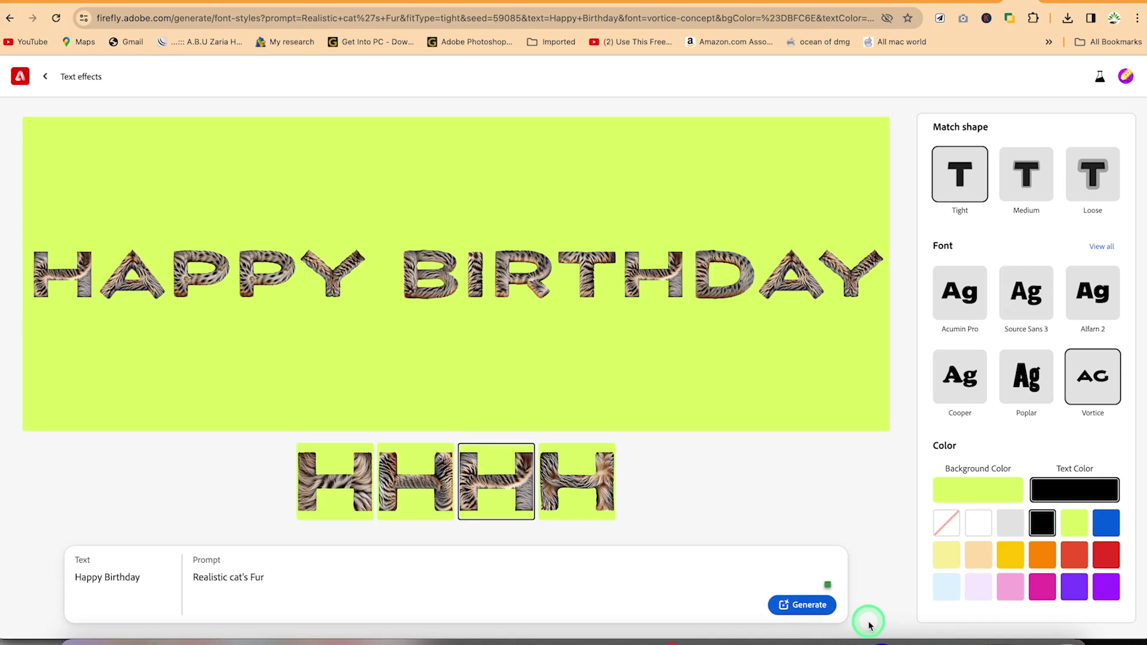
click(788, 606)
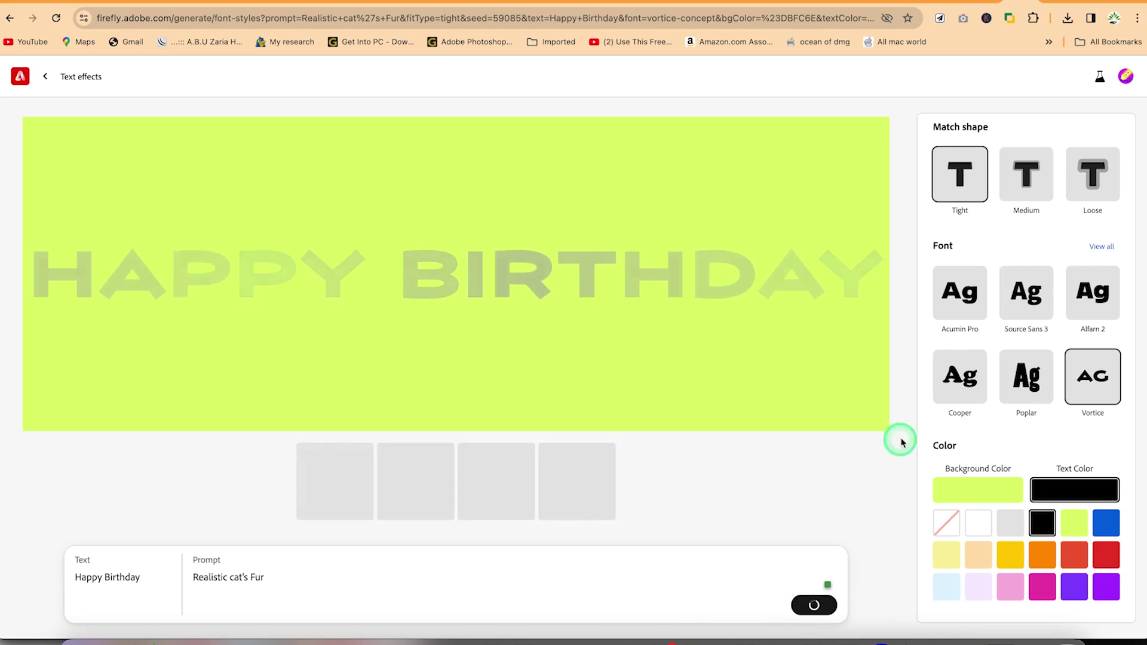
scroll(974, 245, up, 2)
scroll(978, 247, up, 3)
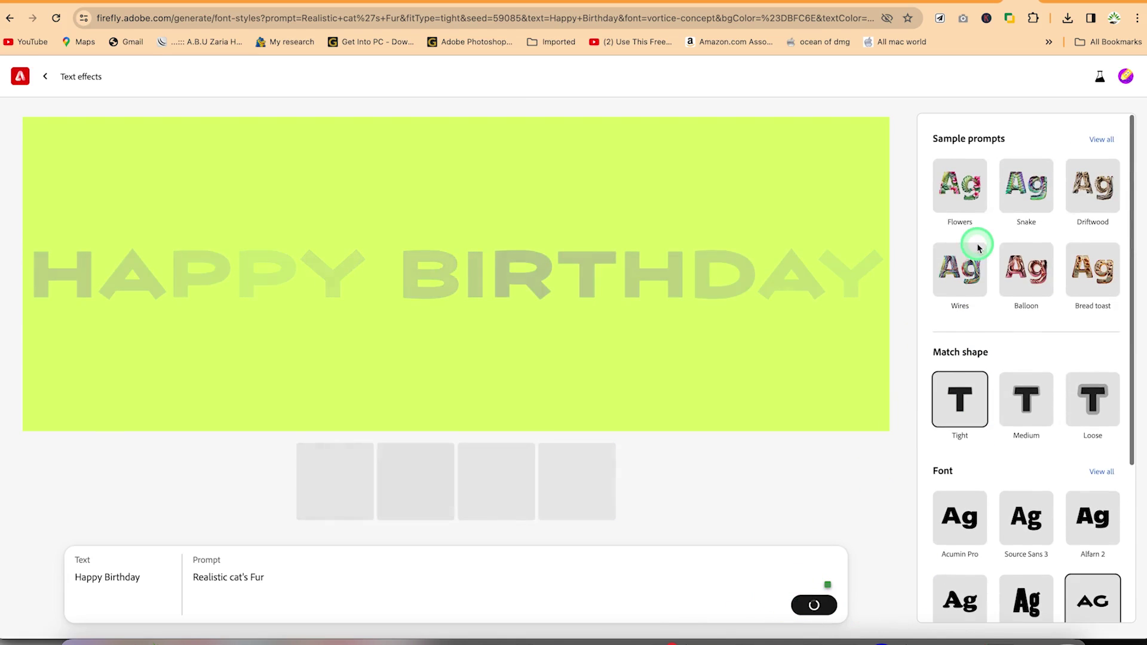
scroll(978, 248, down, 4)
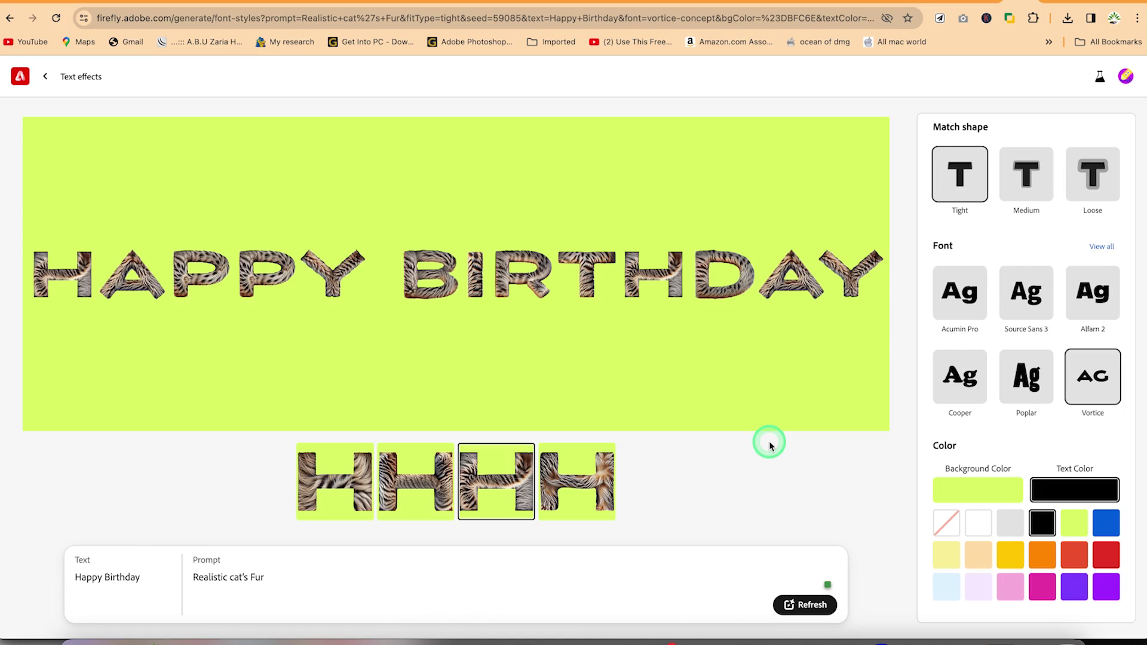
Apply the Snake sample prompt to the Happy Birthday lettering and generate the text effect
scroll(984, 463, up, 5)
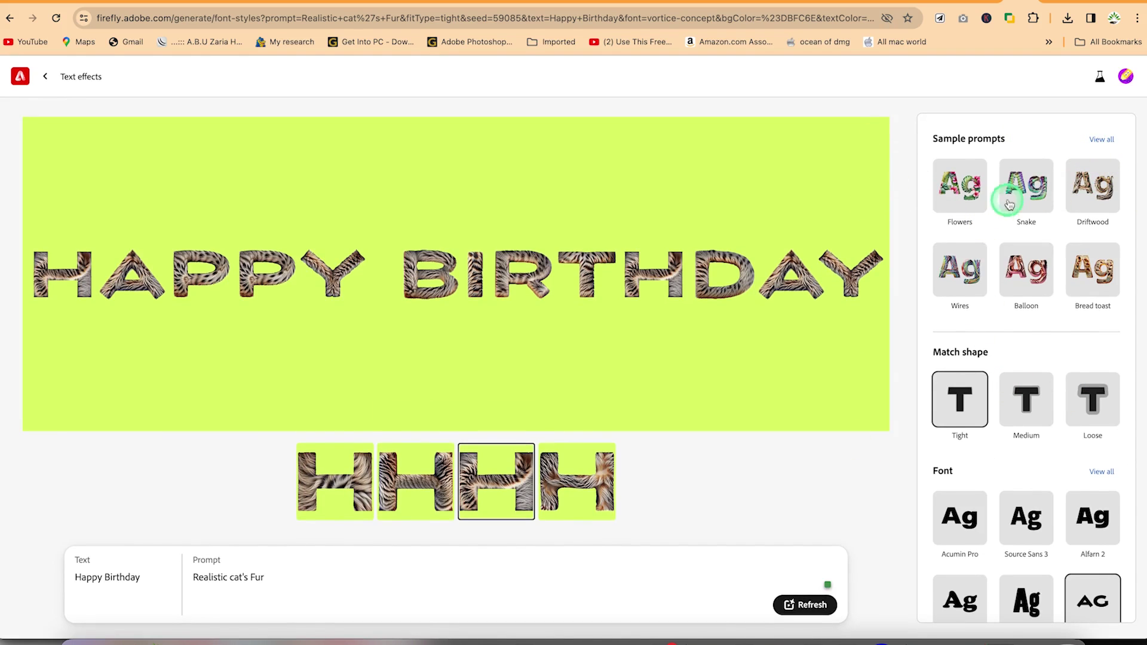
click(1044, 187)
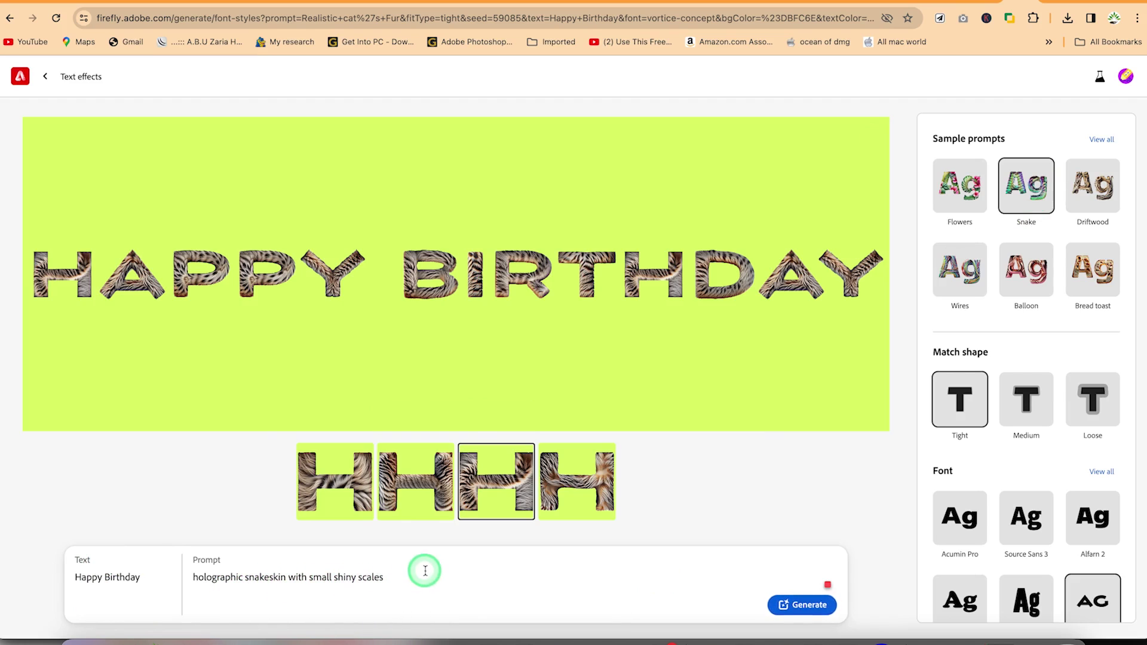
click(820, 607)
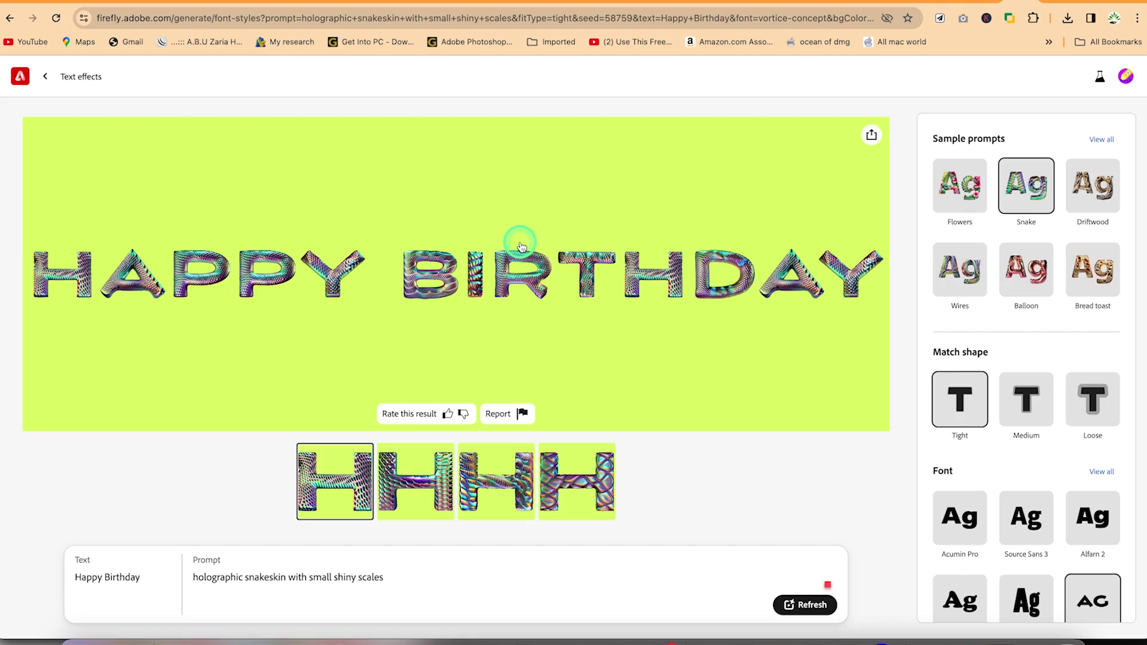
Set the background color to transparent and regenerate the snakeskin text effect
click(872, 135)
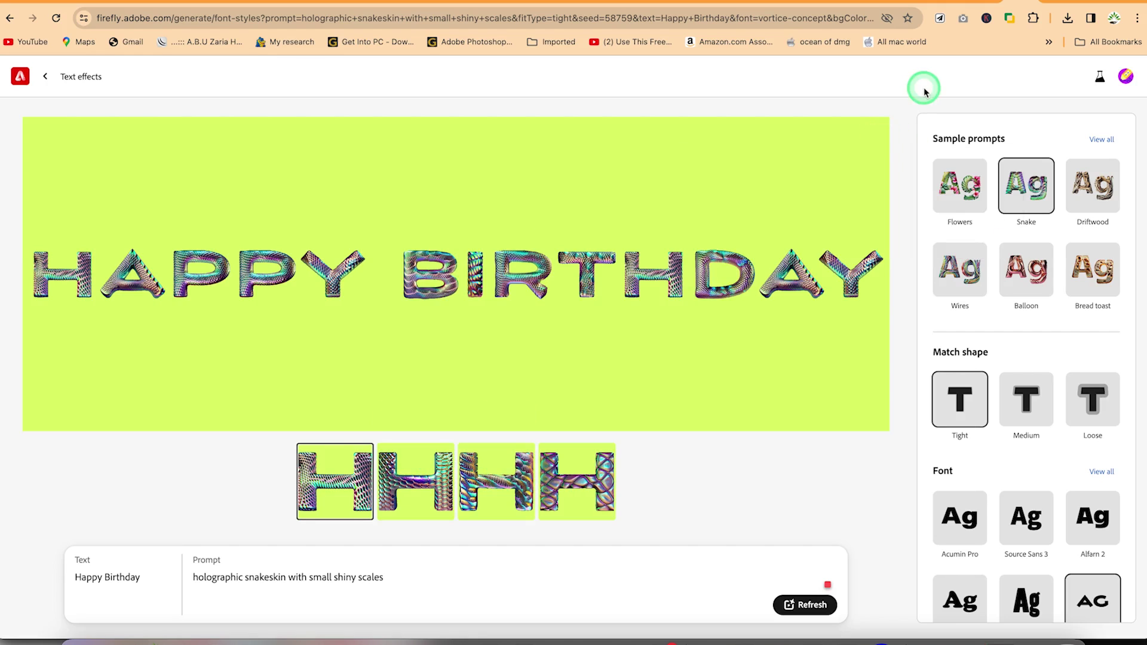
scroll(1016, 512, down, 4)
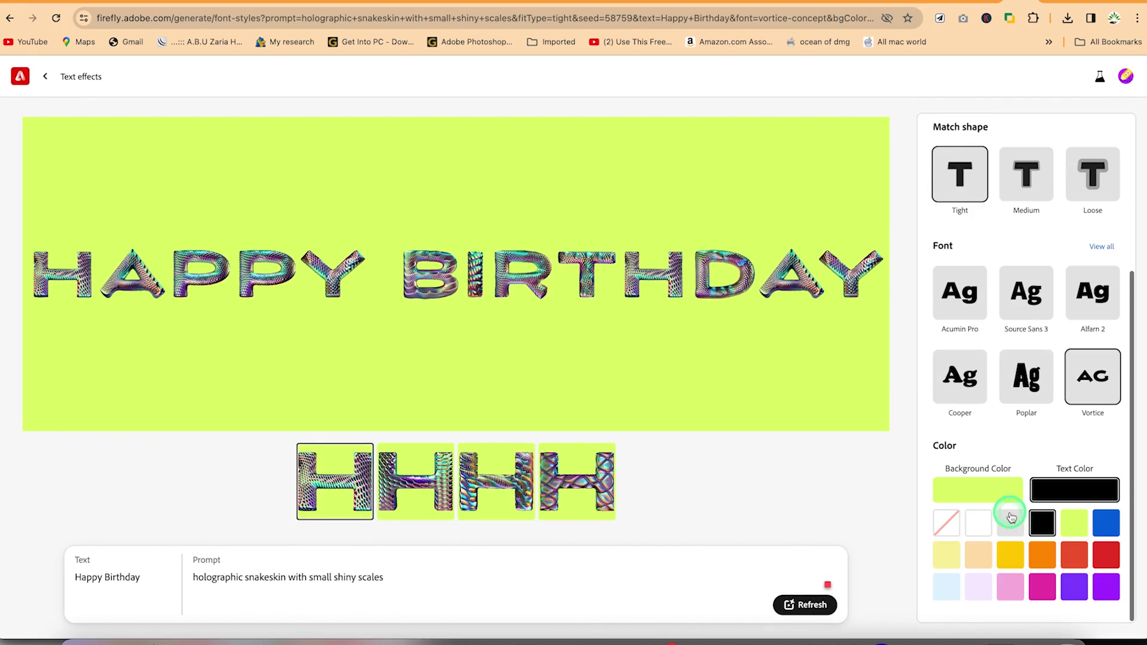
click(974, 491)
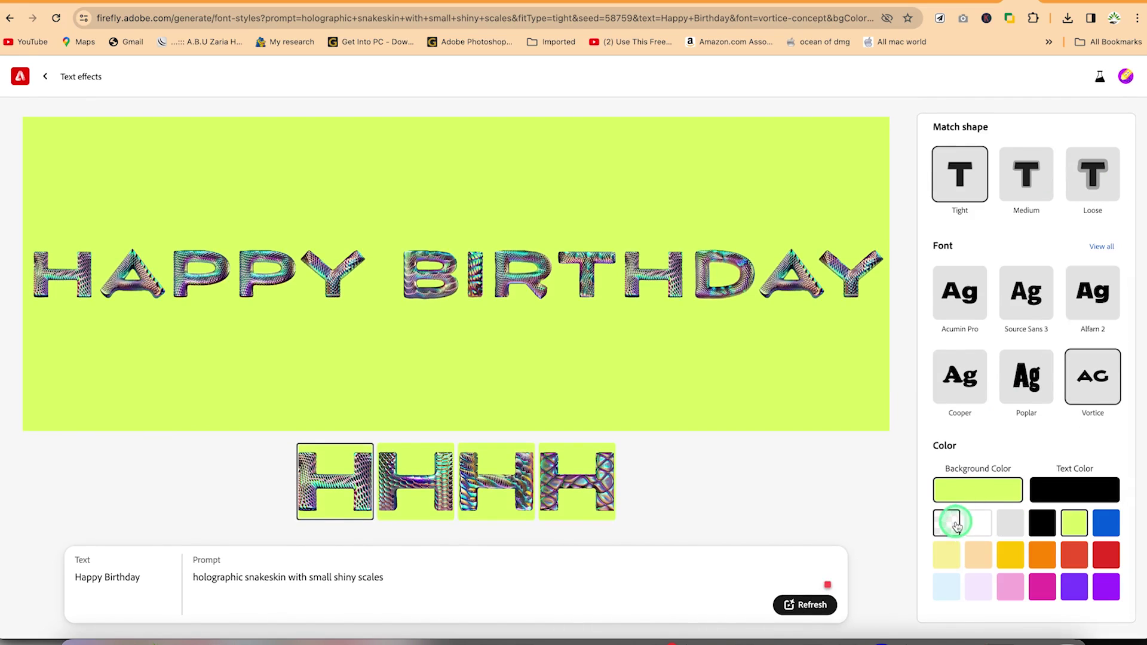
click(953, 524)
click(804, 616)
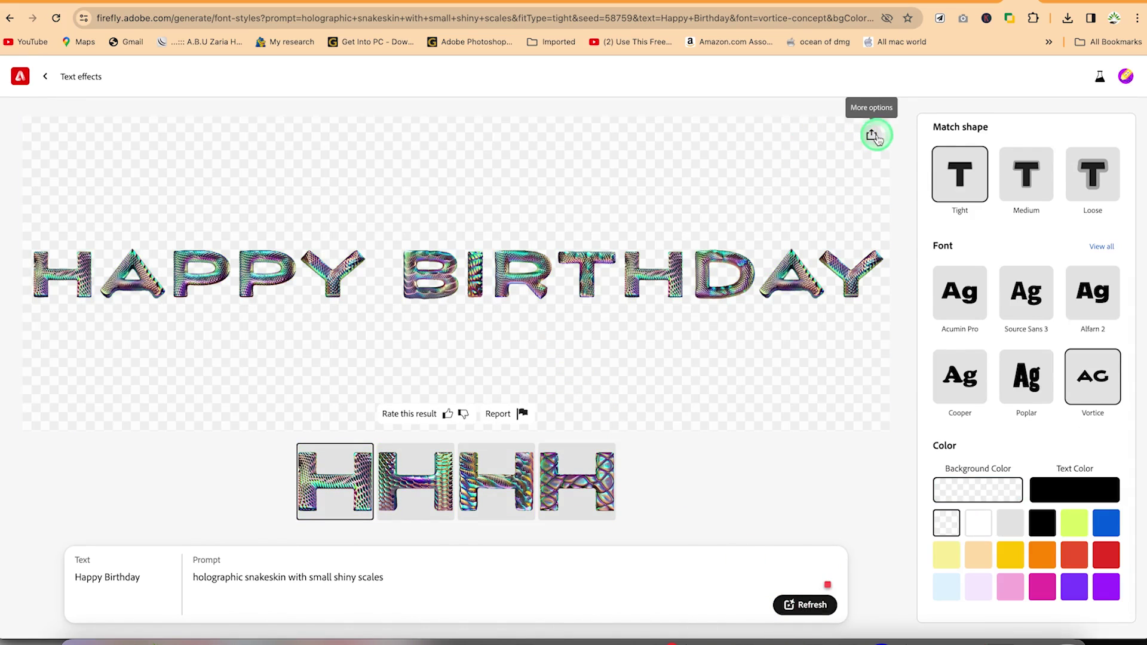
Download the transparent snakeskin Happy Birthday text effect
click(871, 135)
click(935, 171)
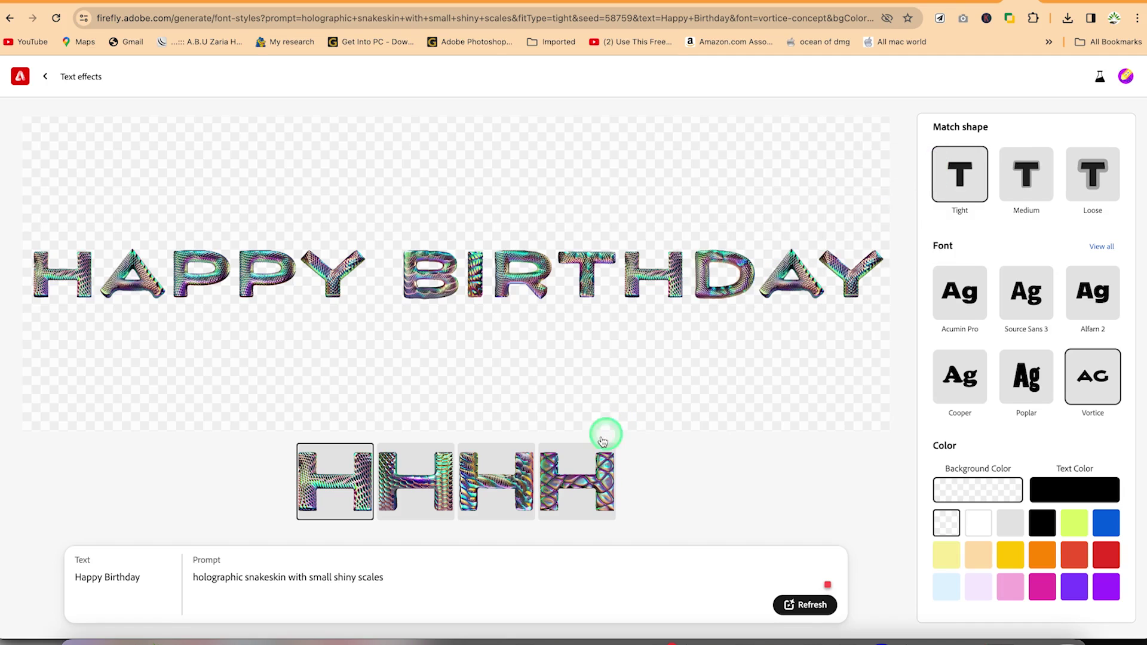
click(708, 499)
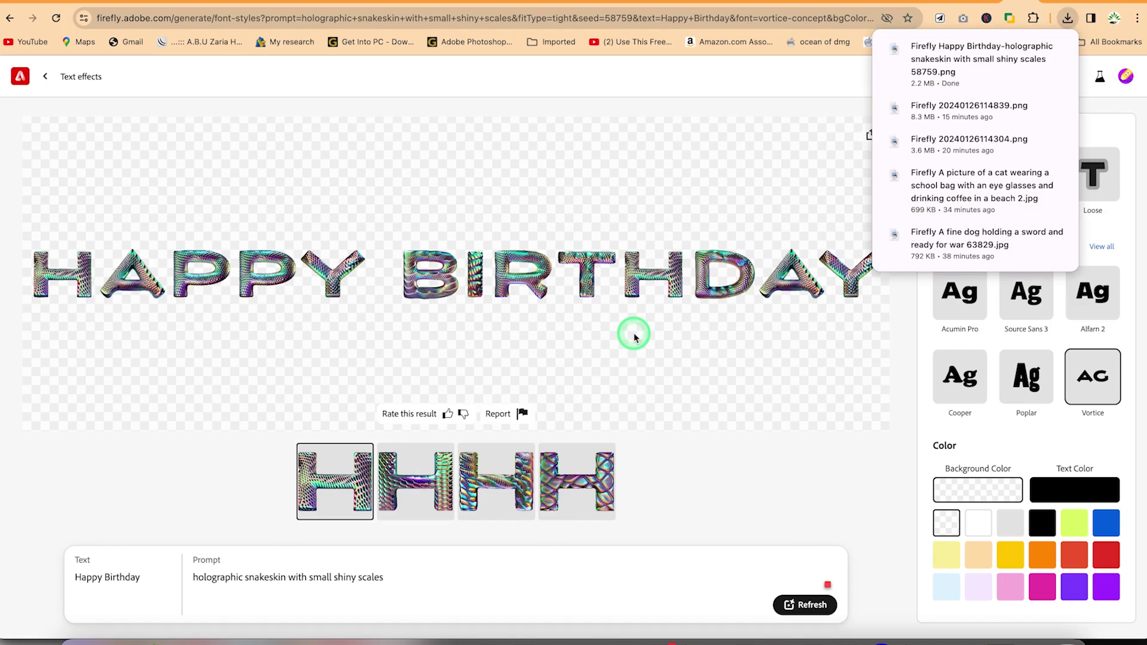
Show the downloaded Happy Birthday PNG in the Downloads folder, view it full size and close the preview
click(1036, 49)
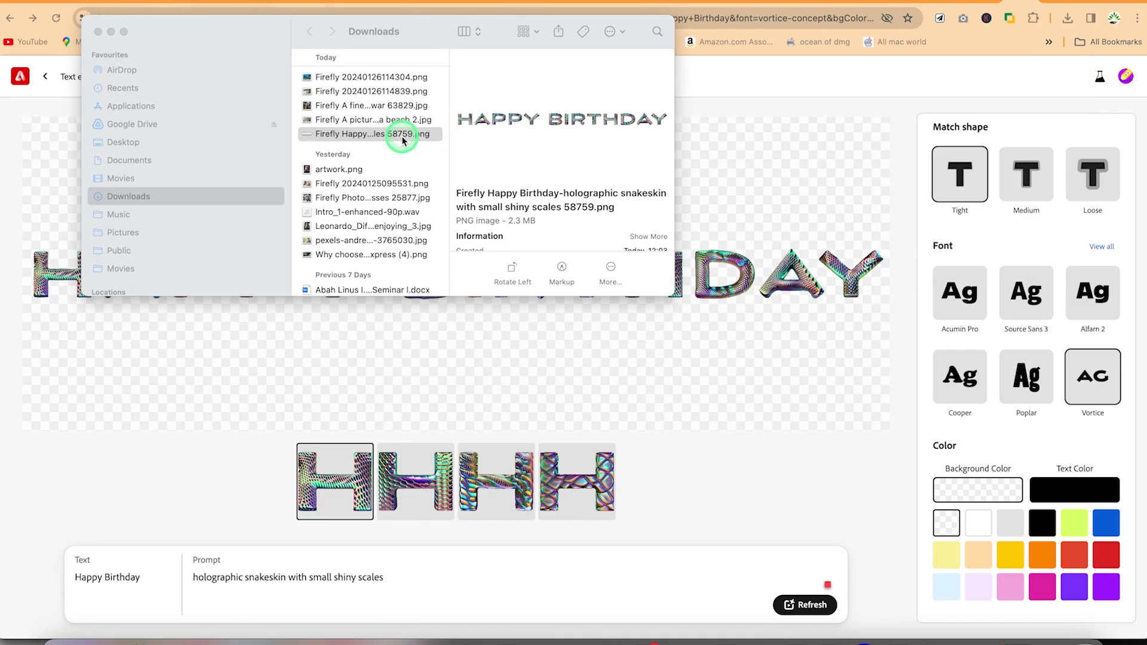
double_click(402, 136)
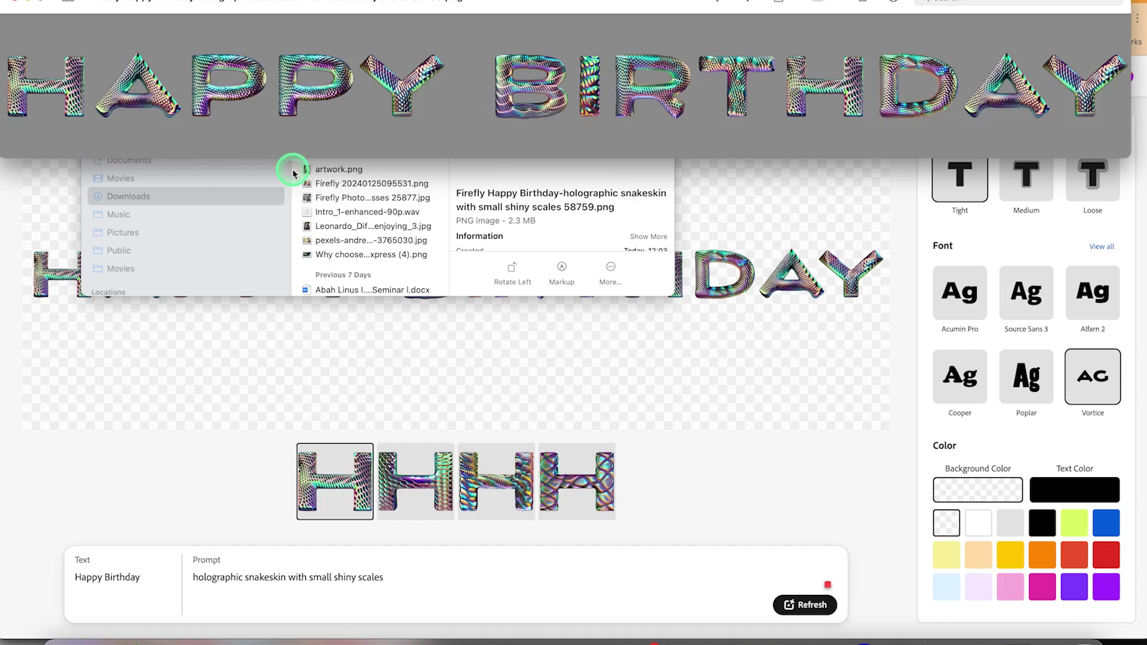
click(14, 4)
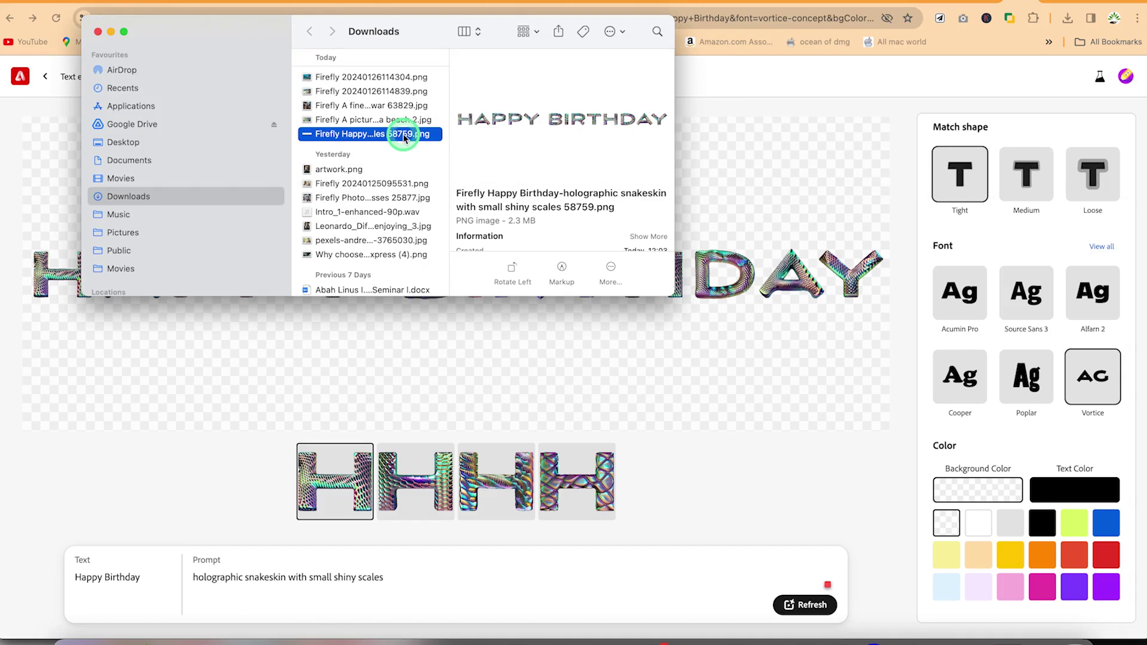
Switch to PowerPoint, paste the Happy Birthday PNG onto blank slide 4 and enlarge it to about 35 cm wide
key(super+Tab)
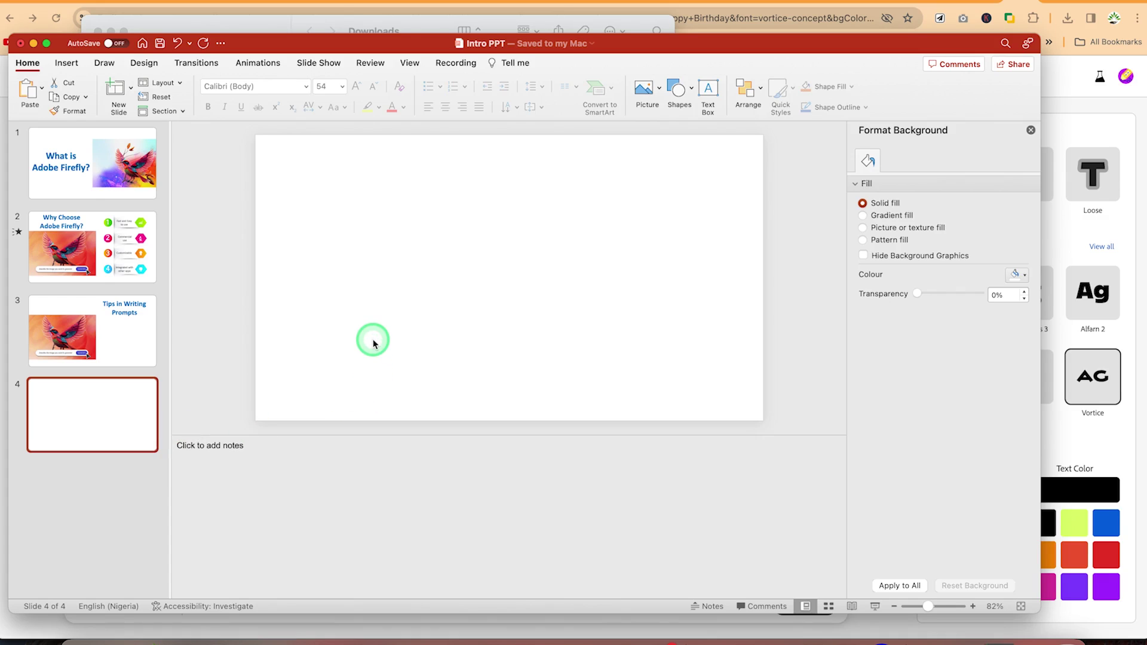
key(super+v)
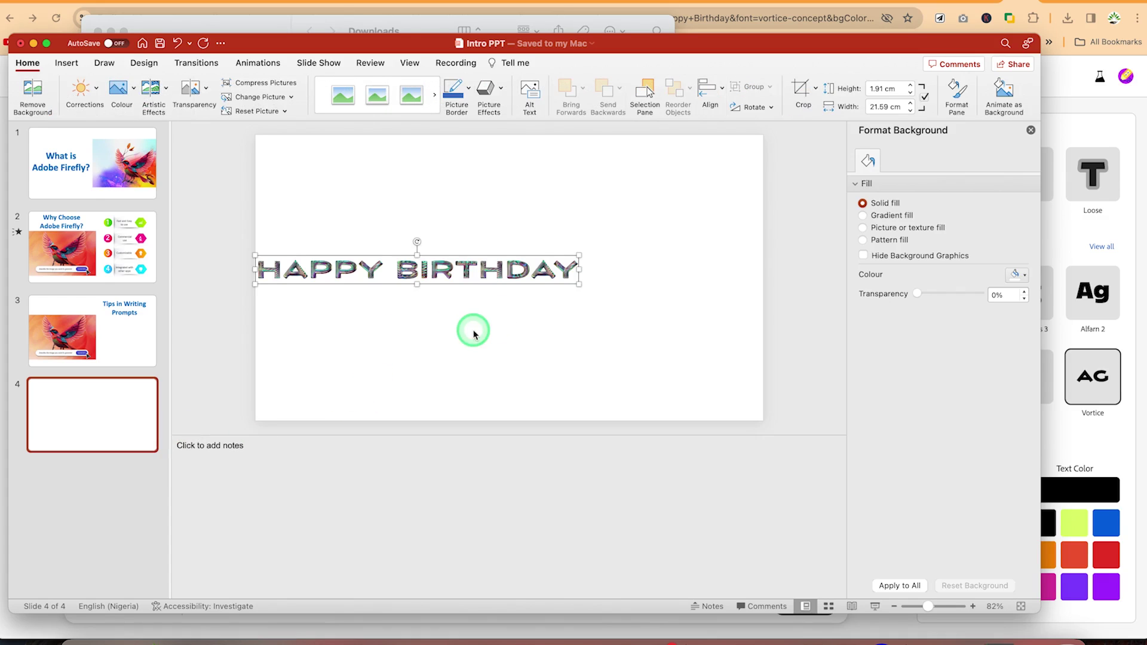
click(578, 284)
drag(578, 283, 598, 304)
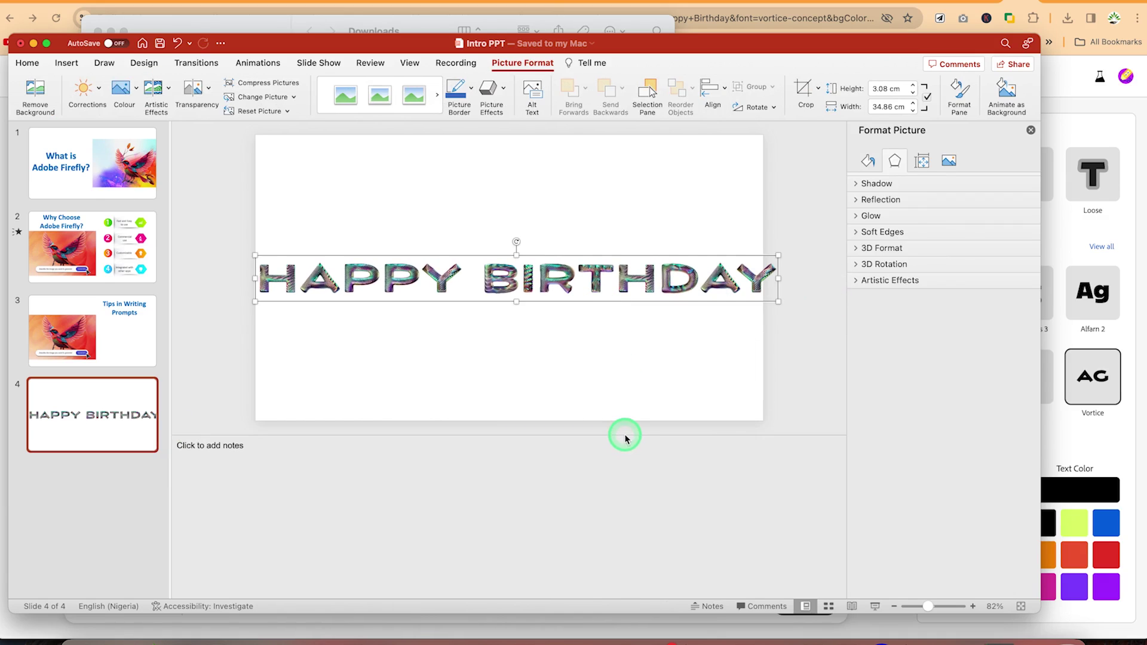
drag(624, 438, 665, 552)
click(539, 389)
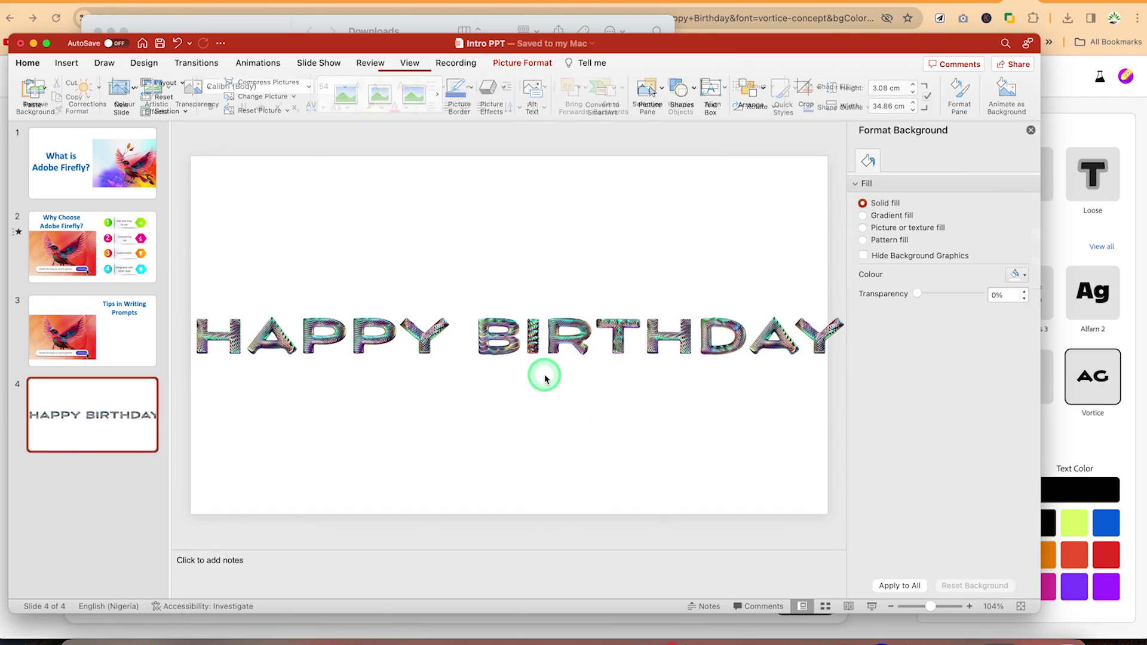
Switch back to Adobe Firefly in the browser and open the "Blue purple and green" cat sample in Generative recolor
click(1129, 456)
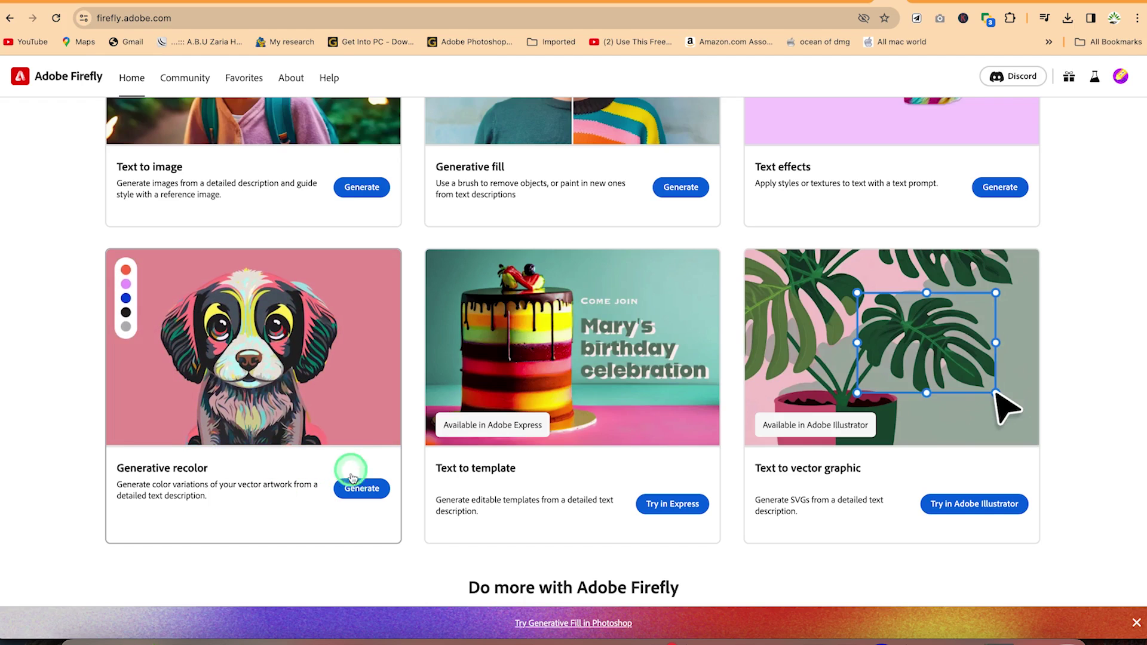
click(364, 489)
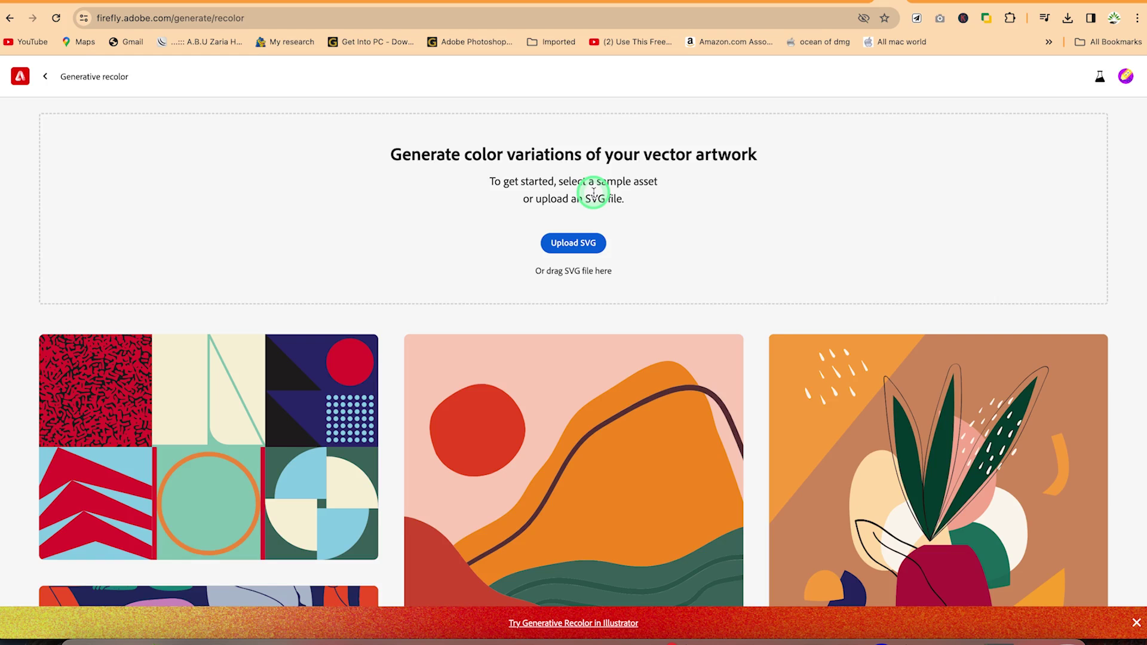
scroll(593, 192, down, 10)
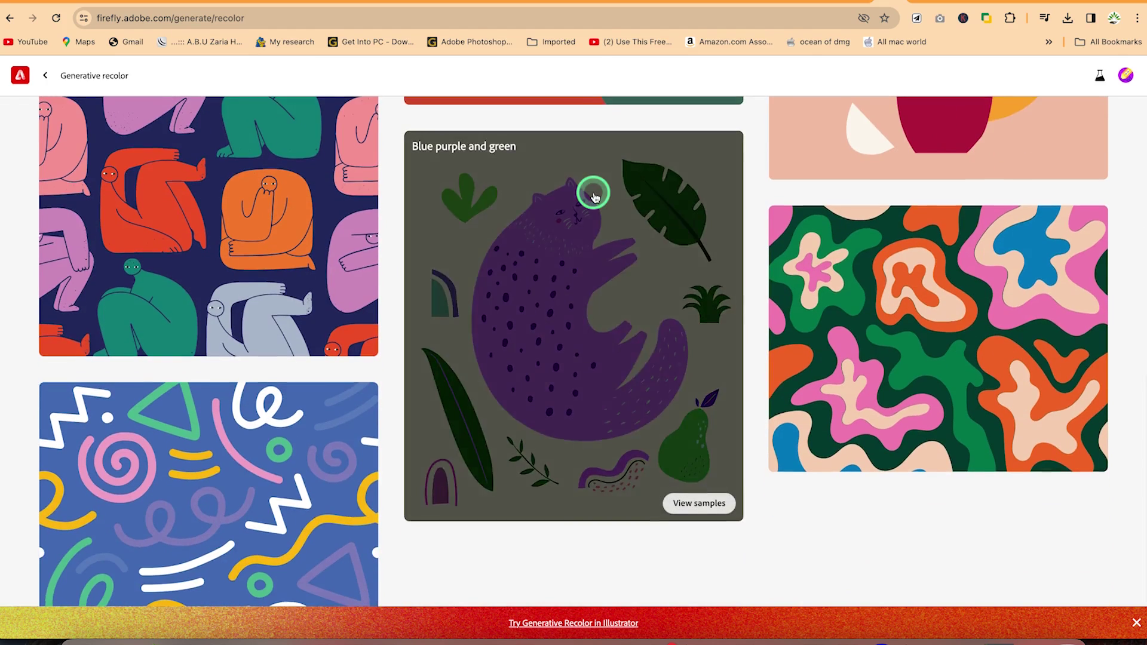
click(547, 362)
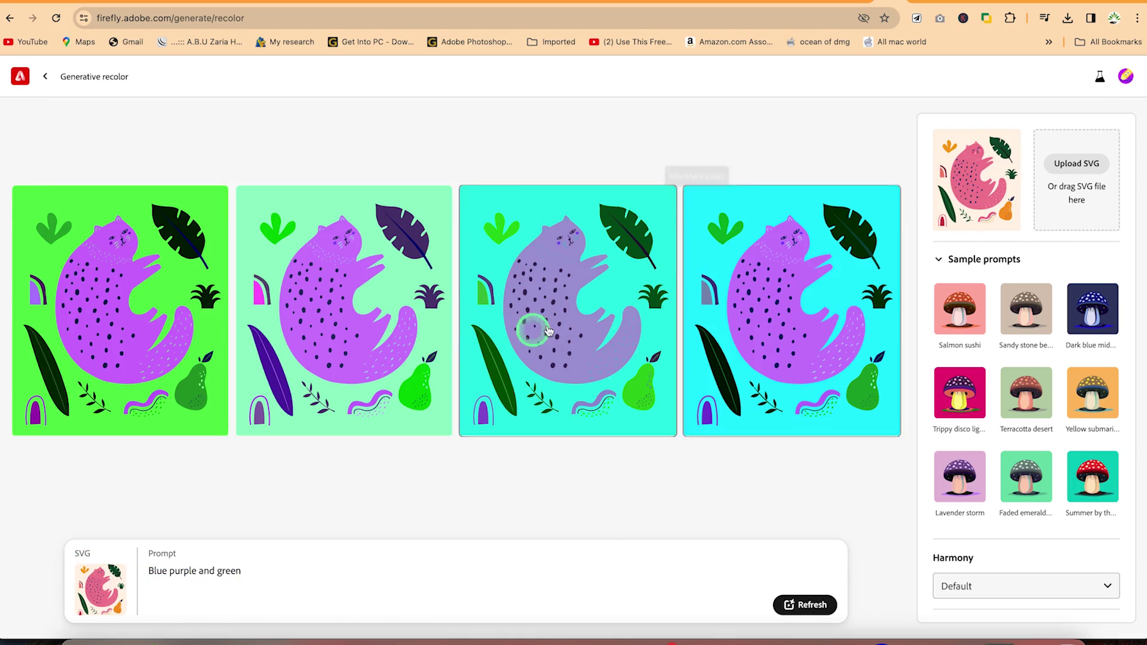
click(684, 374)
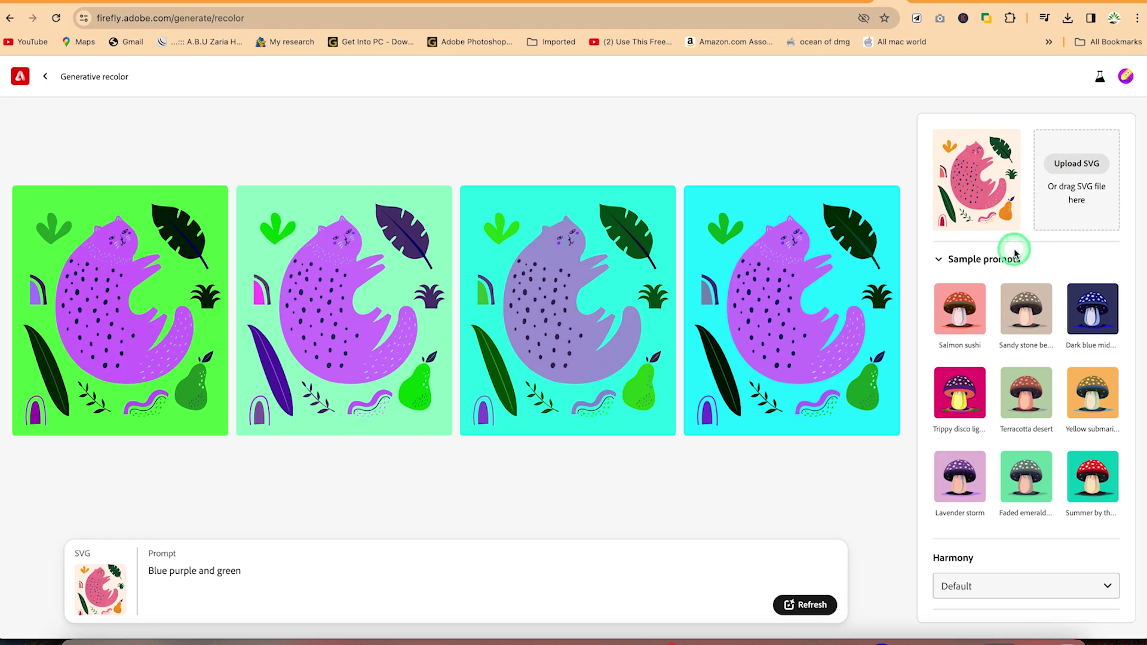
Apply the "Summer by the sea" sample prompt to the cat artwork and generate new color variations
click(1087, 489)
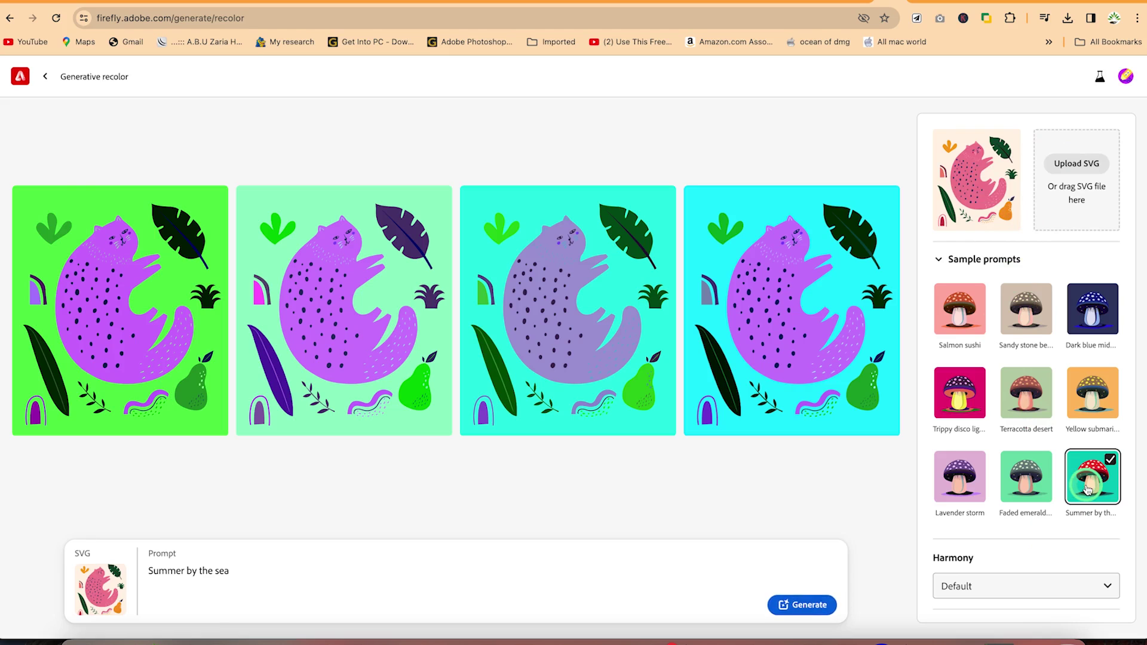
click(821, 607)
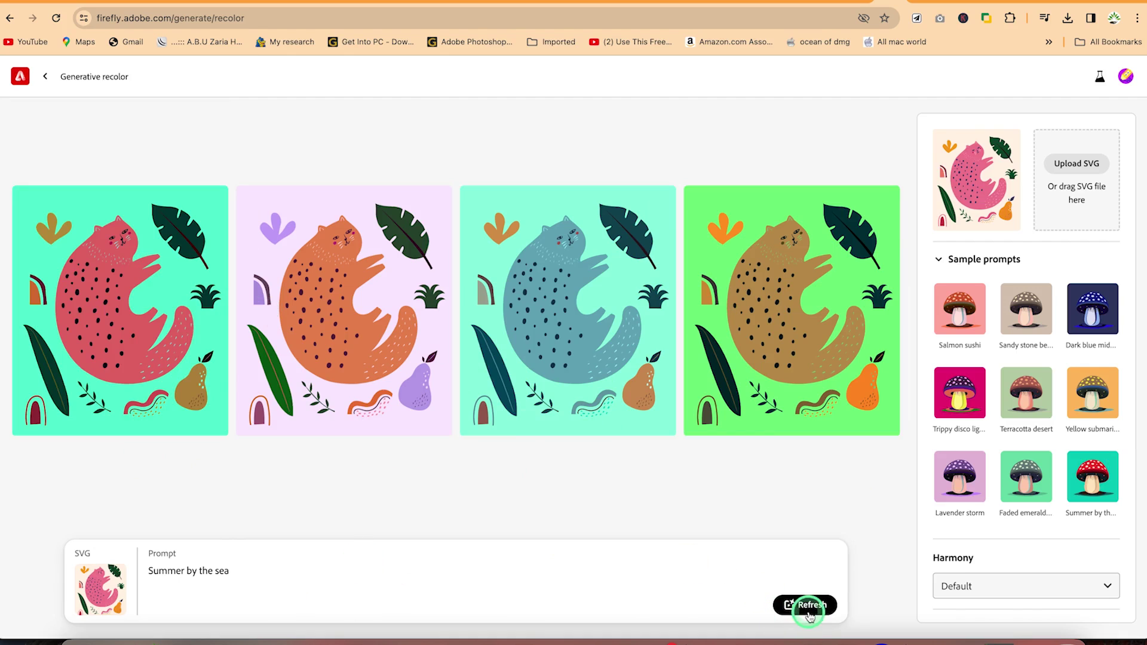
Examine the color swatches and the available Harmony options for recoloring, leaving the harmony on Default
scroll(1055, 534, down, 3)
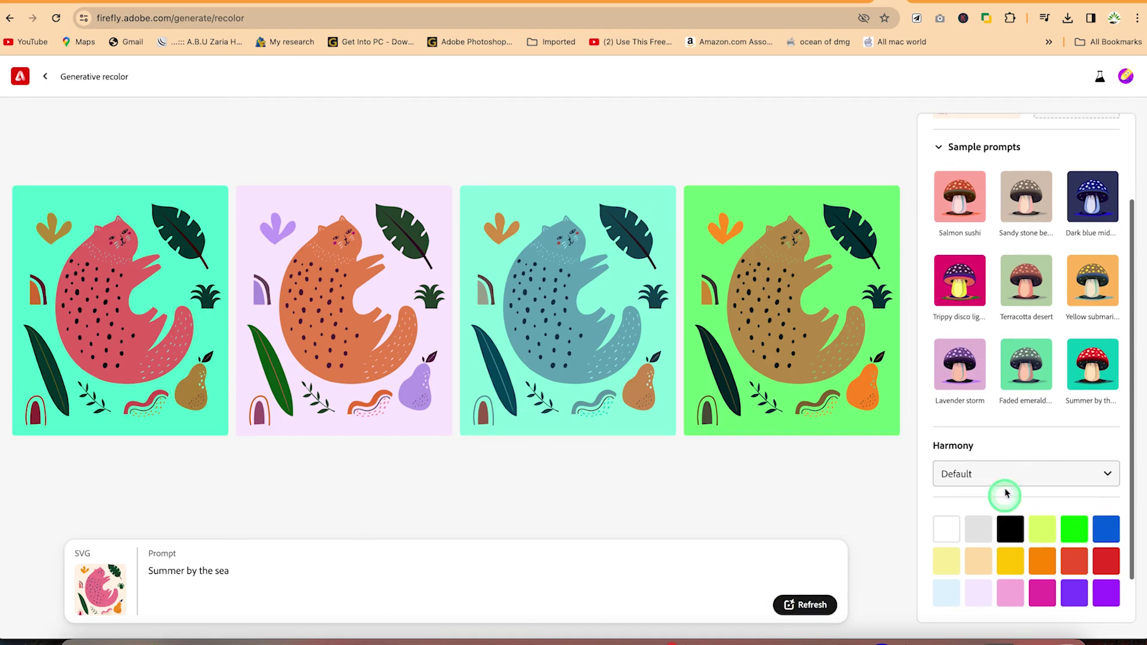
scroll(1029, 529, down, 2)
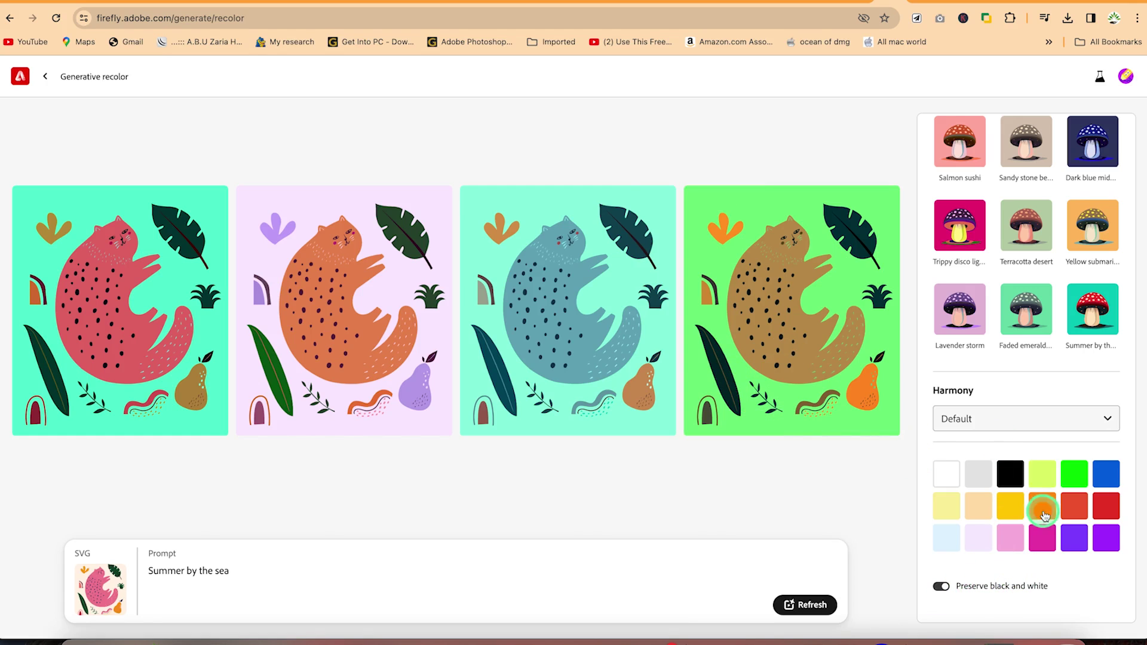
click(1021, 429)
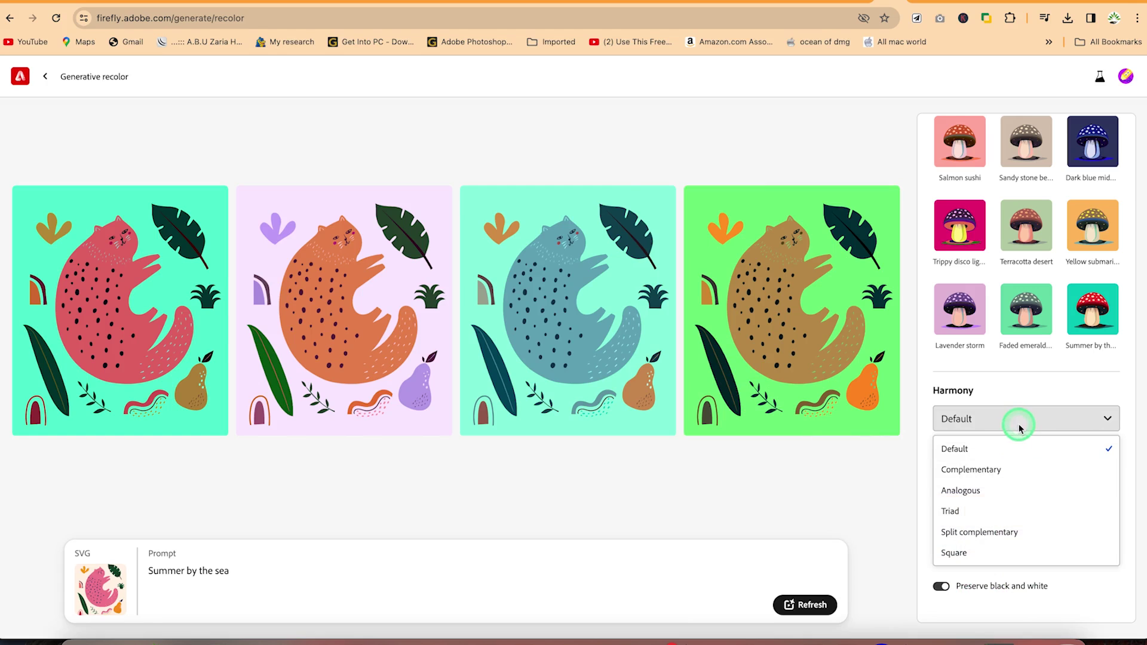
click(1036, 372)
scroll(1036, 372, up, 3)
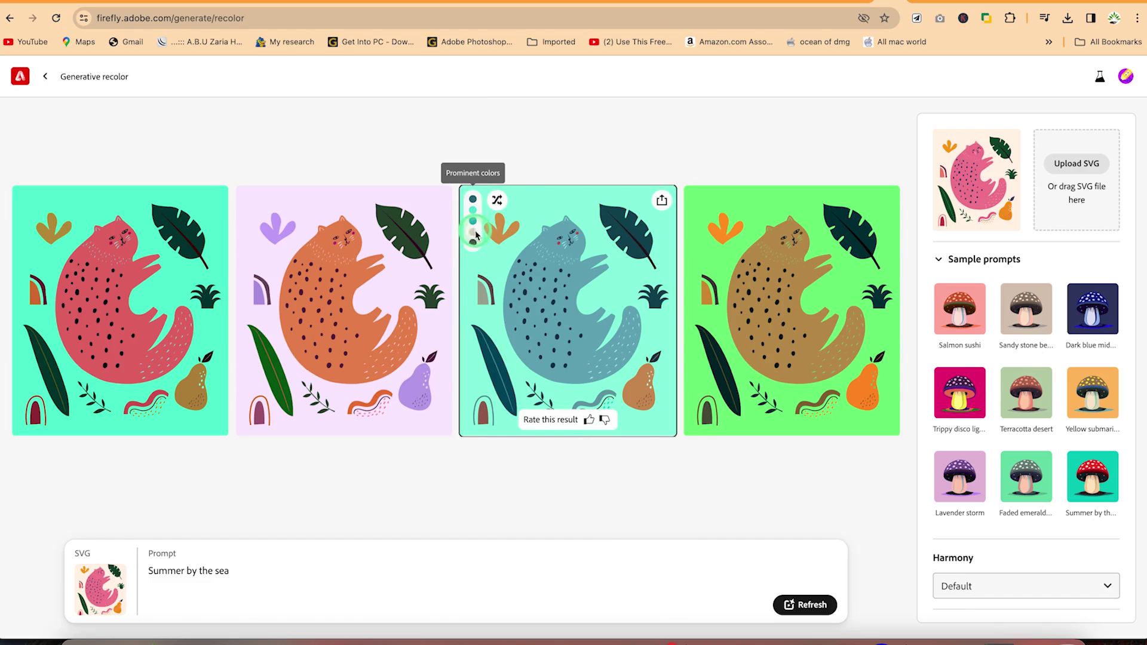
Shuffle the colors of the third cat variation several times
click(498, 200)
click(499, 201)
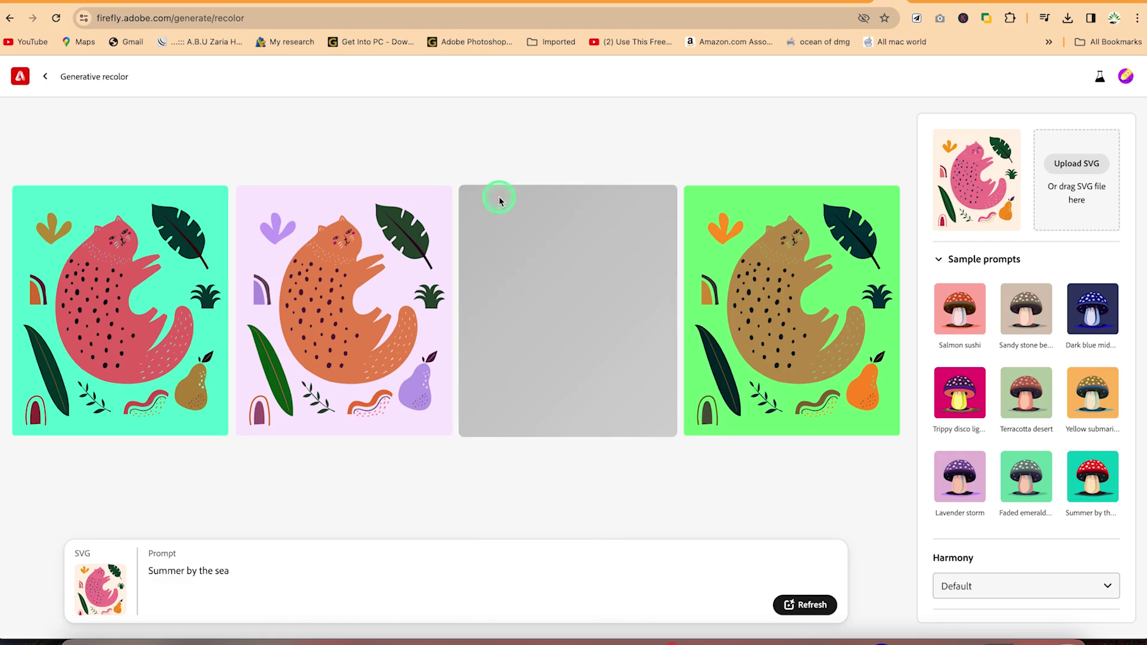
click(497, 209)
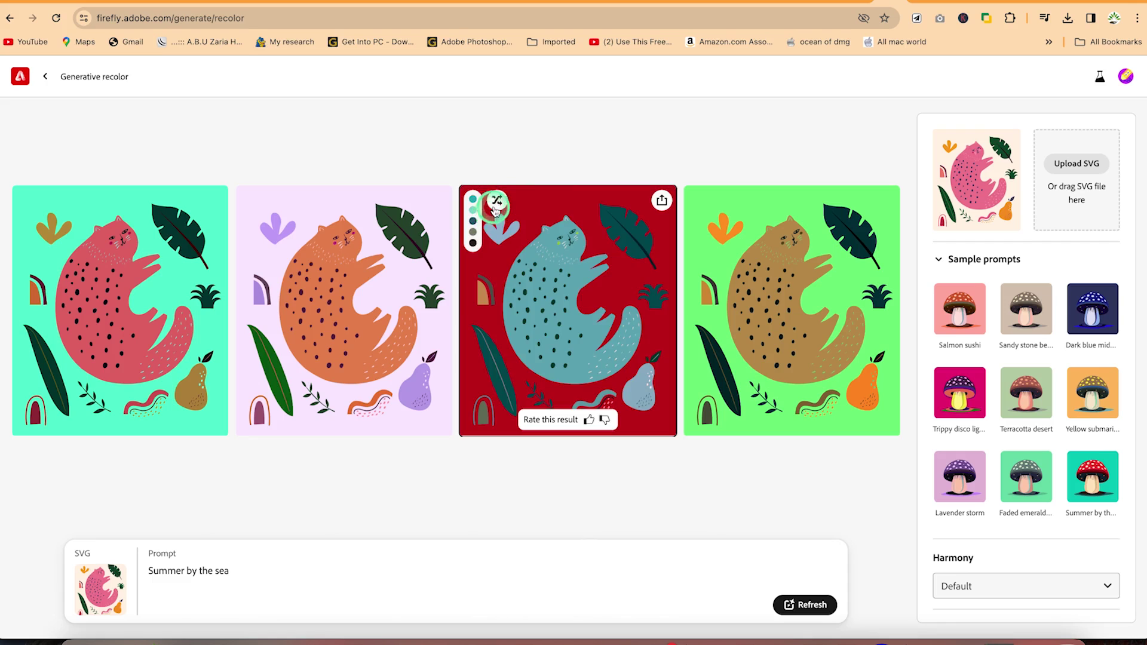
click(498, 203)
click(498, 202)
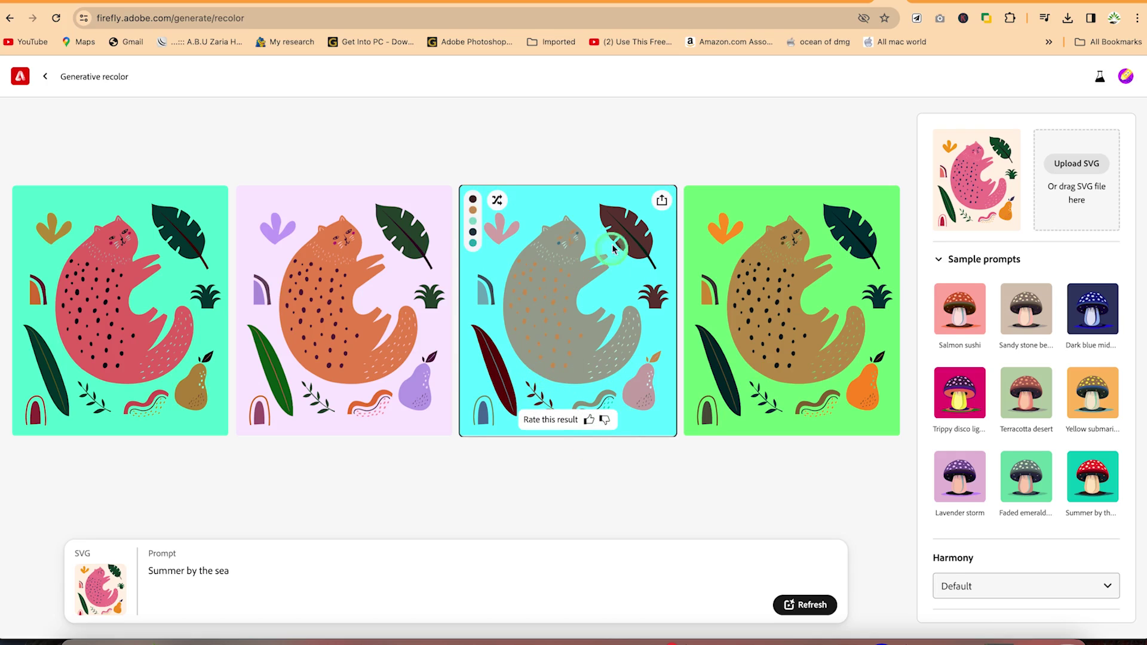
View the download, copy and Adobe Express options for the third cat variation and dismiss them
click(662, 202)
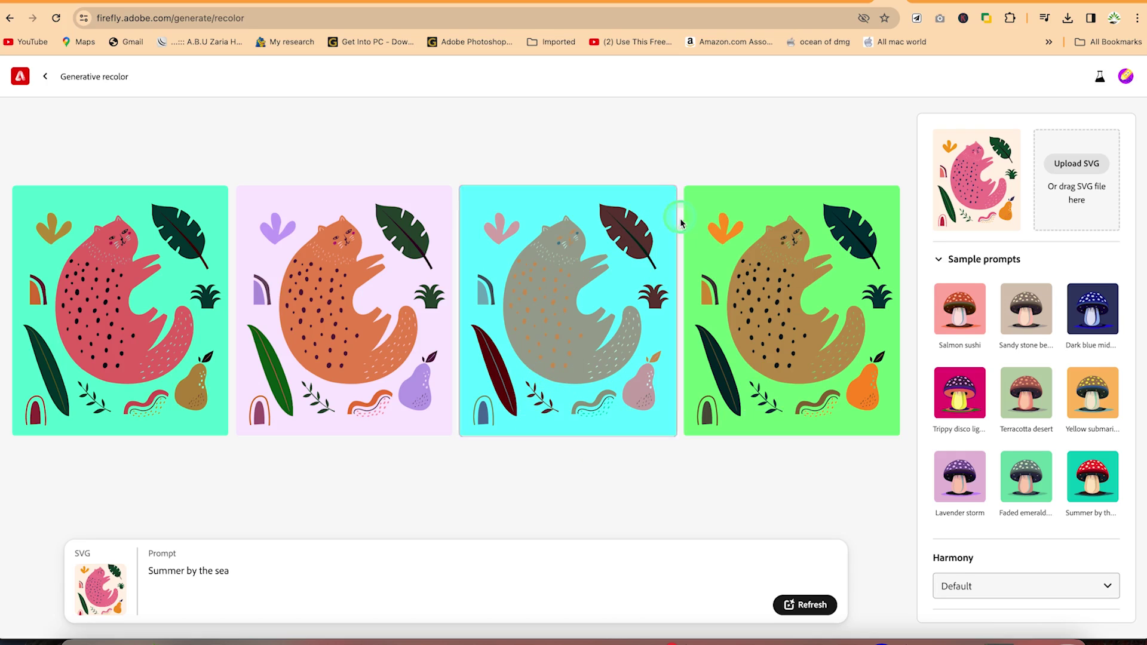
click(661, 200)
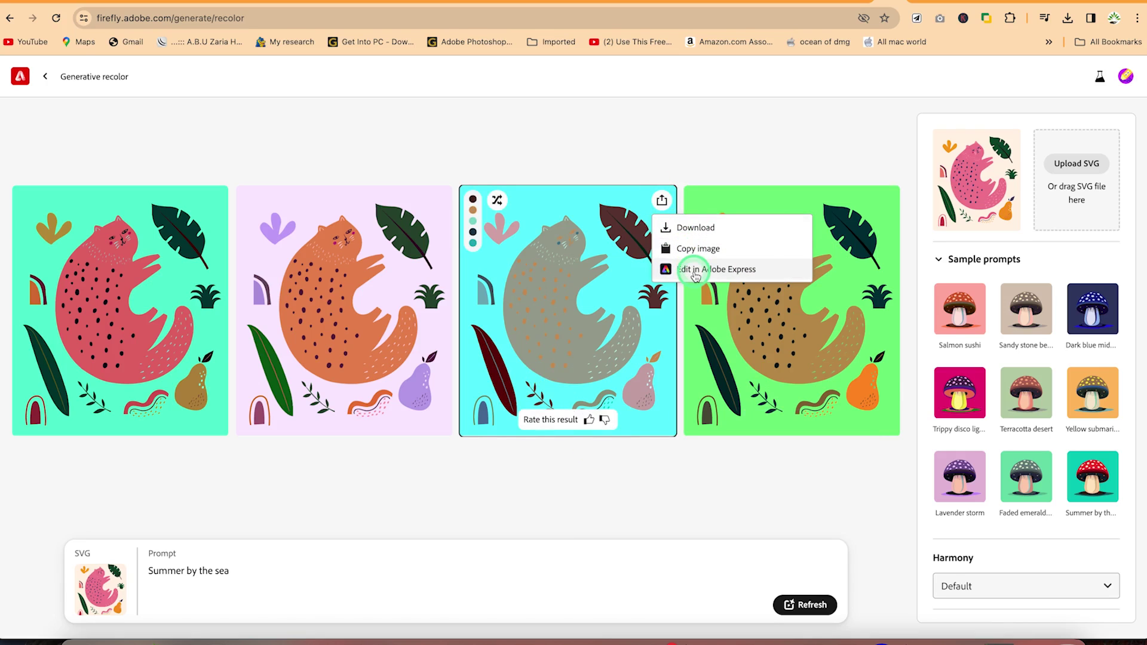
click(608, 112)
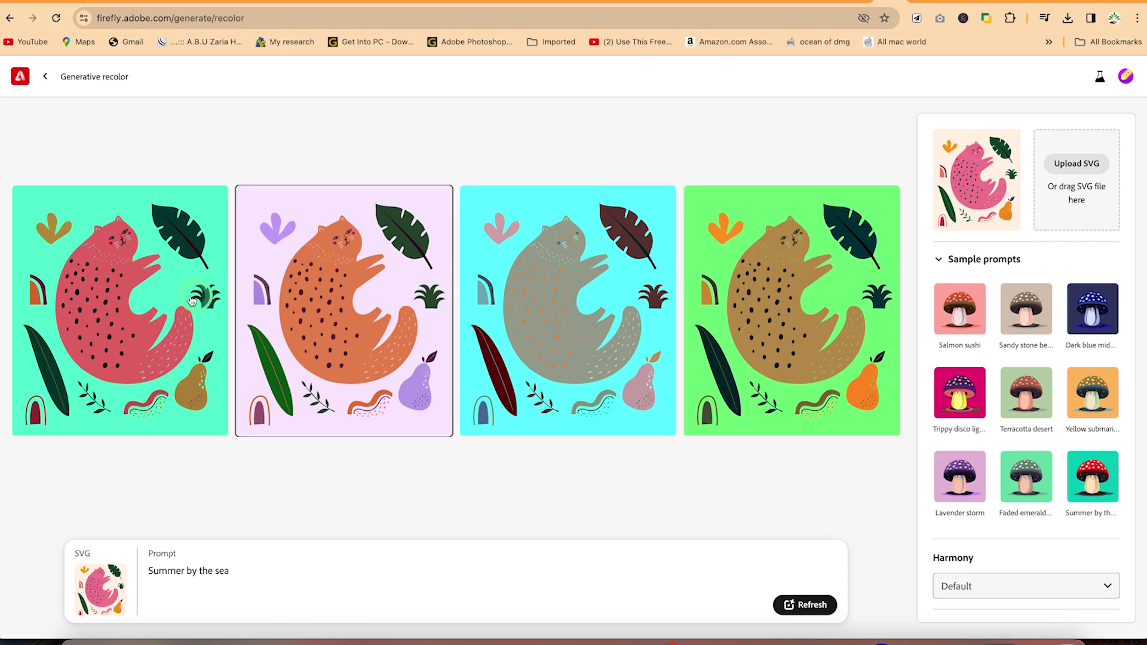
Leave the cat variations and return to the Generative recolor start page
mouse_move(325, 315)
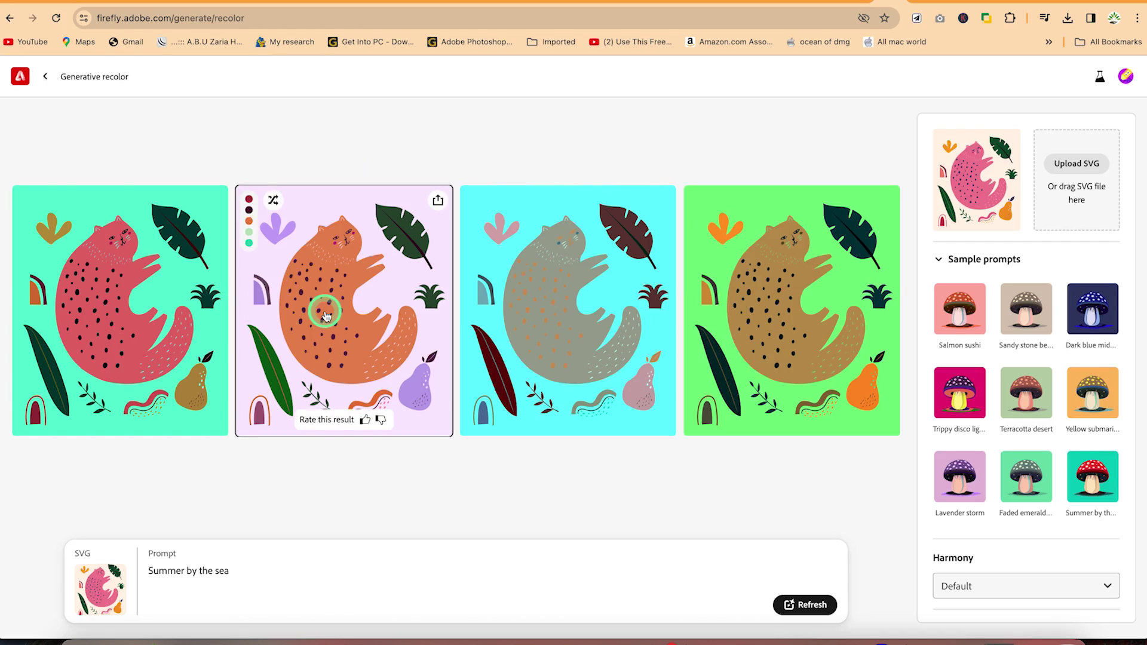
click(47, 78)
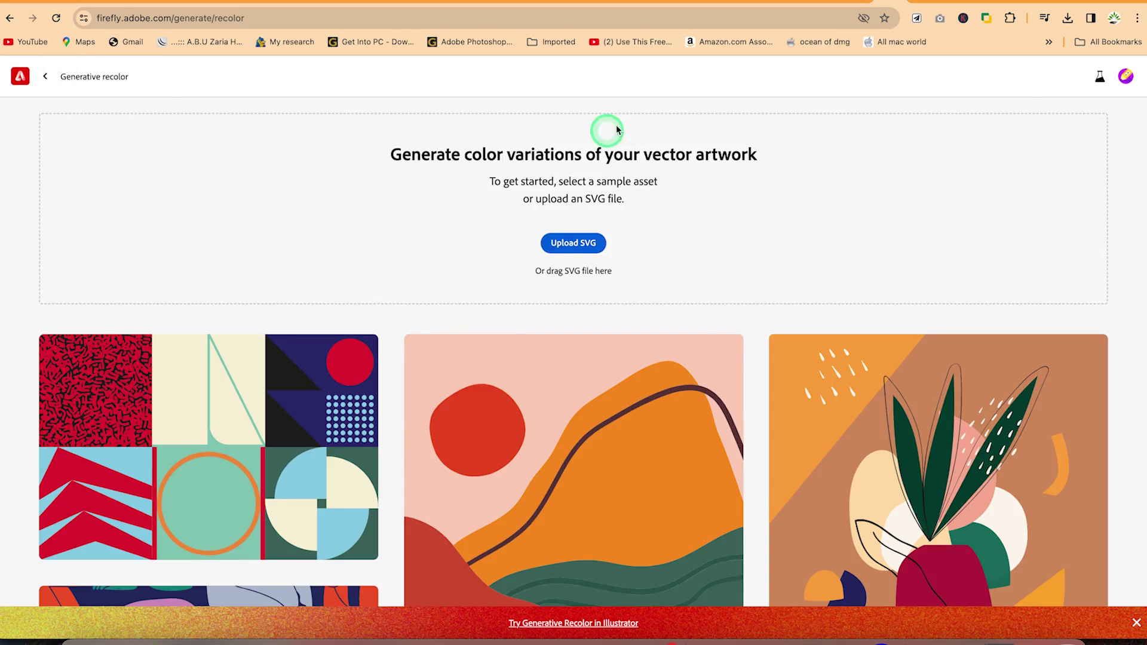
Search Google for "convert png to svg adobe express" and open Adobe's Free Online PNG to SVG Converter page
click(579, 244)
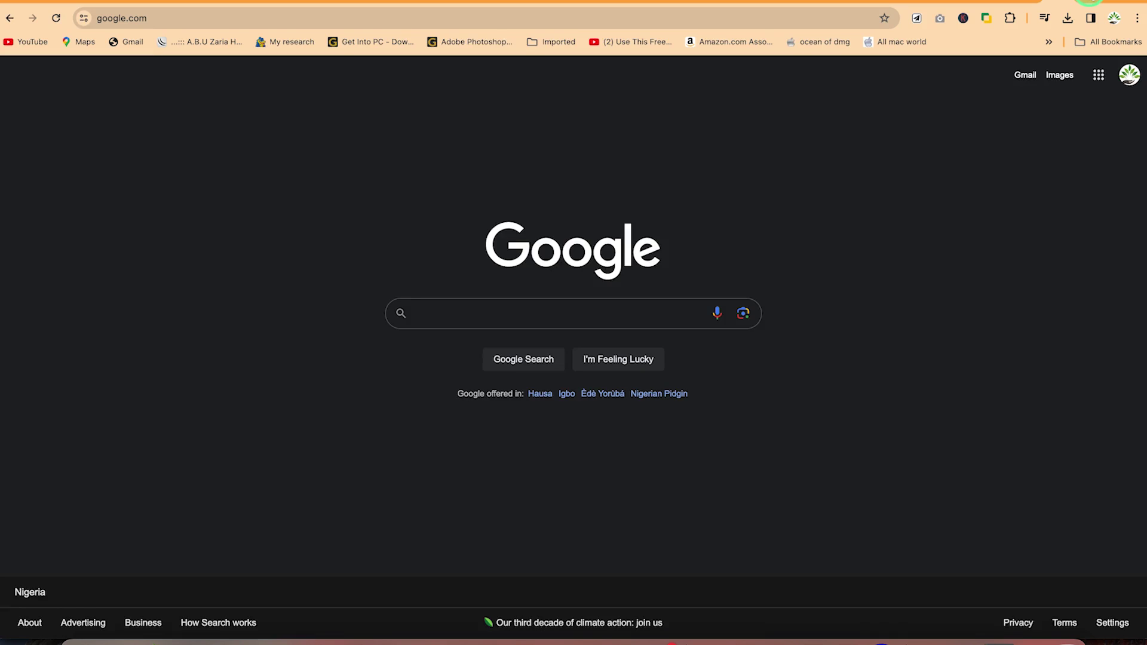
text(convert sv)
key(BackSpace)
key(BackSpace)
text(png to s)
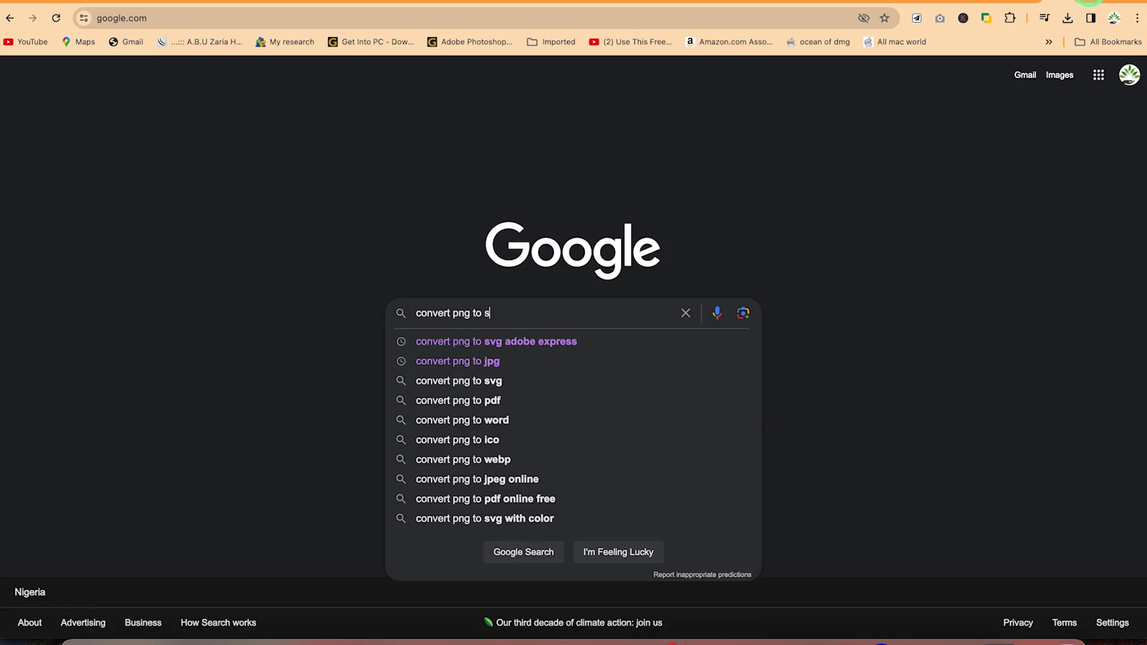
text(vg adob)
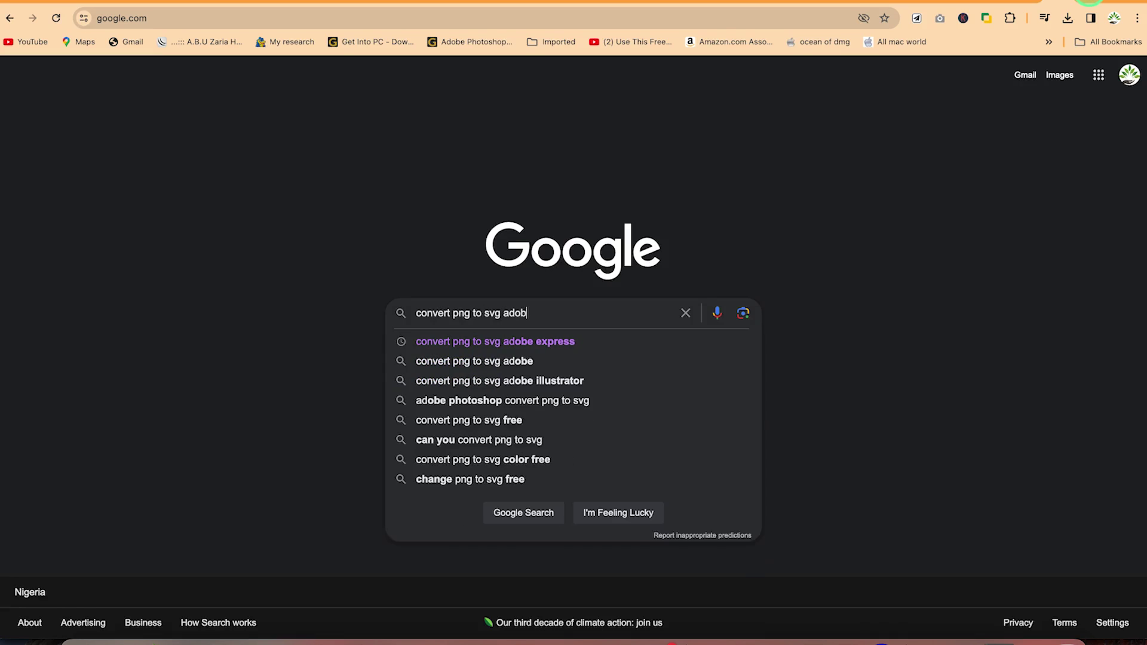
text(e express)
key(Return)
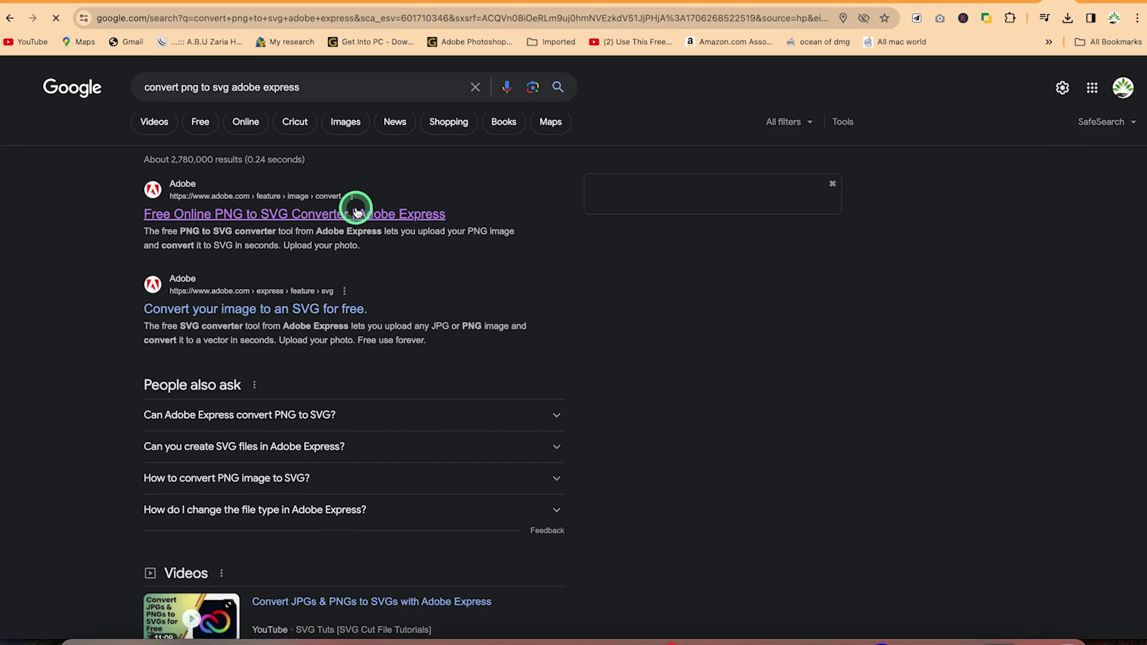
click(306, 215)
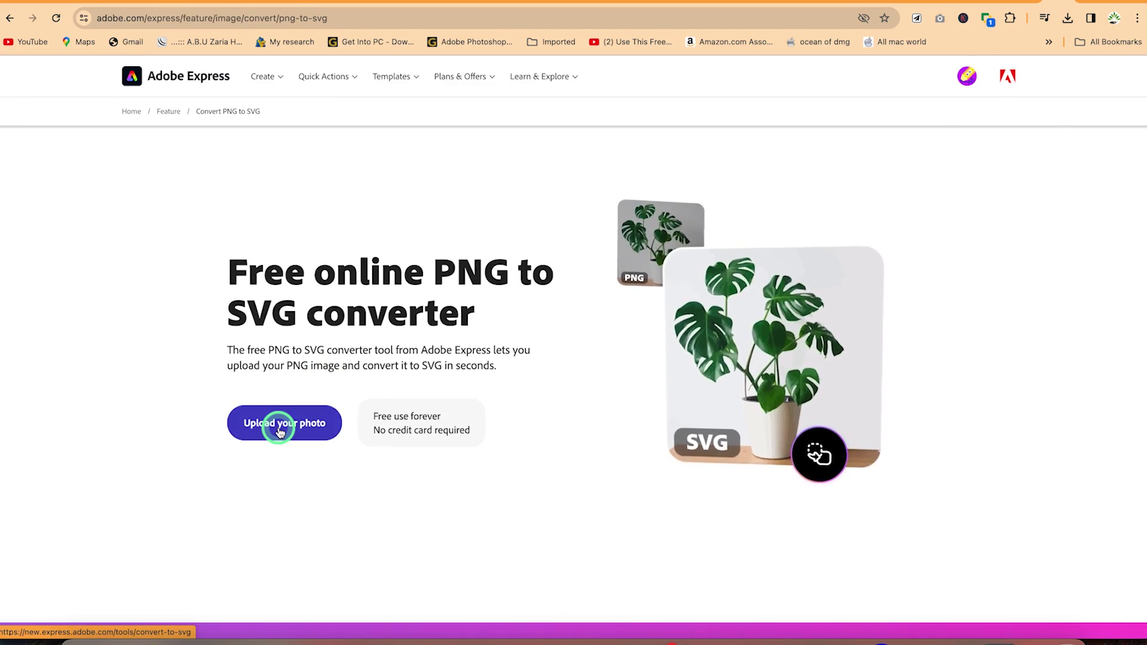
Convert Firefly 20240126114304.png from Downloads to SVG, download the result and show it in its folder
click(280, 424)
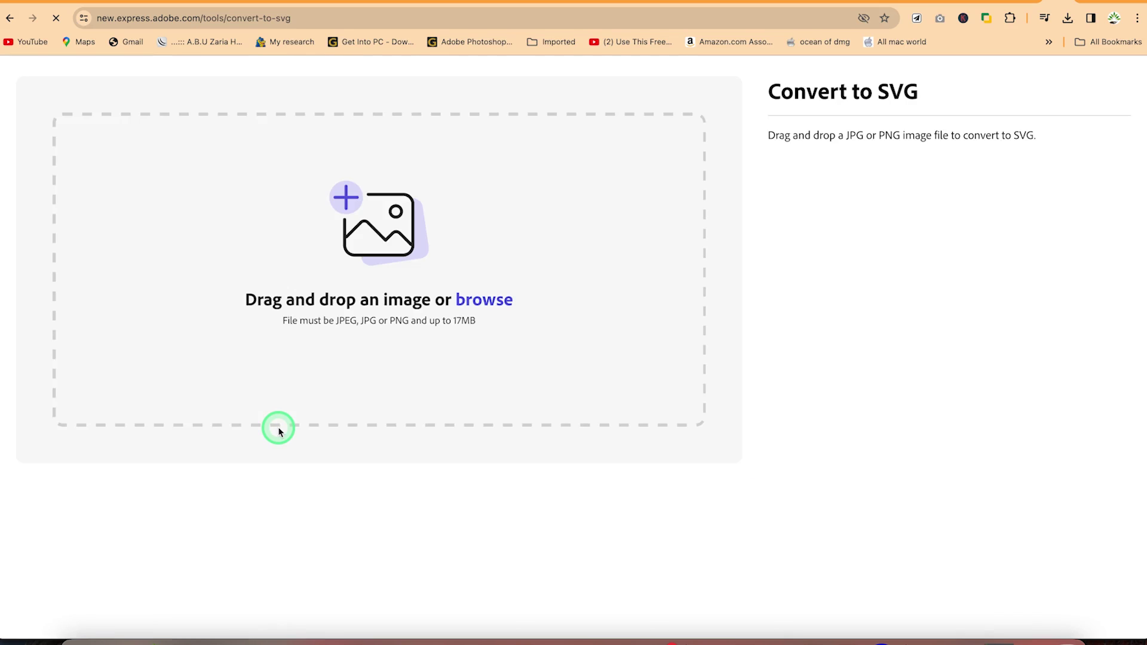
click(512, 297)
click(393, 235)
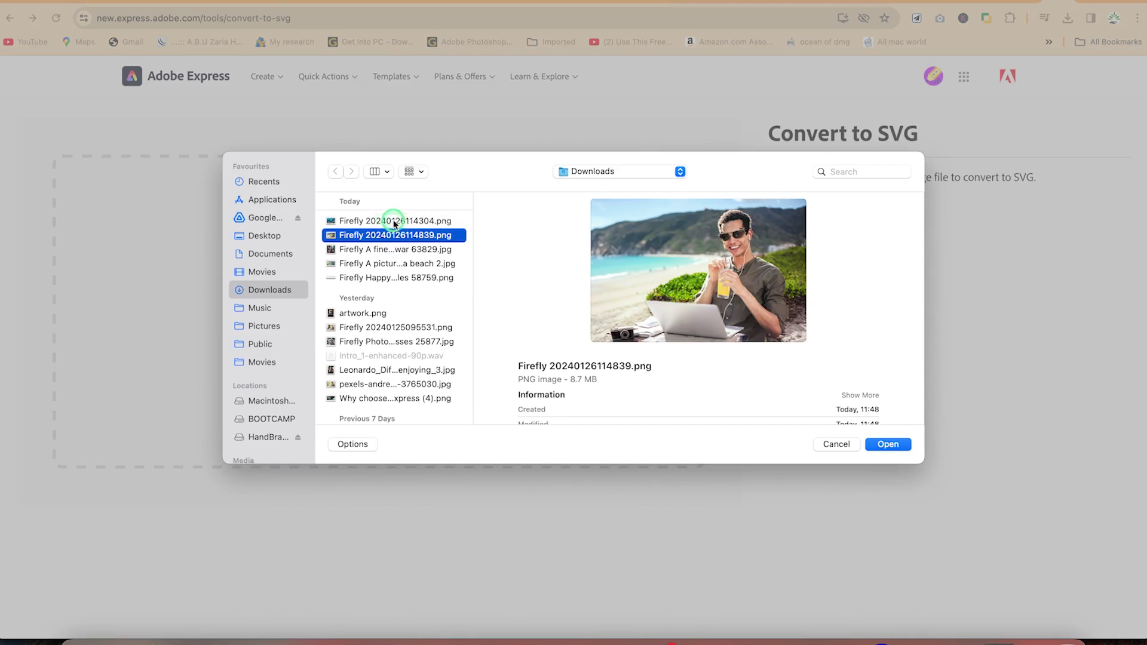
click(394, 221)
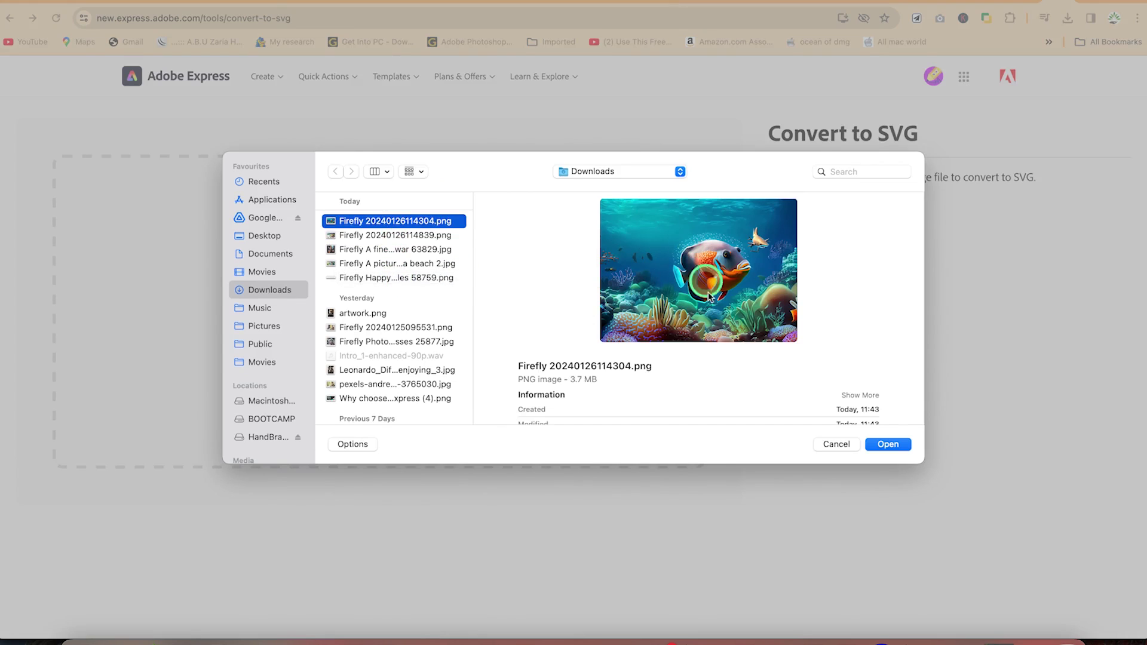
click(882, 444)
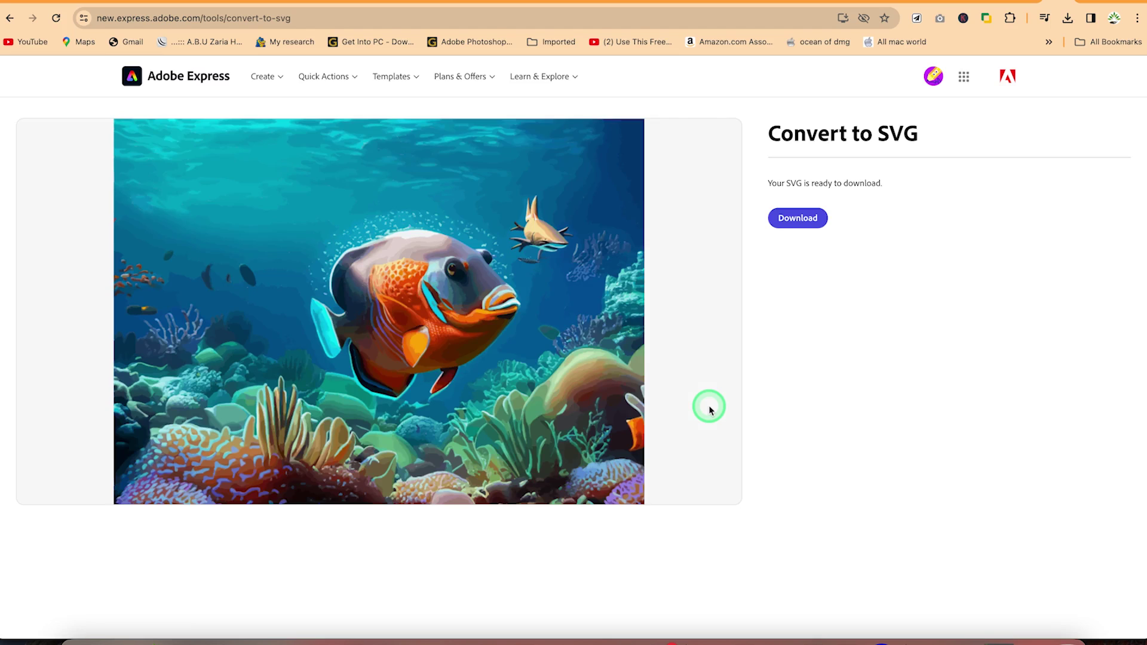
click(798, 220)
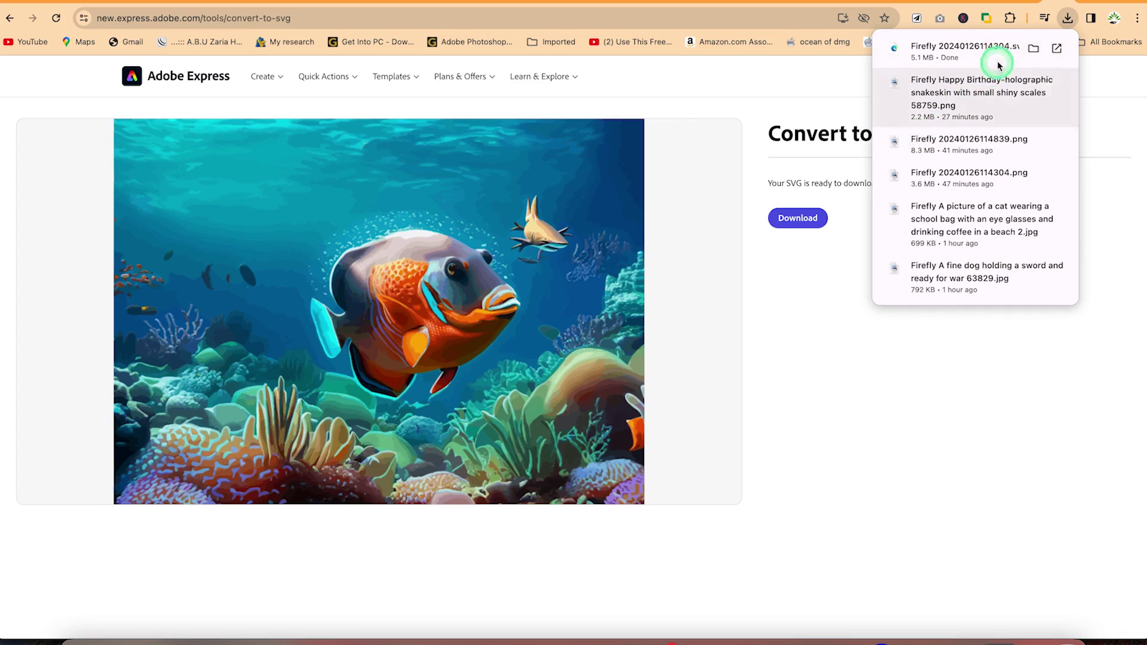
click(1034, 50)
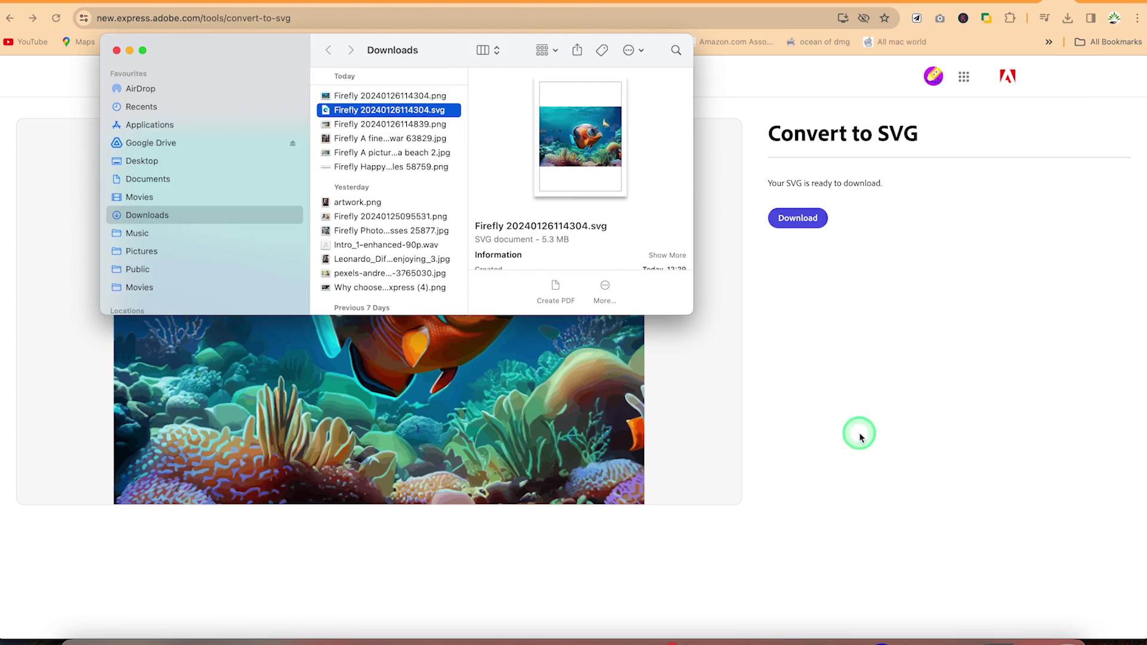
Upload Firefly 20240126114304.svg to Generative recolor in Firefly and generate variations with the prompt "Sea evening view with dimmed sunlight"
click(861, 5)
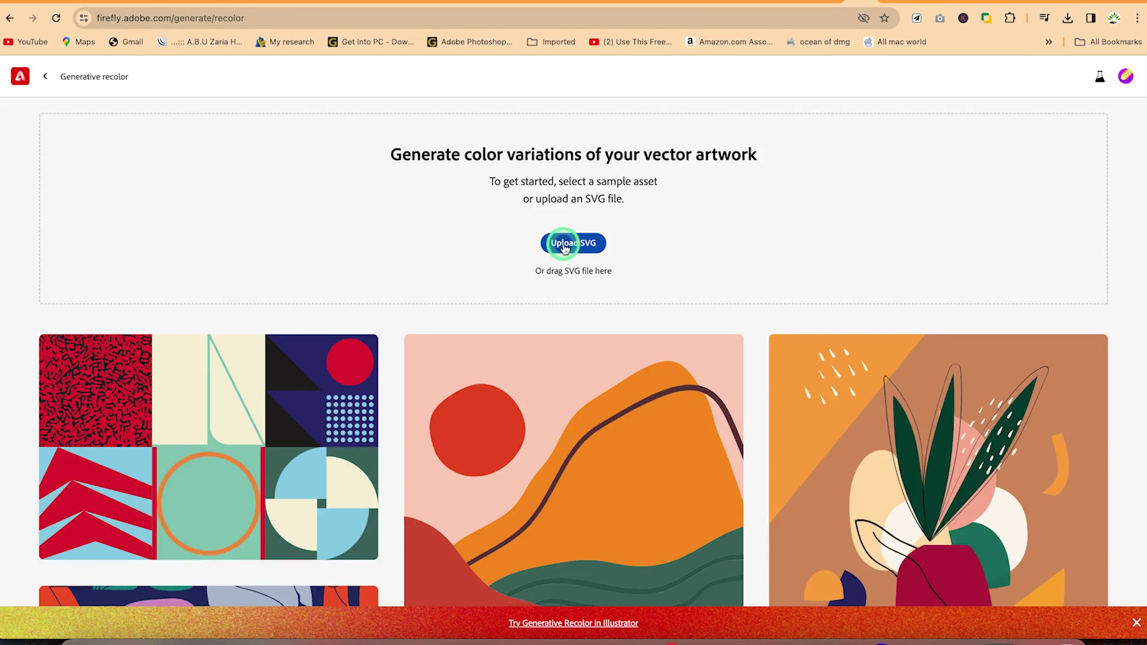
click(563, 244)
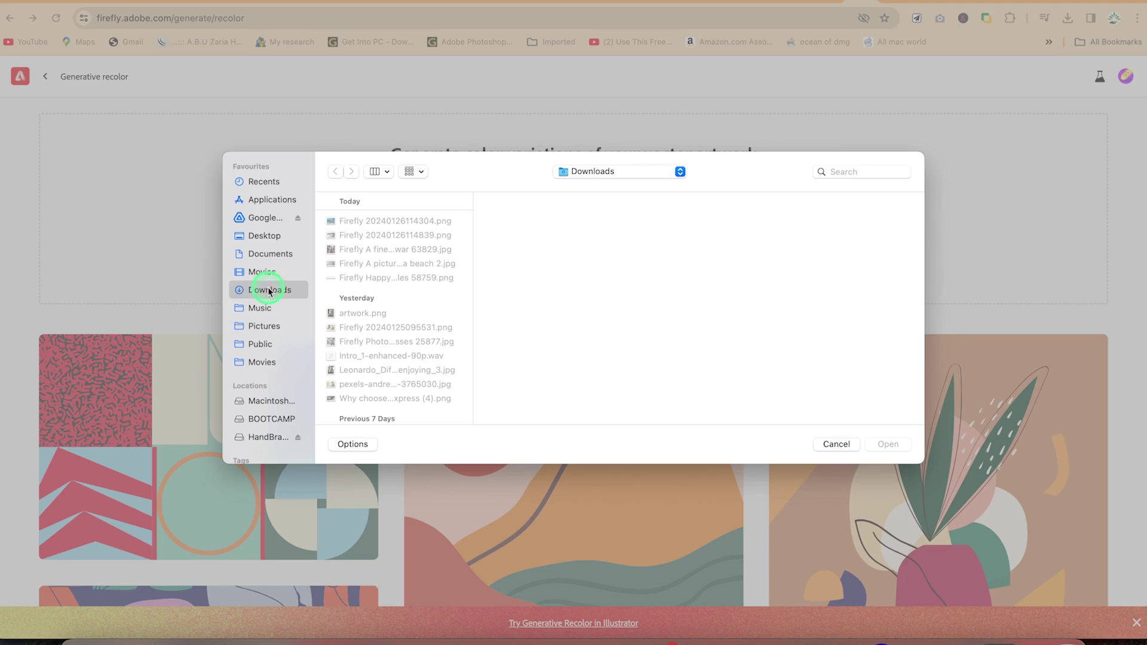
click(402, 235)
click(916, 442)
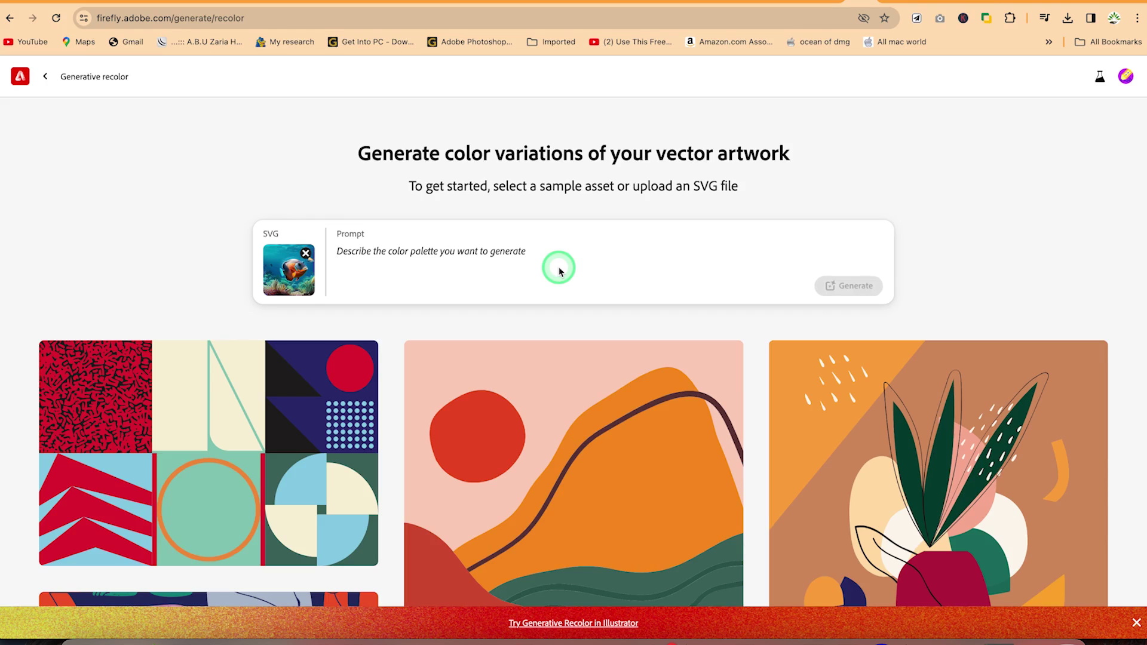
text(Se)
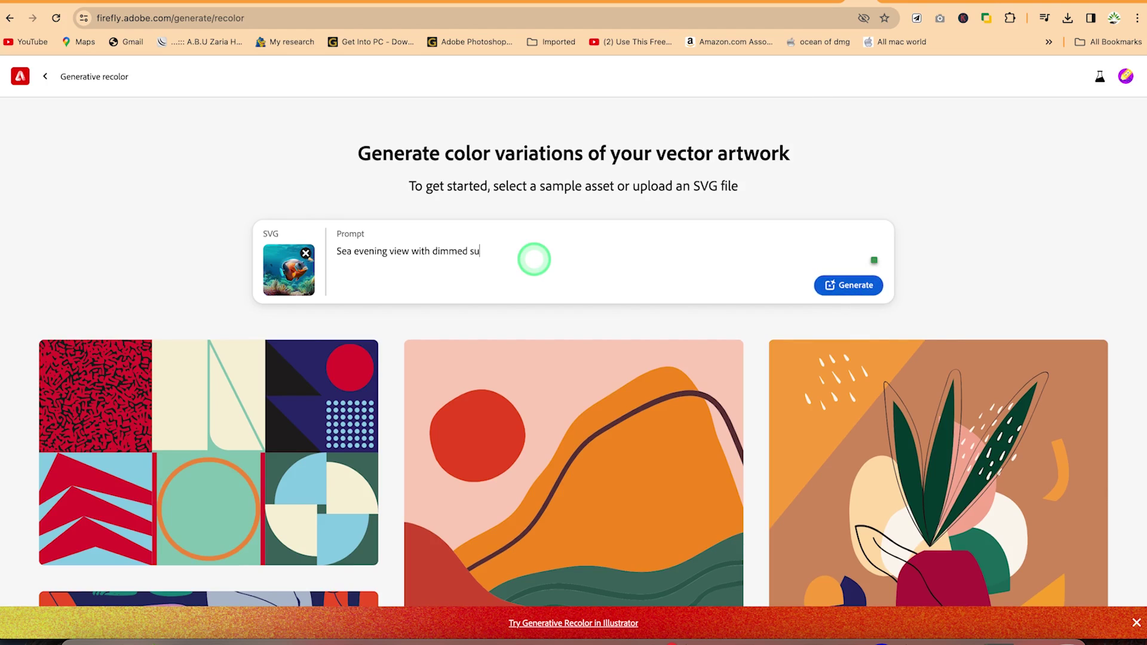
click(846, 292)
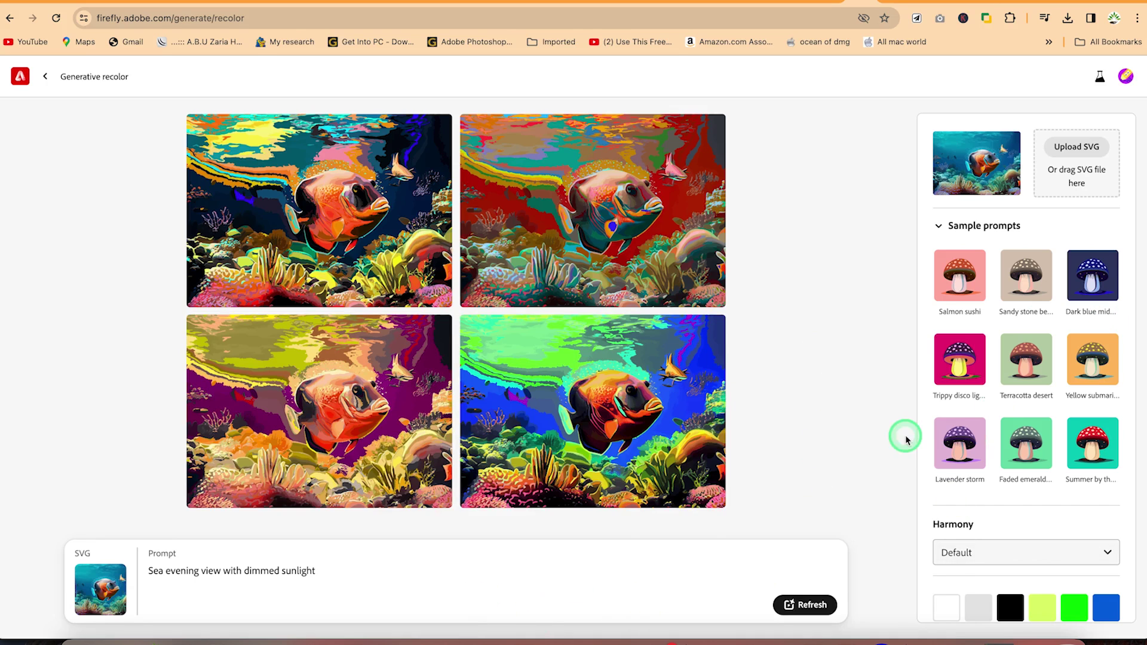
Examine the four generated fish color variations at enlarged size, ending on the red-background one
click(597, 227)
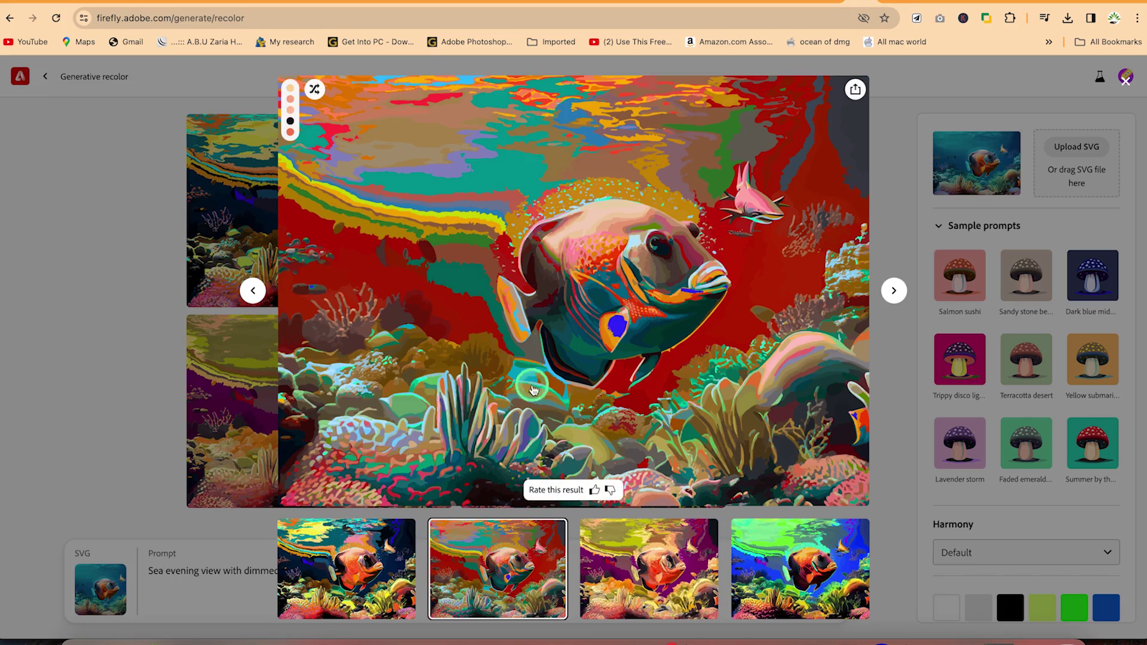
click(894, 291)
click(894, 291)
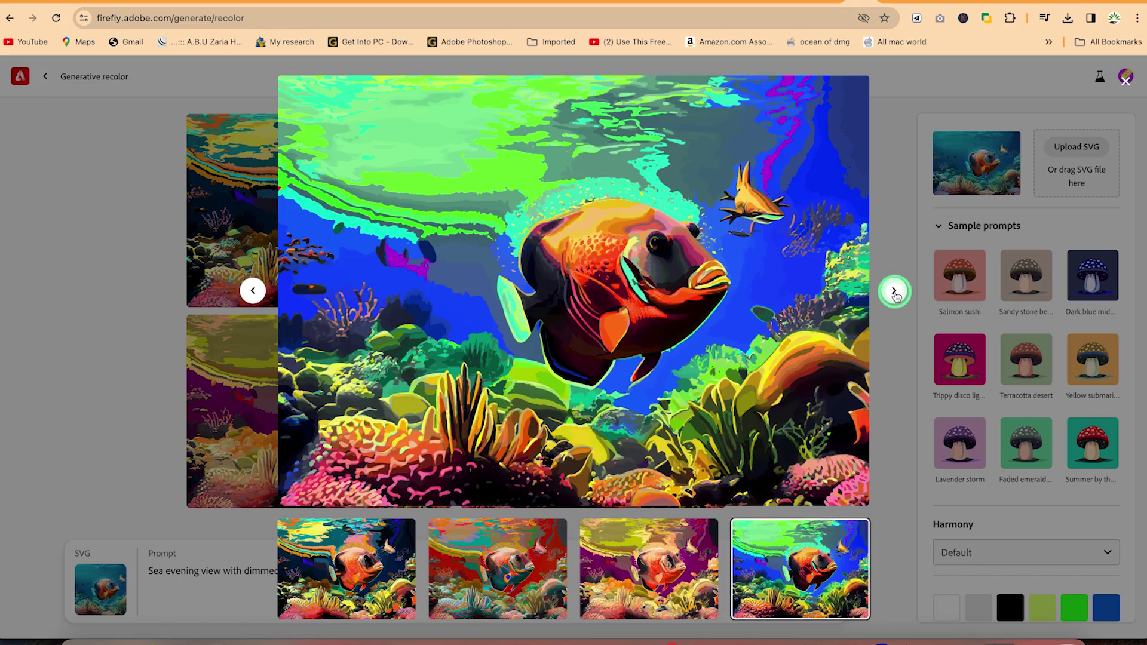
click(894, 291)
click(894, 291)
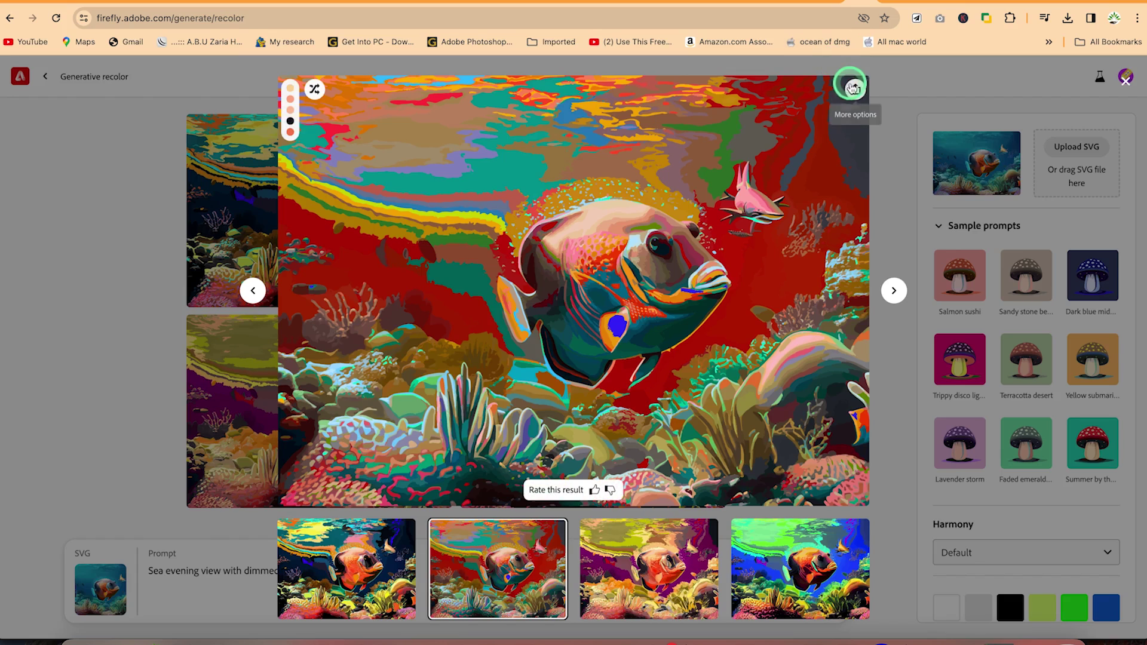
Download the red-background fish variation, view the saved SVG in Downloads, and return to the variations overview
click(853, 95)
click(890, 125)
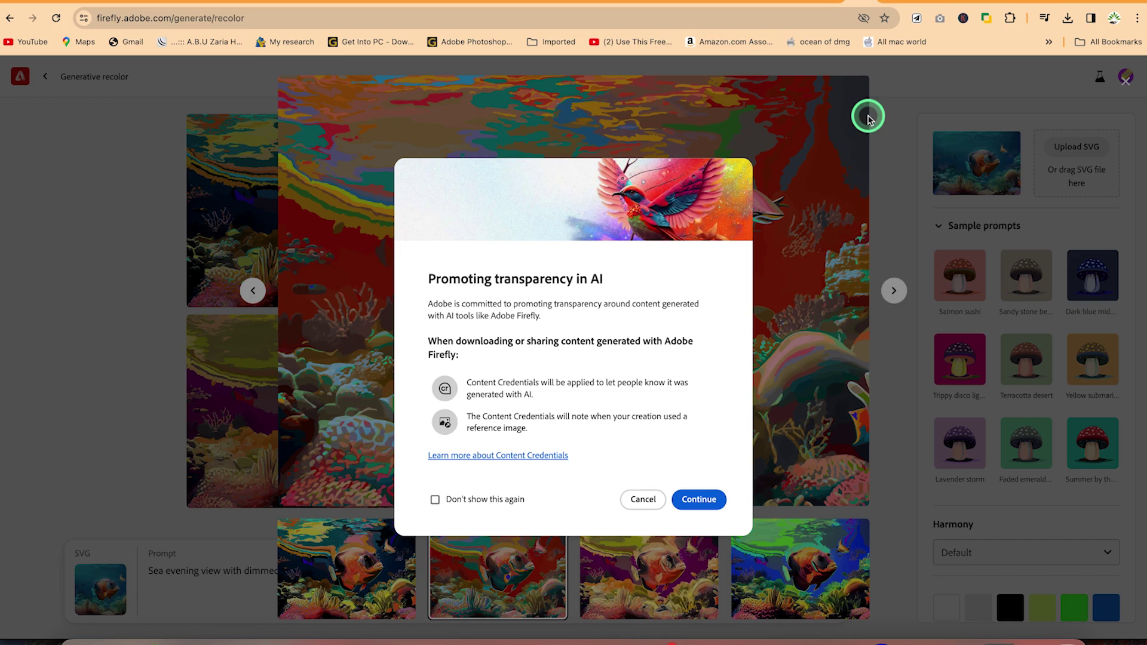
click(695, 500)
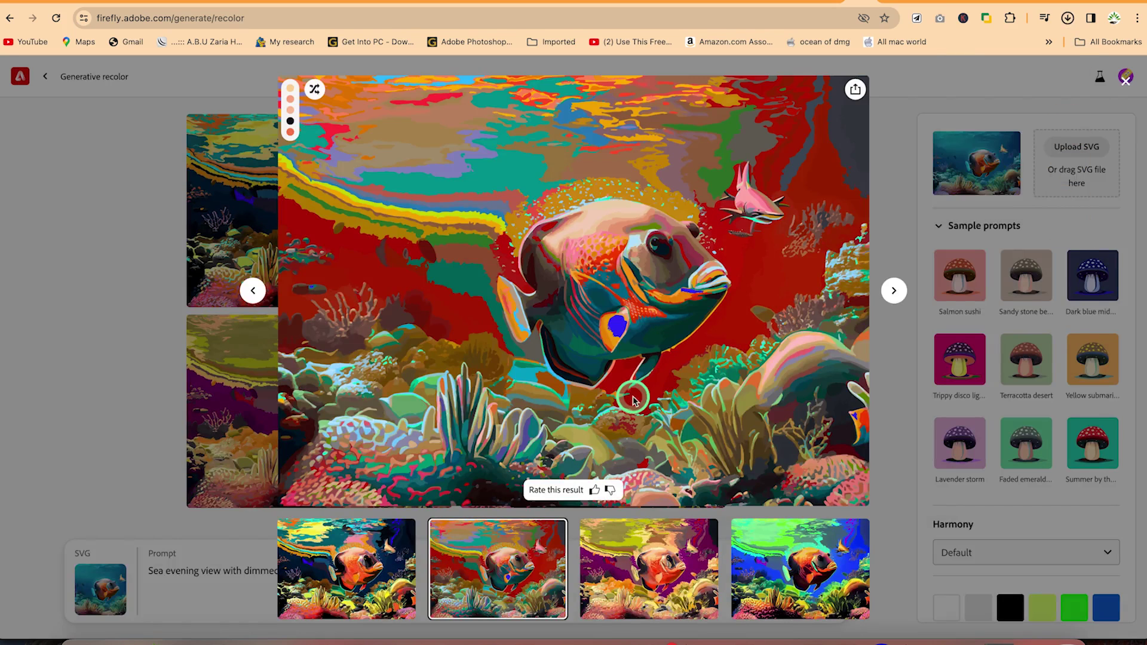
mouse_move(1006, 52)
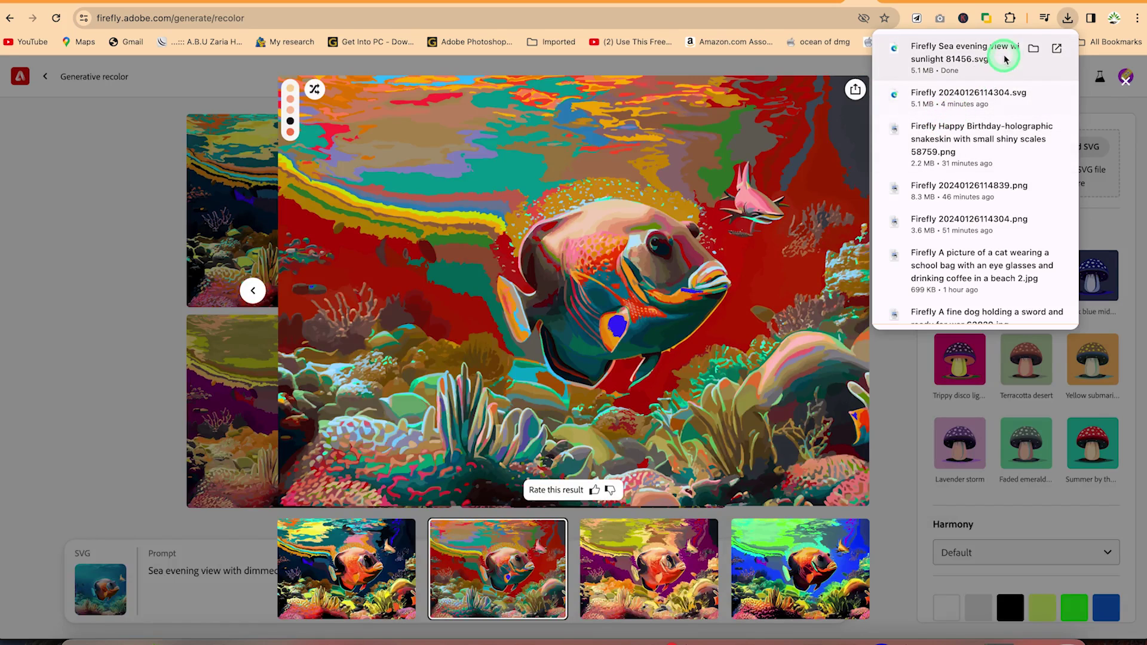
click(1034, 50)
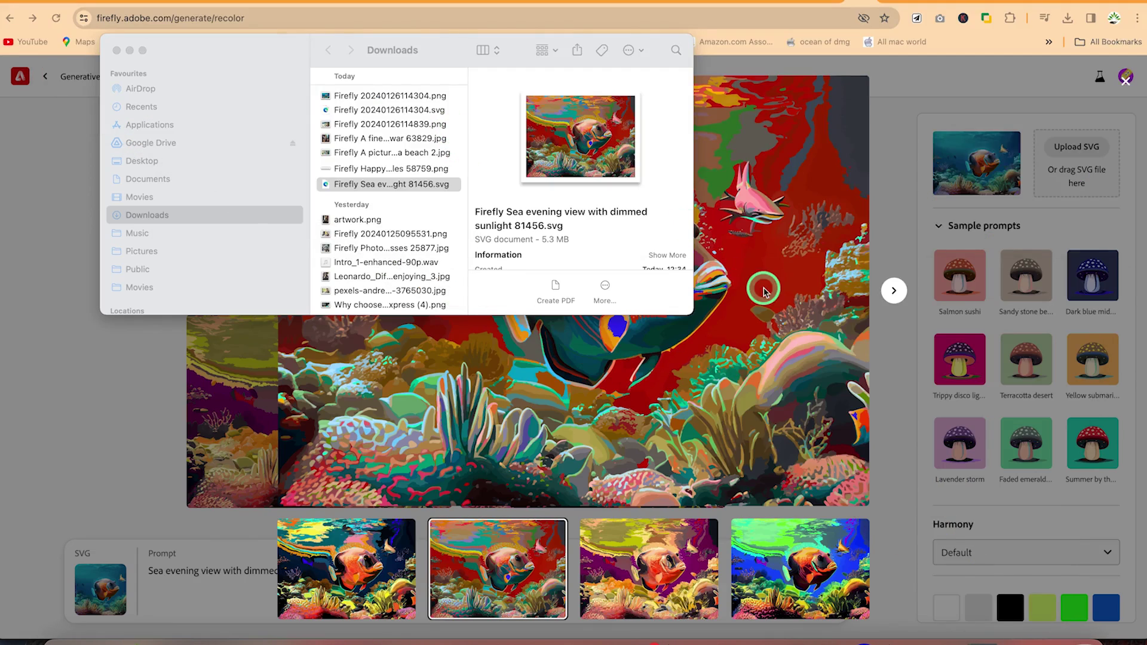
click(917, 86)
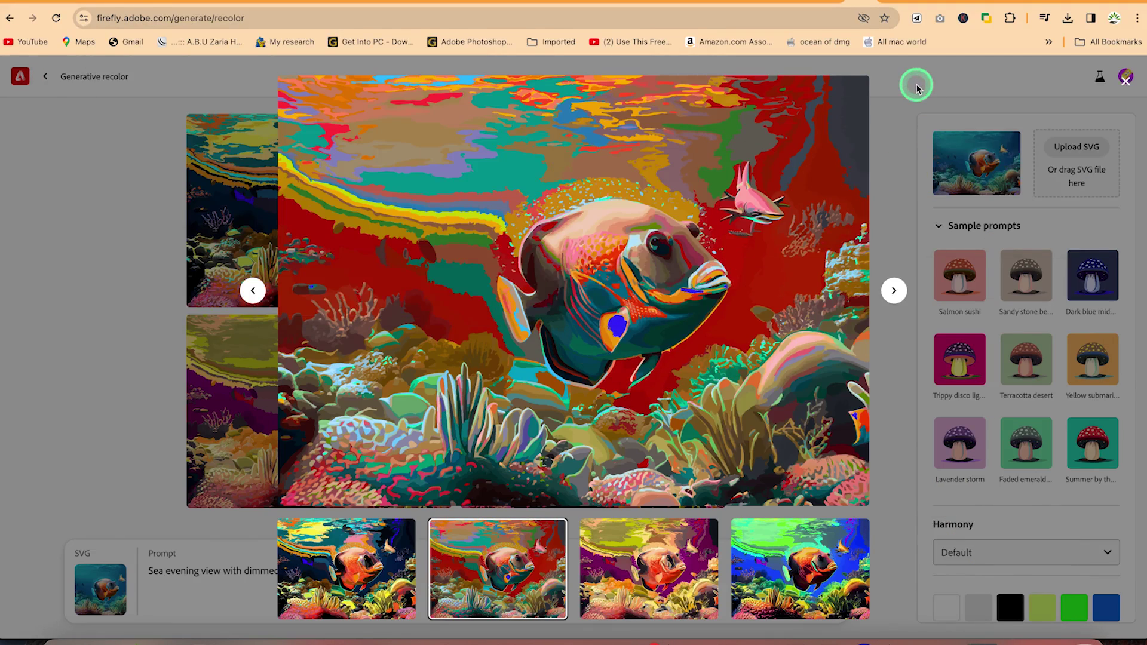
click(881, 117)
Enlarge the red-background fish variation, shuffle its colors several times and return to the four variations
mouse_move(602, 242)
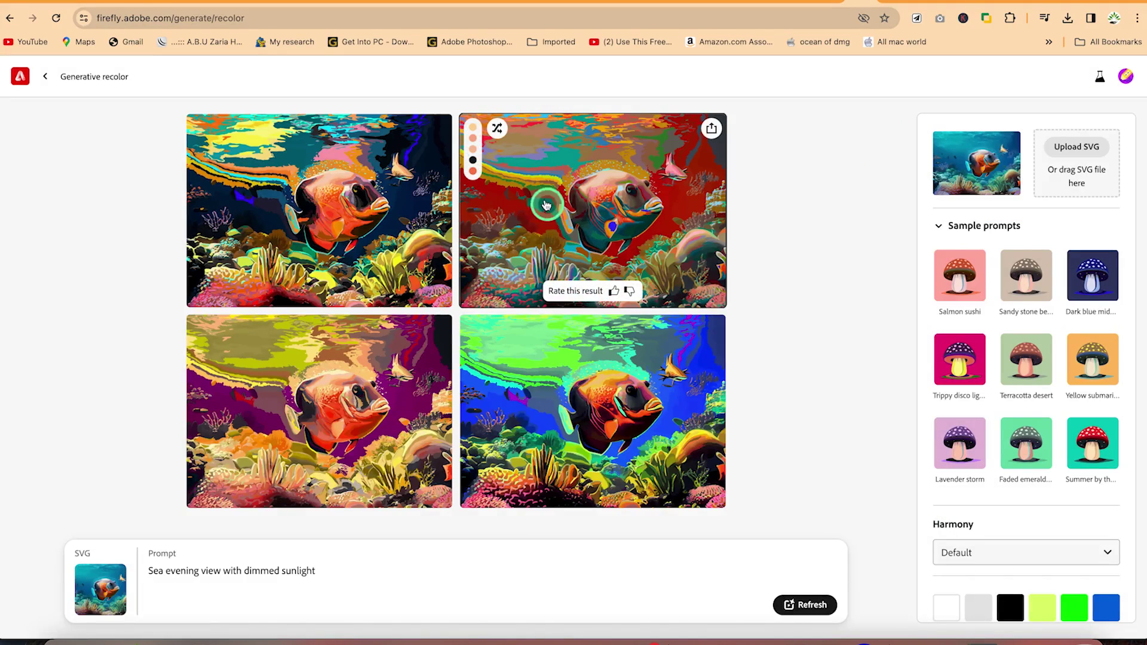
click(539, 189)
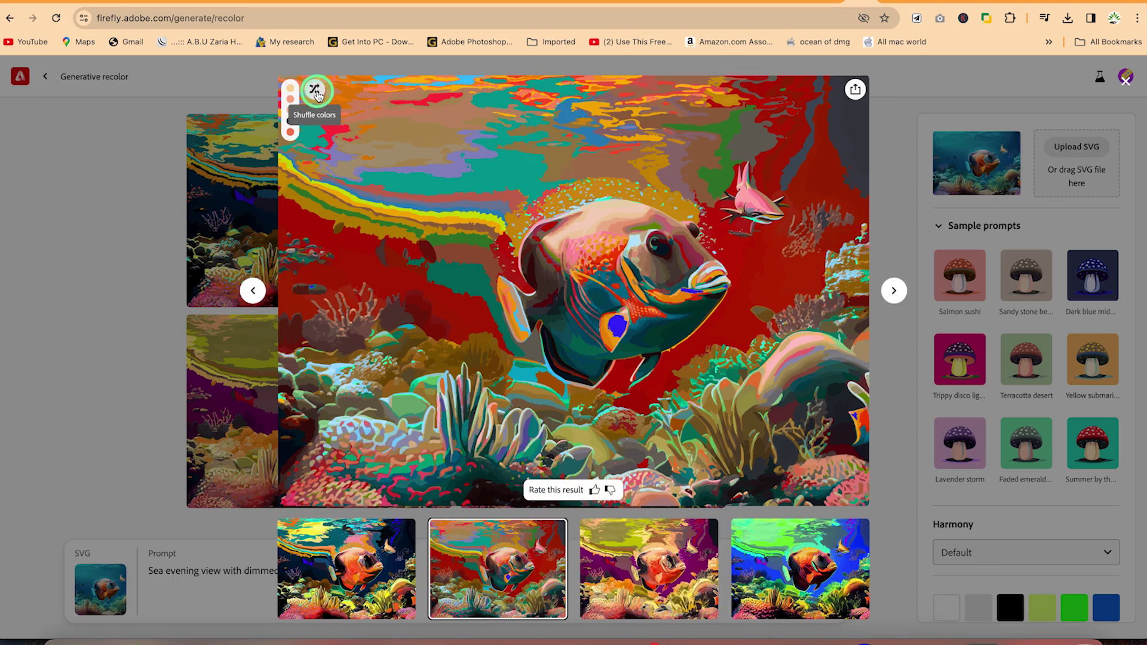
click(315, 91)
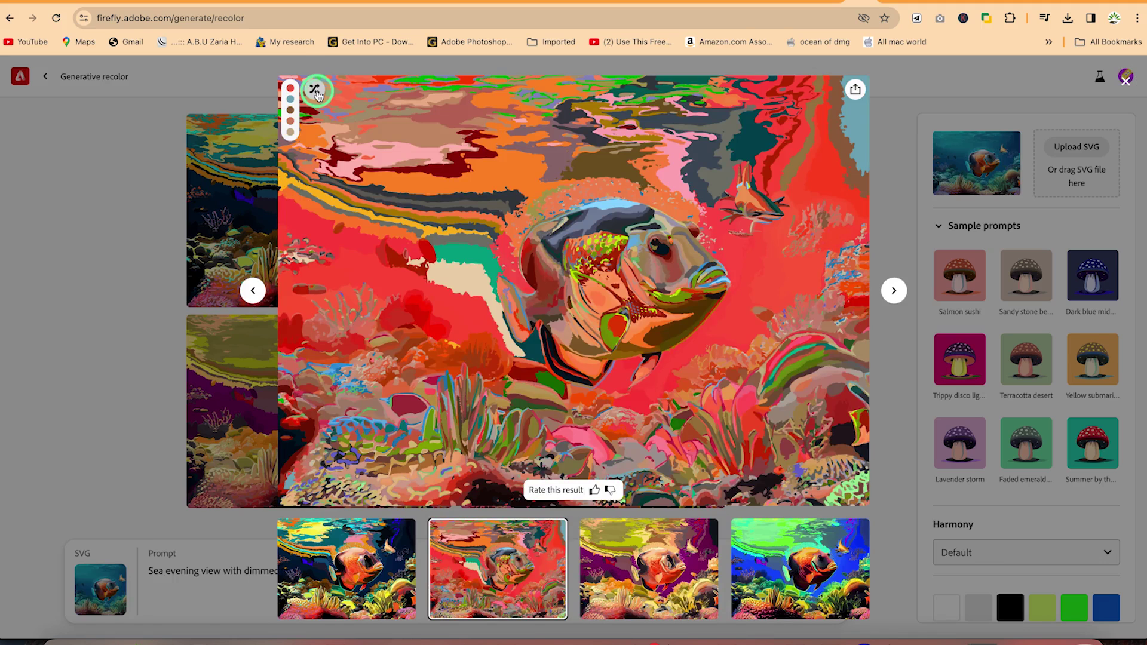
click(315, 91)
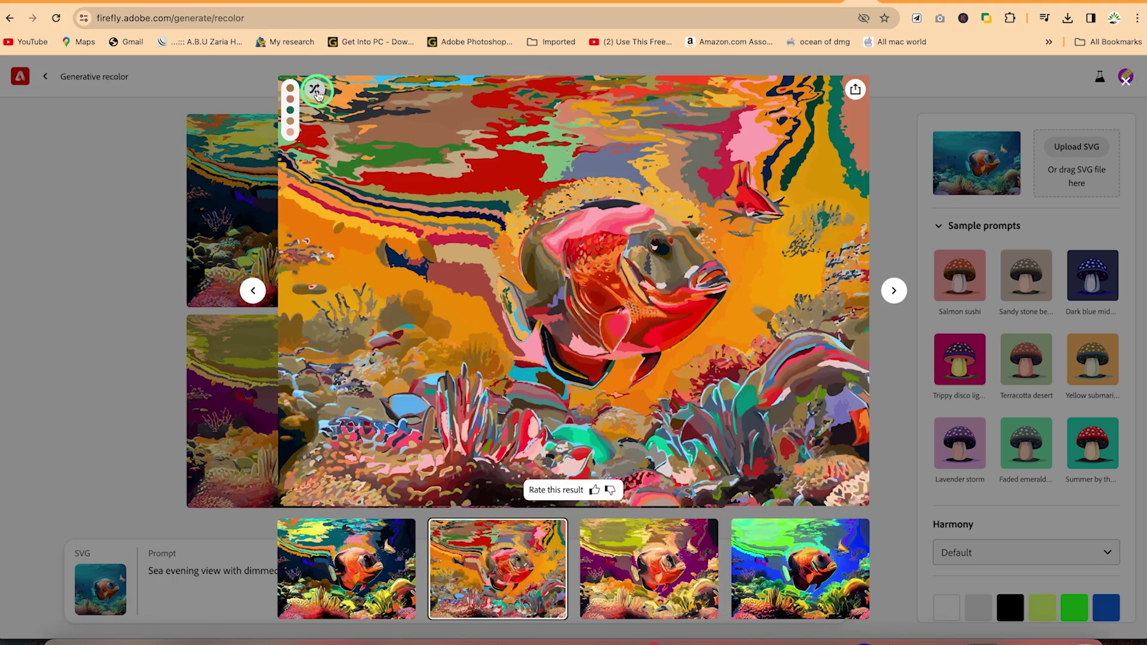
click(315, 91)
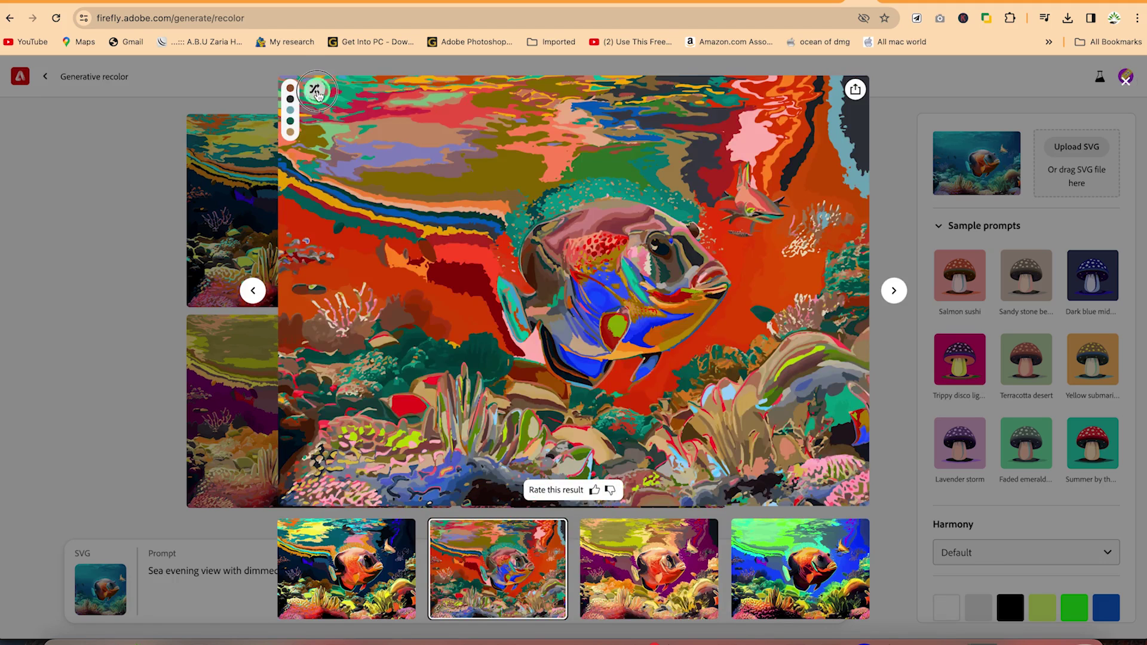
click(315, 92)
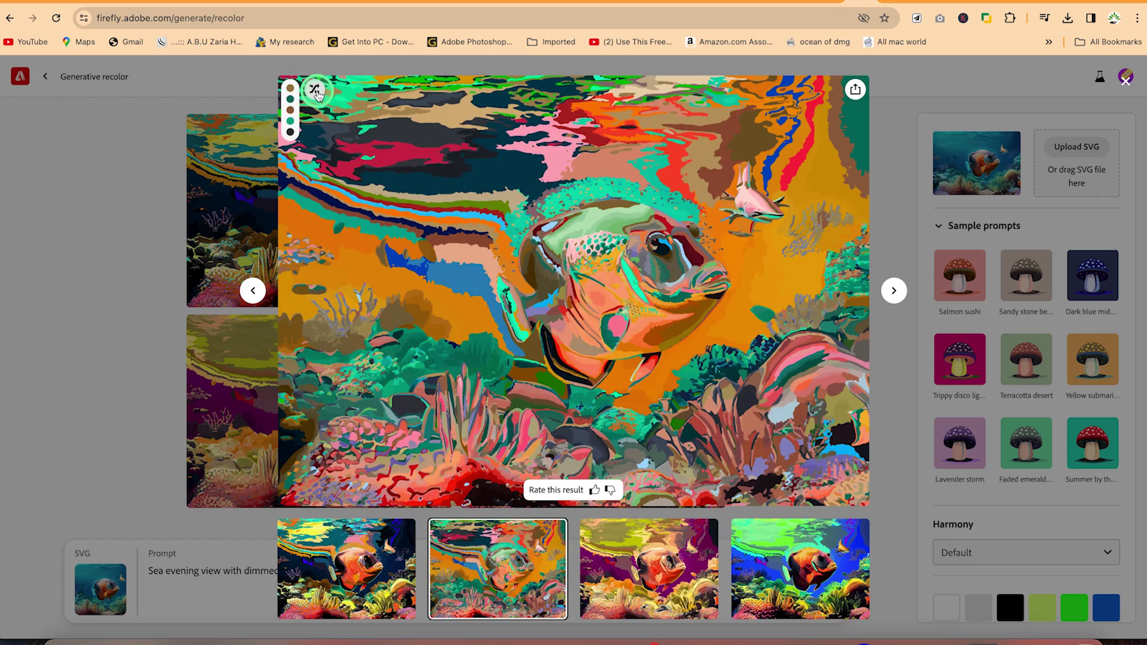
click(315, 91)
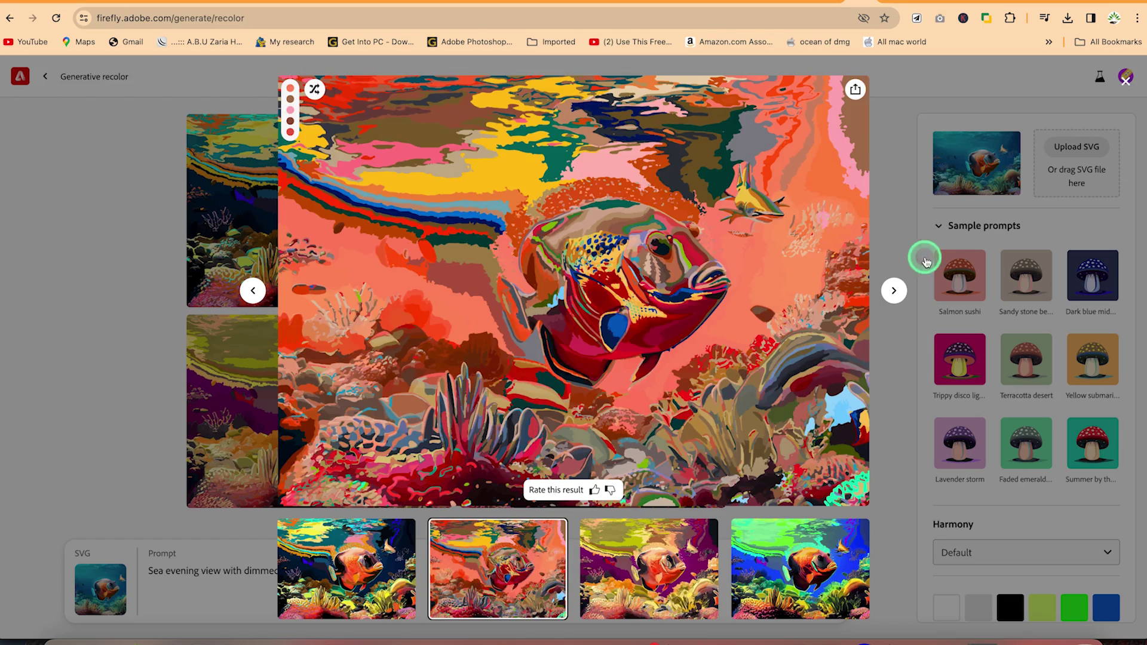
click(901, 235)
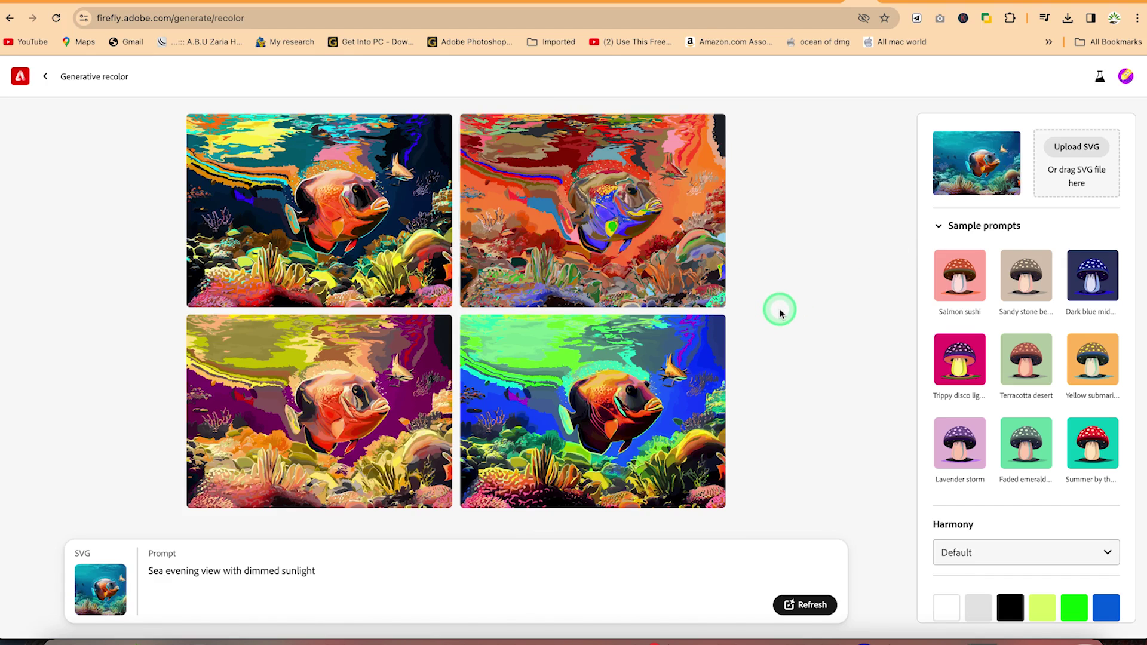
Open Adobe Express through the Text to template feature on the Firefly home page
scroll(1022, 417, down, 2)
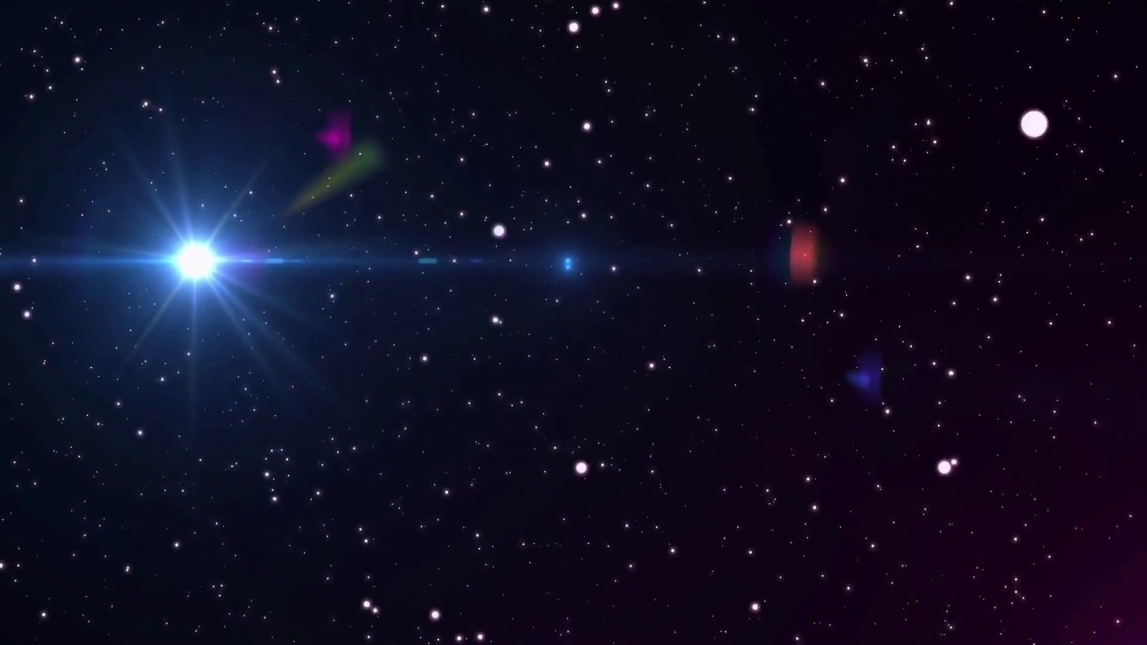
click(692, 421)
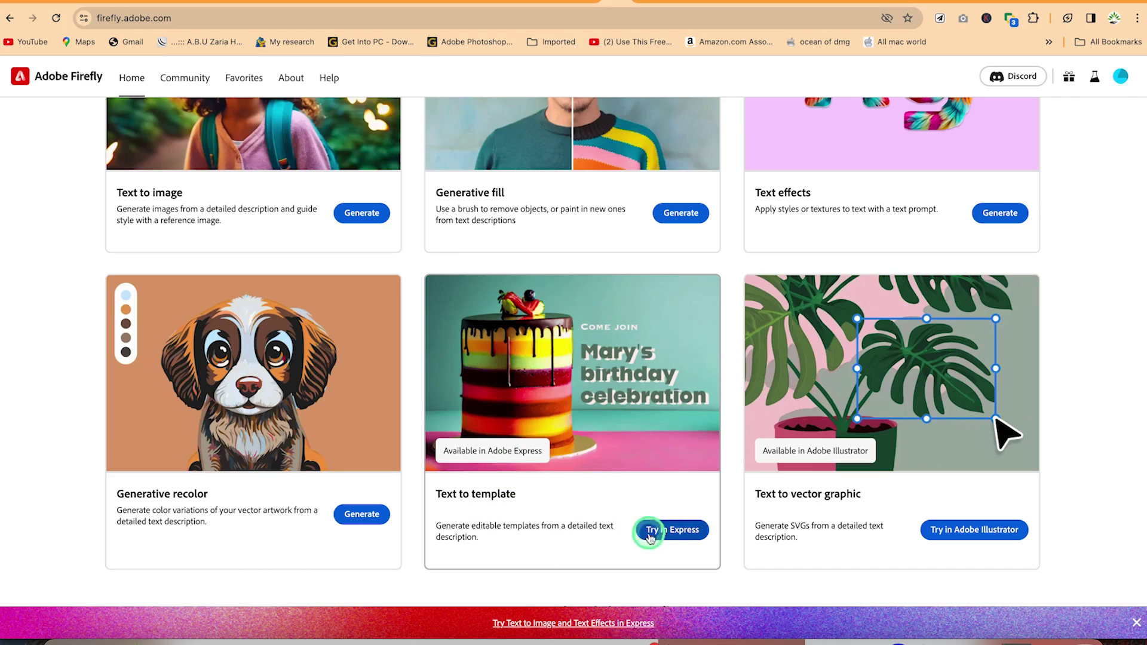
click(674, 537)
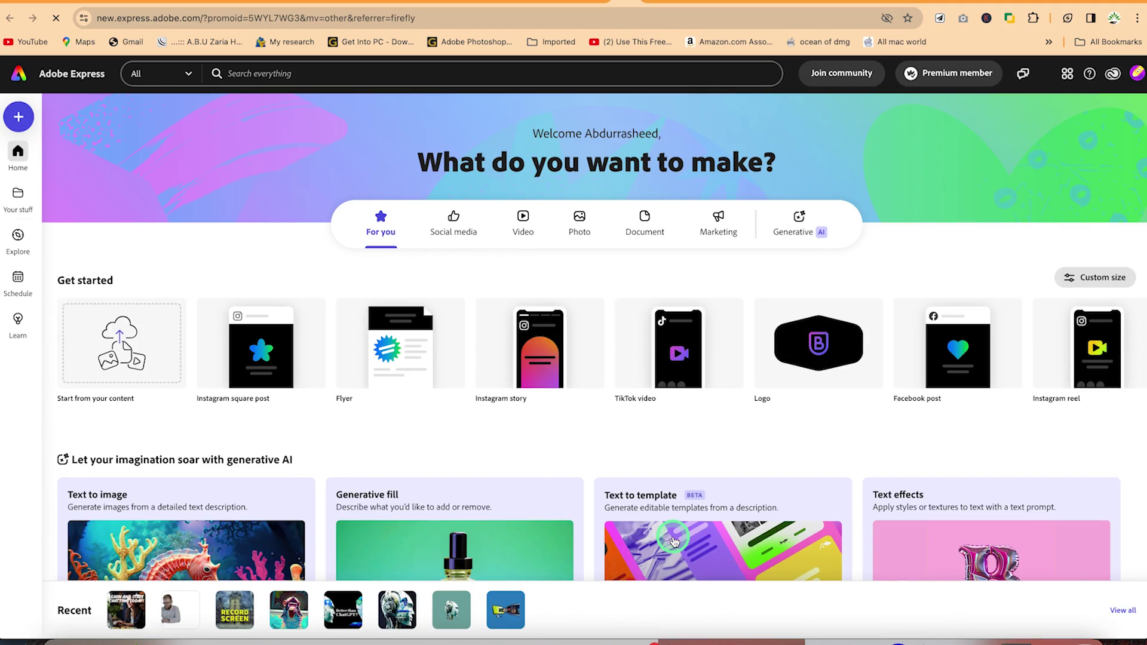
Generate templates with Text to template from the prompt "A poster on how to use chatGPT"
scroll(672, 412, down, 3)
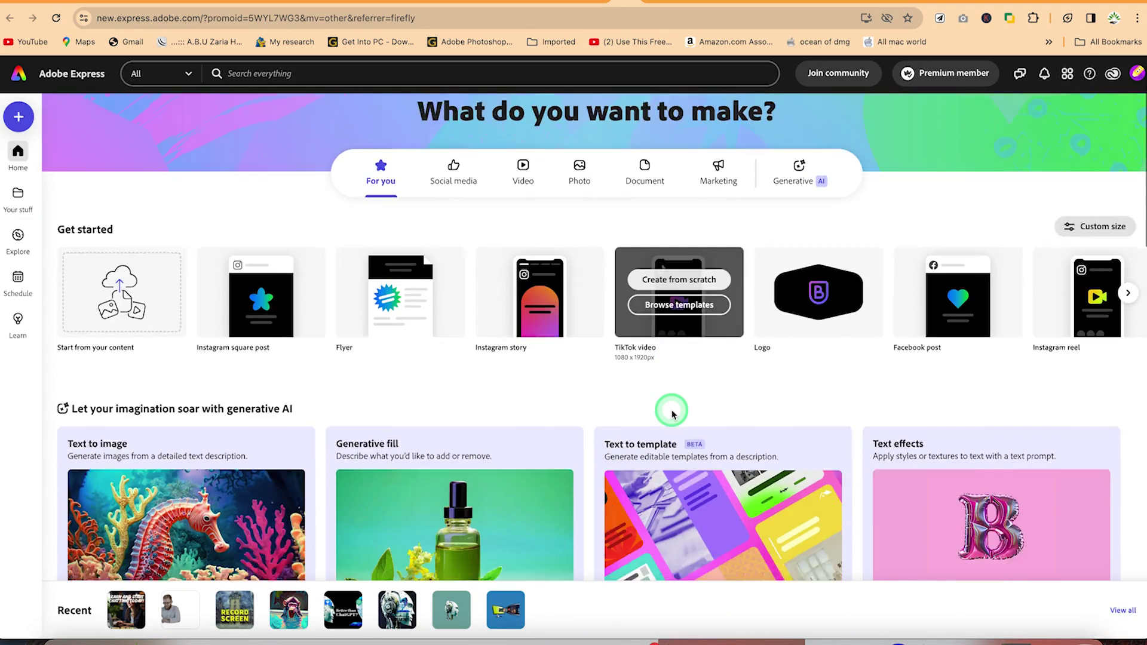
scroll(672, 413, up, 3)
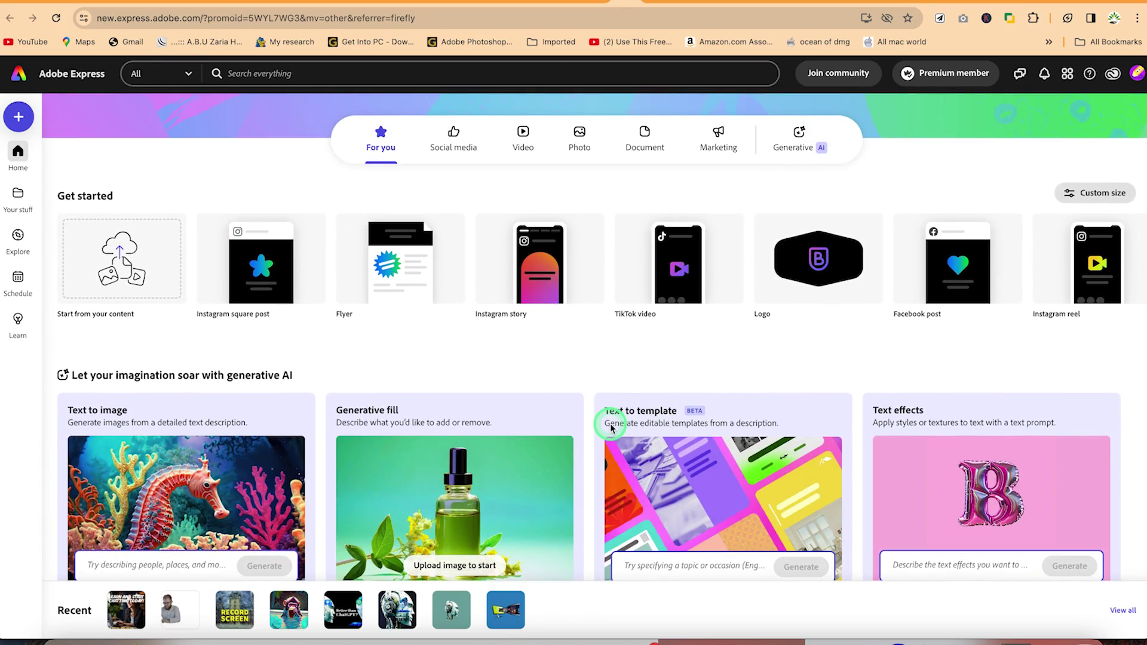
scroll(611, 427, down, 3)
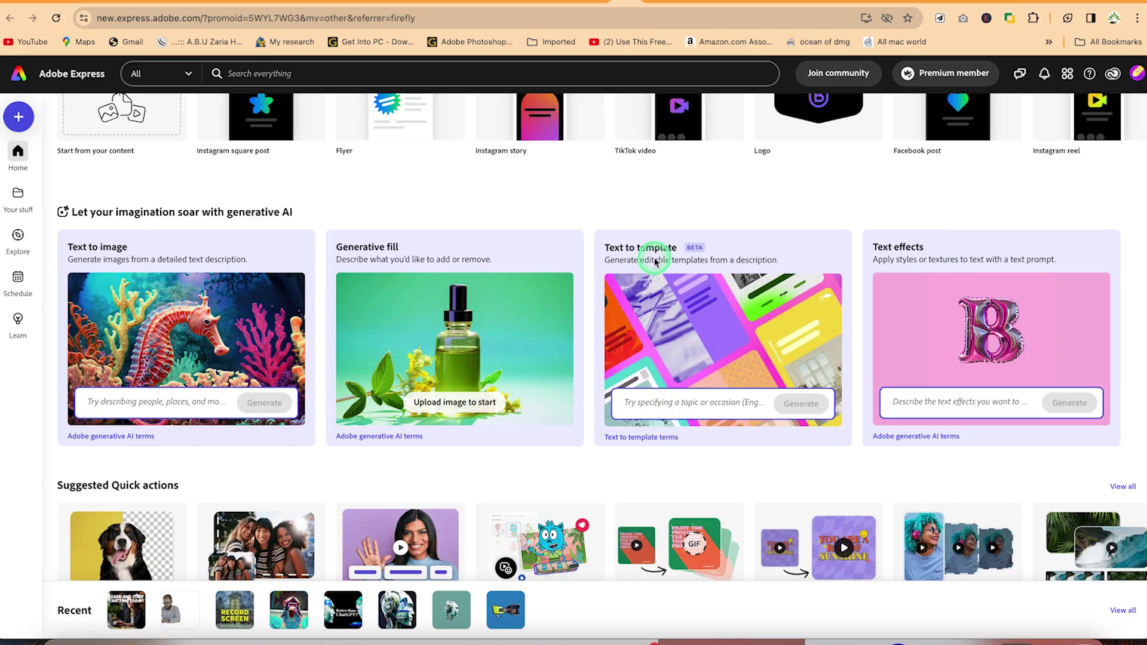
click(678, 402)
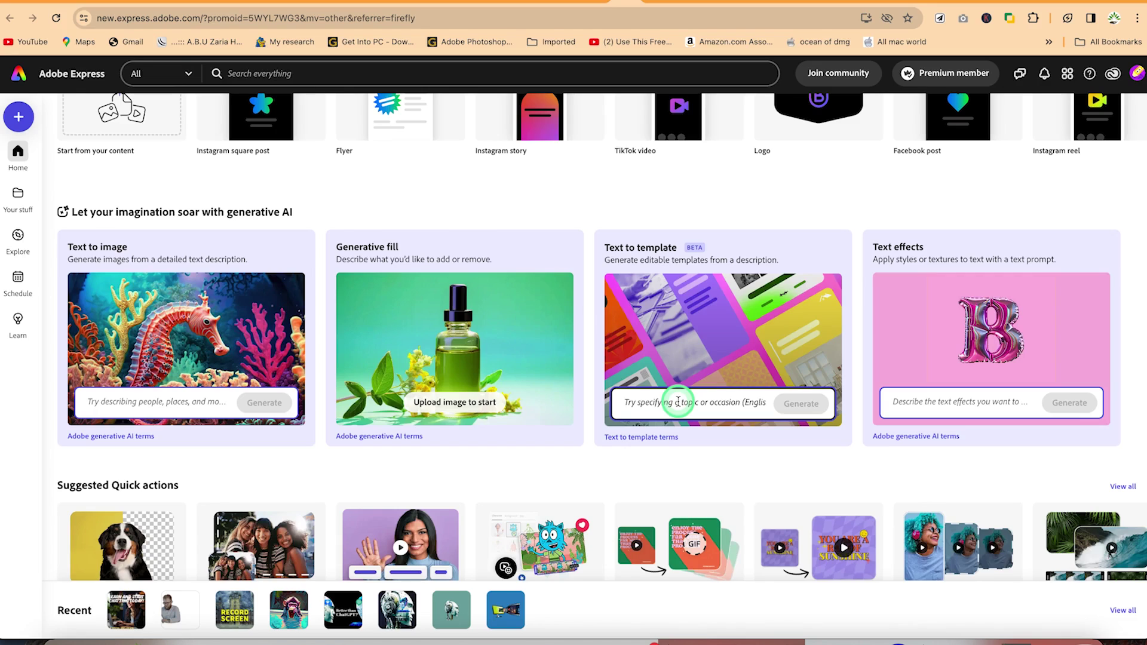
text(A poster on how to use chatGPT)
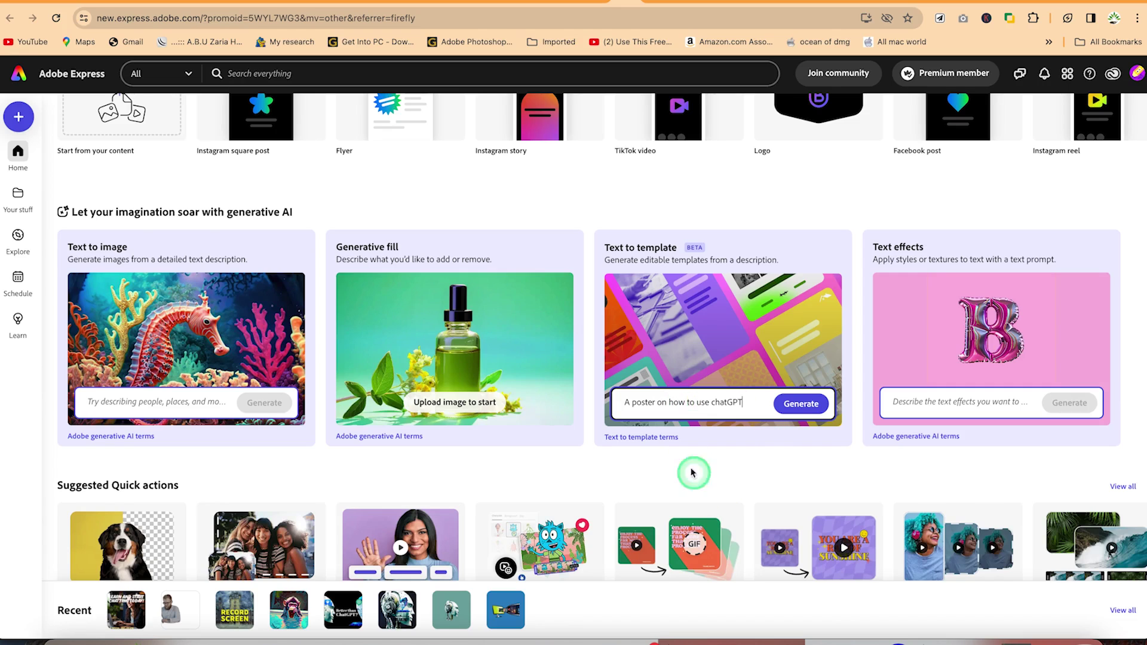
click(801, 404)
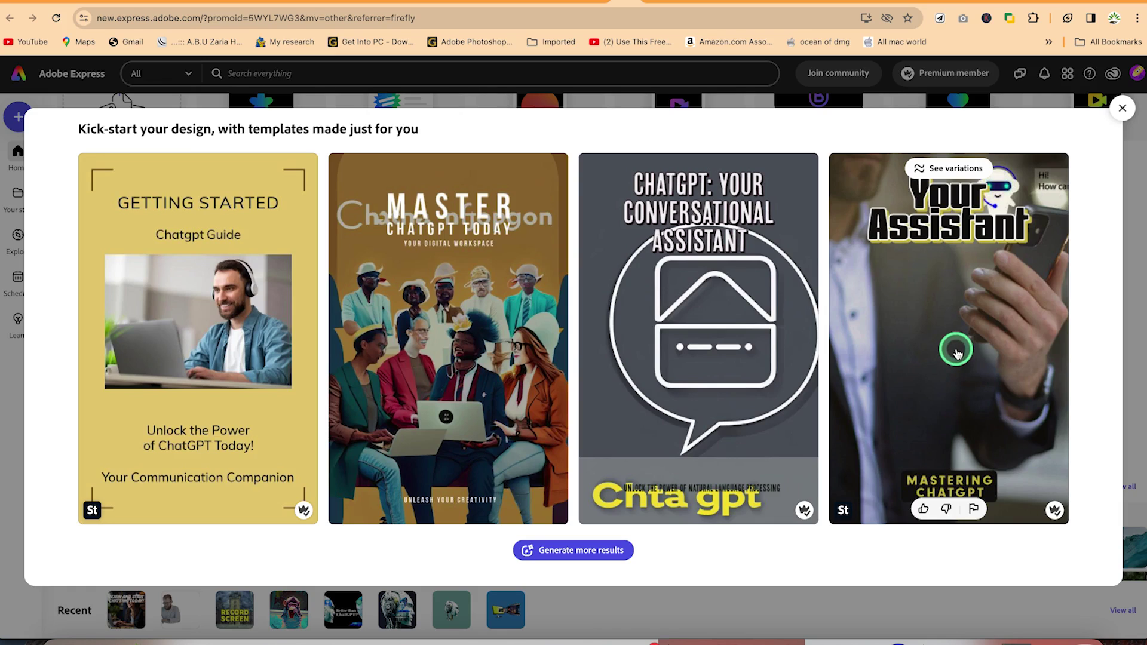
Generate more poster results for the same prompt and look through both rows of templates
click(569, 552)
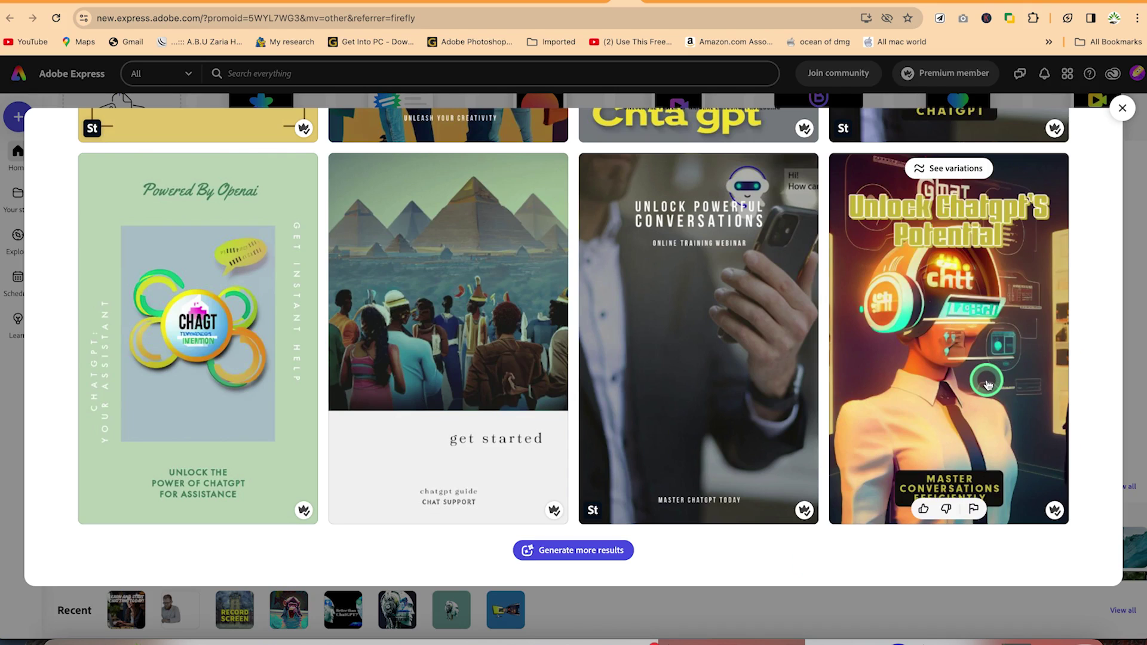
scroll(987, 384, up, 3)
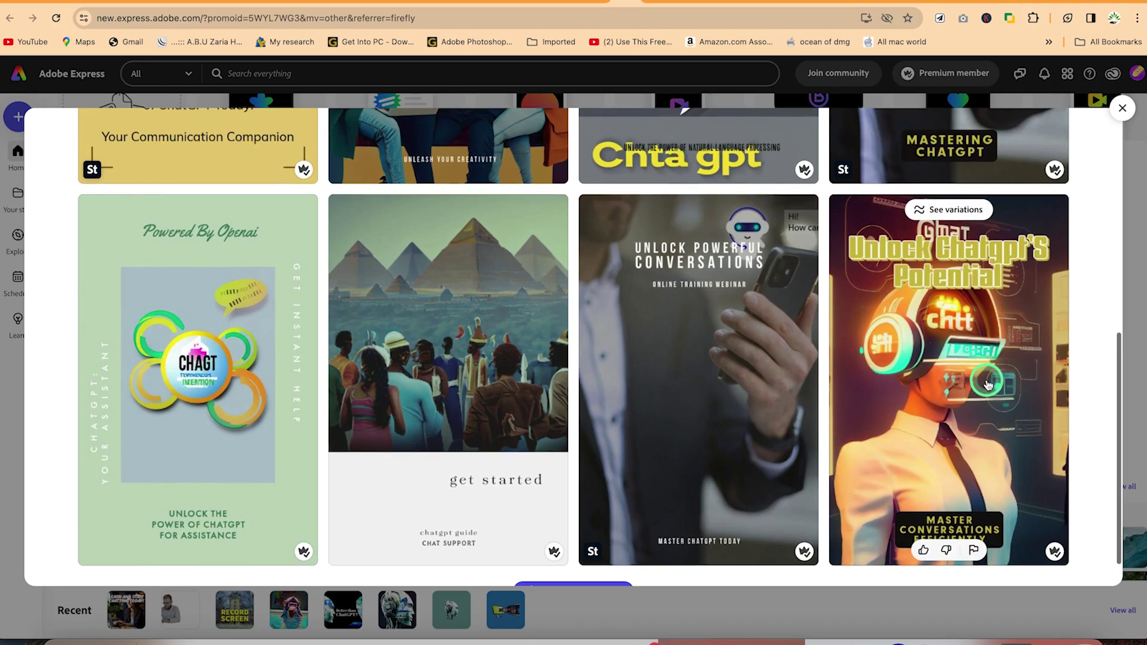
scroll(987, 384, up, 5)
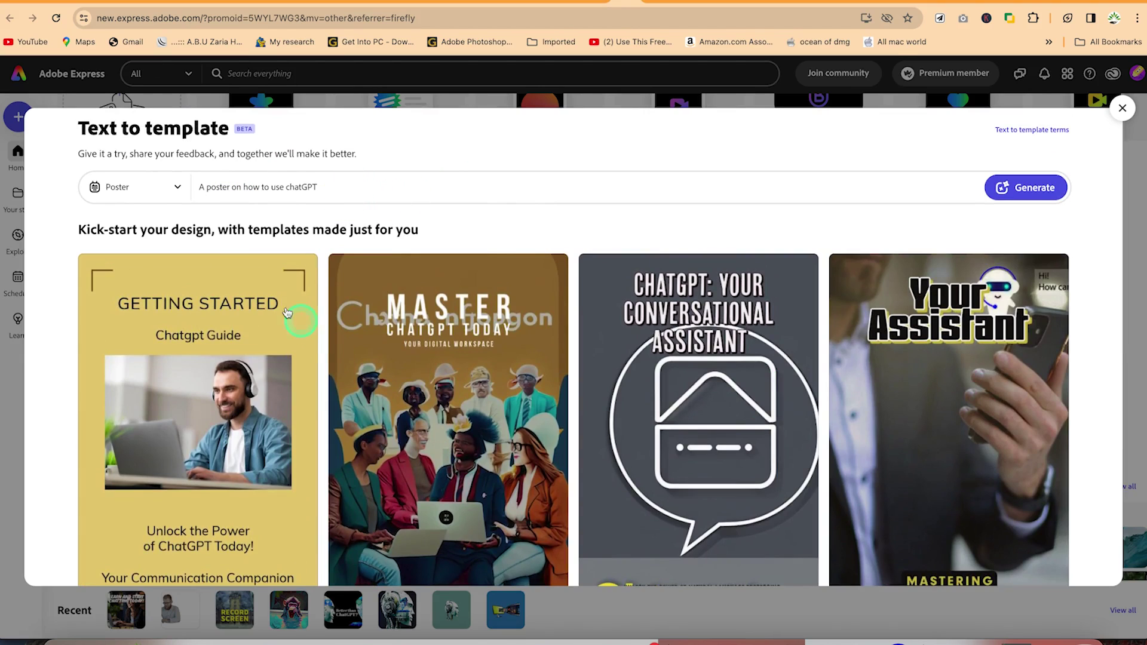
Choose the Instagram square post format, extend the prompt with ", use robot as the image", and generate templates again
click(174, 187)
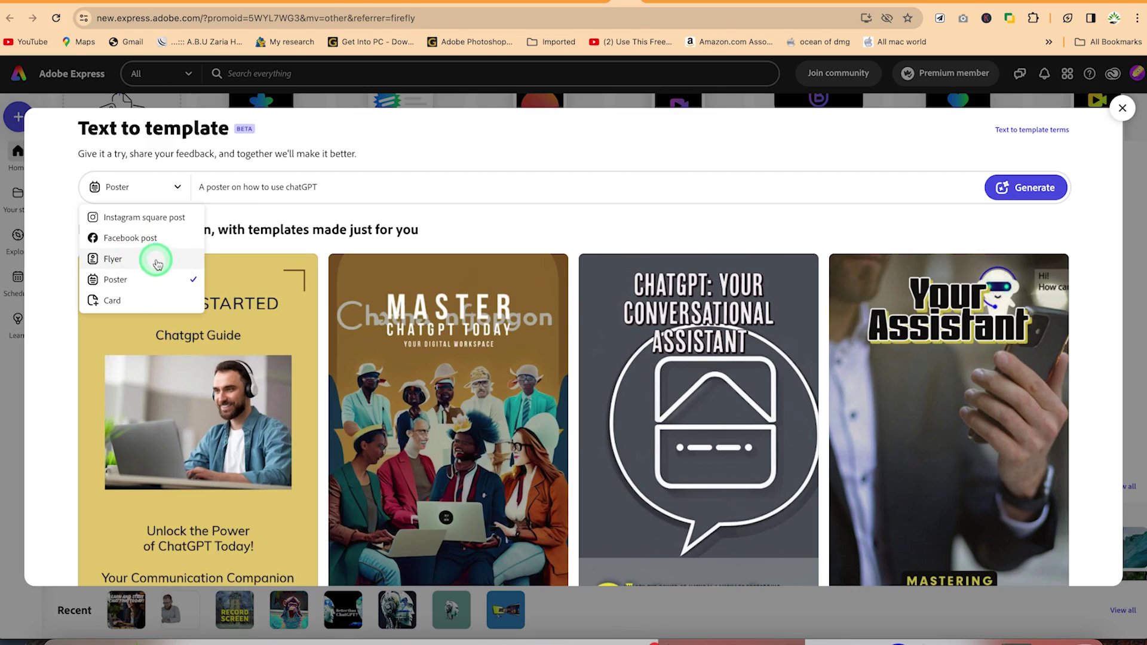
click(159, 221)
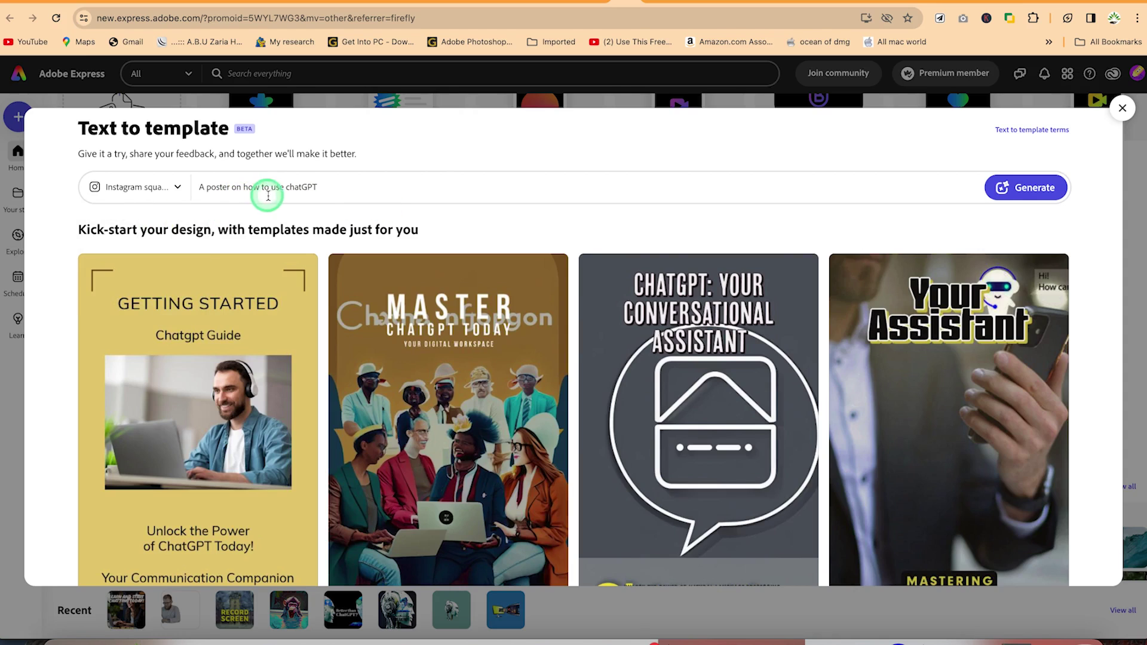
click(356, 187)
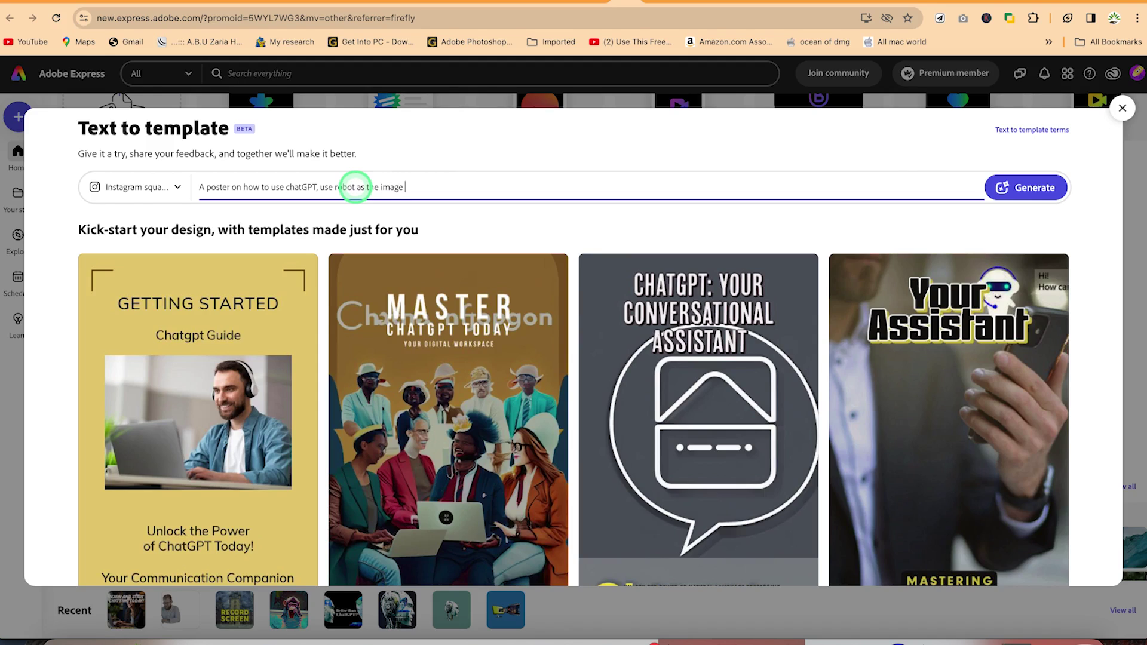
click(1025, 189)
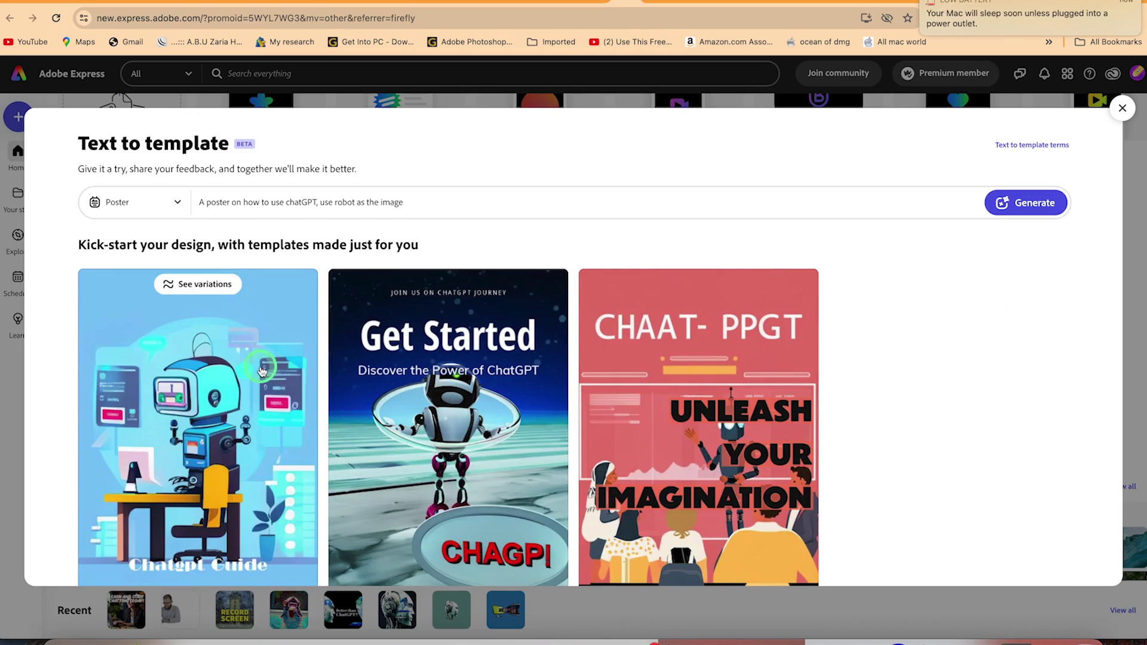
Show variations of the "Get Started" robot template and open the "Talk Smart" variation for editing
scroll(266, 370, down, 2)
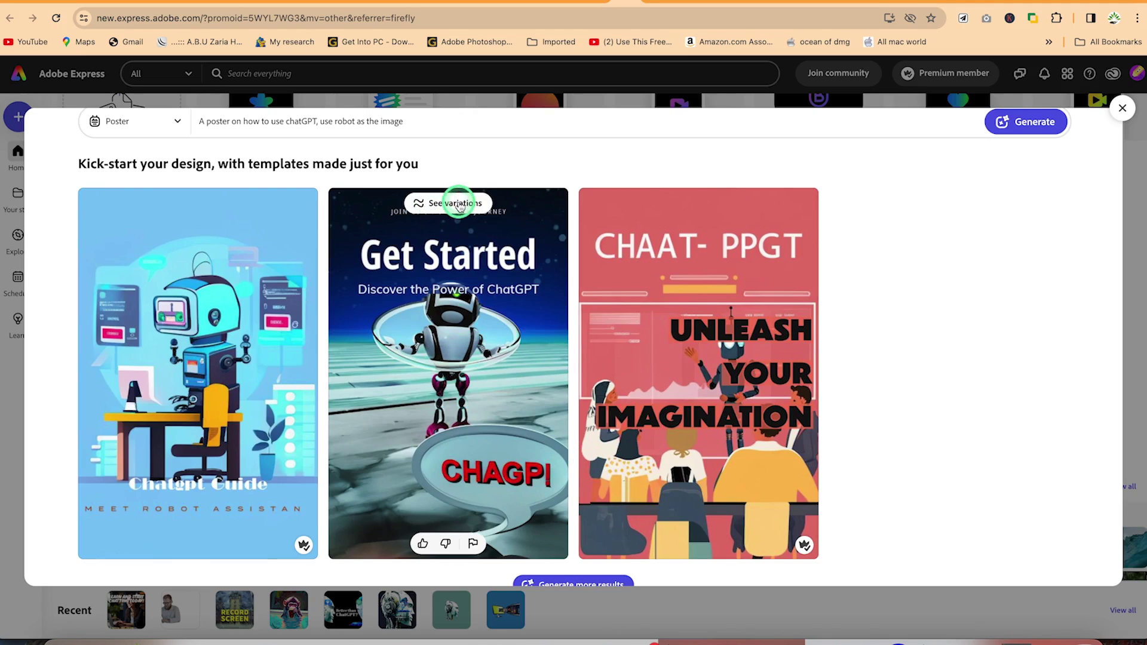
click(457, 203)
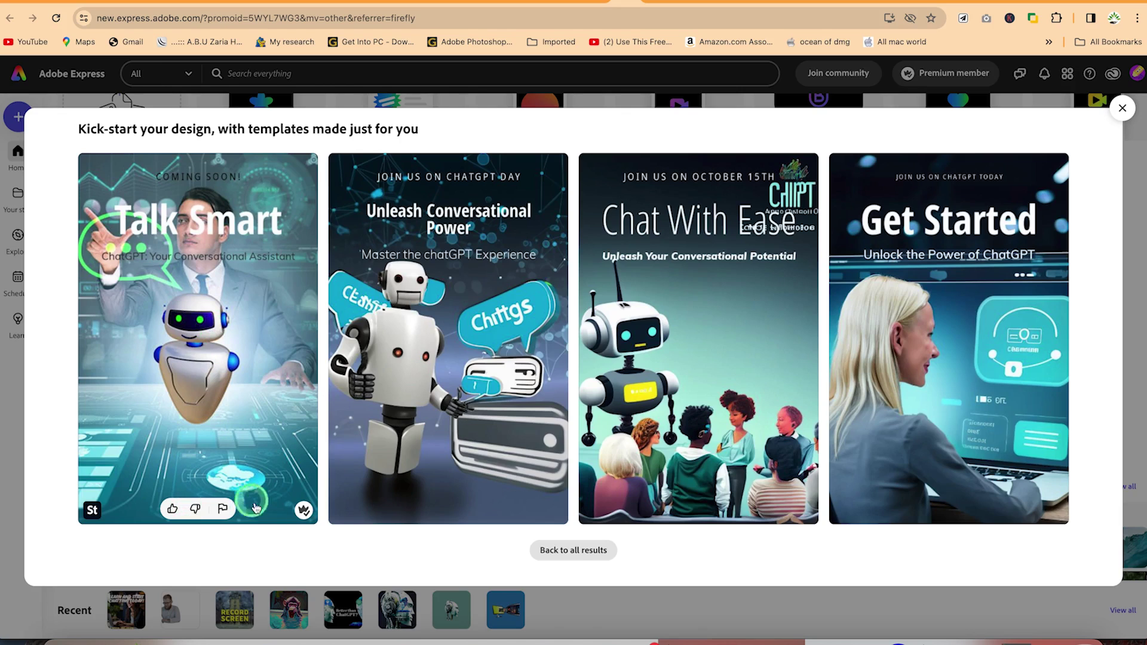
click(193, 302)
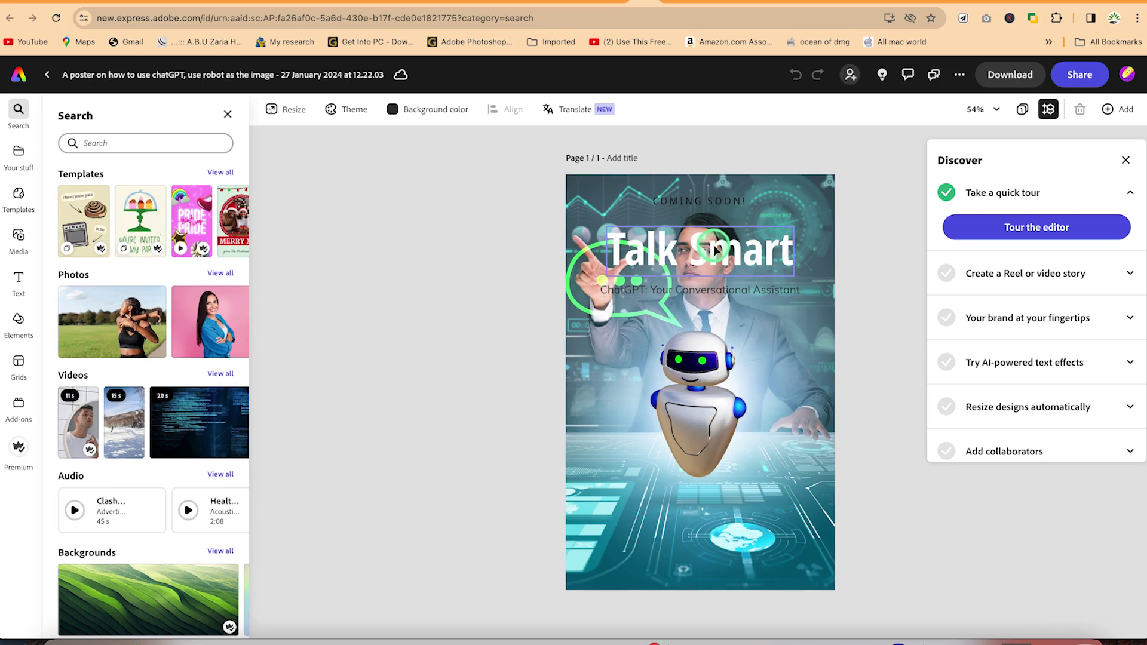
Delete the "COMING SOON!" line from the poster and replace the "Talk Smart" headline with "ChatGPT"
click(713, 201)
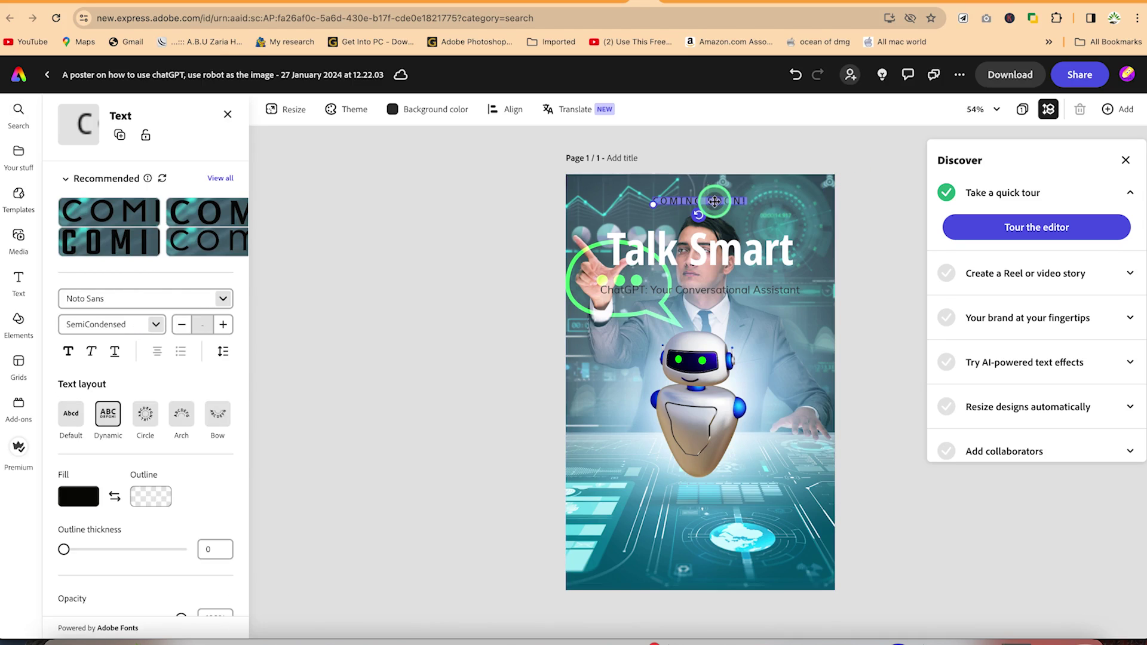
drag(714, 202, 714, 261)
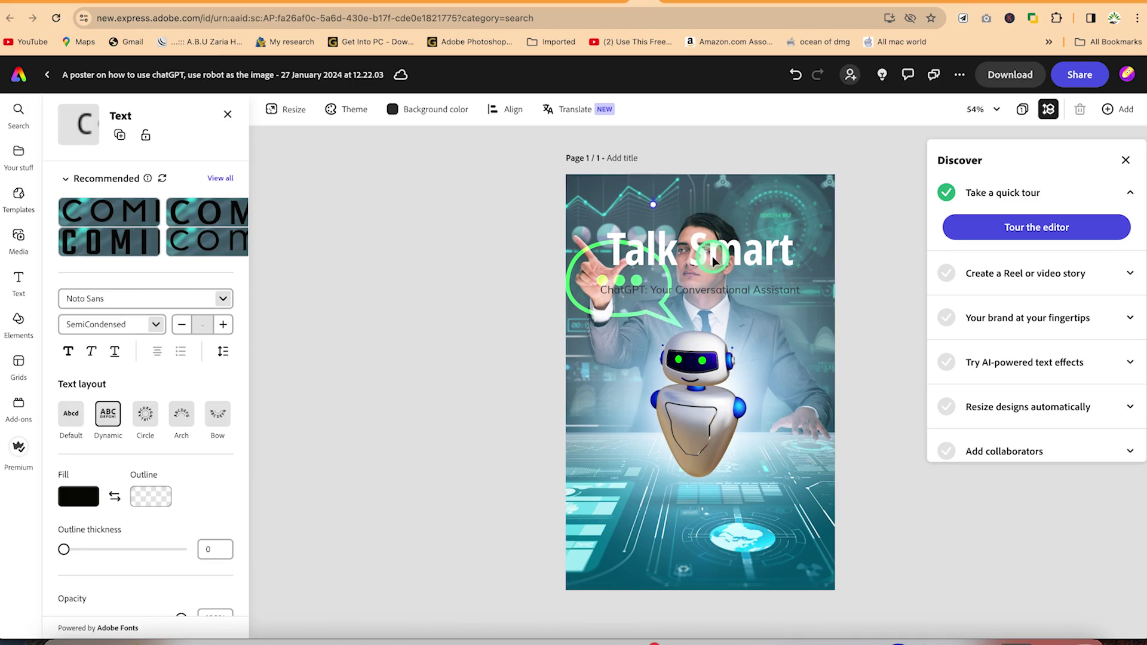
click(712, 253)
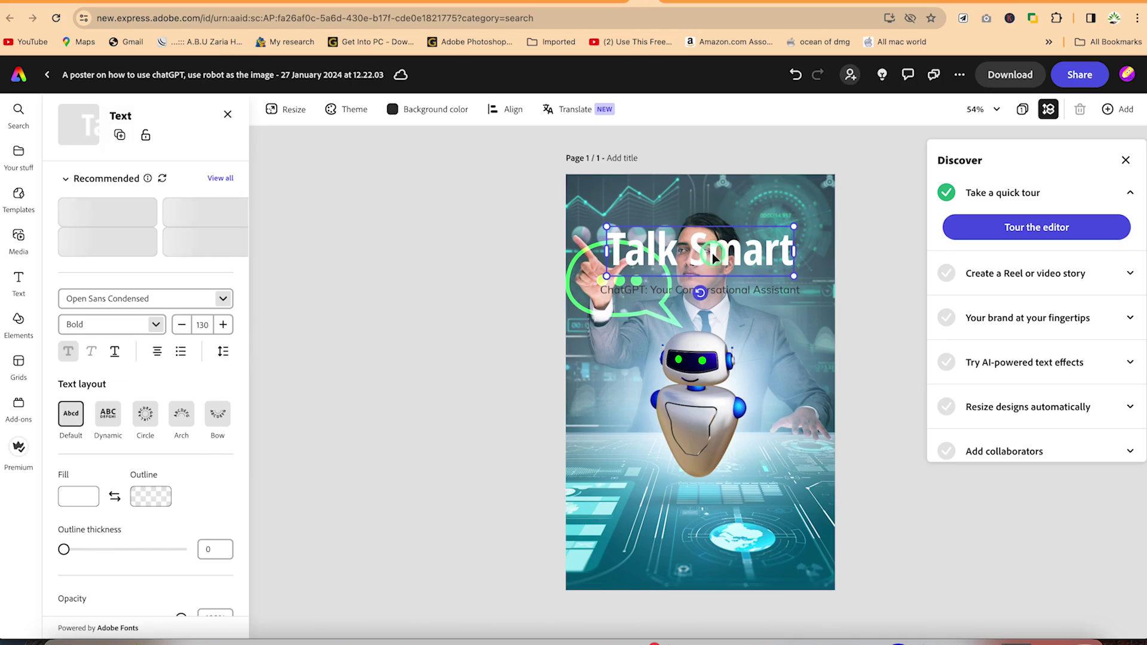
double_click(712, 252)
triple_click(713, 252)
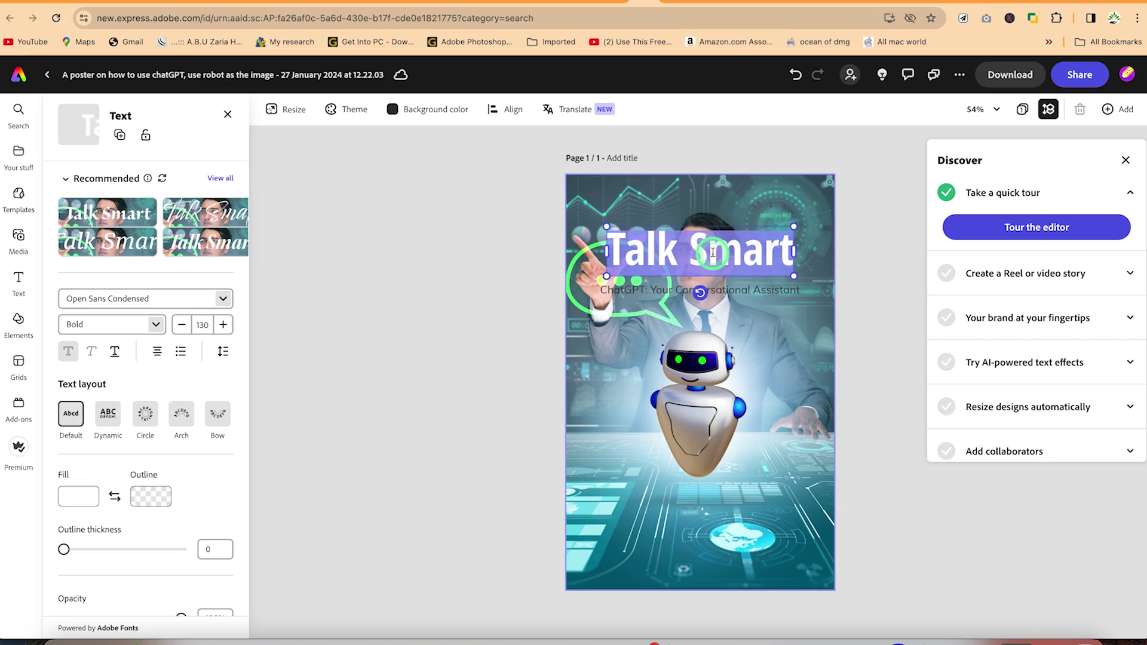
text(CHat)
key(BackSpace)
key(BackSpace)
key(BackSpace)
key(BackSpace)
text(ChatGPT)
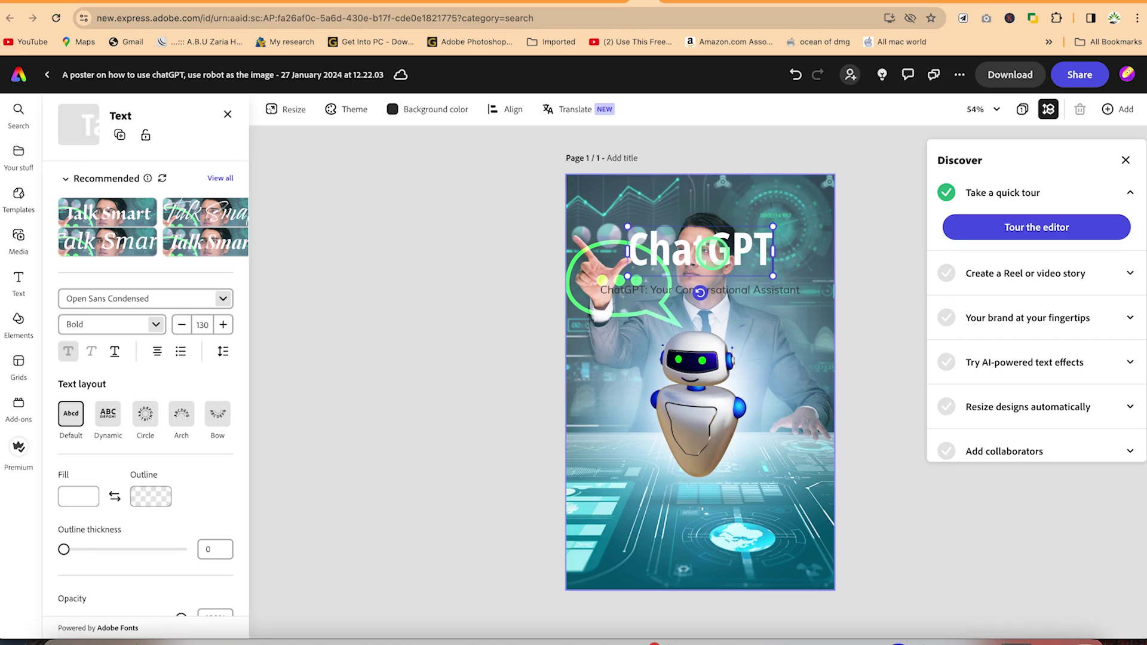
Replace the subtitle text under the headline with "For Beginners"
click(737, 291)
double_click(727, 289)
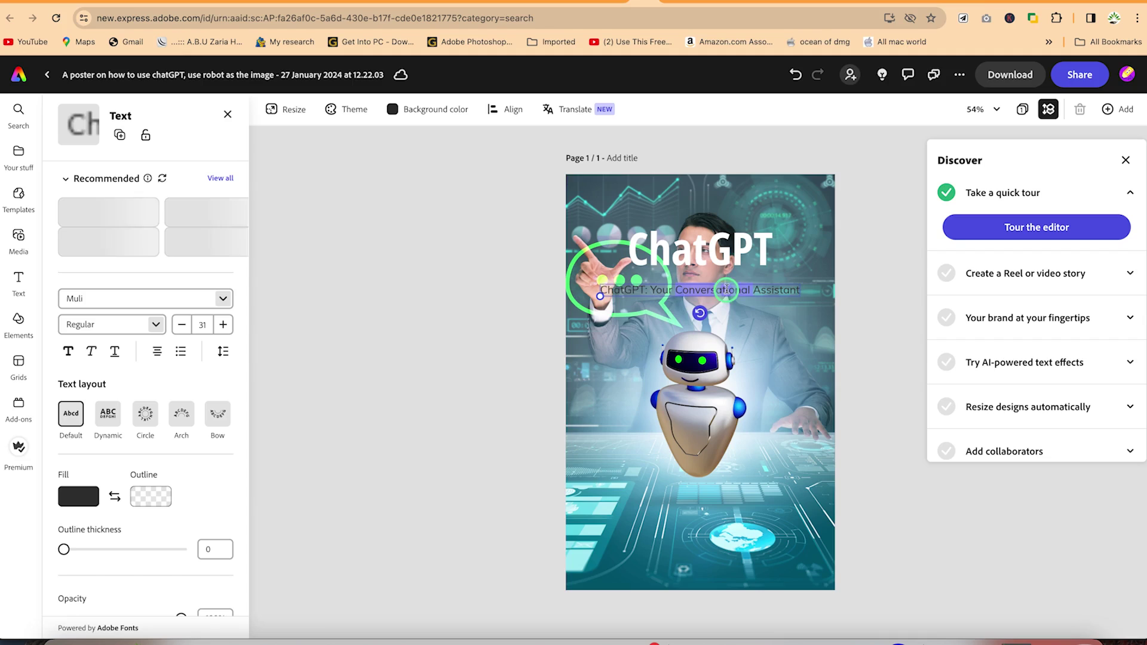
text(For Beginners)
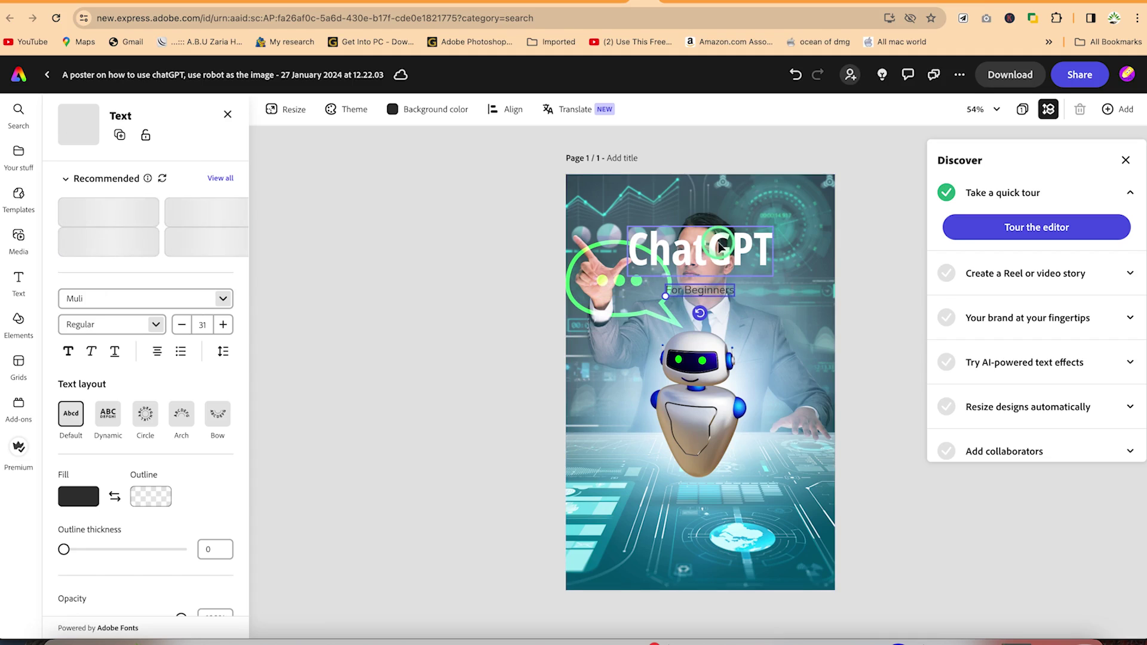
Move the "ChatGPT" headline to the poster's lower left below the robot and place "For Beginners" directly under it
drag(721, 247, 653, 503)
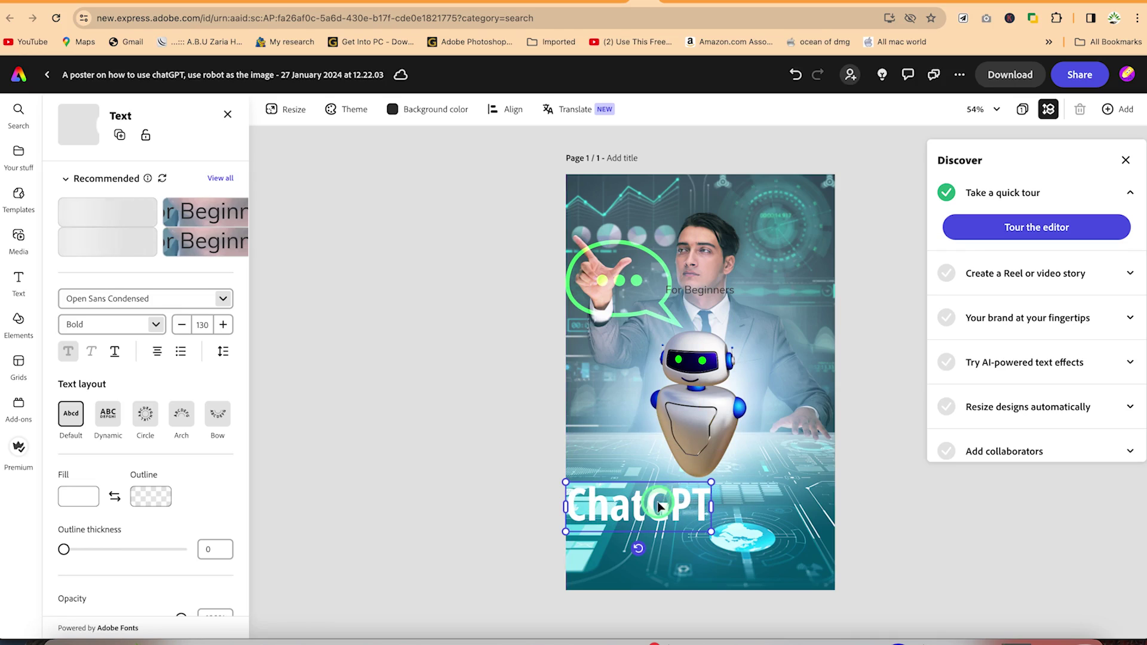
click(723, 291)
drag(723, 291, 630, 533)
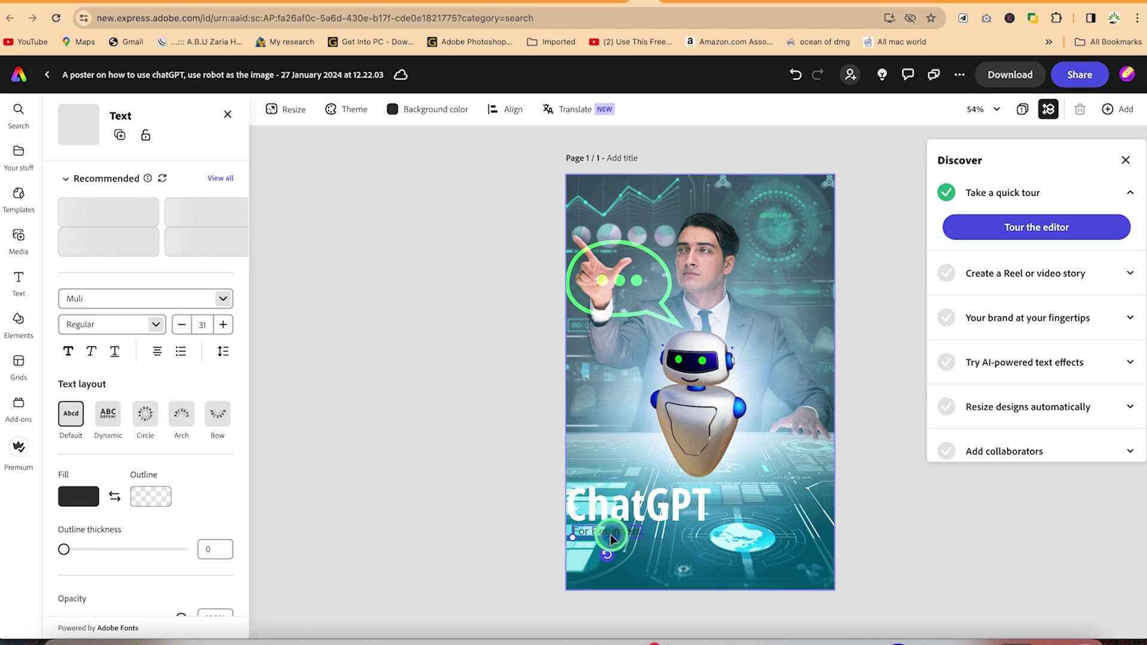
click(607, 542)
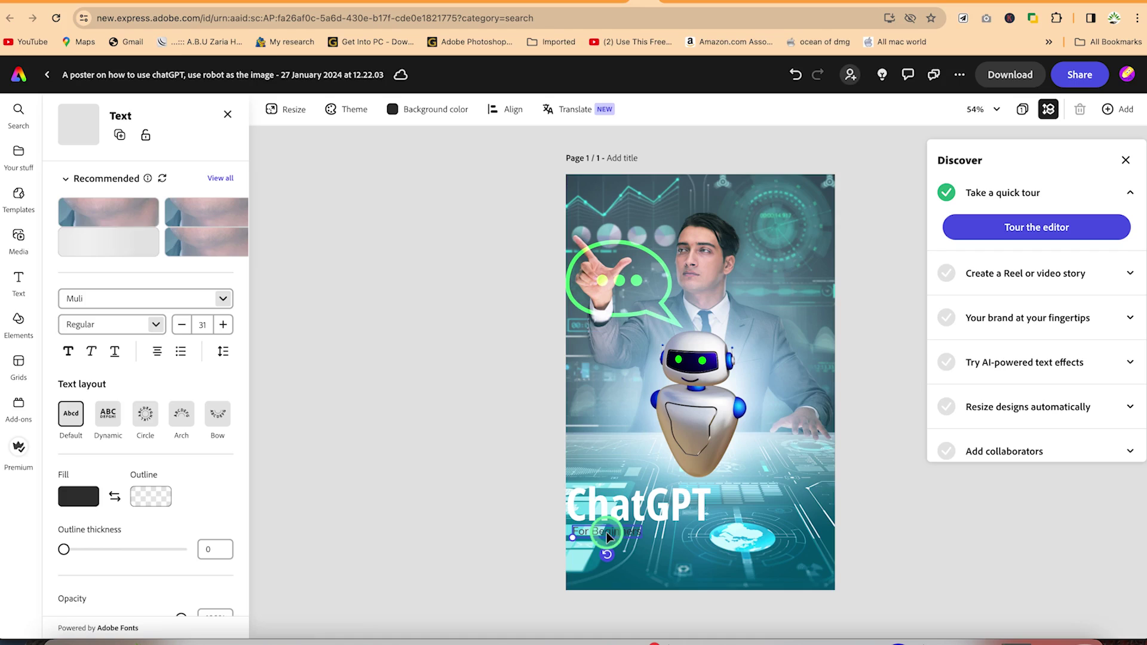
click(626, 541)
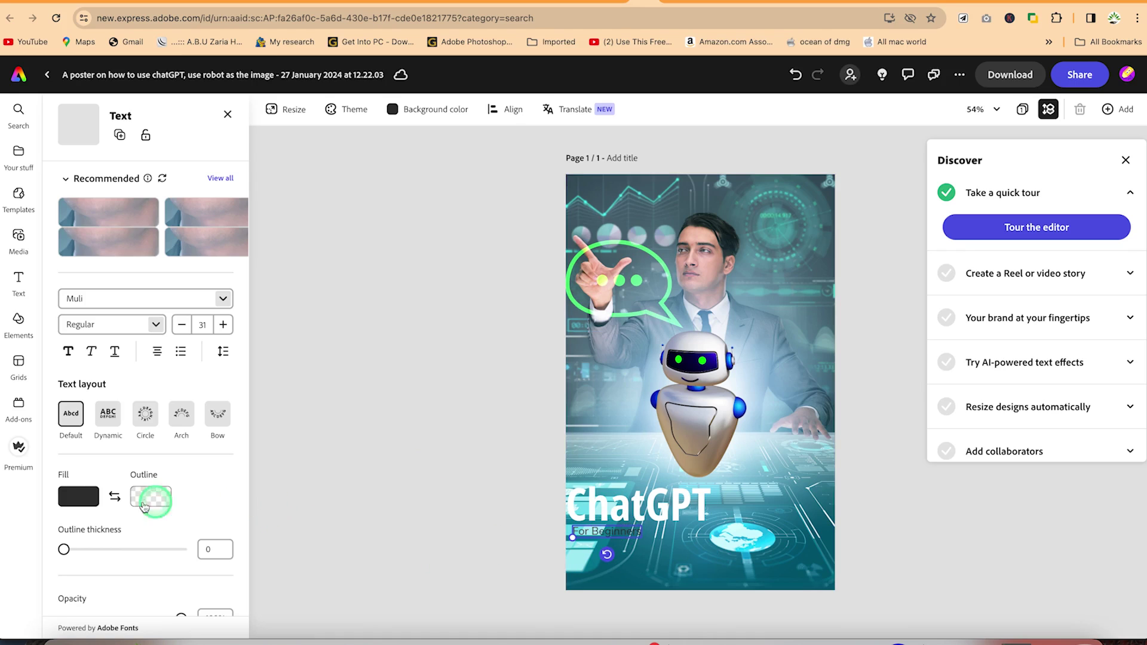
Fill the "For Beginners" text with white and add that color to My Library
click(84, 496)
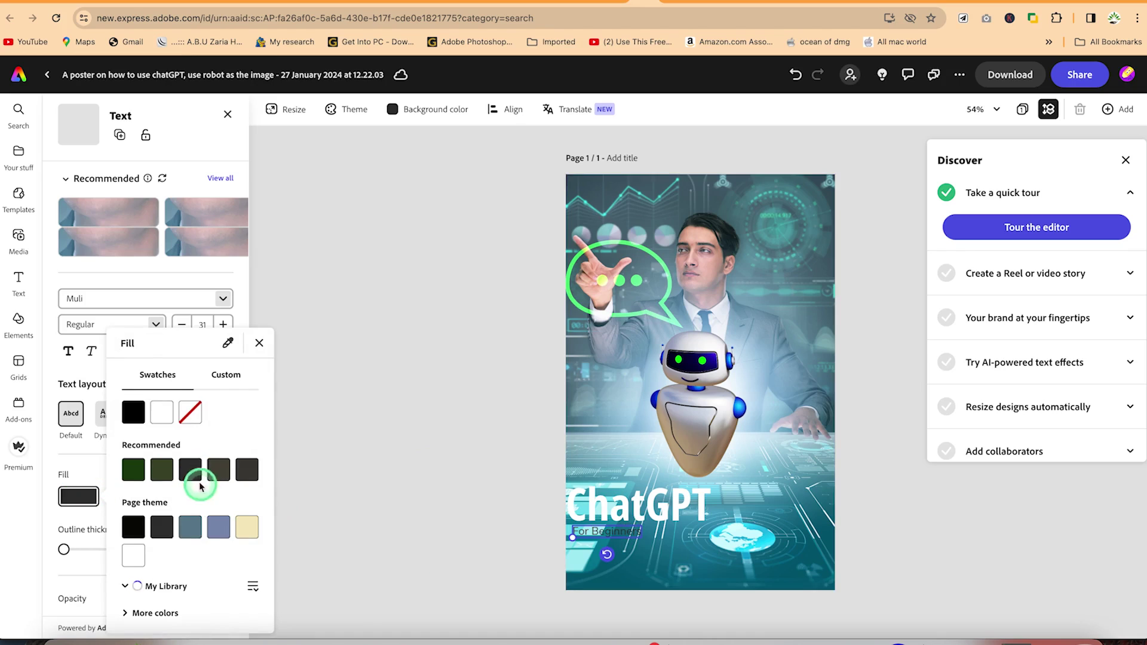
click(164, 413)
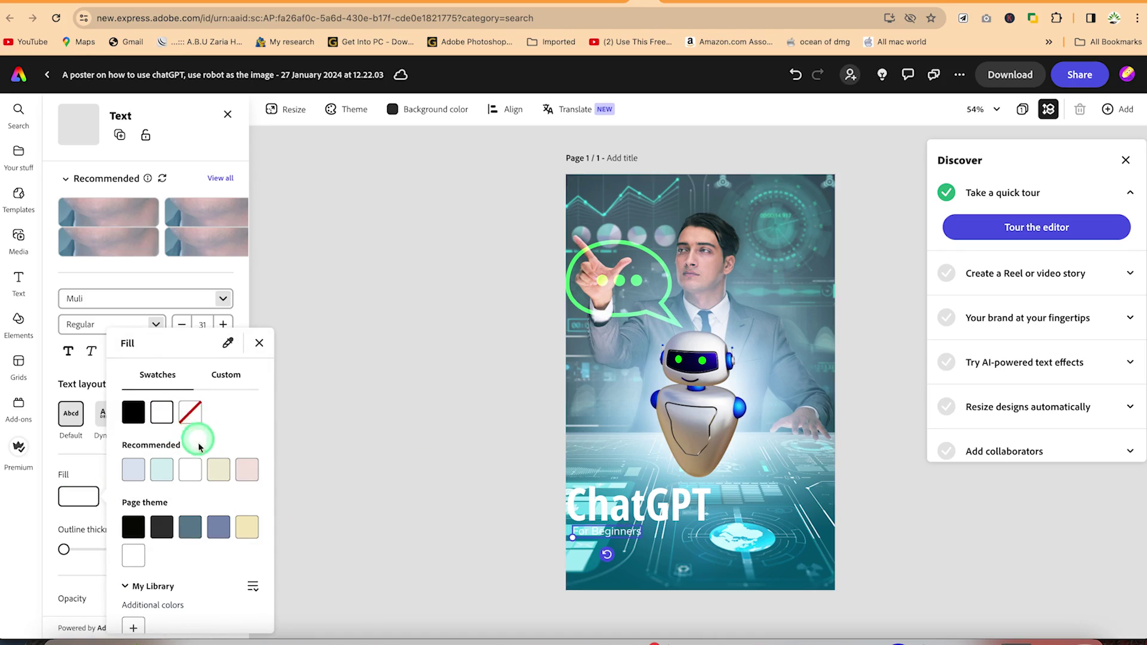
scroll(197, 442, down, 2)
click(135, 578)
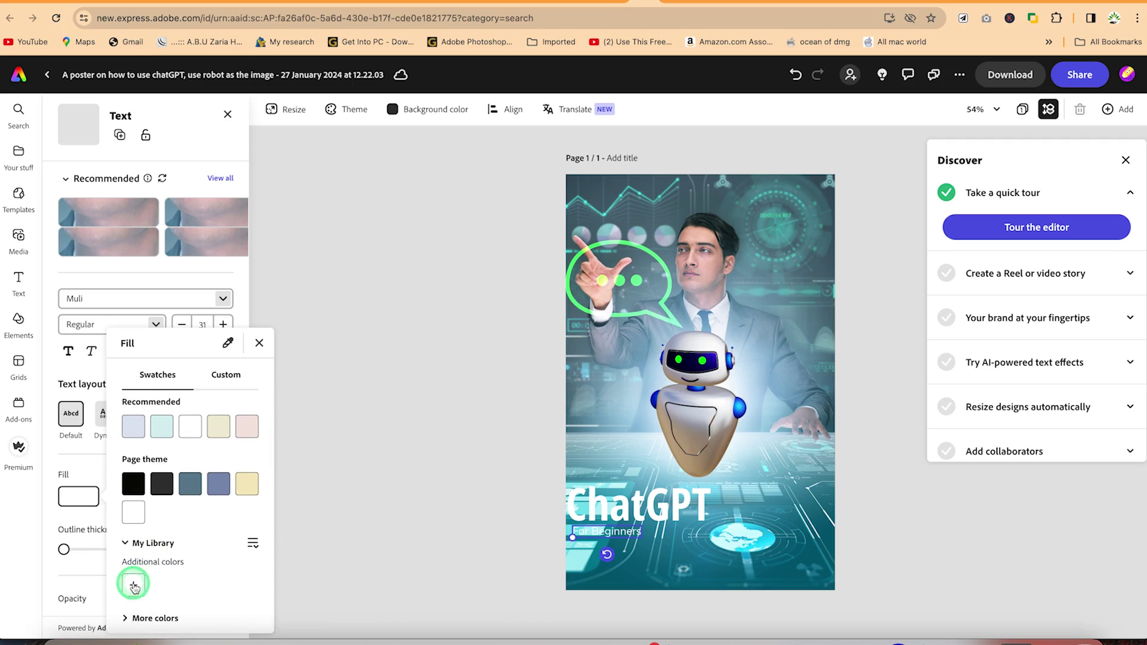
click(159, 583)
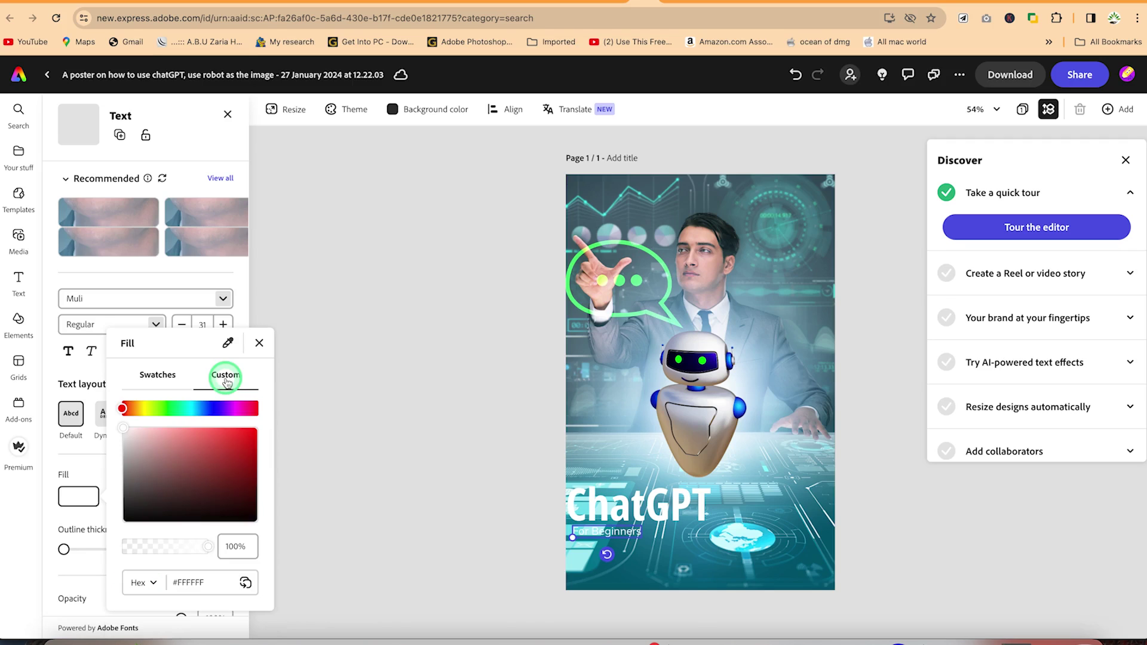
Try custom fill colors on the "For Beginners" text, settle on black, and make the text bold
click(223, 452)
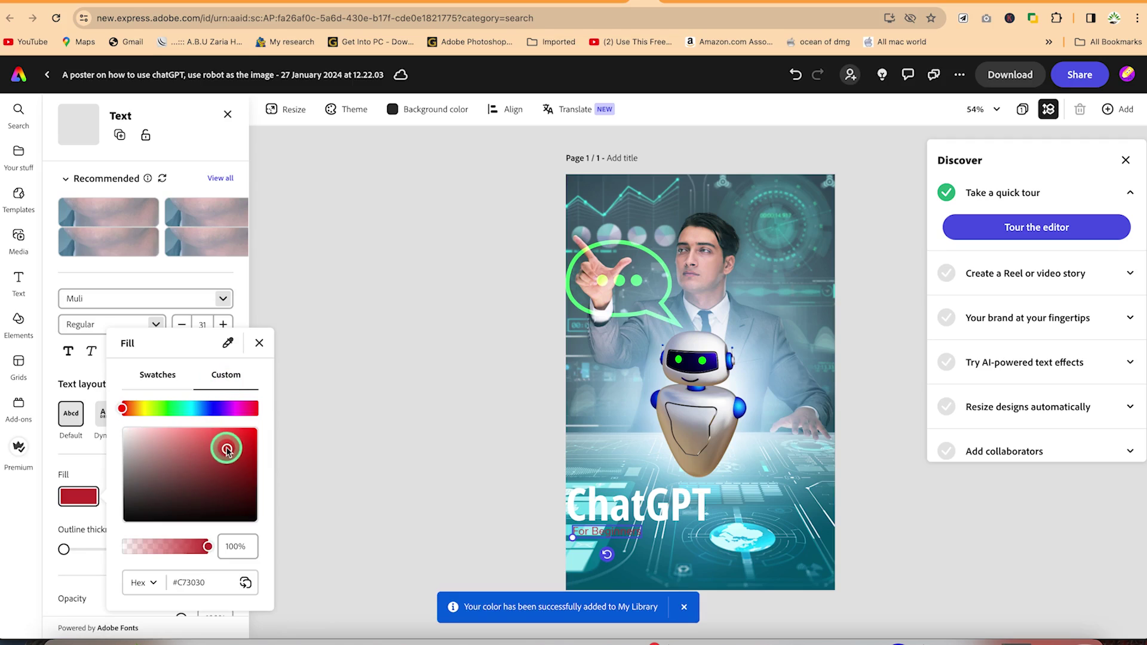
mouse_move(222, 452)
mouse_down()
mouse_move(200, 469)
mouse_move(200, 505)
mouse_move(163, 498)
mouse_up()
drag(160, 478, 120, 524)
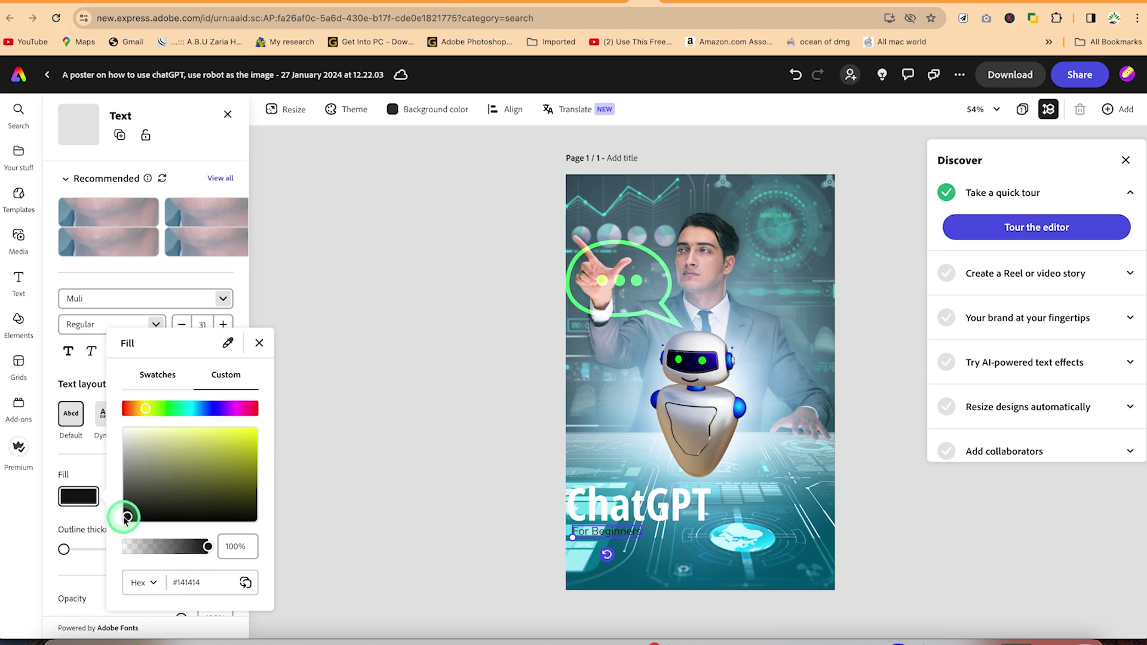
click(192, 350)
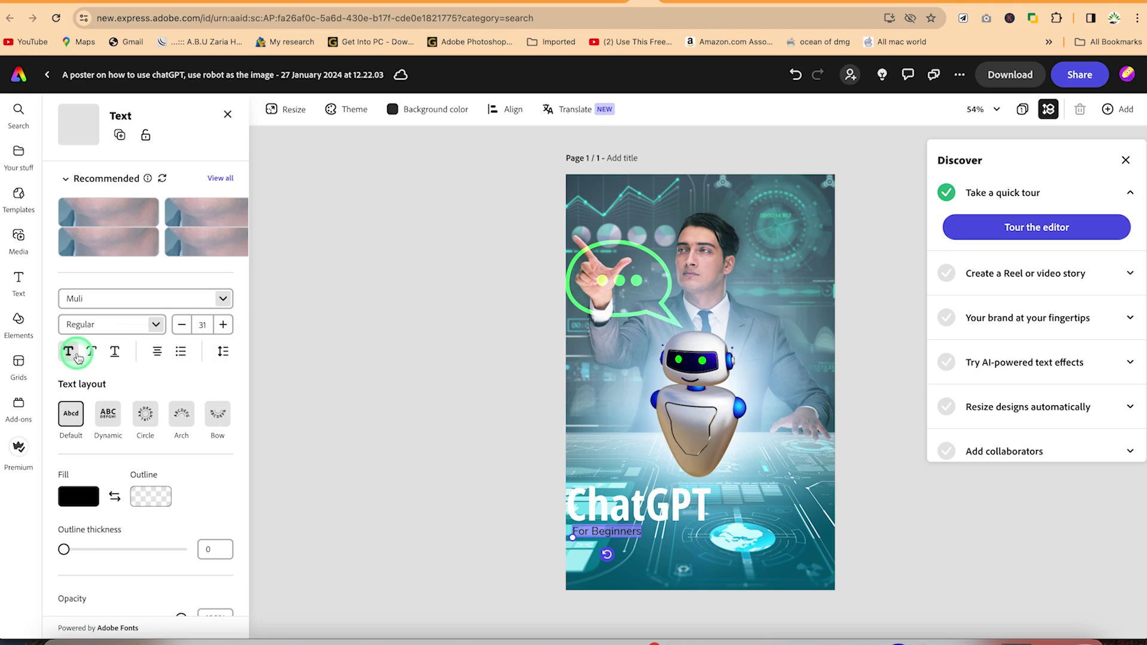
click(69, 352)
click(426, 473)
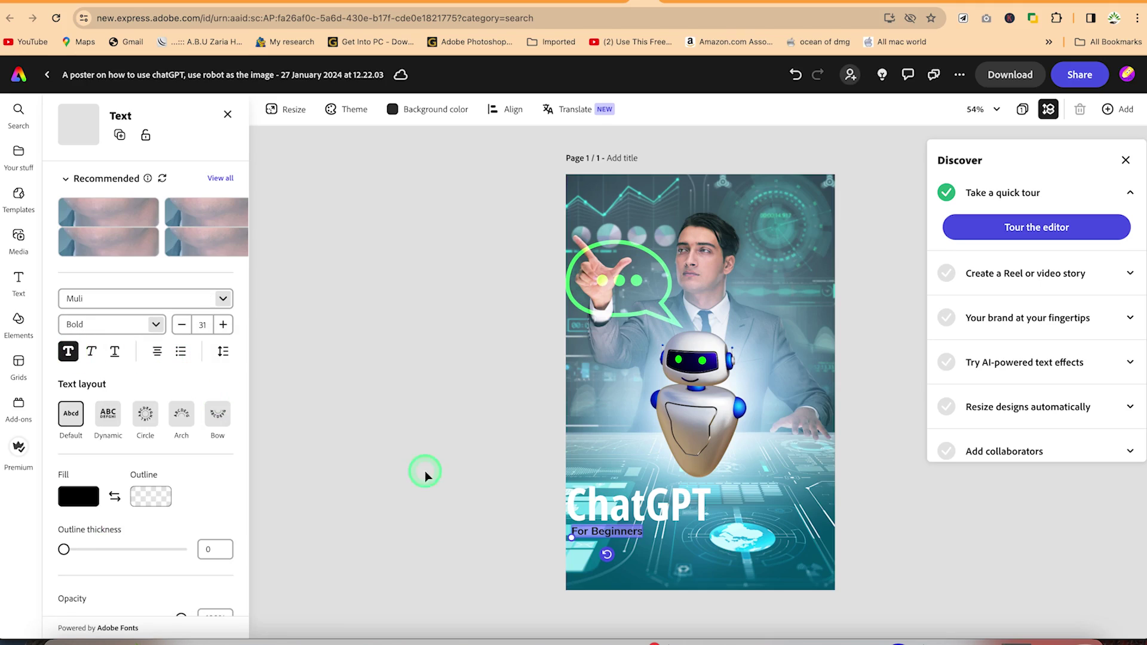
Increase the "For Beginners" text to font size 53 and reposition it fully on the poster directly under the "ChatGPT" headline
triple_click(223, 326)
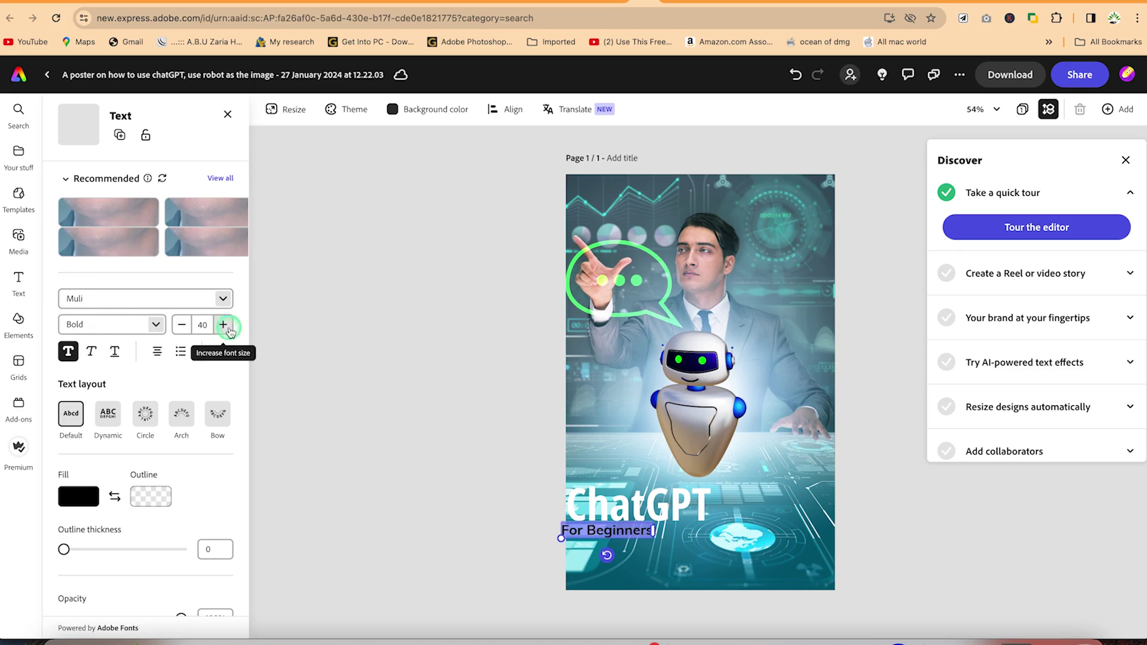
double_click(228, 328)
double_click(227, 328)
triple_click(227, 328)
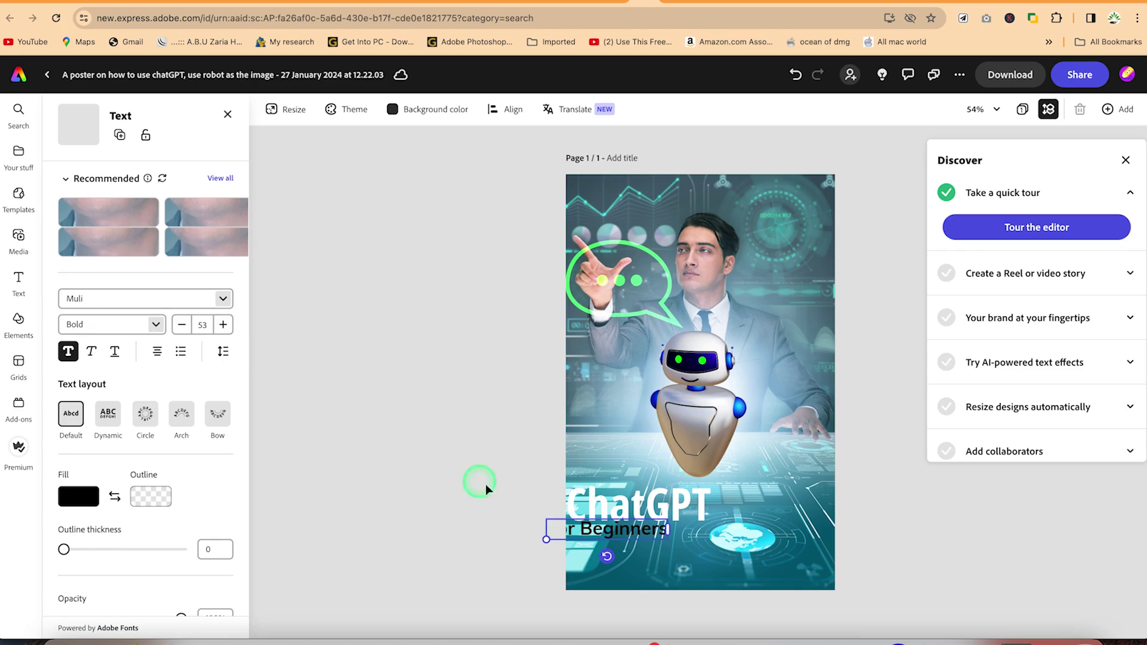
drag(646, 527, 672, 531)
click(492, 445)
click(663, 579)
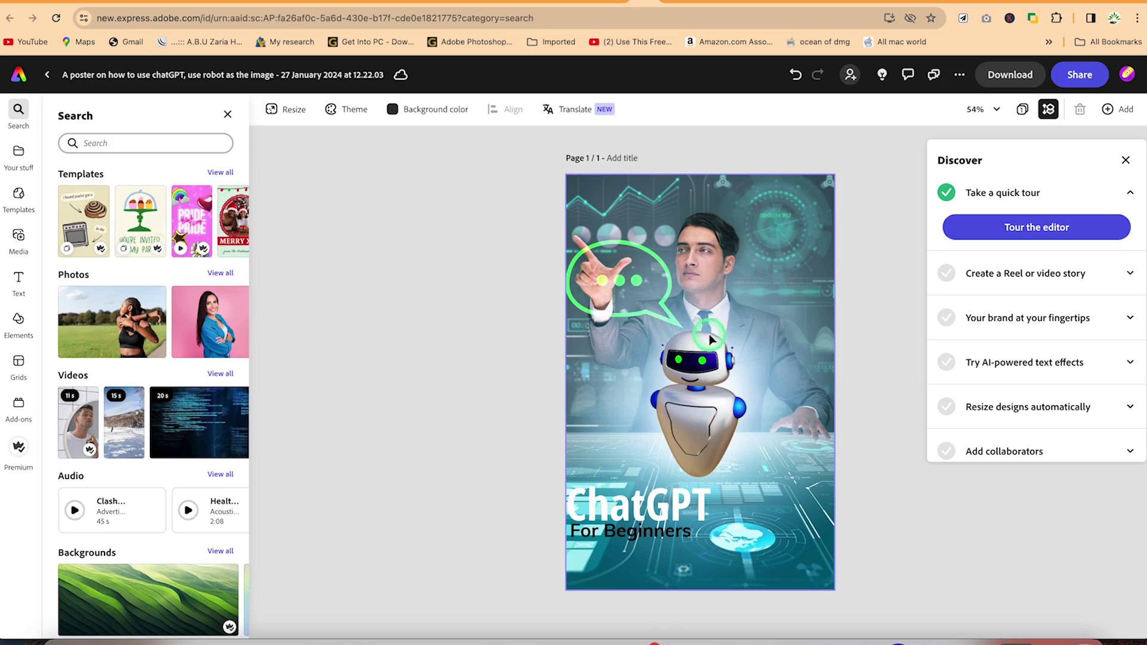
Look through the available assets, including your own files, templates, stock videos and stock photos
click(542, 279)
click(218, 179)
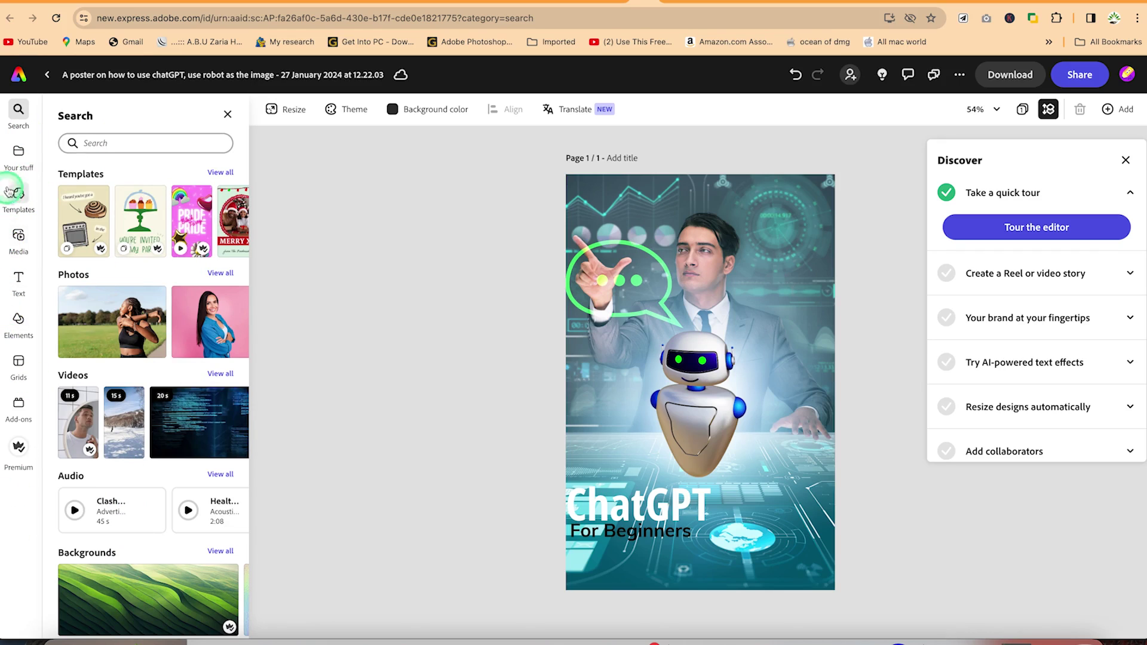
click(15, 163)
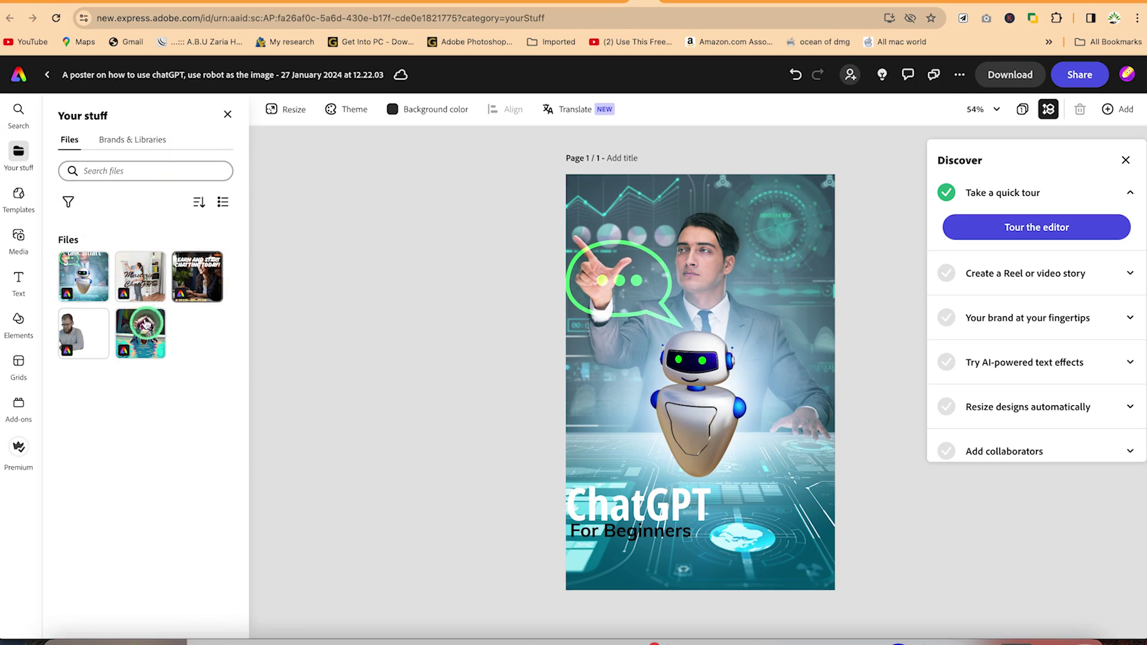
click(19, 195)
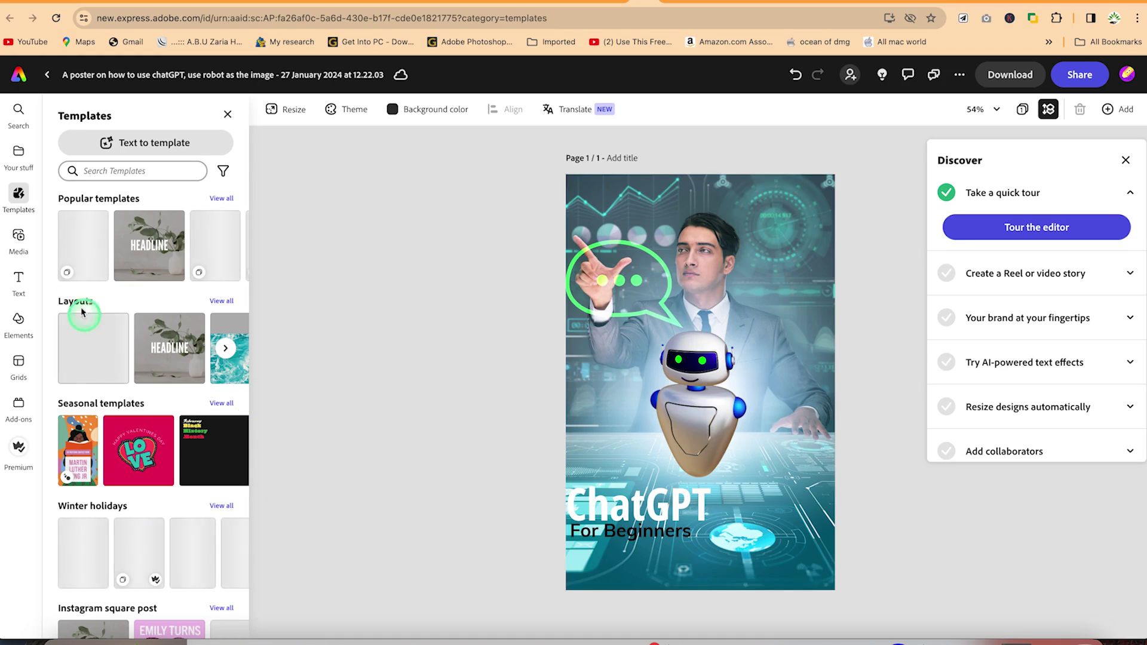
click(21, 234)
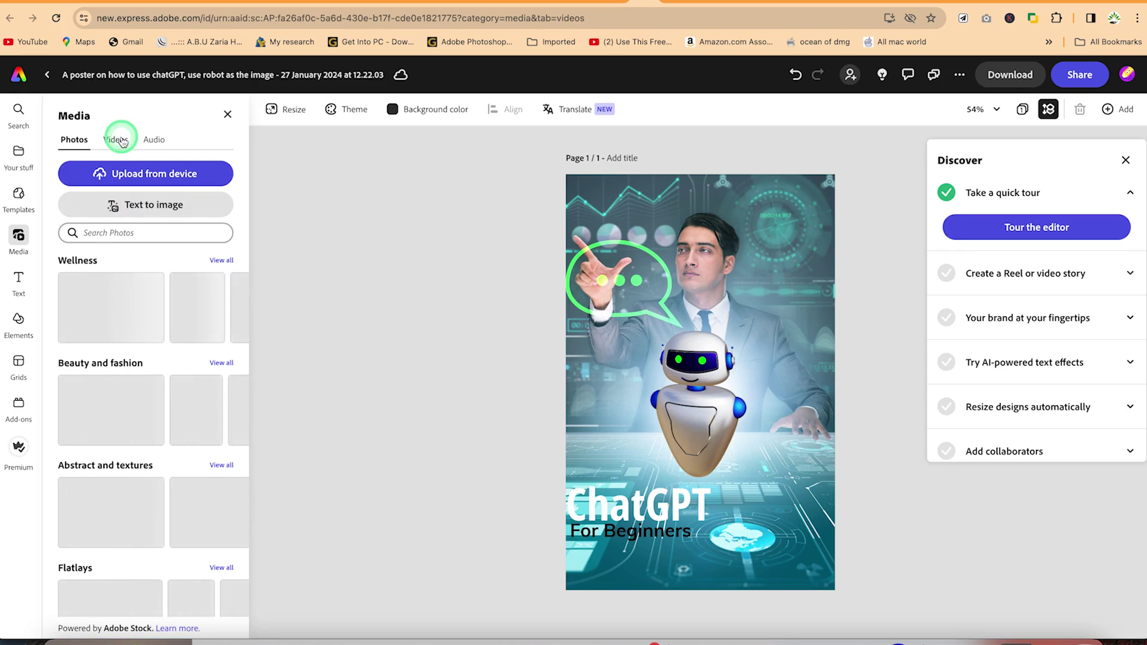
click(114, 141)
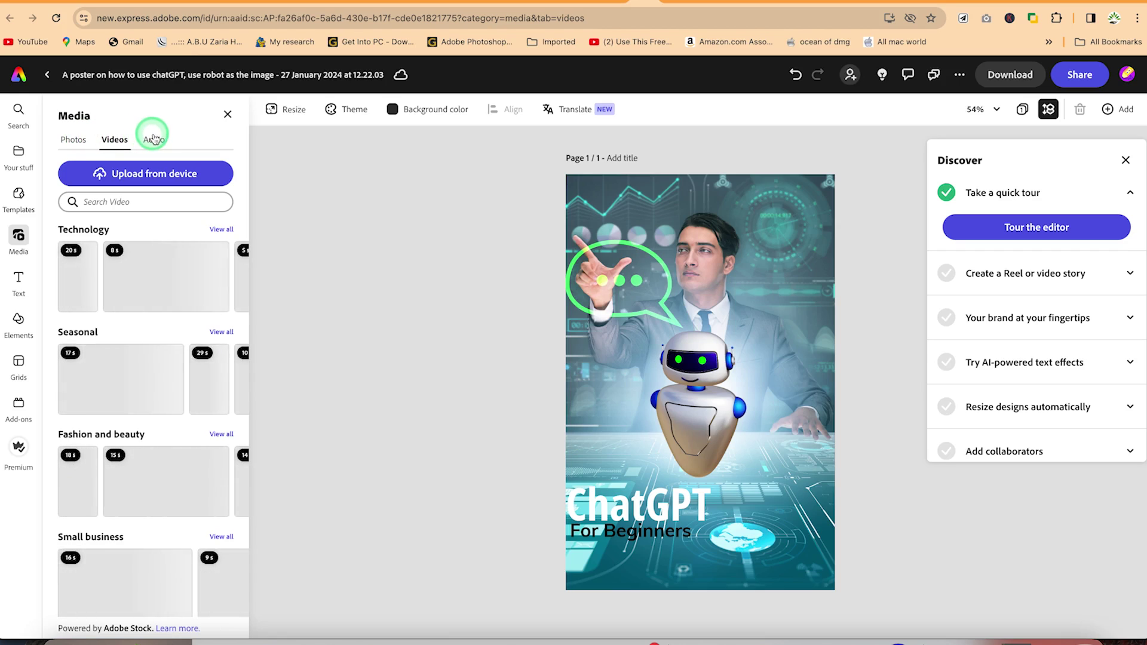
click(110, 142)
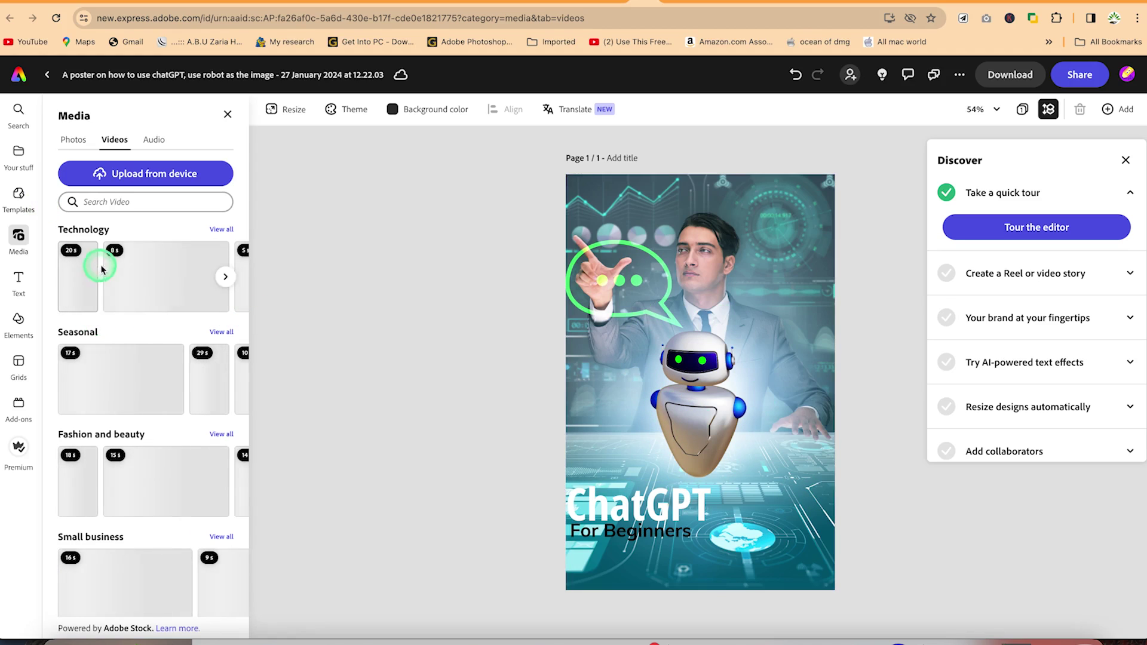
click(72, 140)
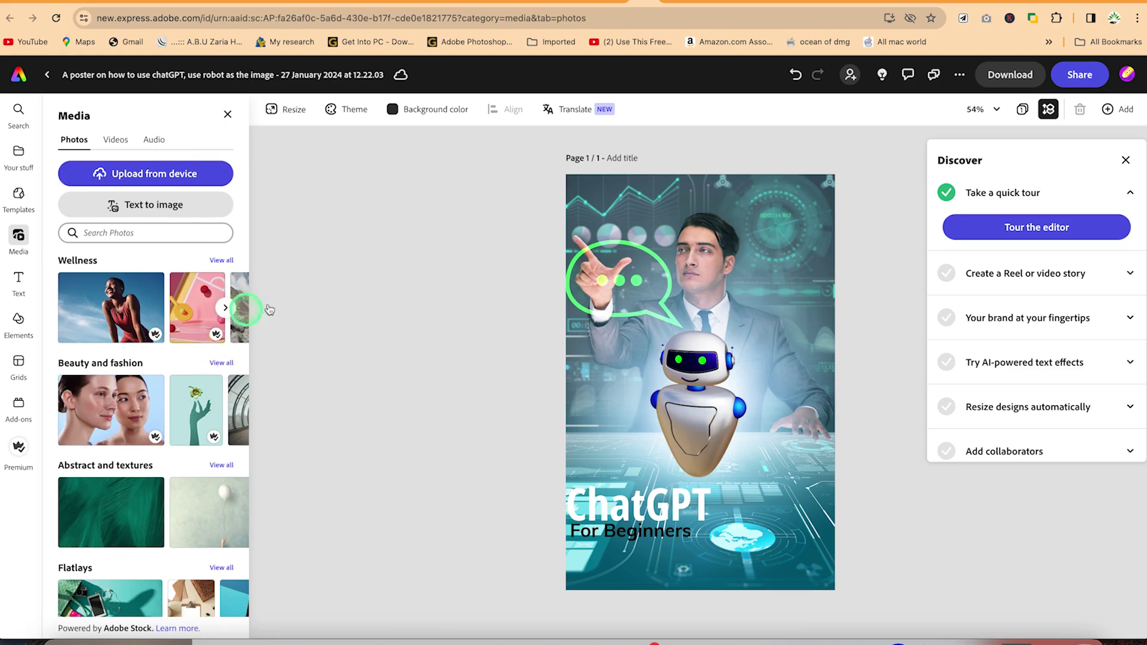
Upload the Epic Mentorship logo image "Screenshot 2023-08-17 at 22.12.21" from the Desktop folder onto the poster
click(128, 177)
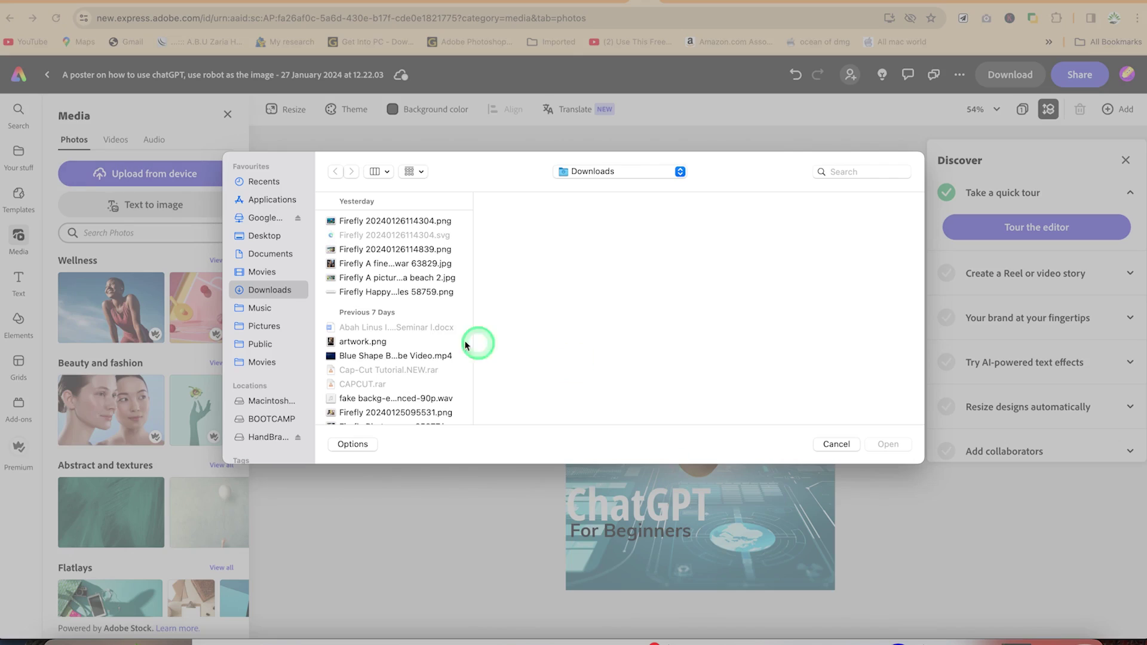
double_click(360, 356)
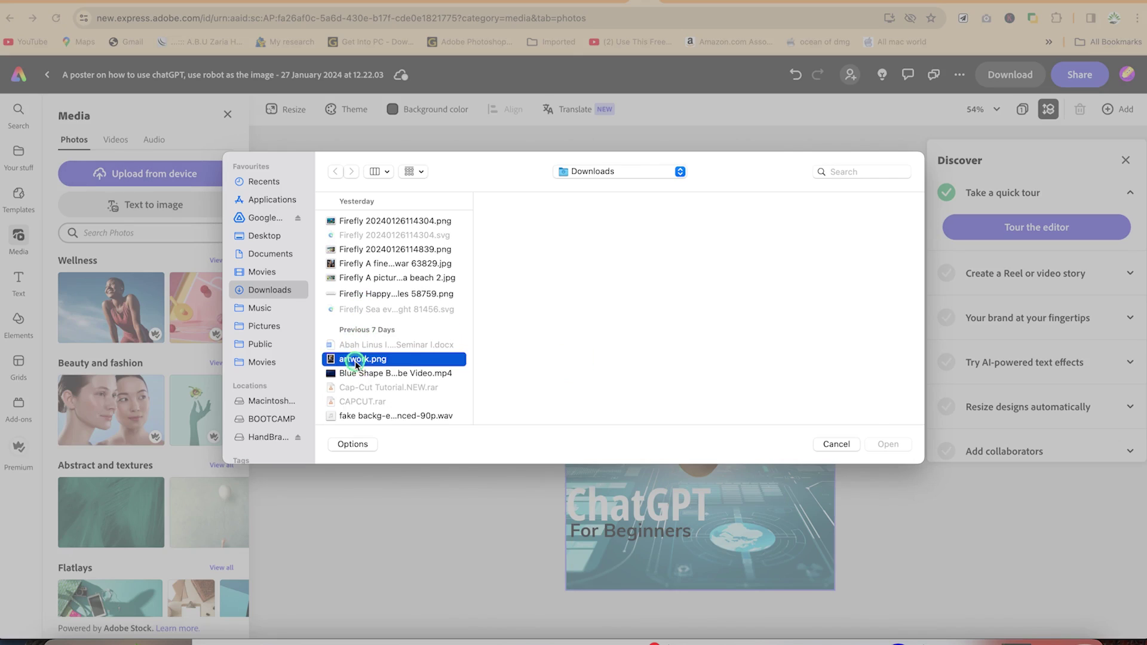
key(l)
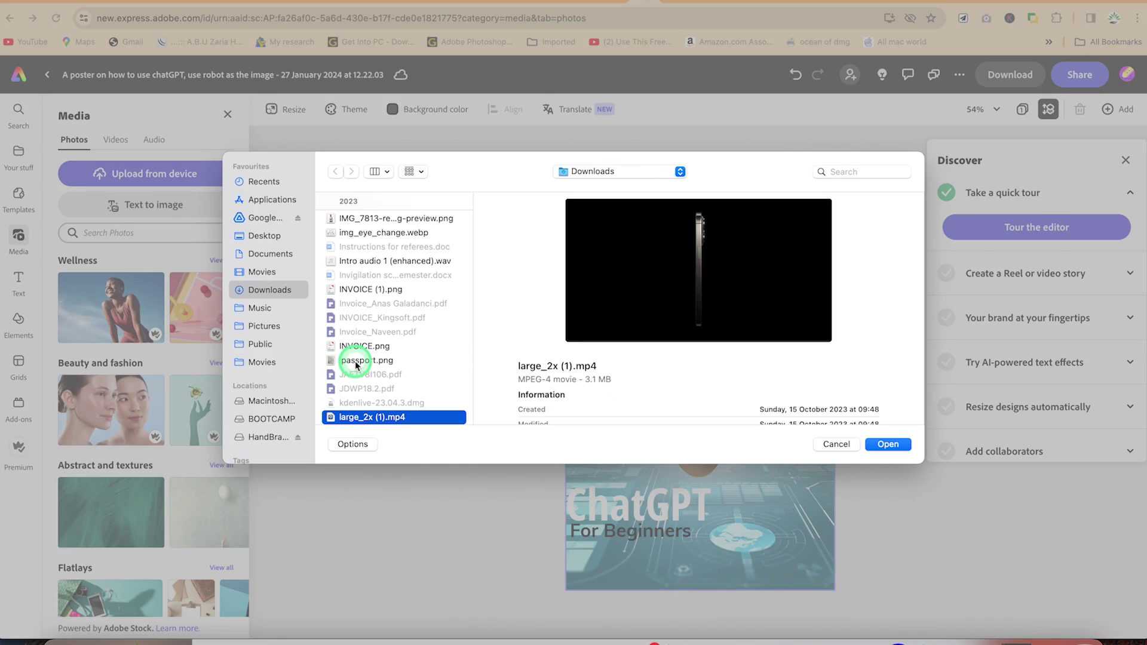
key(Down)
key(Down)
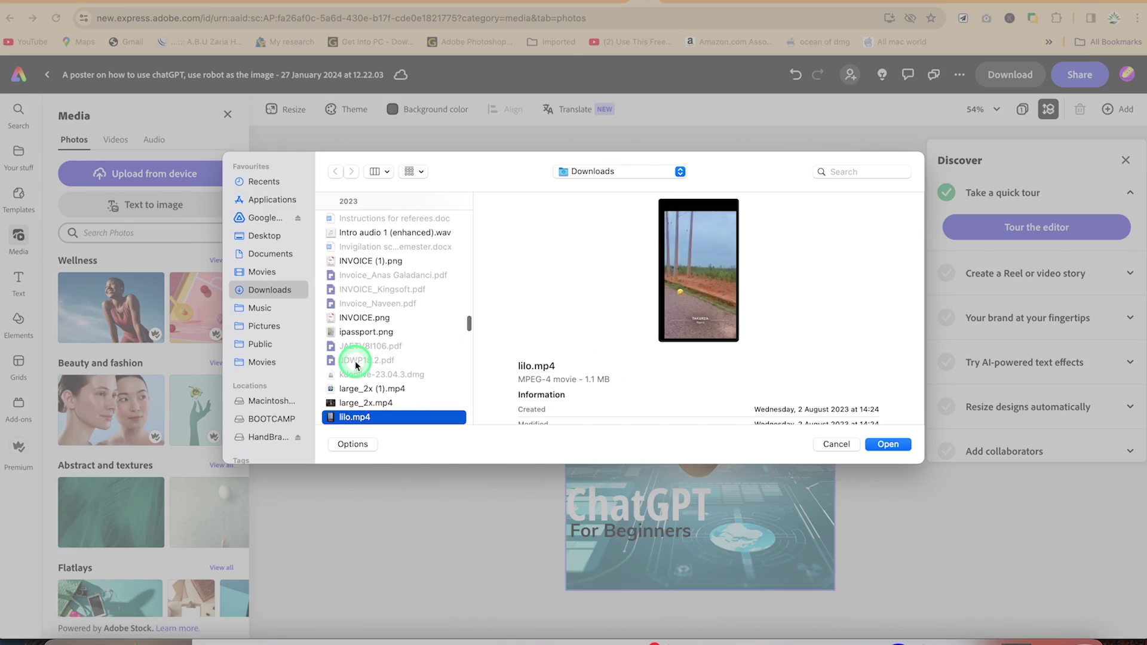
key(Down)
key(Down)
key(Down)
key(Down)
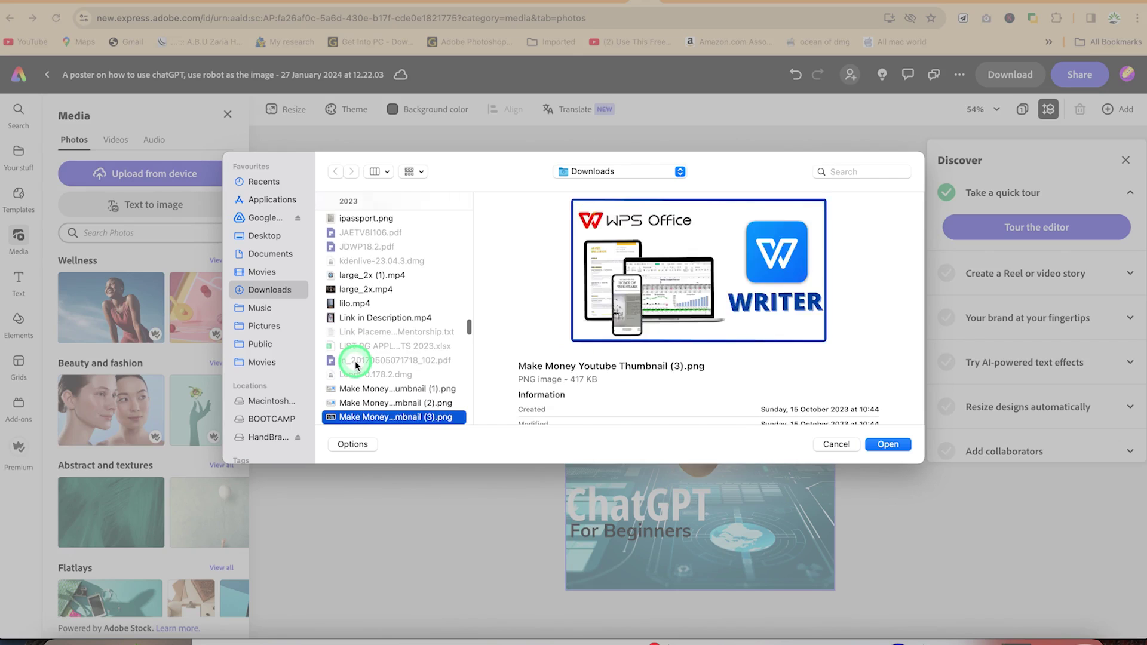
key(p)
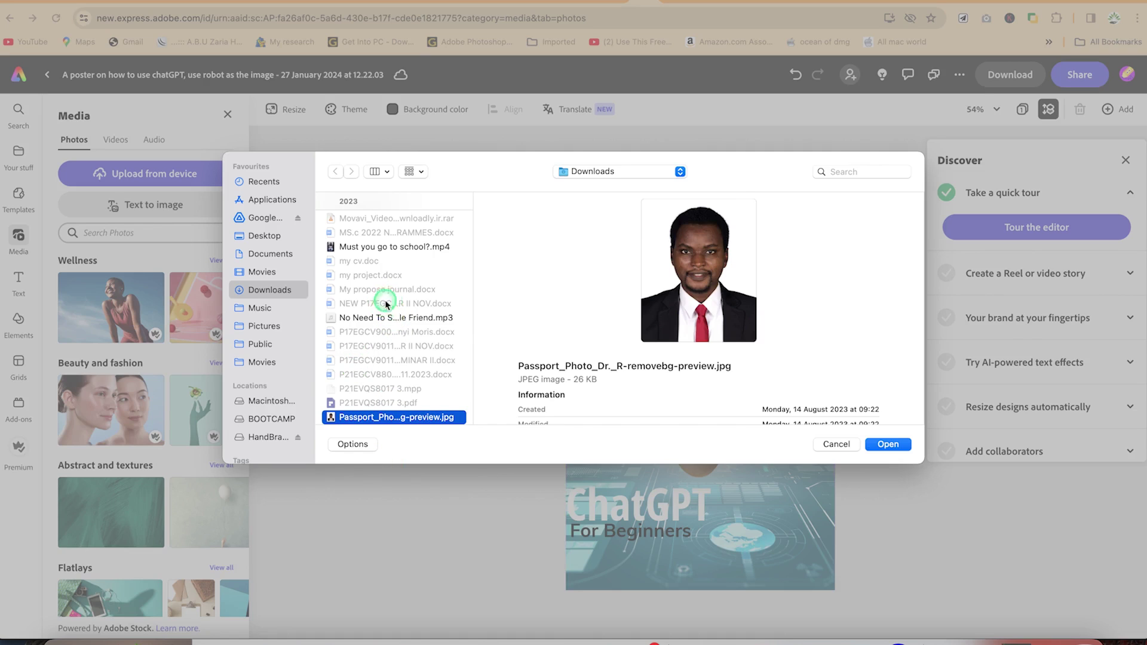
key(super+shift+d)
key(Up)
key(Up)
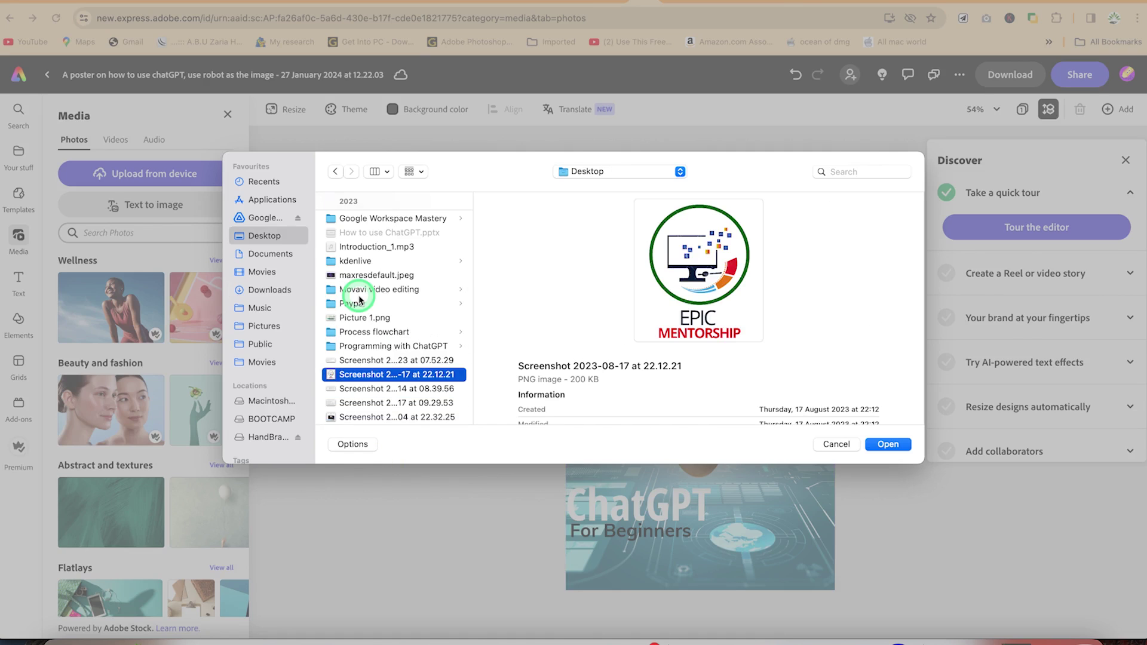
click(888, 445)
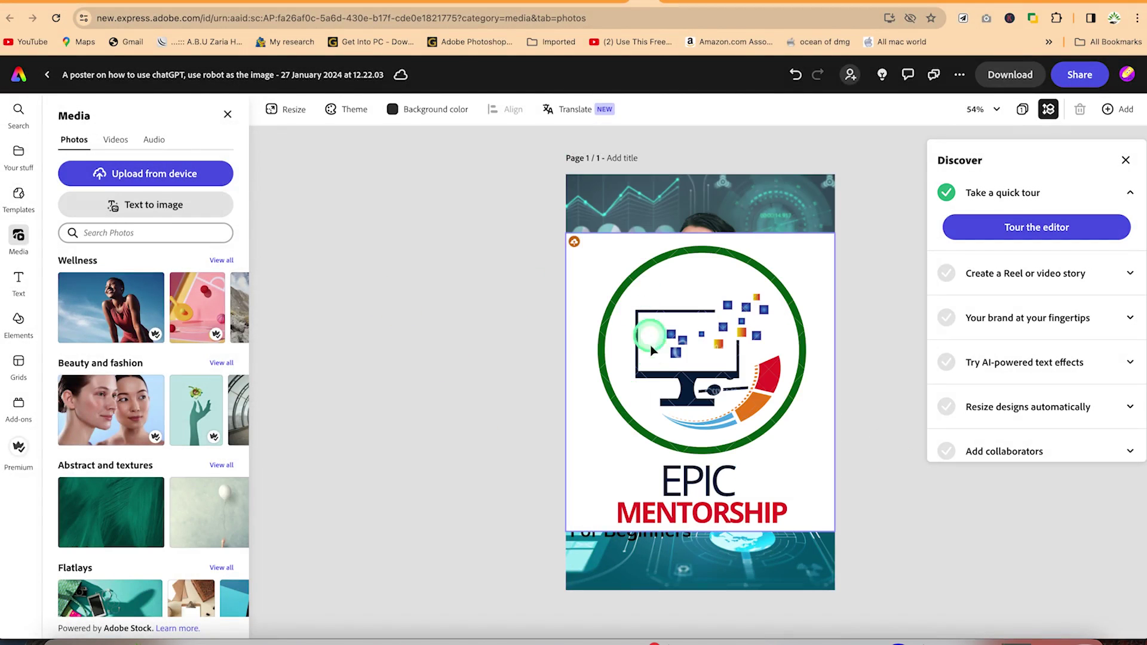
Shrink the Epic Mentorship logo to a small badge in the poster's lower-right corner
click(651, 353)
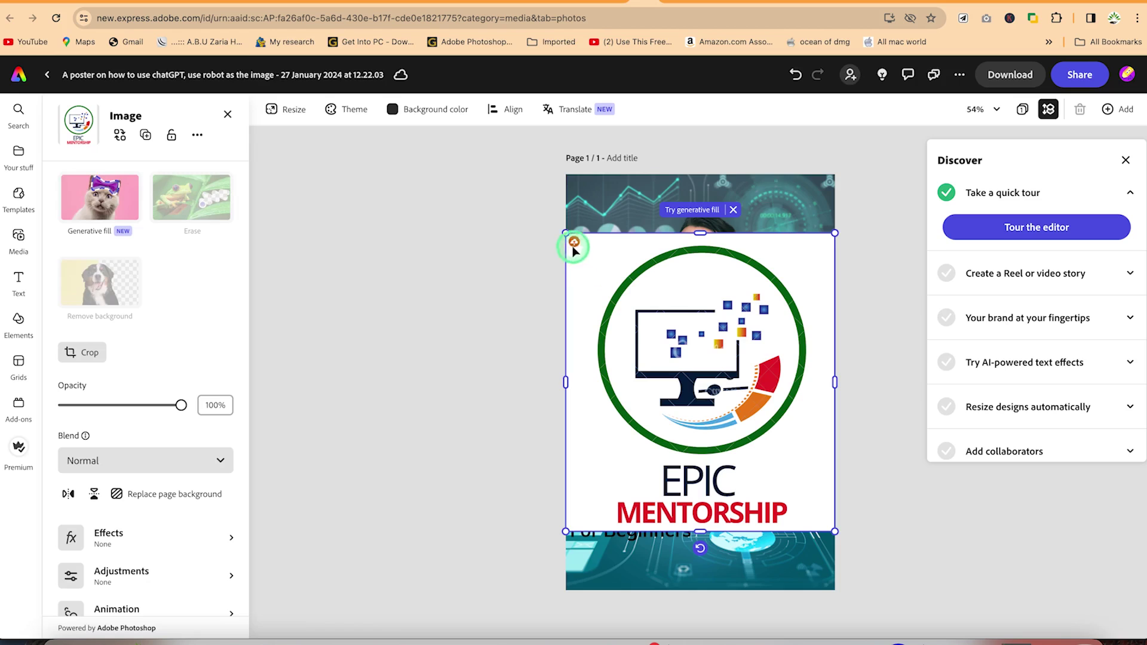
drag(565, 233, 827, 571)
click(892, 566)
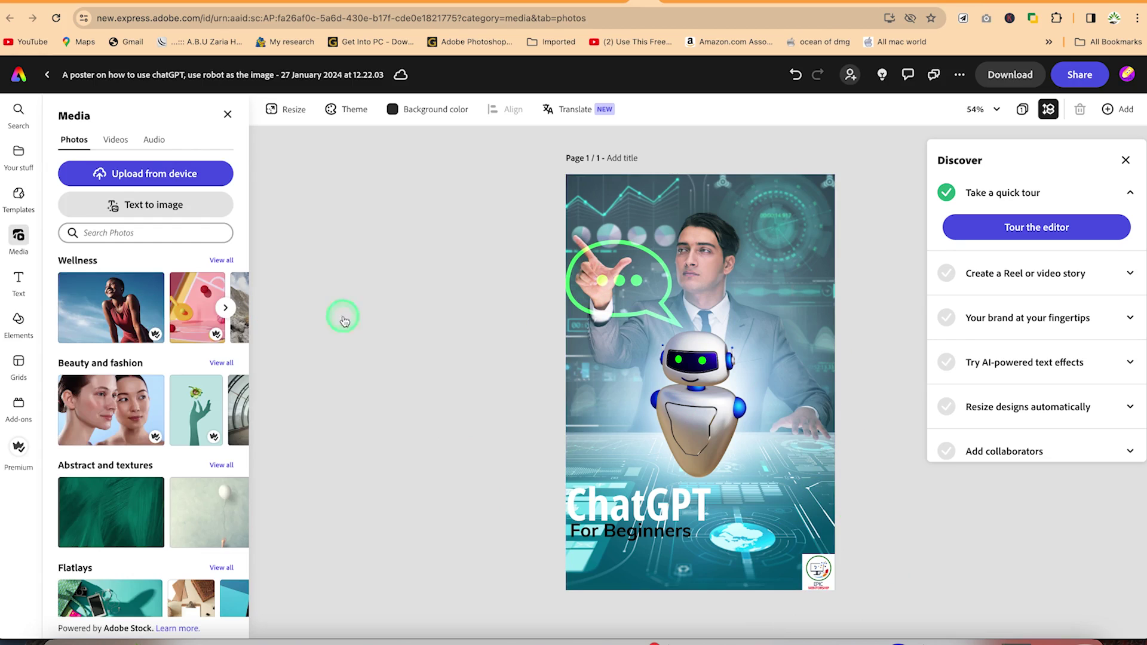
Browse the ready-made text designs and place the seasonal "World's Best Mom" design over the man's head on the poster
click(18, 293)
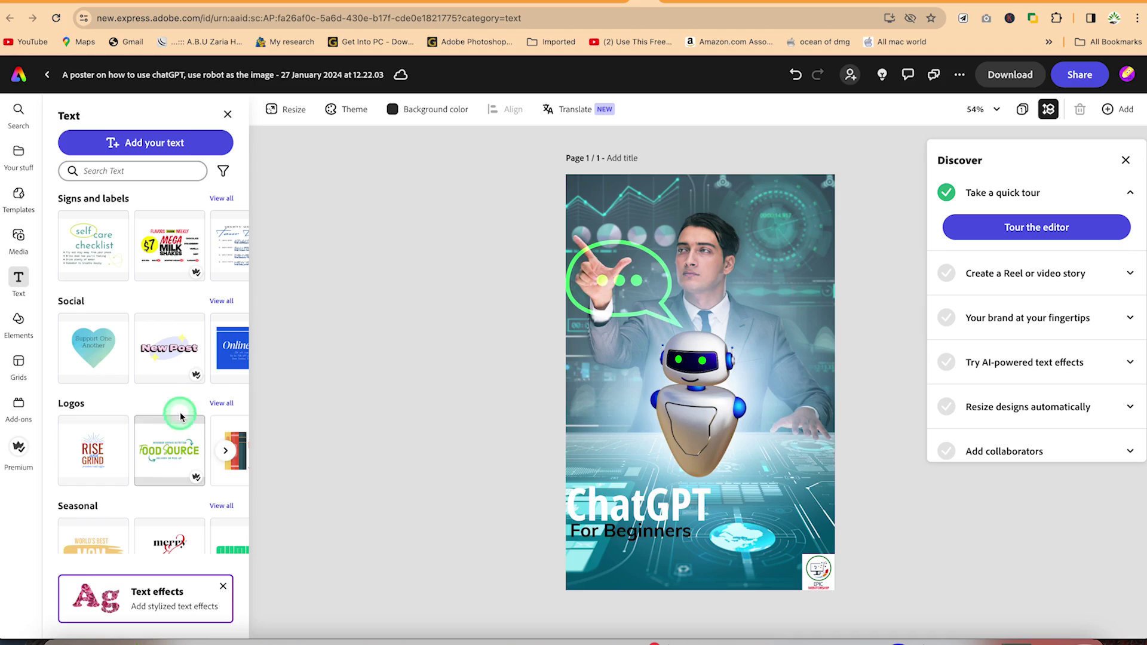
scroll(180, 416, down, 5)
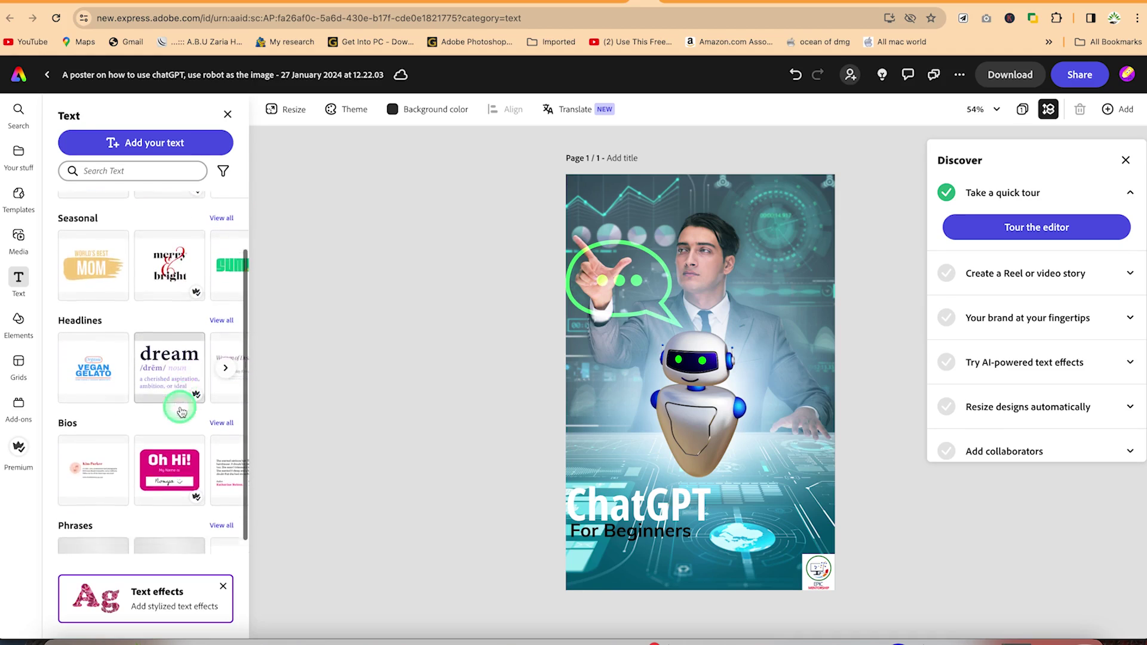
scroll(181, 411, down, 3)
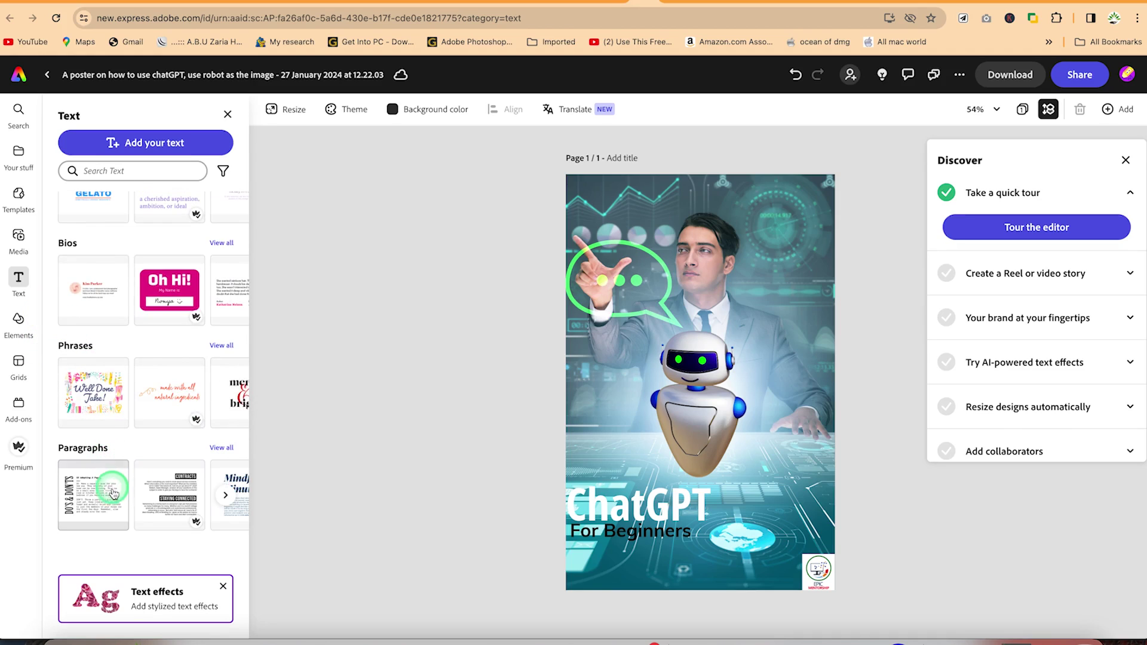
scroll(113, 497, up, 5)
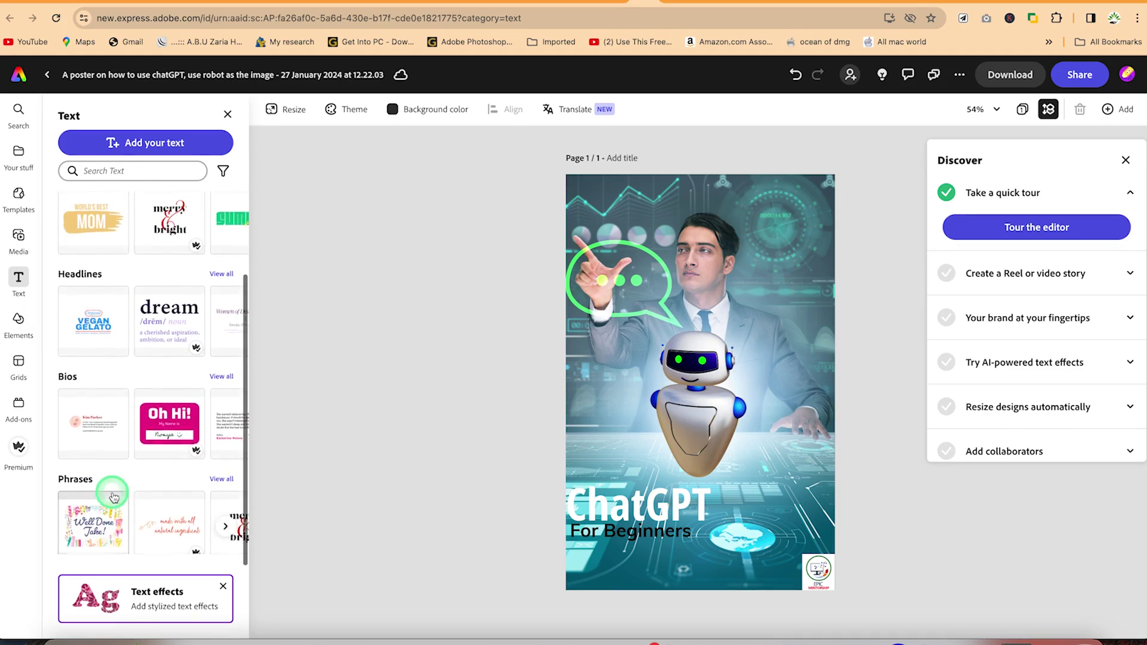
scroll(114, 498, up, 3)
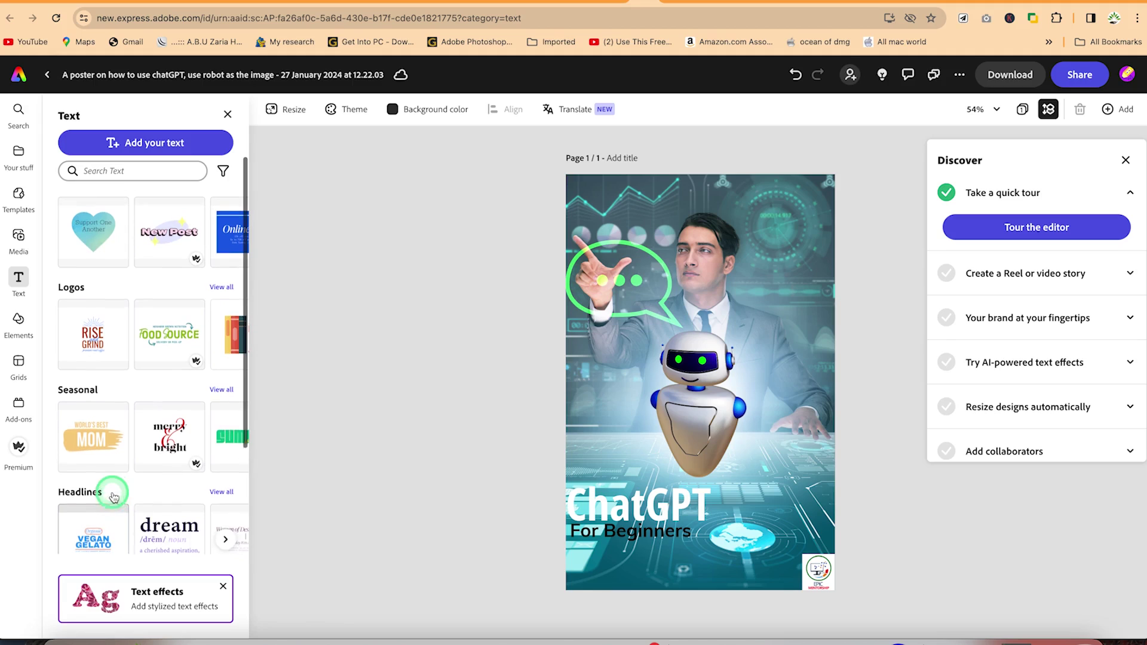
scroll(110, 472, up, 1)
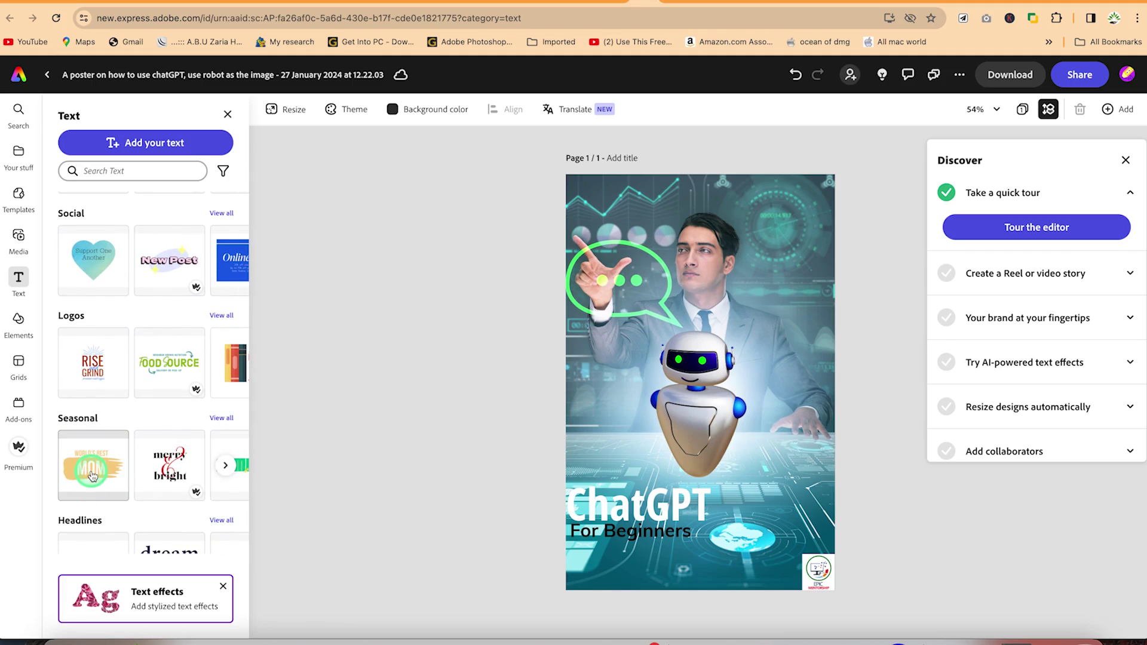
drag(92, 476, 705, 256)
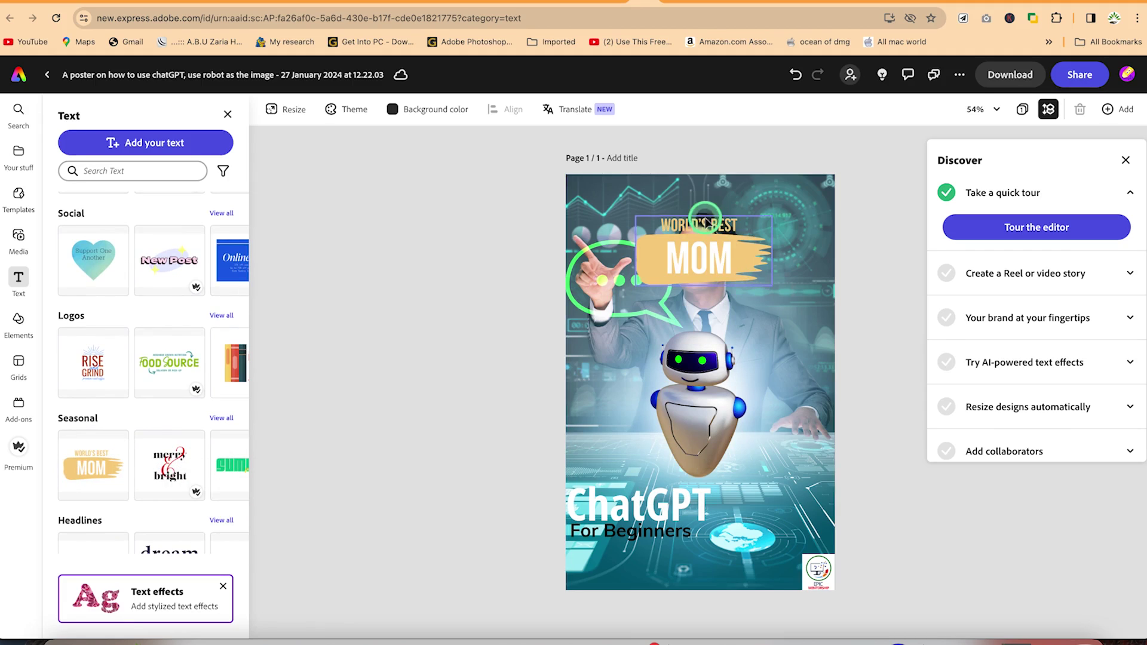
Delete the "World's Best" line from the added text design and replace "MOM" with "FOR BEGINNERS"
click(706, 225)
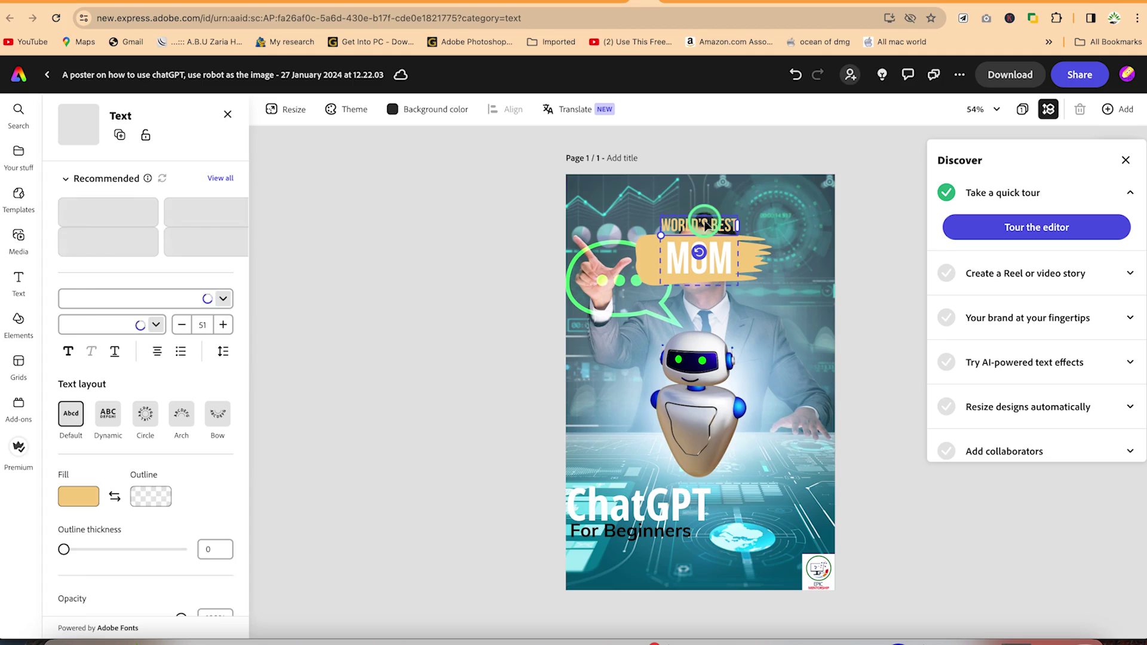
key(Delete)
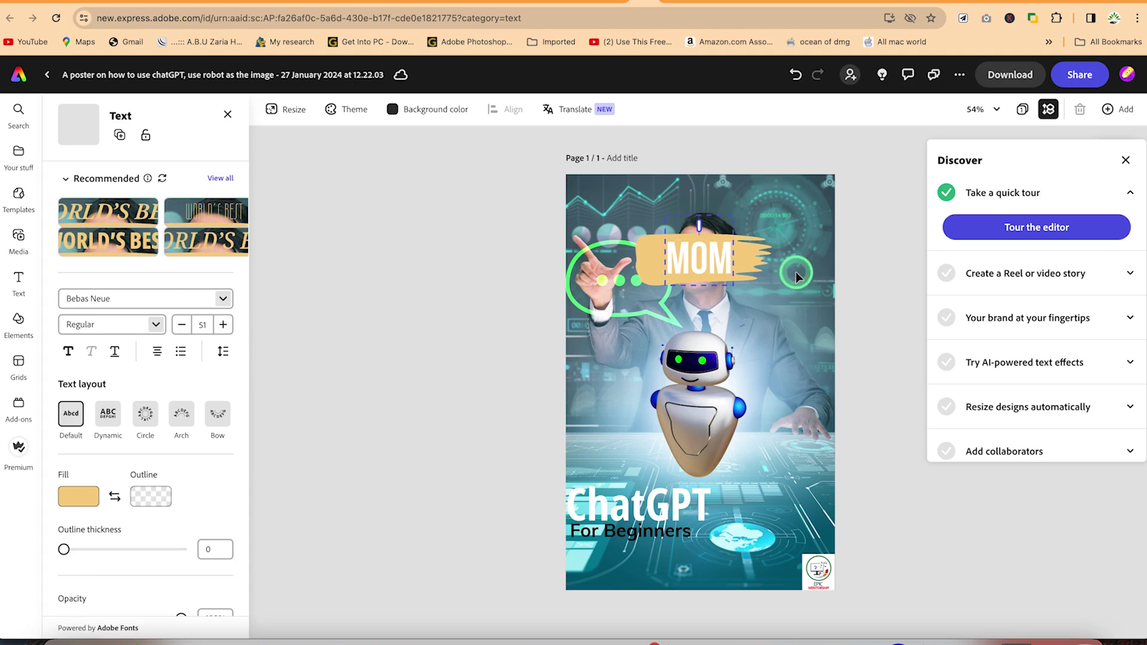
click(693, 261)
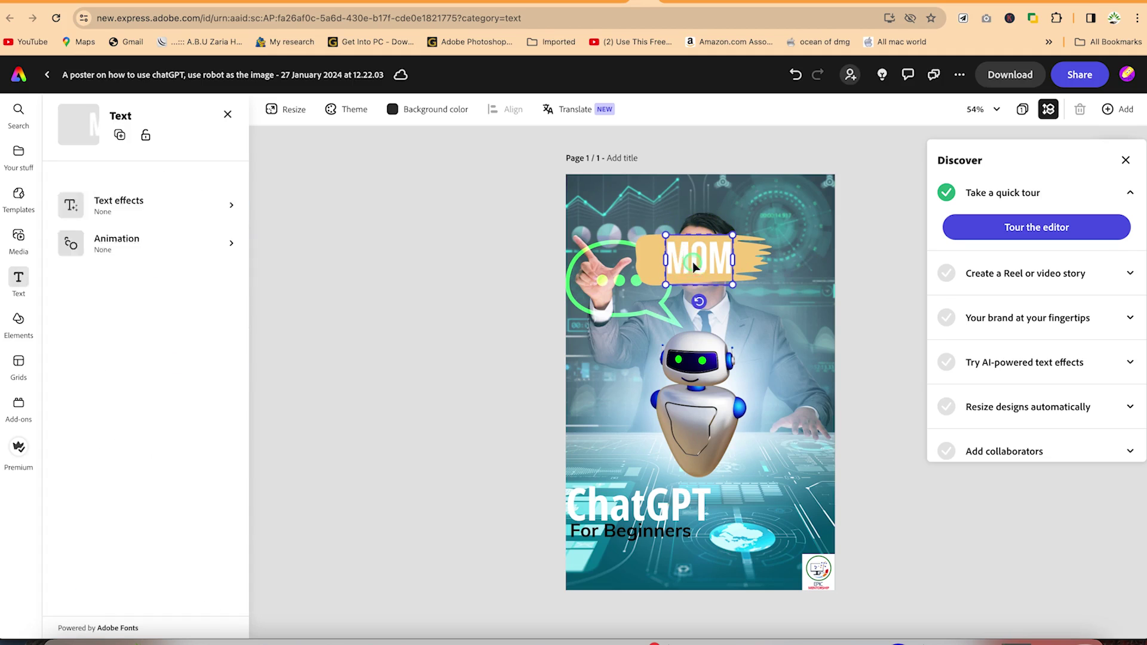
double_click(693, 261)
text(FOR)
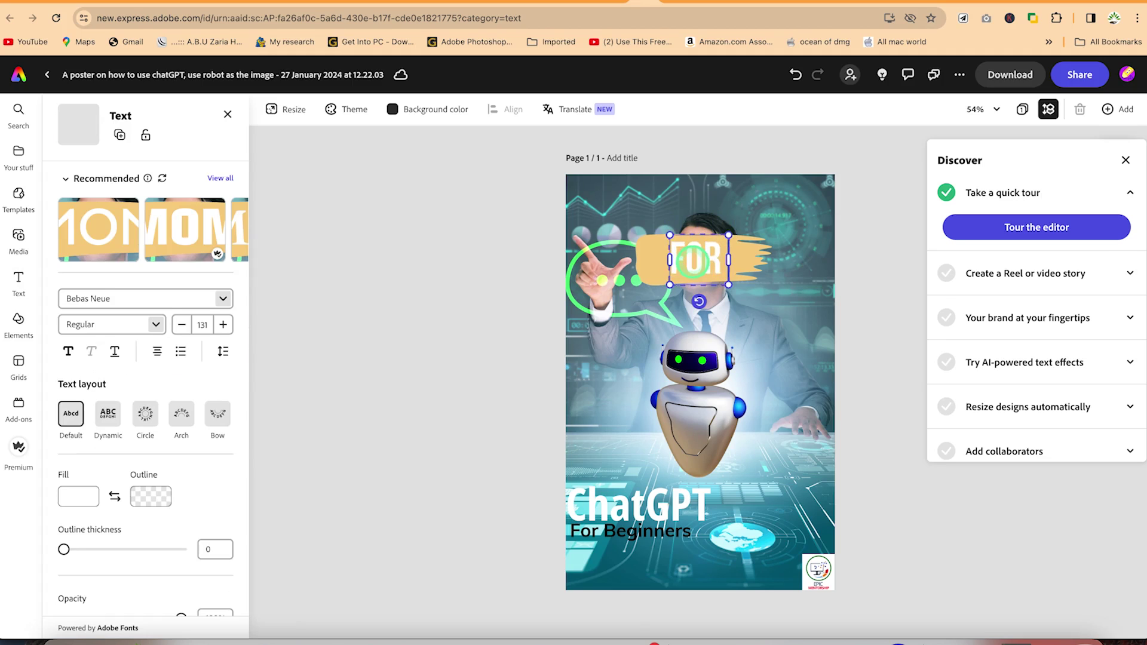
text( BEGINNERS)
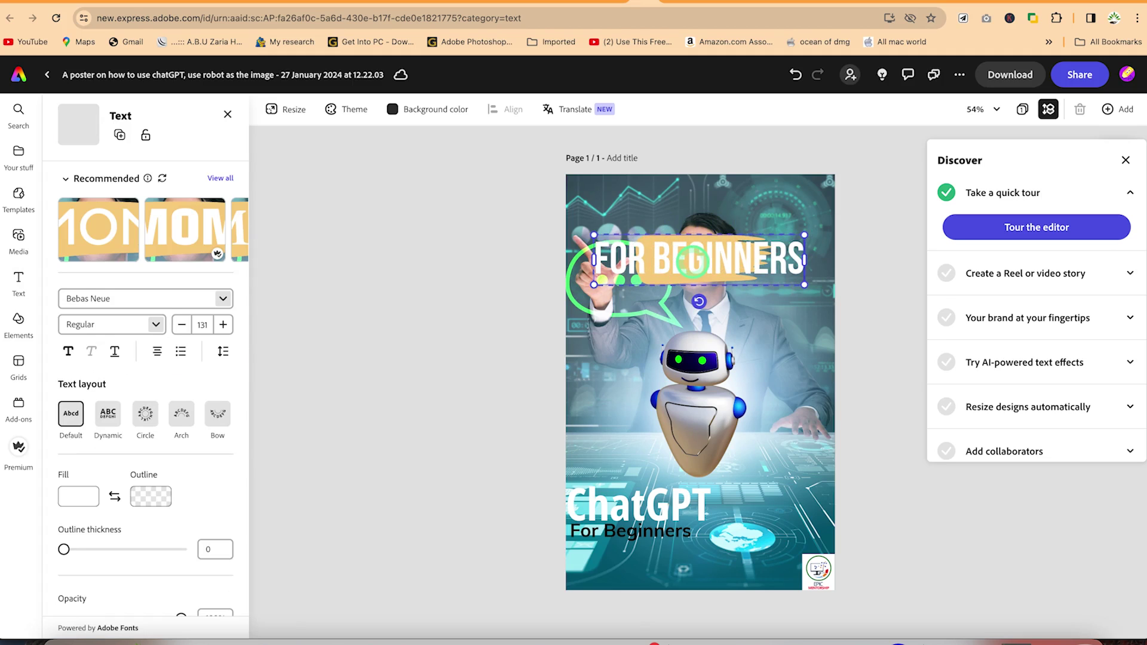
Scale the "FOR BEGINNERS" text down to font size 69 and position it on the yellow brush stroke
drag(803, 238, 721, 254)
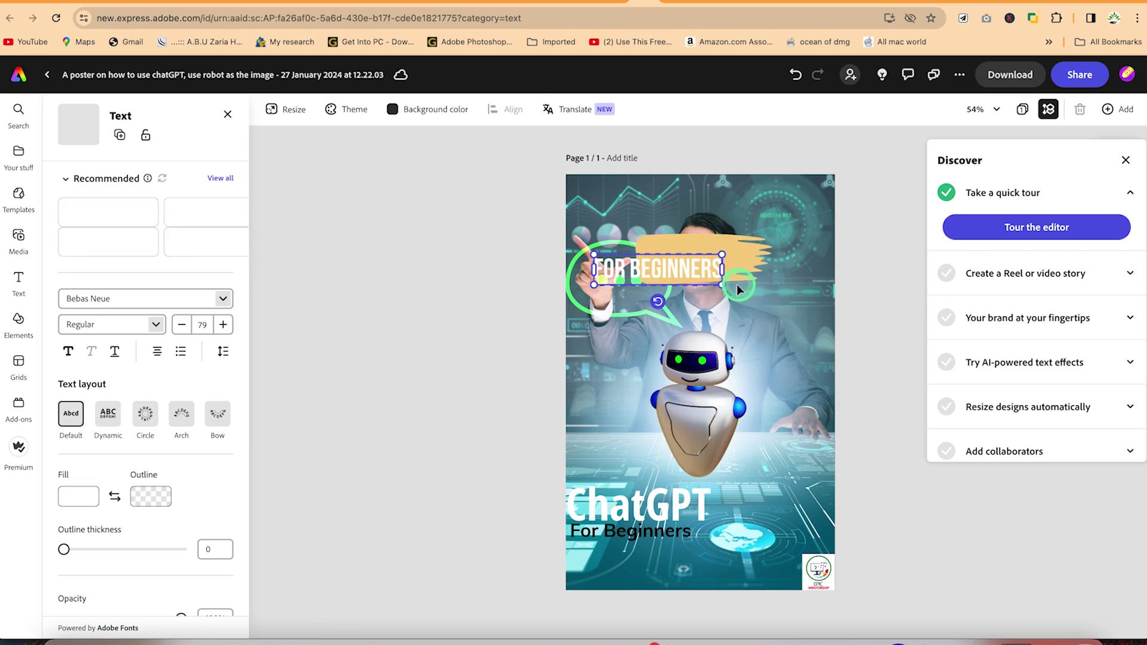
drag(662, 271, 691, 266)
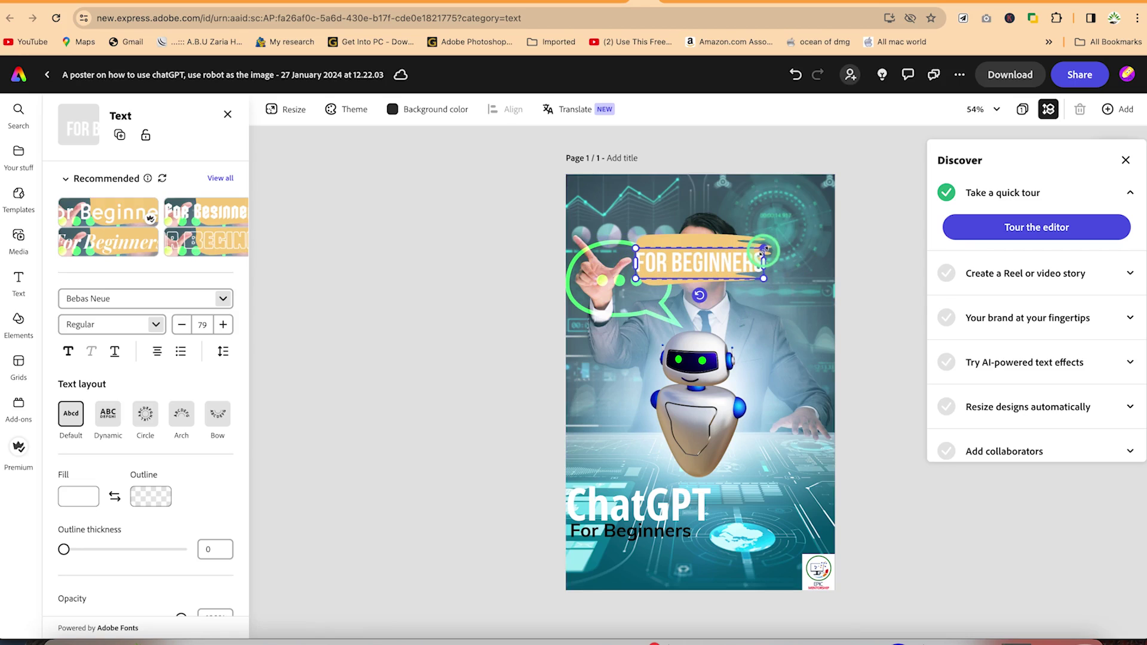
drag(766, 248, 748, 251)
click(798, 303)
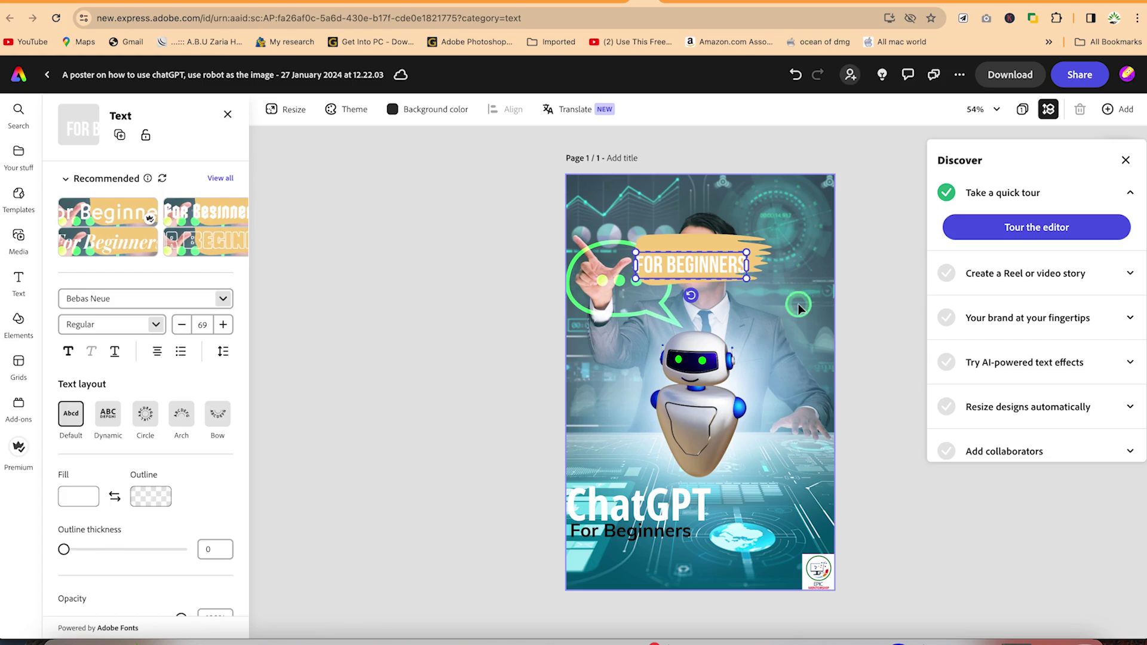
Shrink the "FOR BEGINNERS" brush-stroke group and place it below the black "For Beginners" line near the poster's lower edge
click(684, 243)
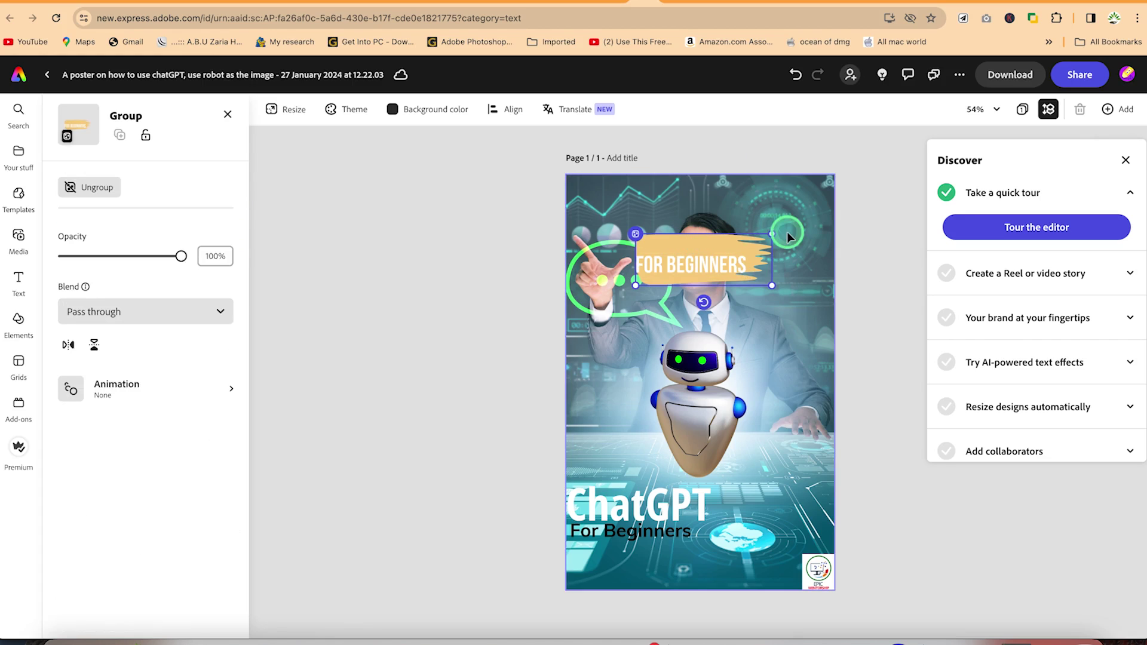
drag(772, 234, 747, 245)
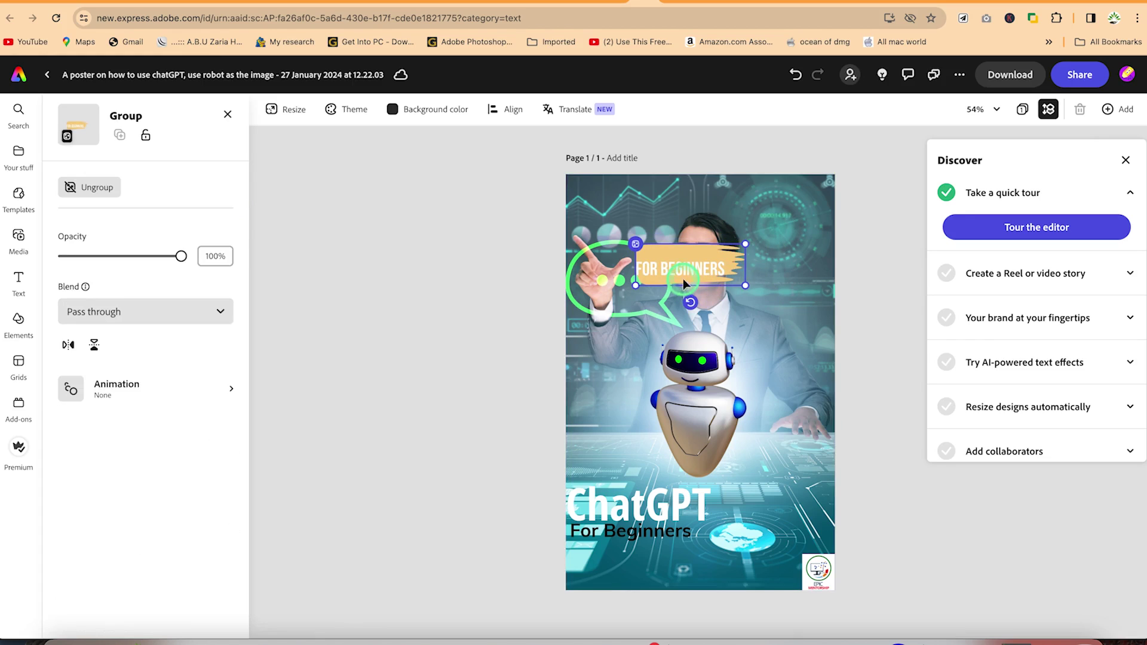
drag(684, 261, 622, 549)
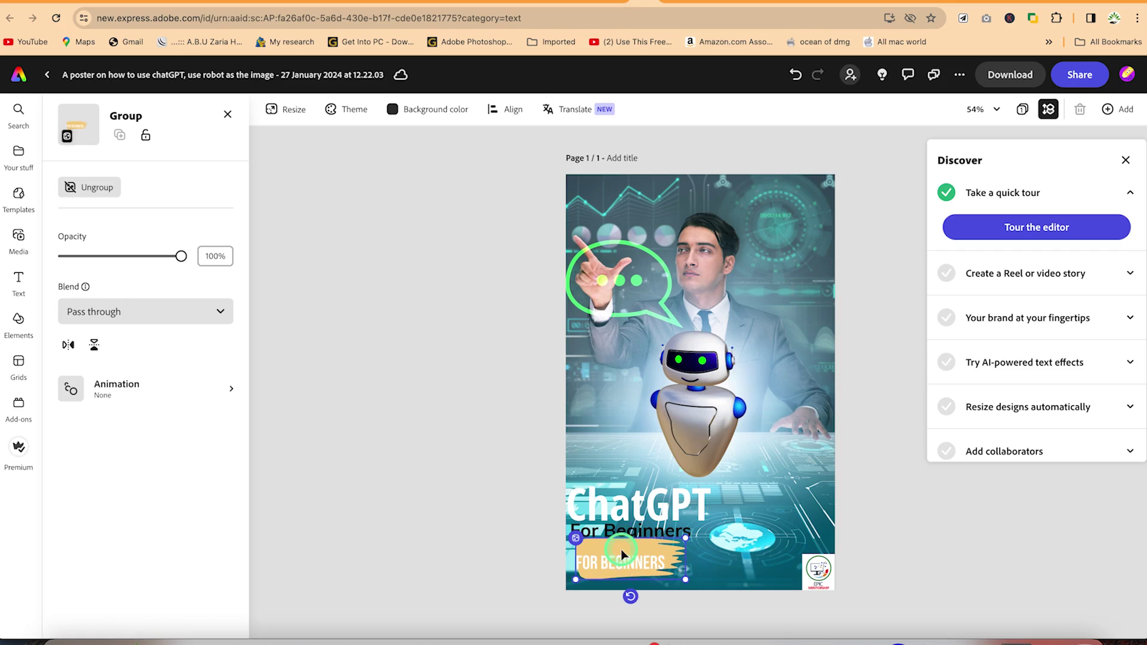
Replace the text on the yellow brush stroke with "2024"
double_click(621, 557)
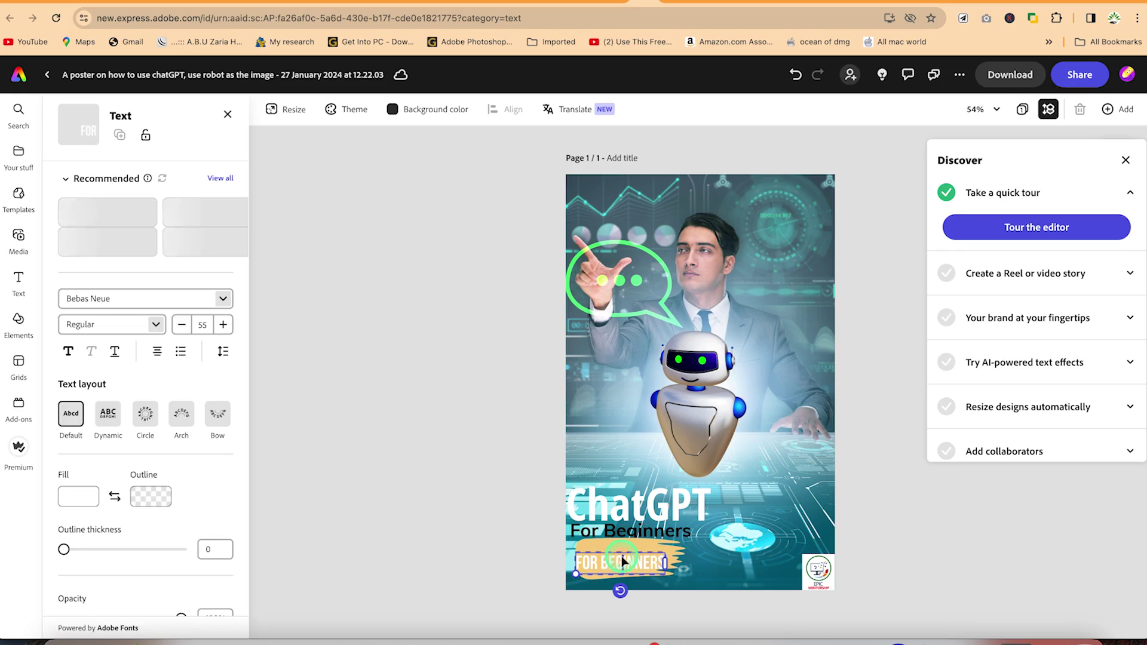
key(BackSpace)
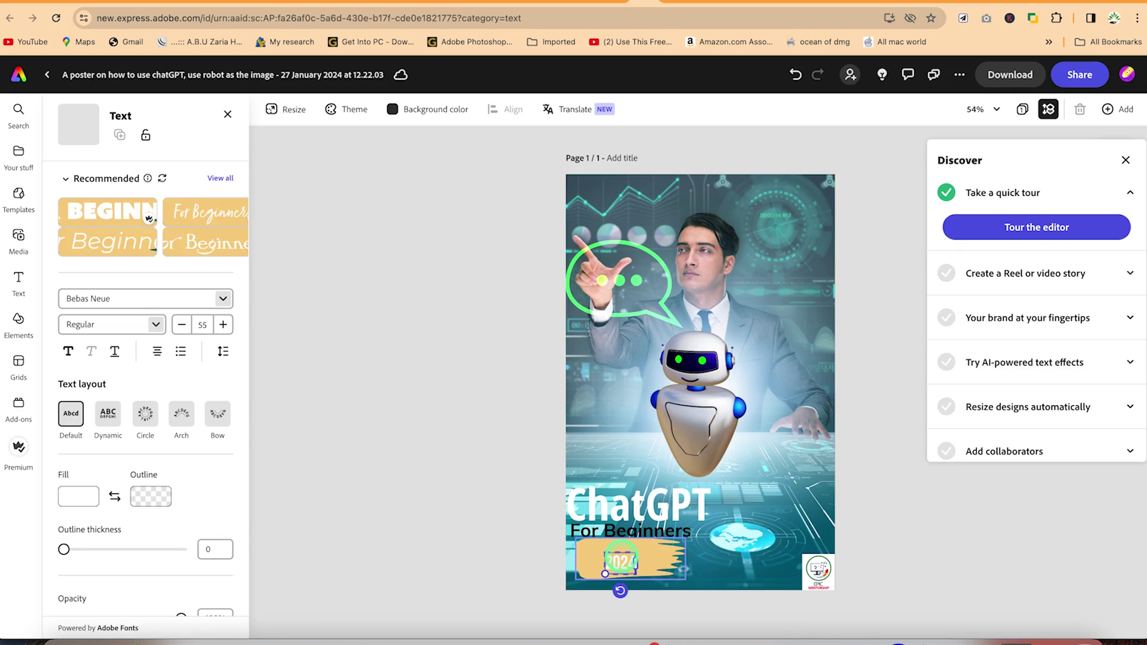
click(152, 302)
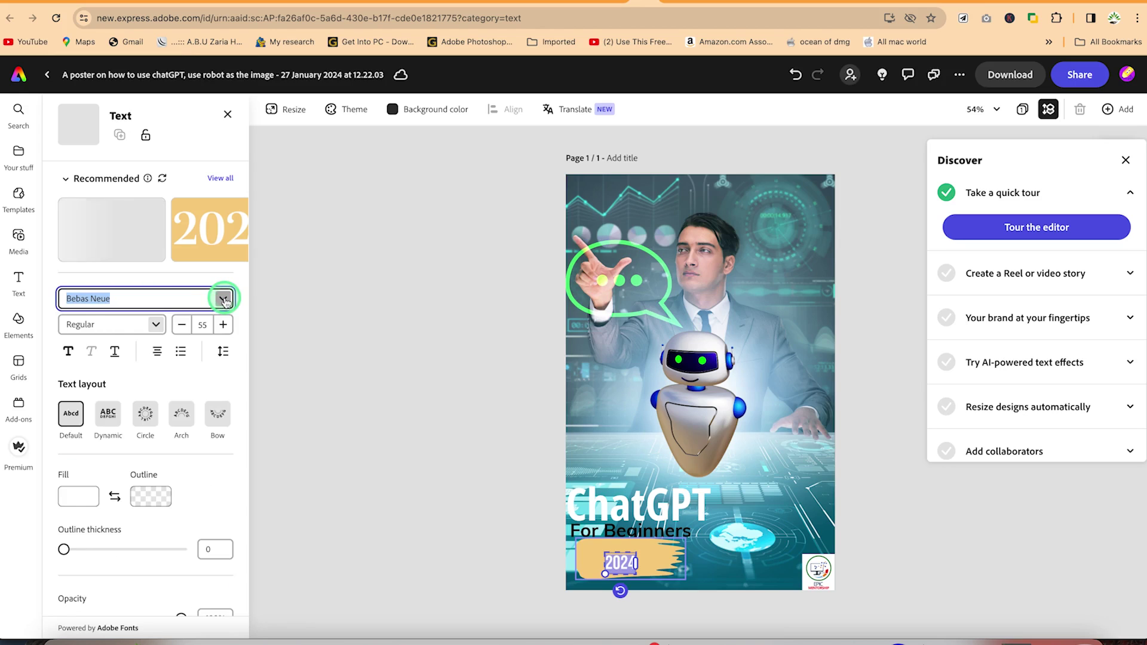
click(223, 299)
click(223, 298)
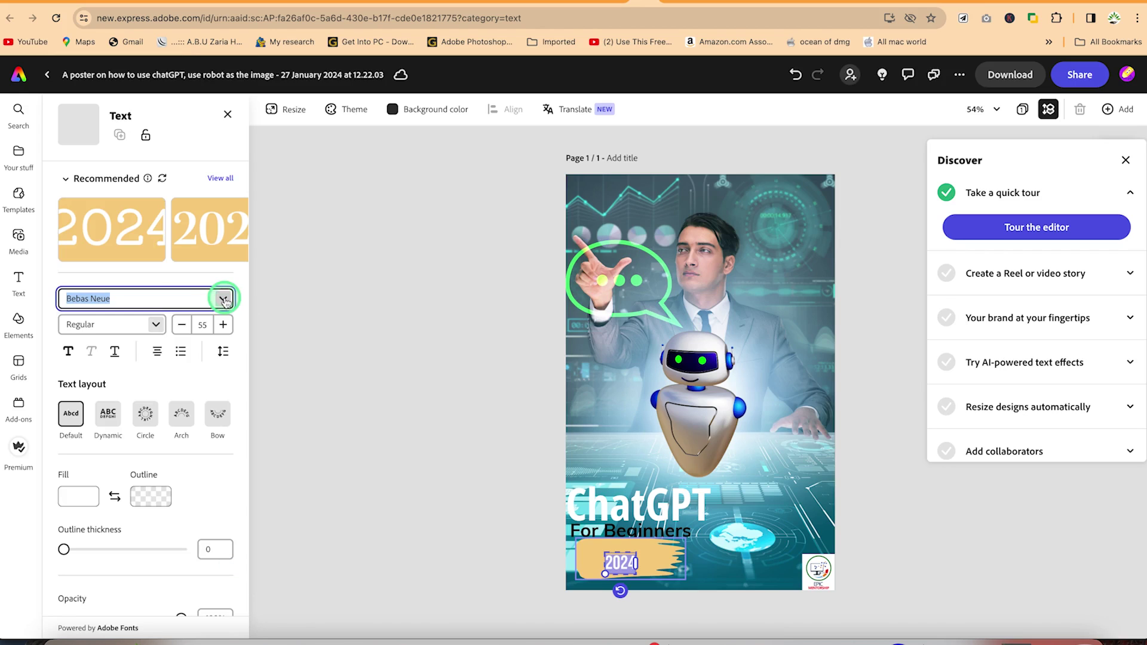
click(156, 326)
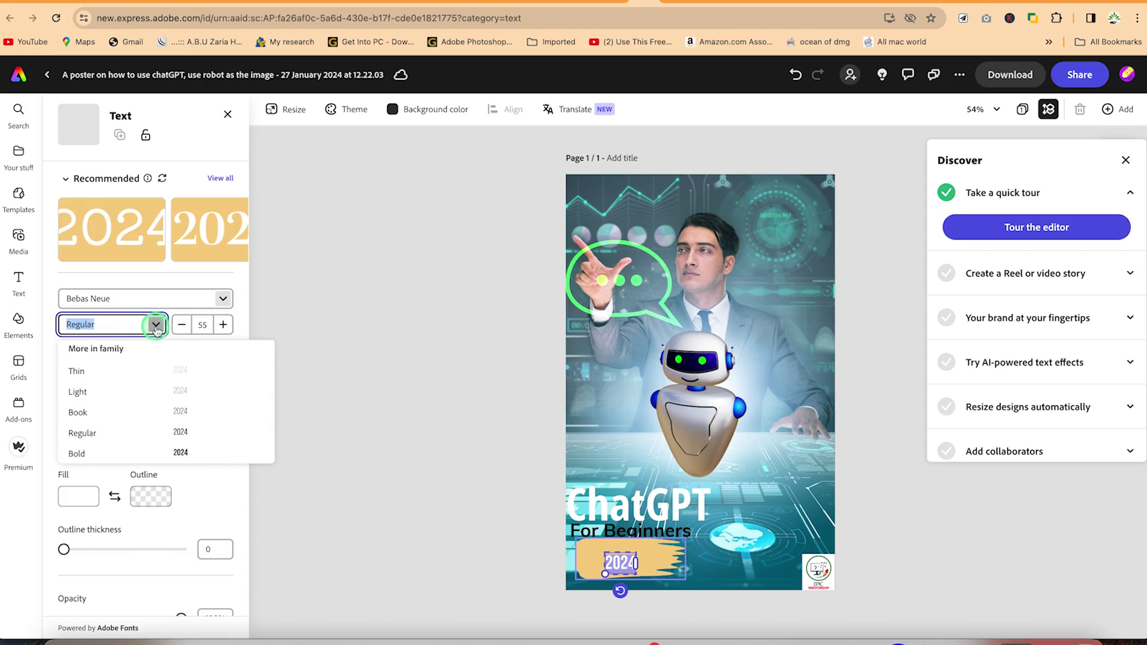
click(170, 326)
click(171, 330)
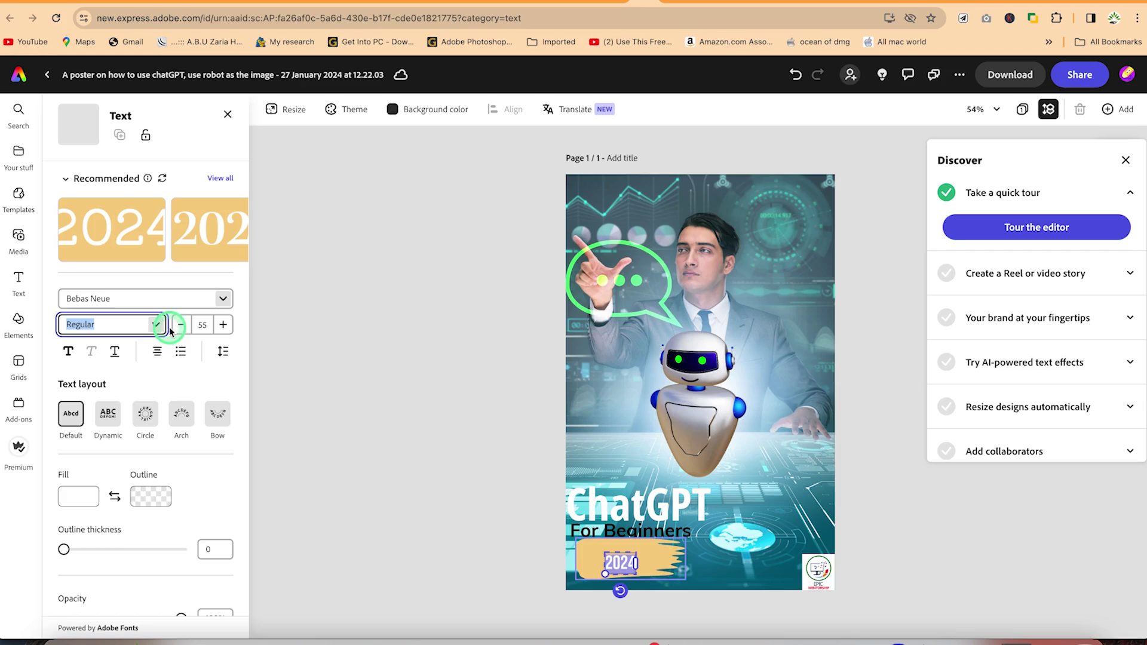
Enlarge the "2024" text on the brush stroke to font size 106 and deselect it
click(224, 326)
click(224, 326)
click(224, 326)
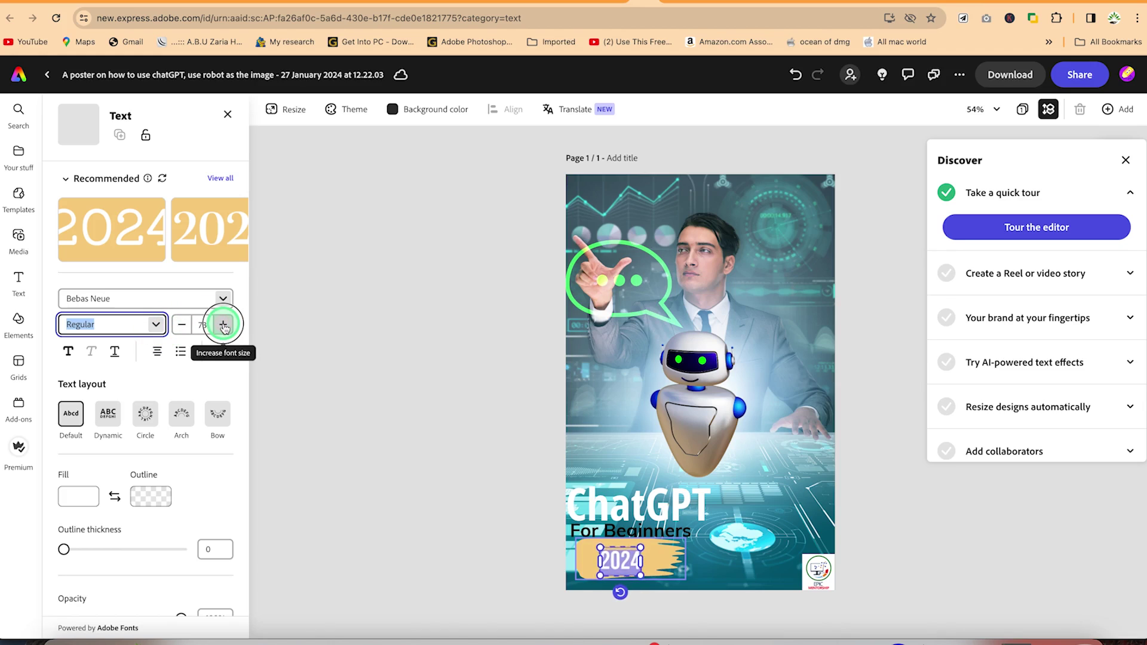
click(223, 325)
click(223, 325)
click(224, 325)
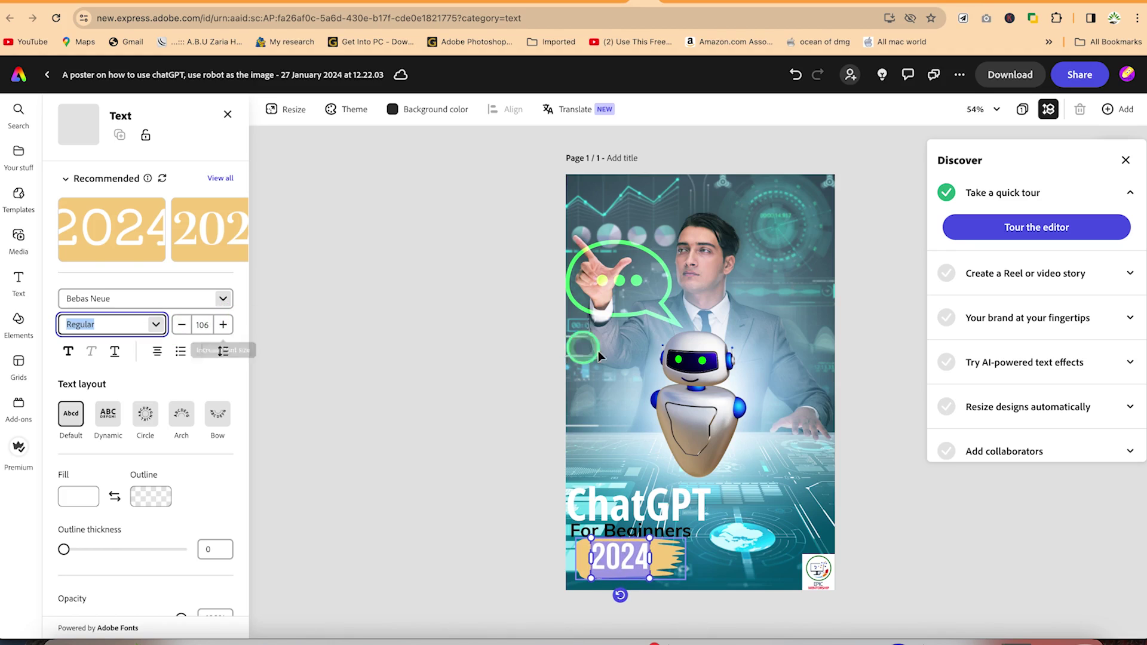
click(821, 510)
click(770, 482)
click(834, 525)
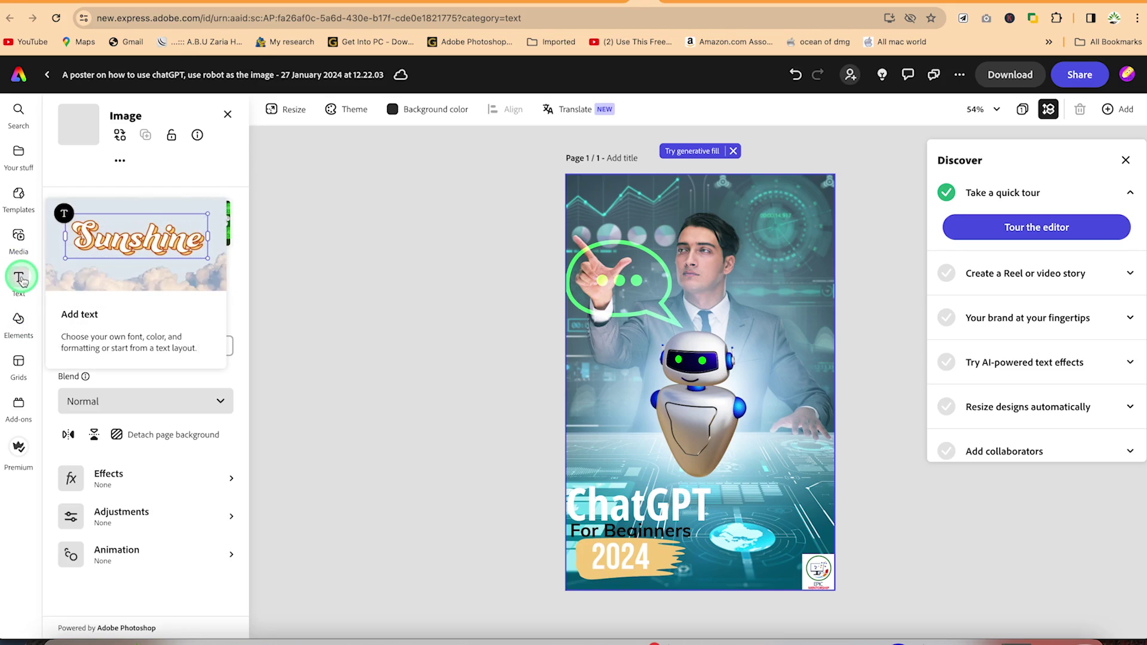
Look through the design assets offered as elements, including the brushes, frames, illustrations and overlays
click(17, 328)
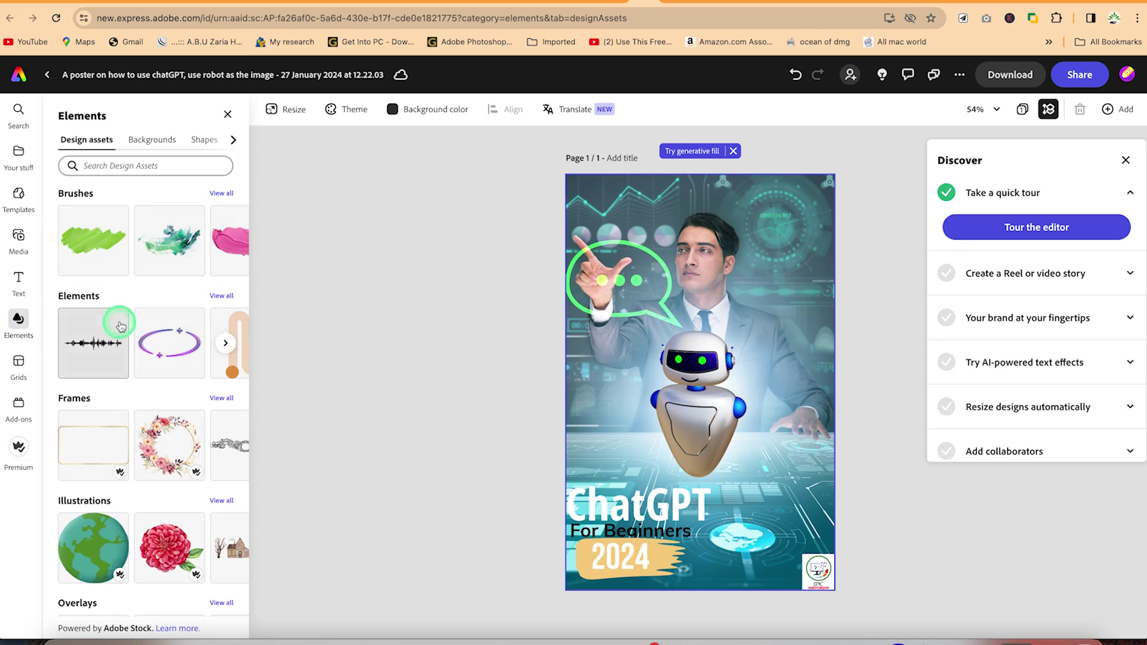
click(226, 240)
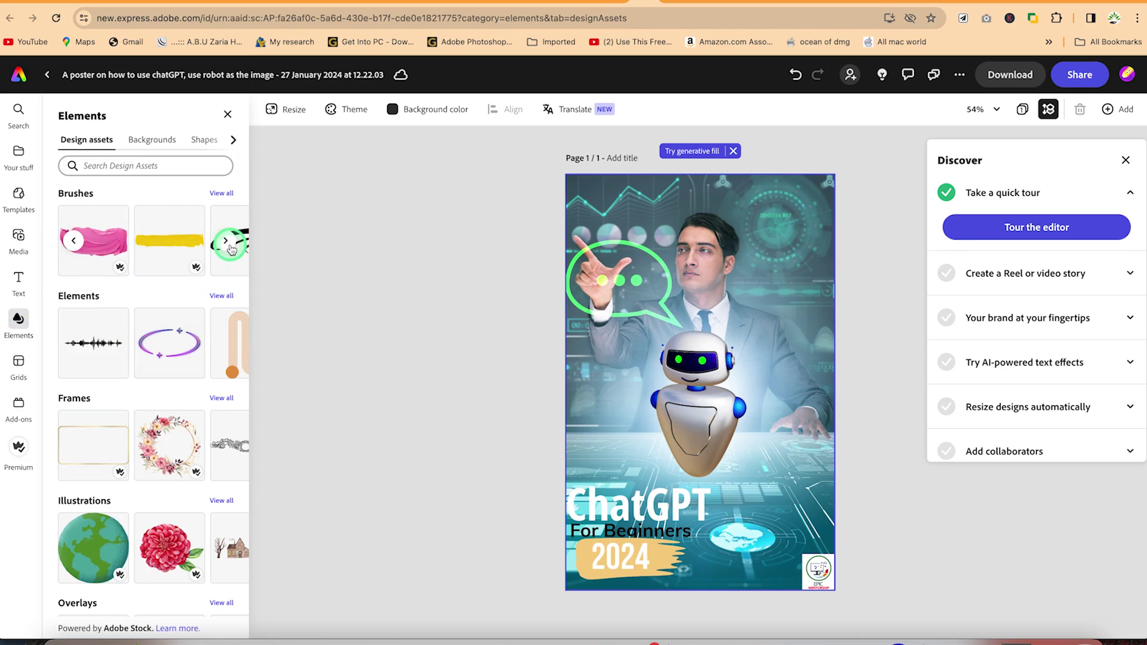
click(227, 242)
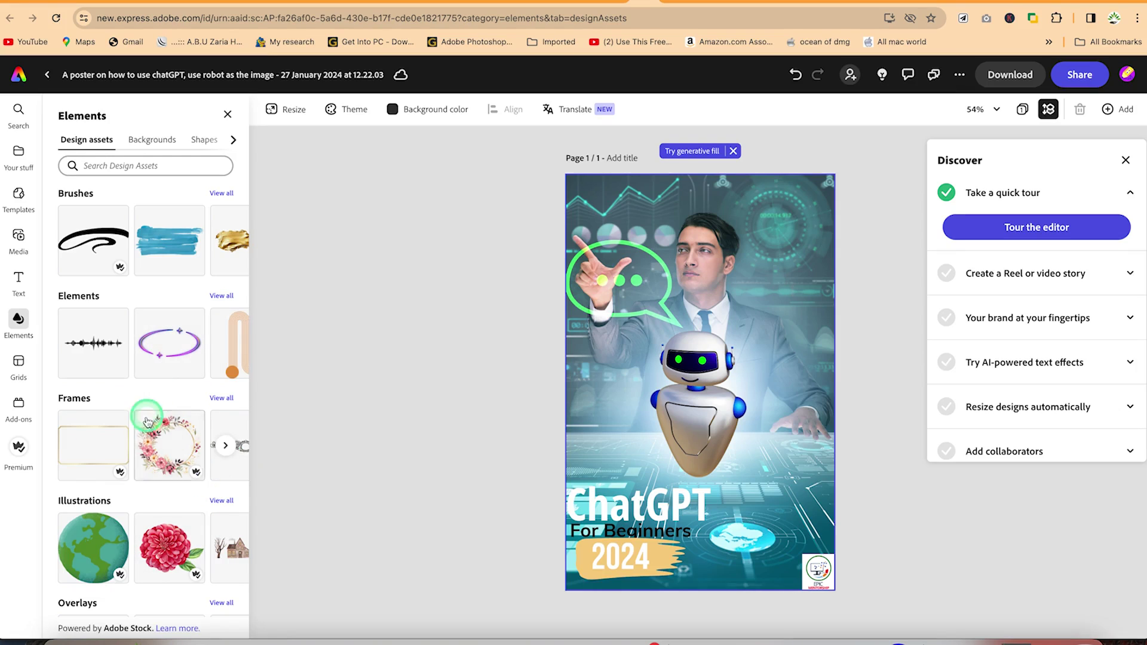
scroll(146, 537, down, 3)
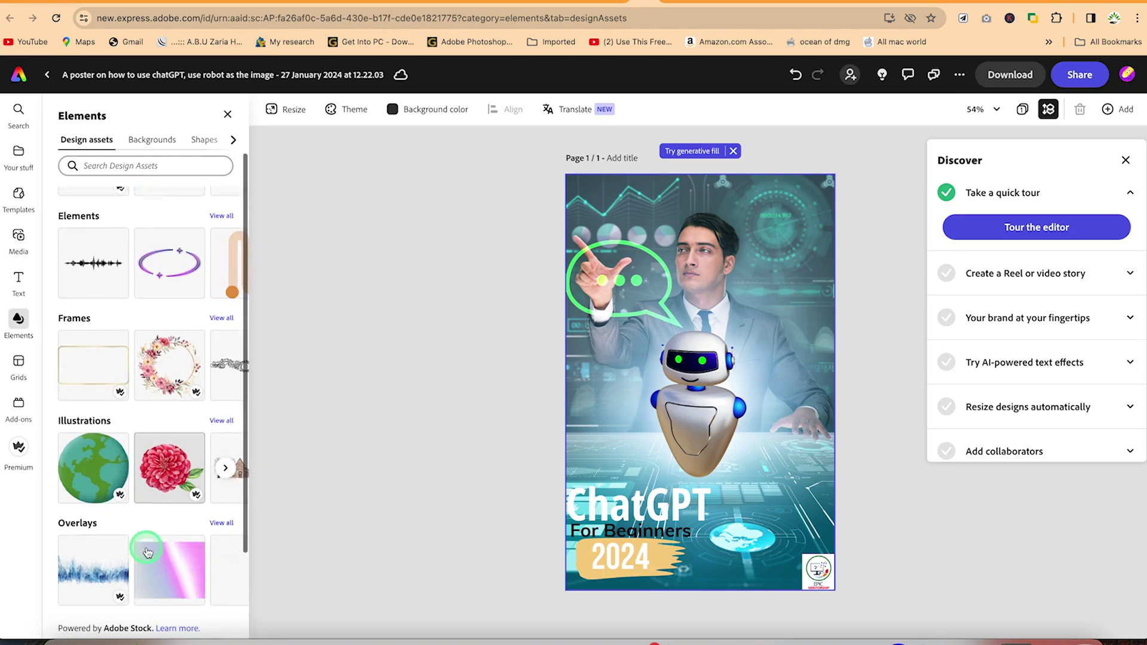
scroll(150, 508, down, 2)
scroll(149, 496, up, 5)
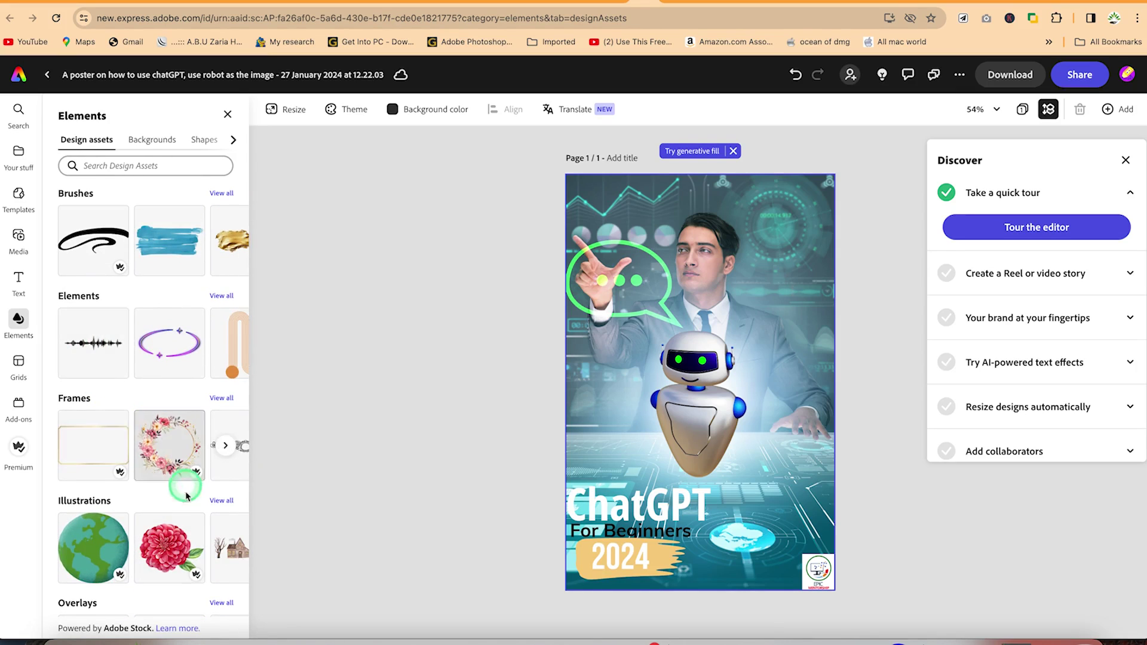
Look at the available grid layouts, the add-ons and the page resize options
click(19, 364)
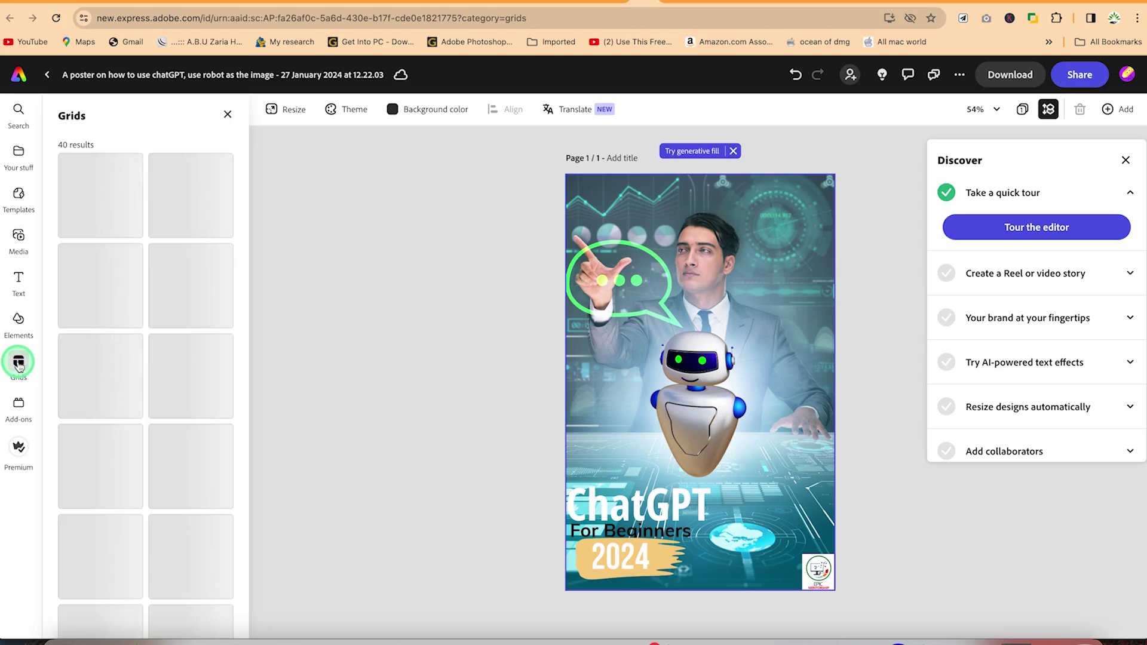
click(95, 381)
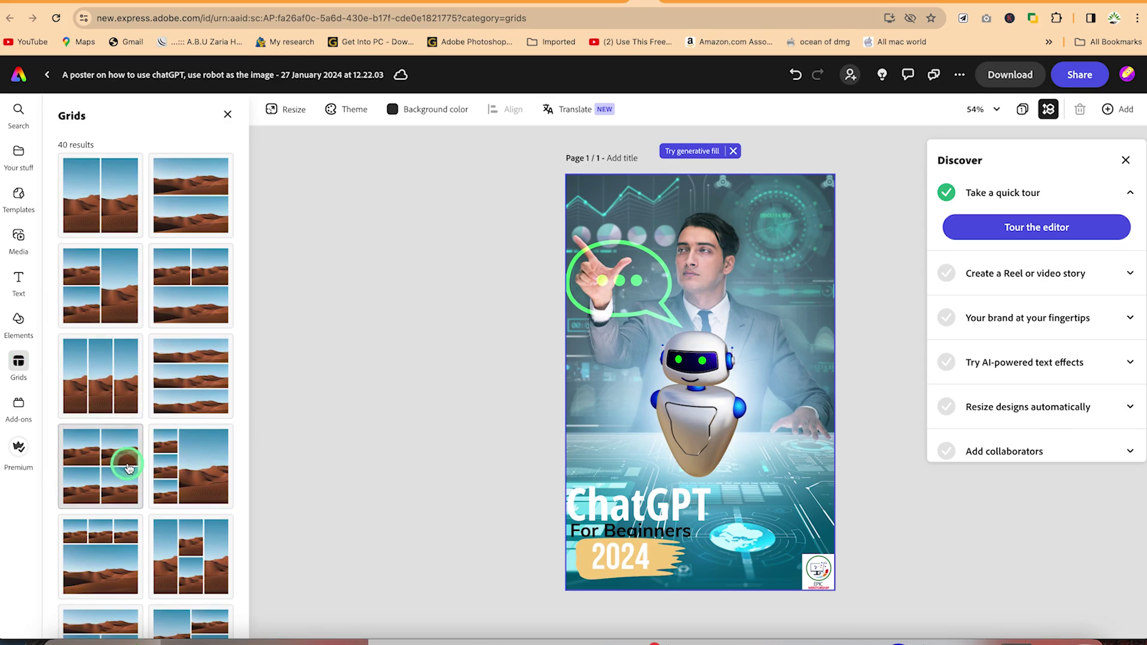
click(18, 405)
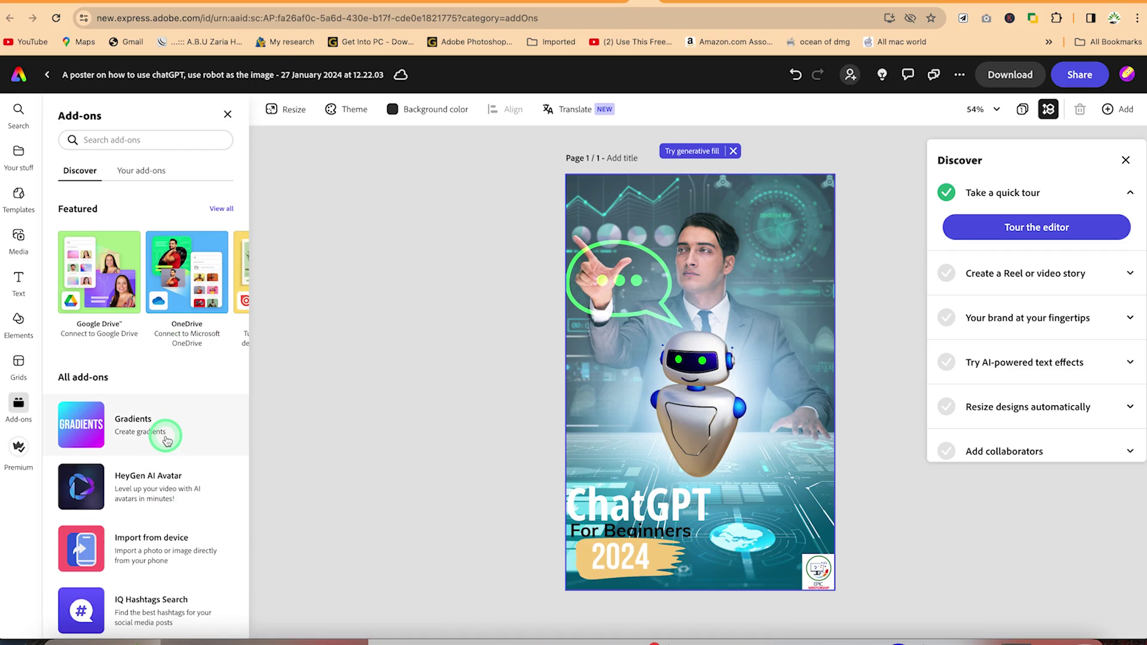
click(396, 346)
click(291, 112)
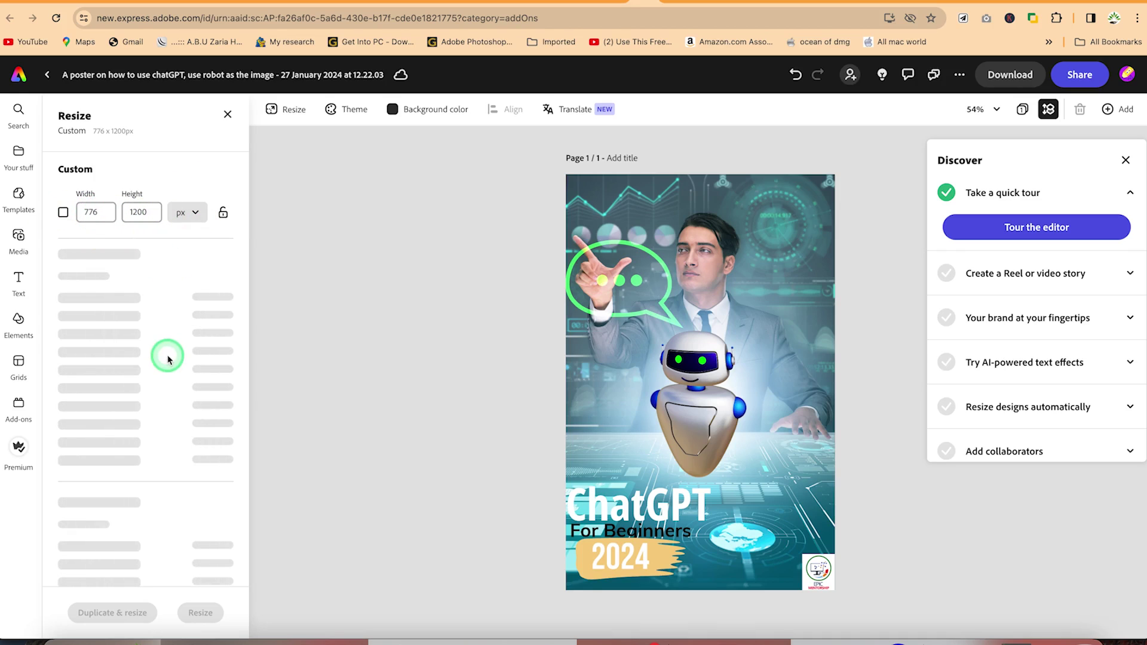
Try the bold magenta, pink and dark brown color theme on the poster and undo it
click(357, 114)
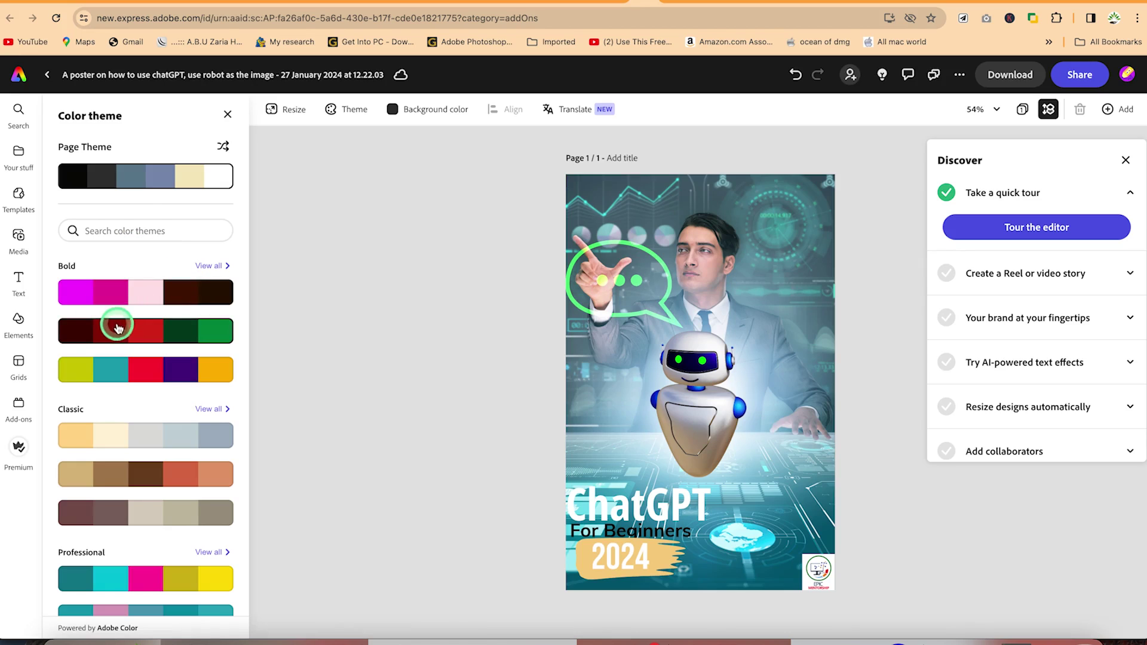
click(102, 304)
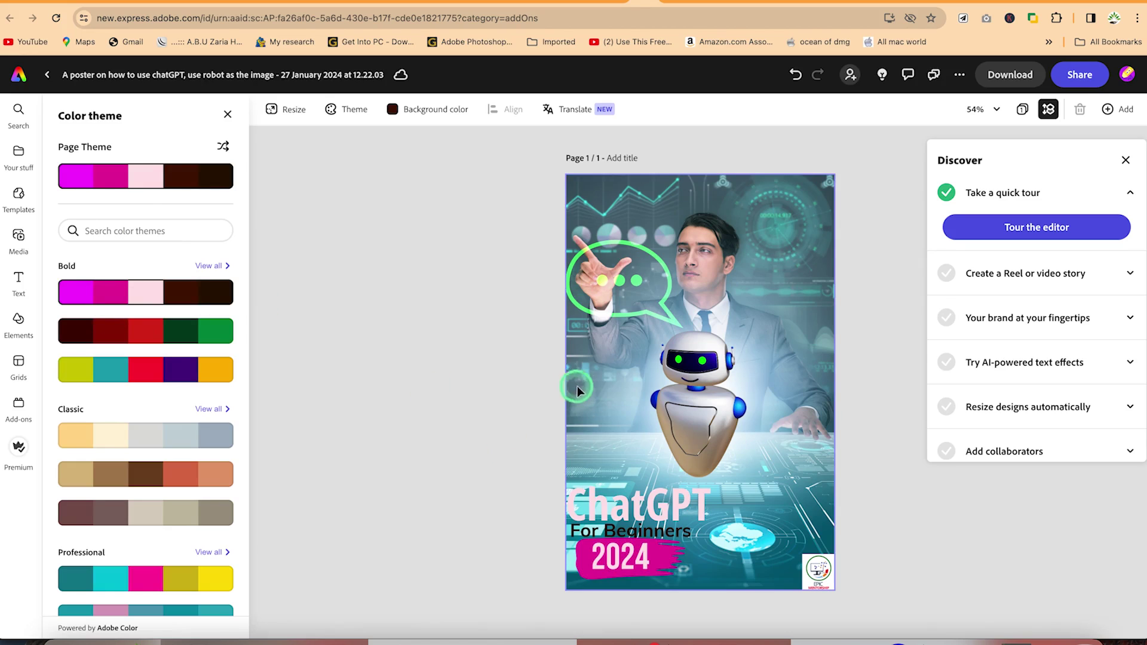
click(596, 407)
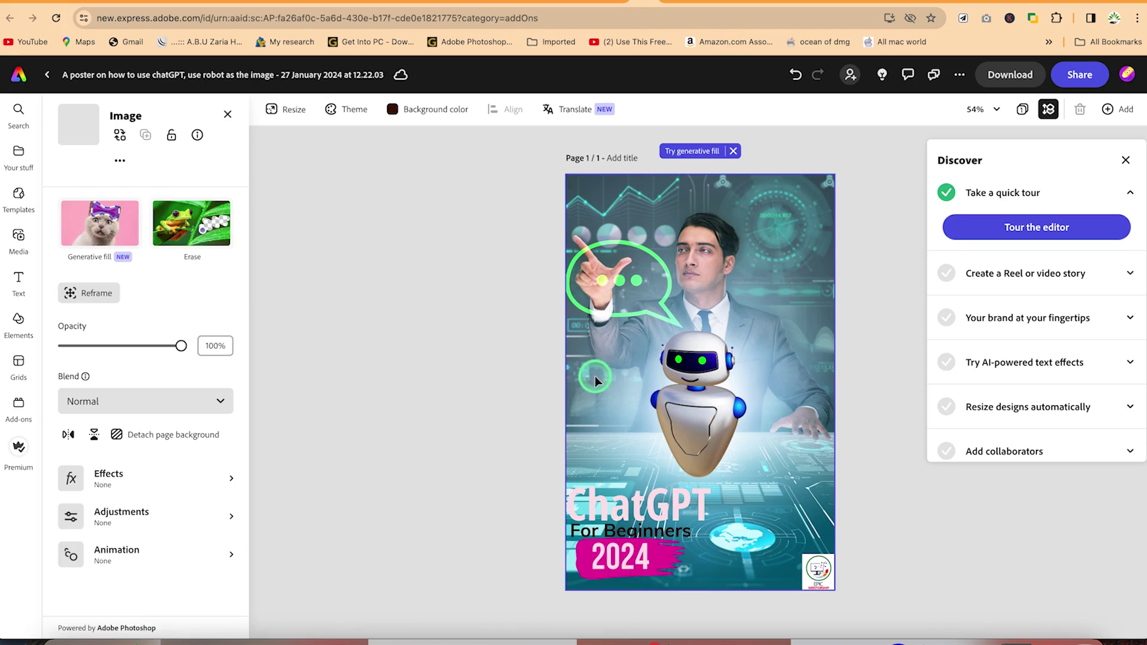
key(ctrl+z)
click(179, 183)
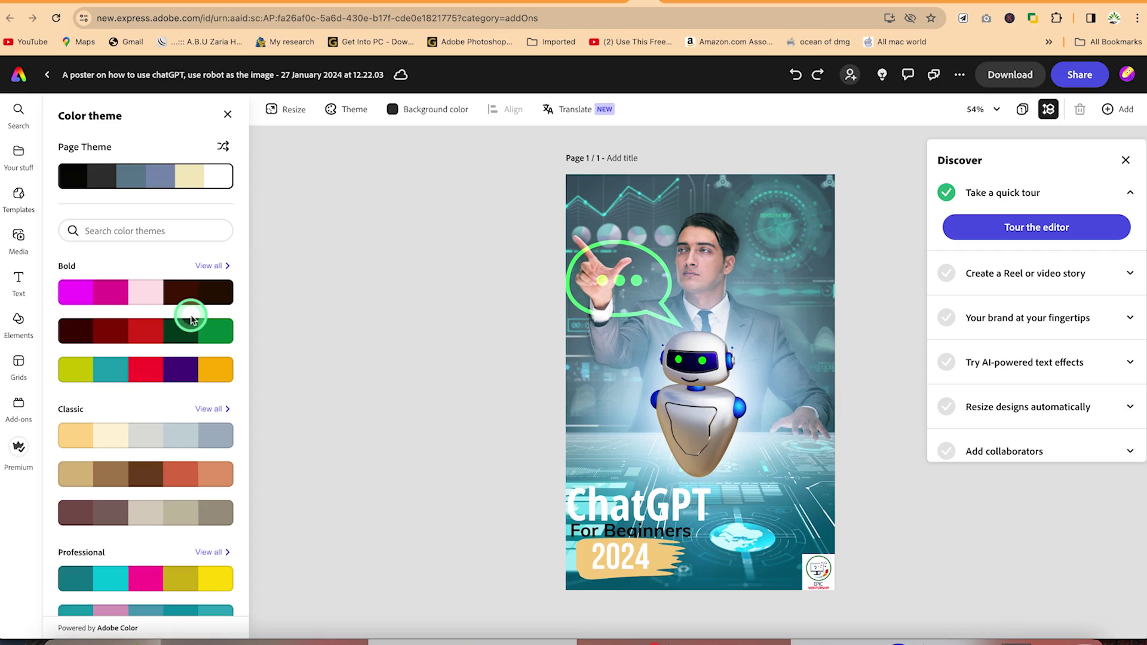
Preview the bold red and green color theme on the poster, and apply the bold magenta, pink and dark brown theme instead
click(593, 397)
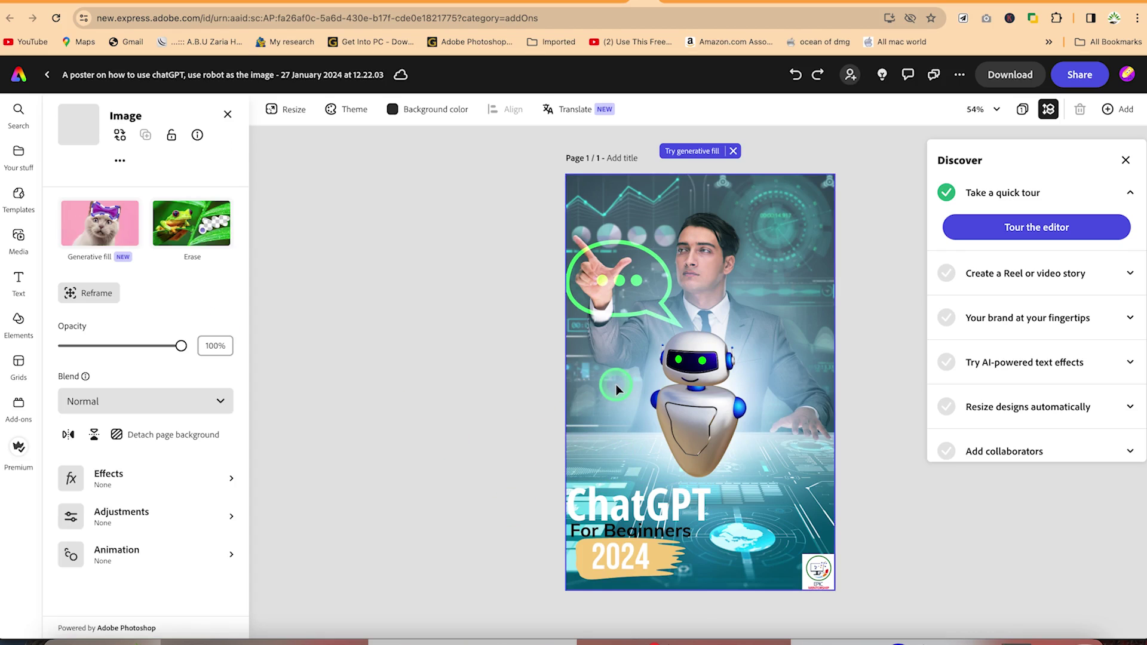
key(super+a)
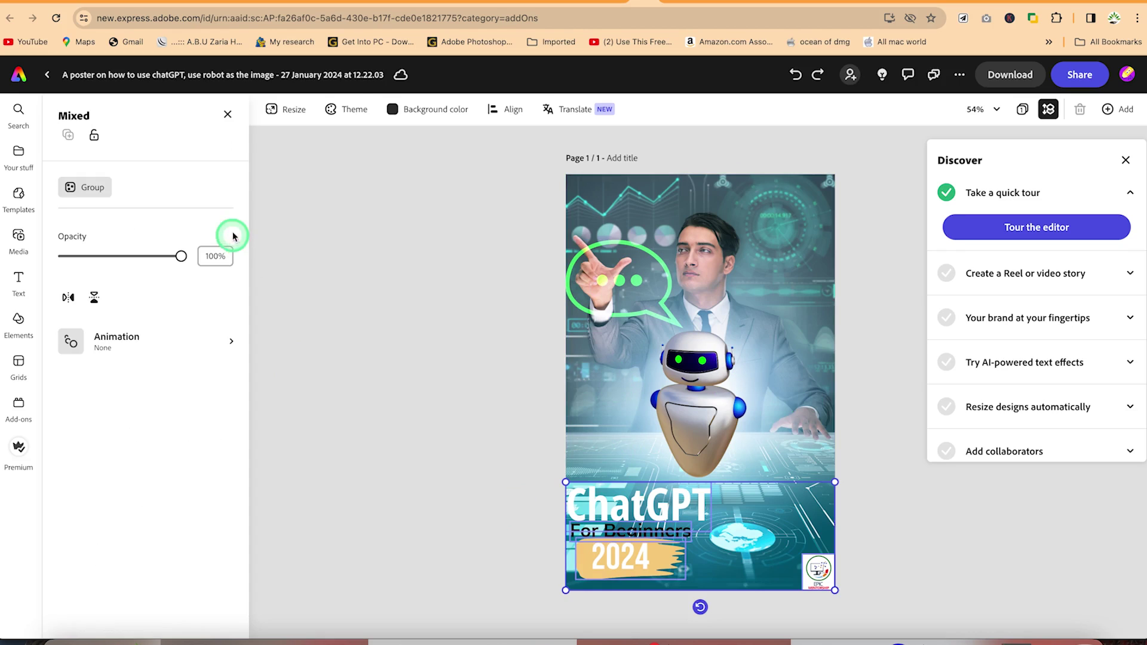
click(354, 108)
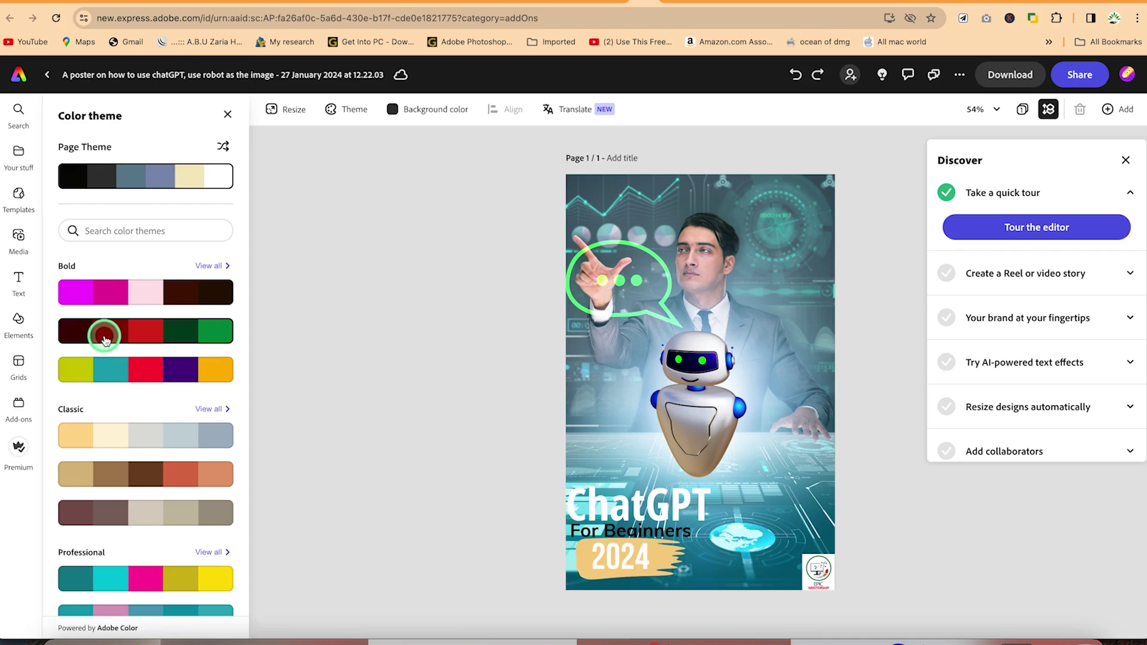
click(103, 337)
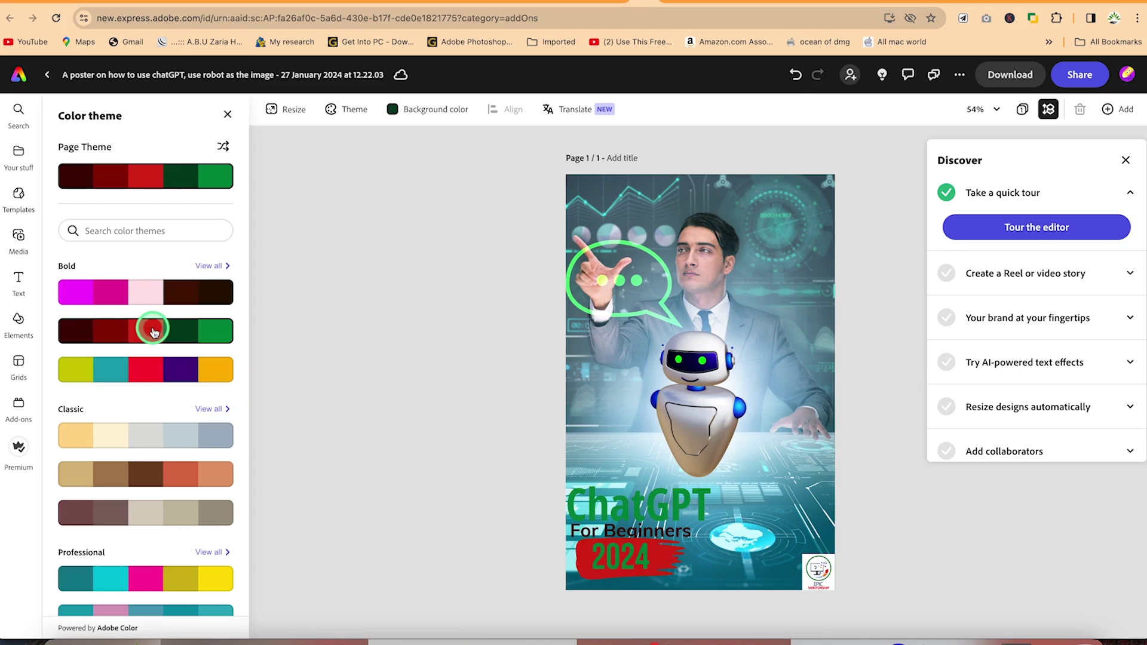
click(149, 307)
click(414, 389)
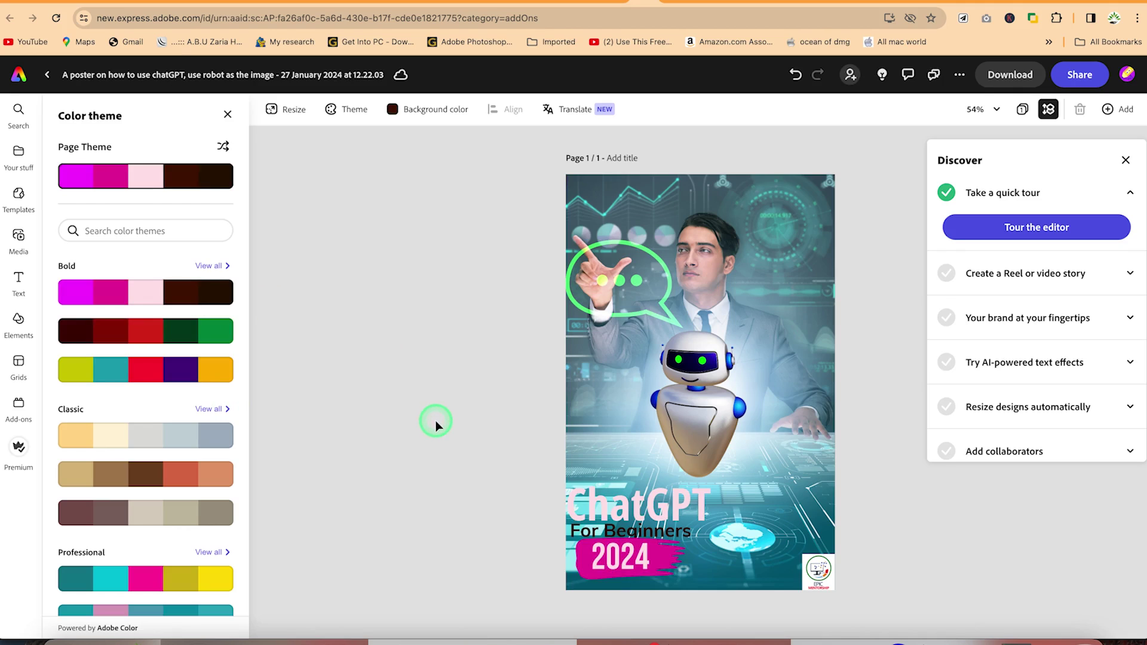
click(421, 115)
click(506, 340)
click(482, 128)
click(307, 291)
click(227, 114)
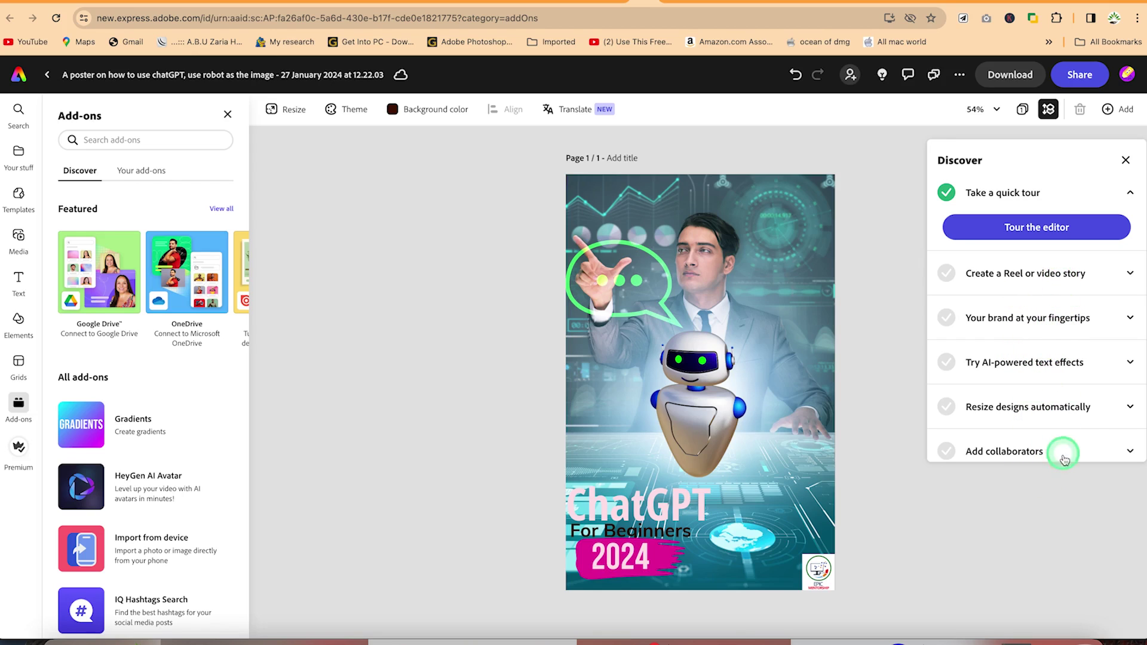
Review the suggested tasks in the Discover list and the options for sharing the poster
scroll(1090, 434, down, 2)
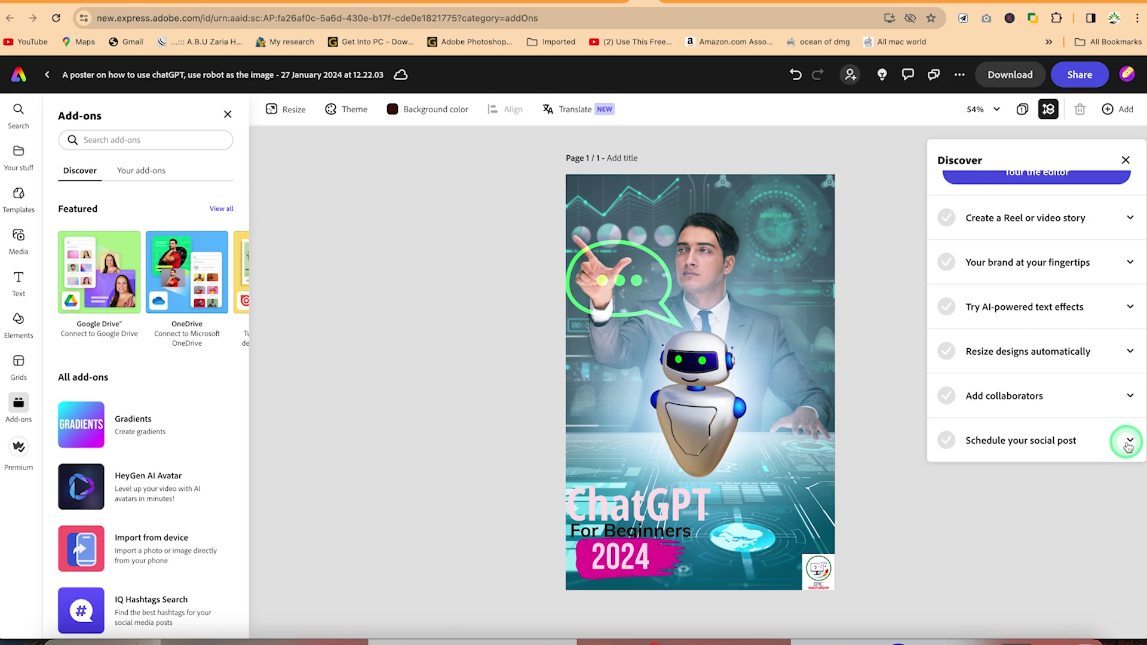
scroll(1027, 300, up, 2)
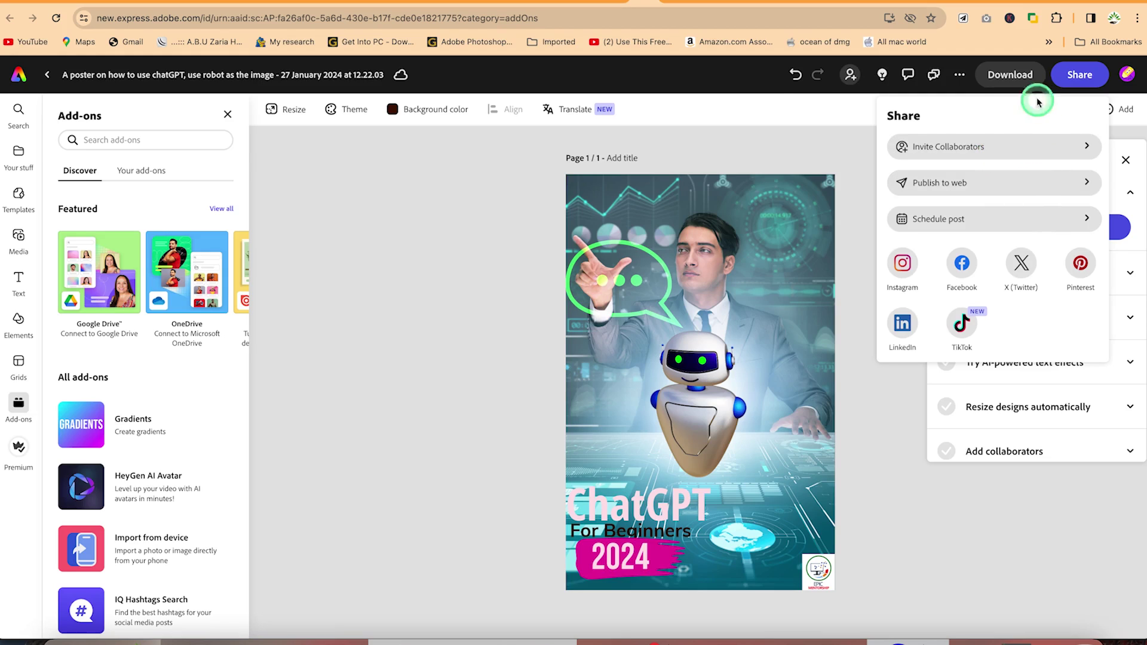
click(772, 130)
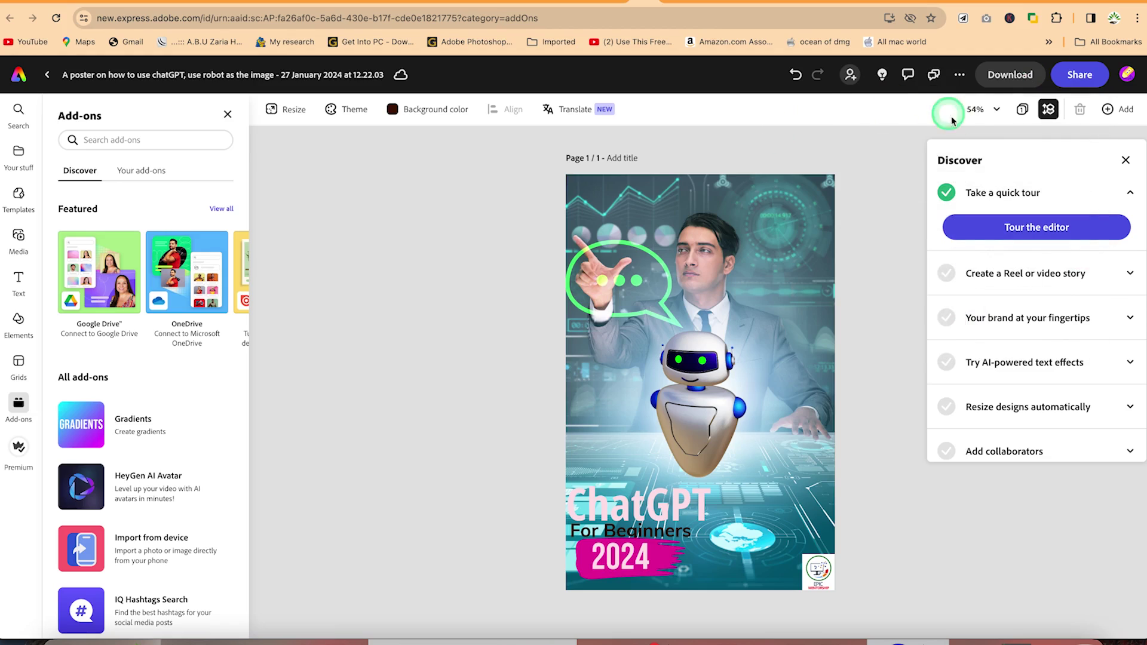
Review the available download formats and download the poster as a PNG image
click(1011, 75)
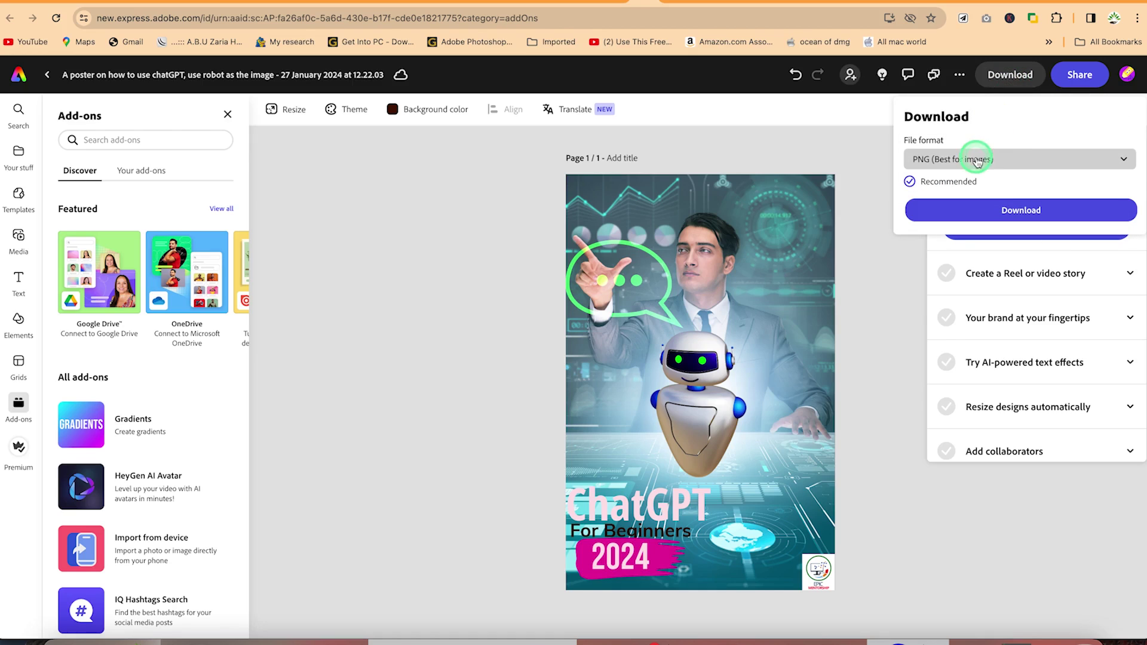
click(1016, 157)
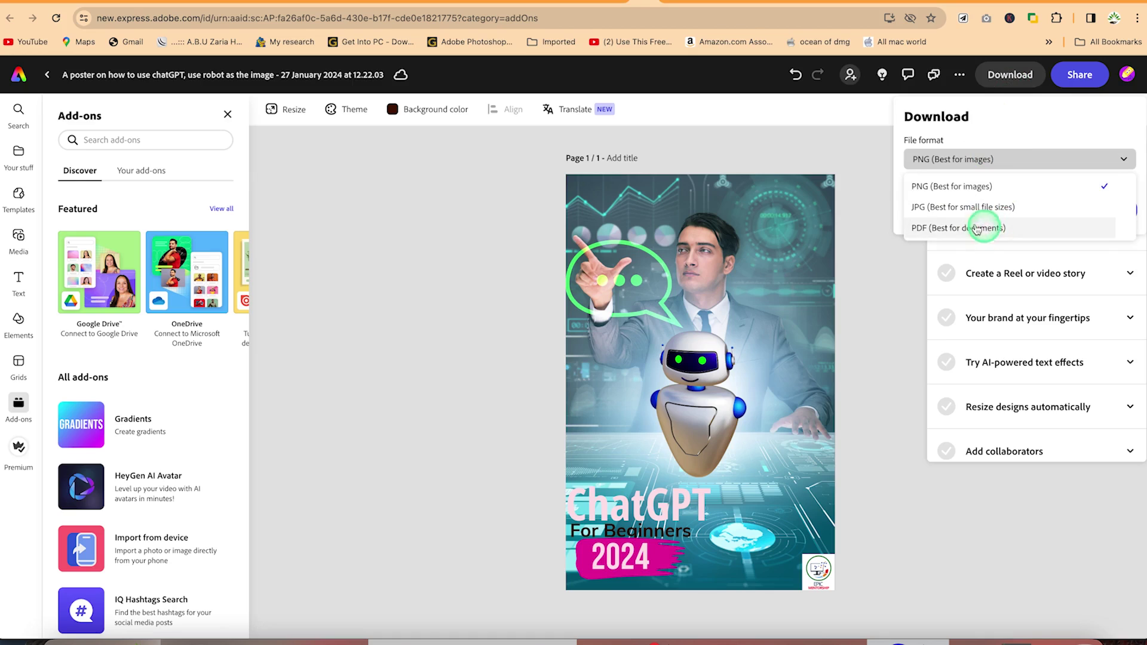
click(842, 149)
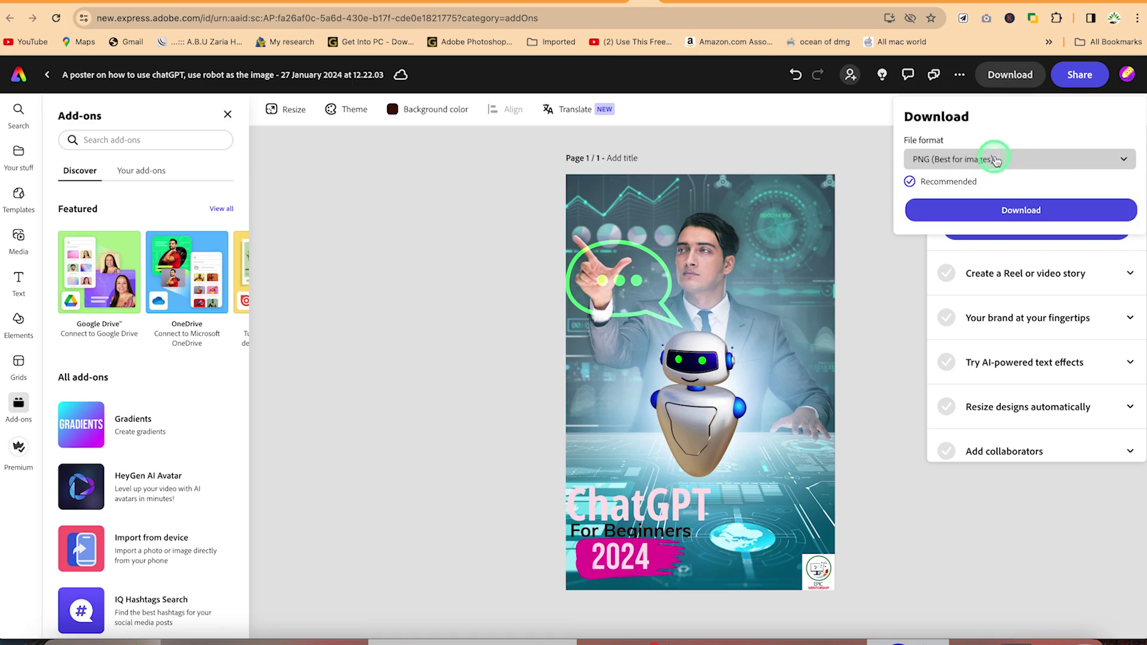
click(986, 217)
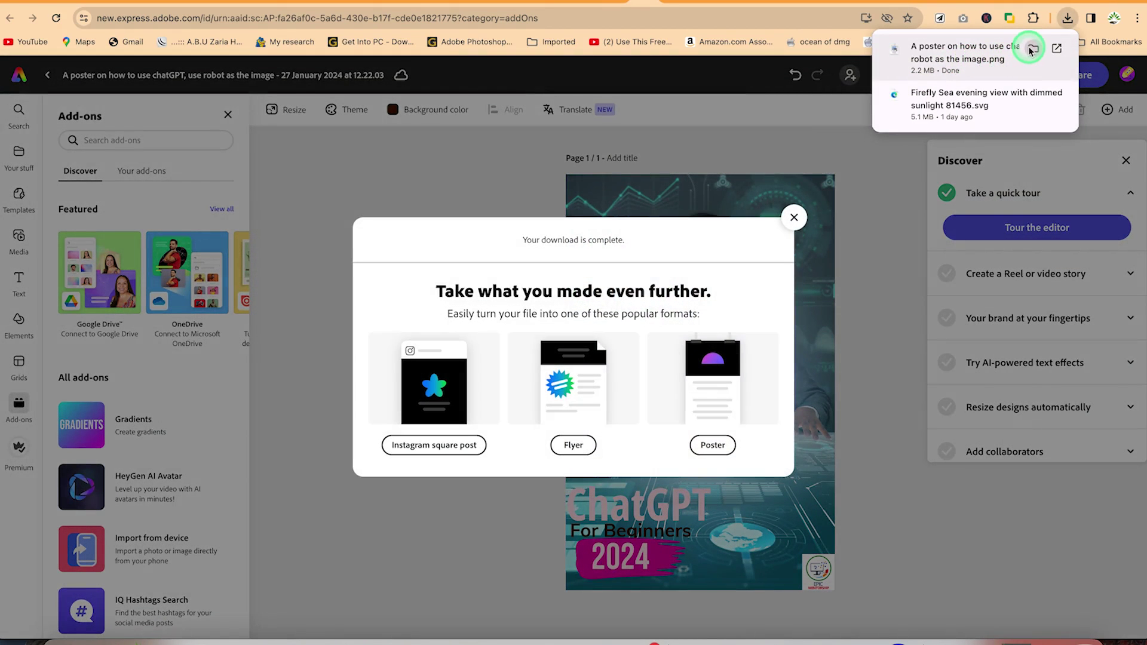
Locate the downloaded poster PNG in Finder's Downloads folder, open it in Preview and examine the man and the robot up close
click(1032, 49)
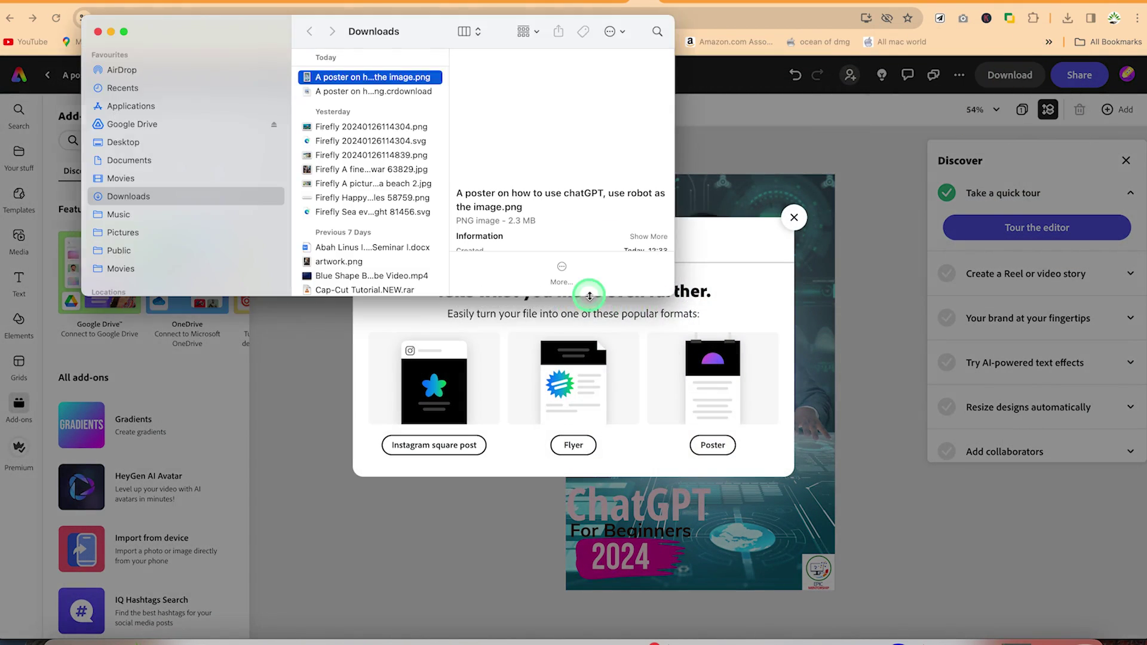
click(377, 82)
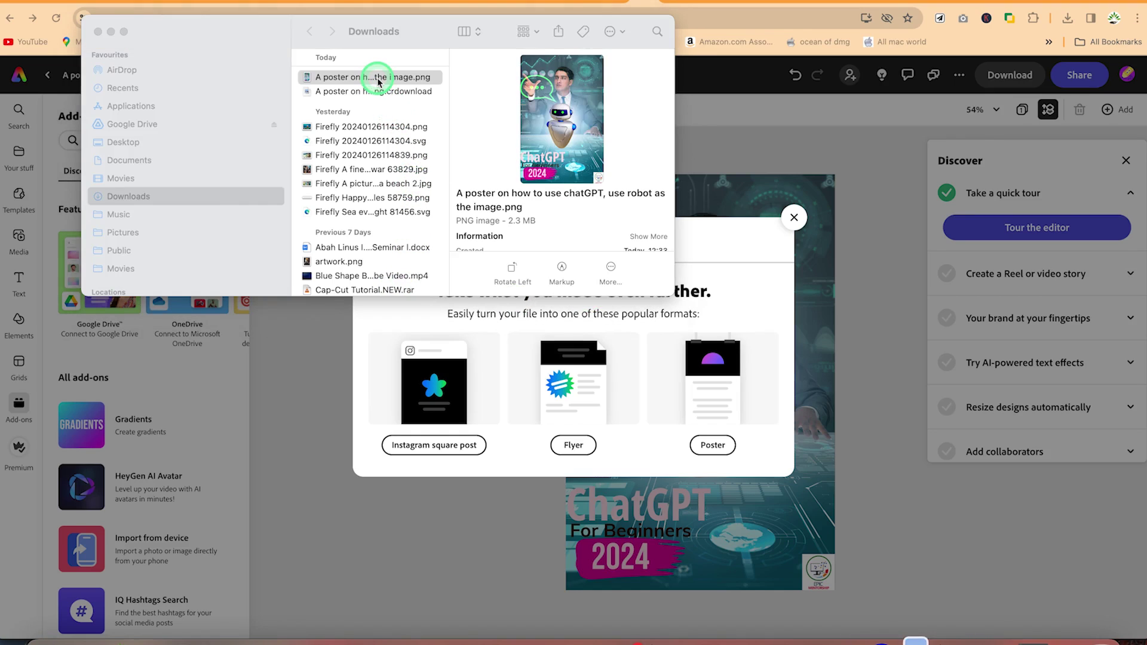
key(space)
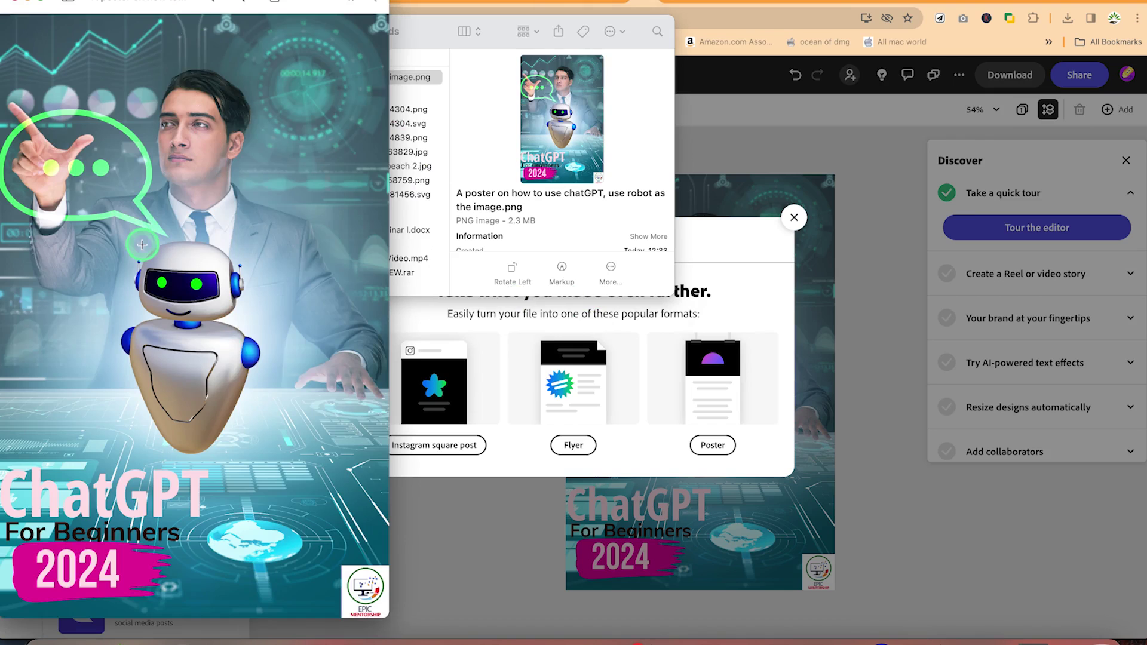
scroll(142, 244, up, 3)
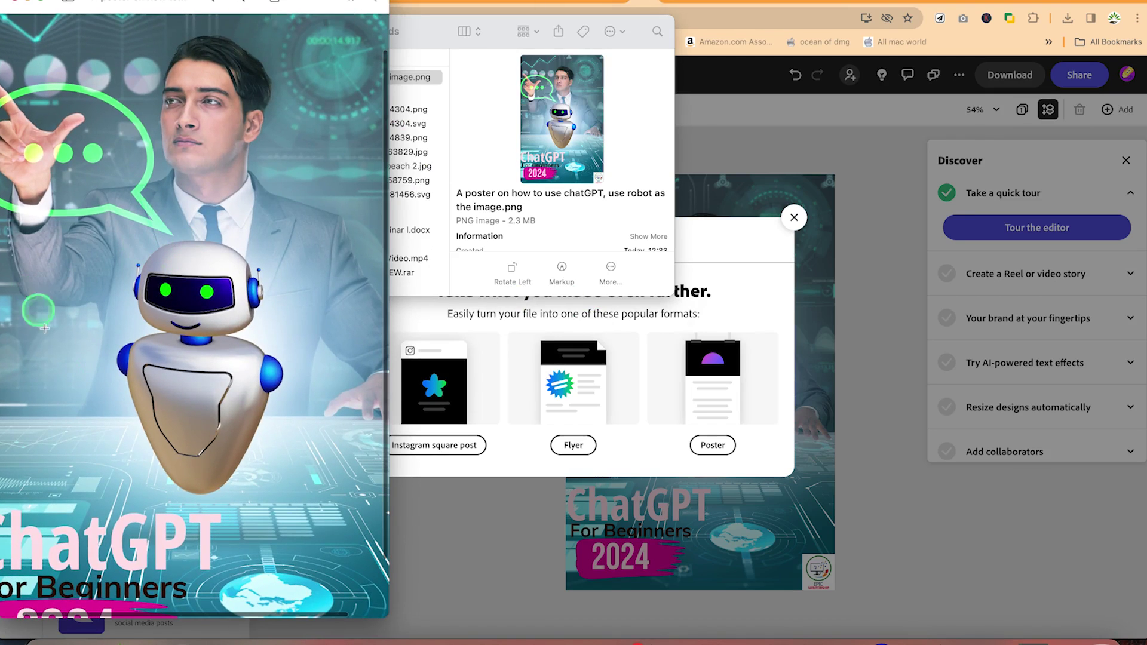
scroll(65, 381, down, 2)
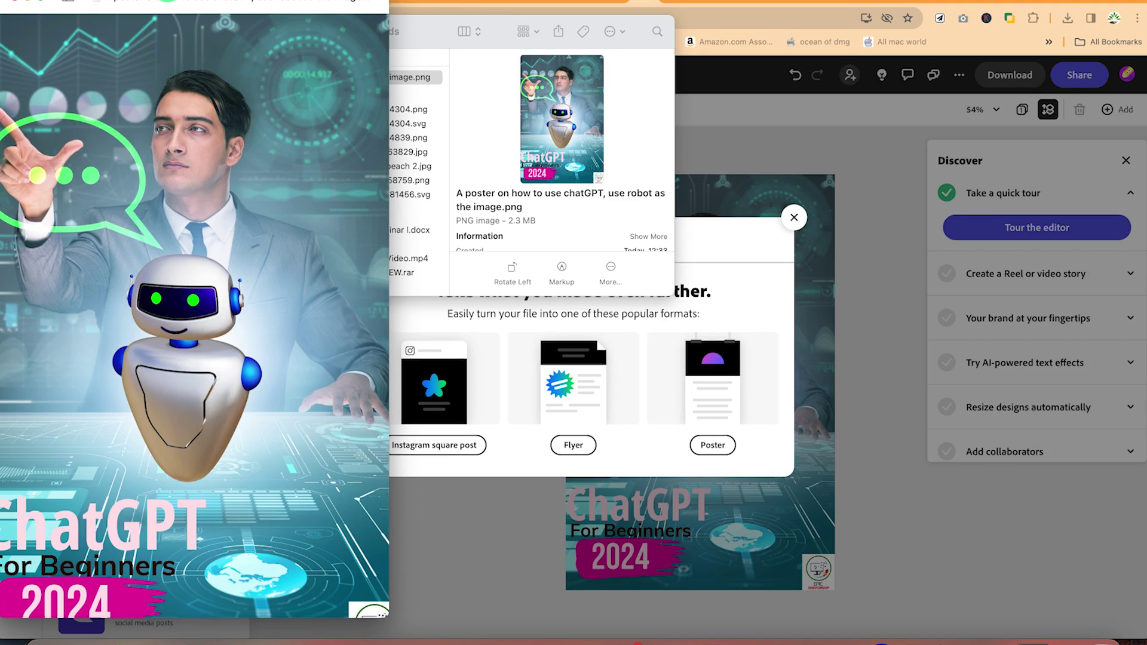
drag(165, 2, 657, 26)
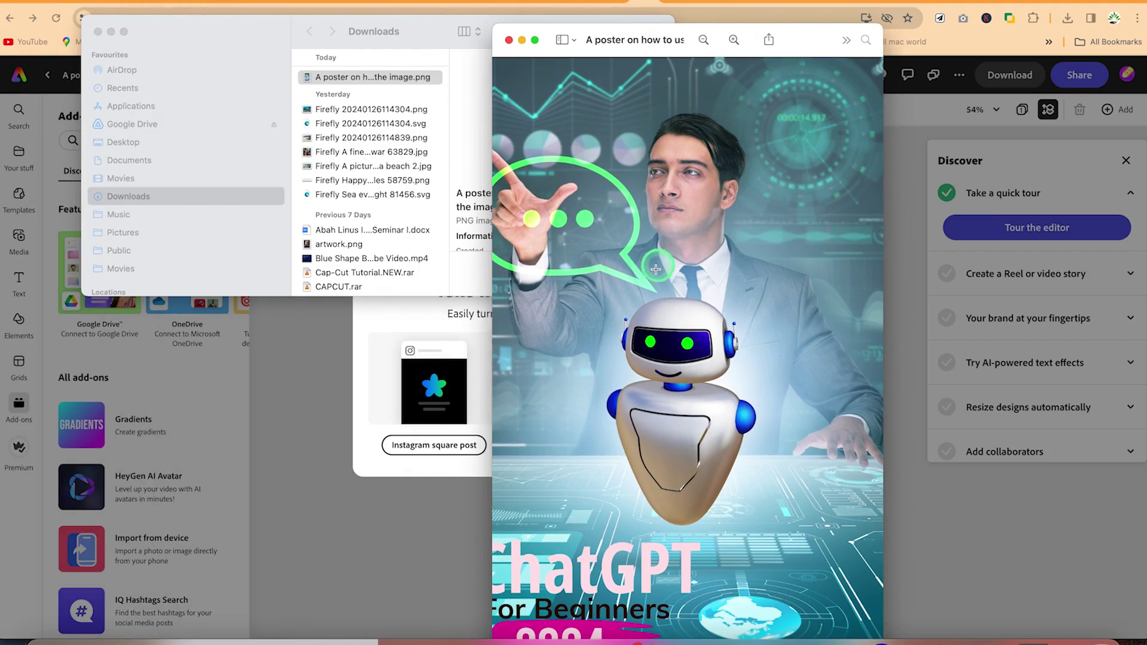
scroll(655, 270, up, 5)
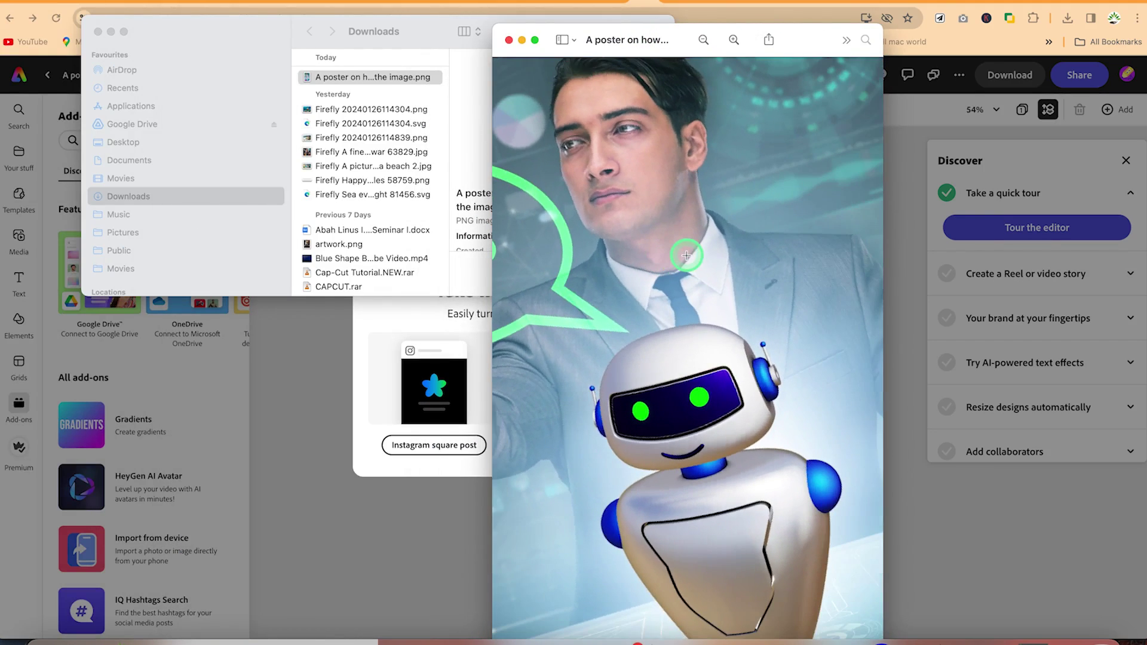
scroll(686, 256, up, 3)
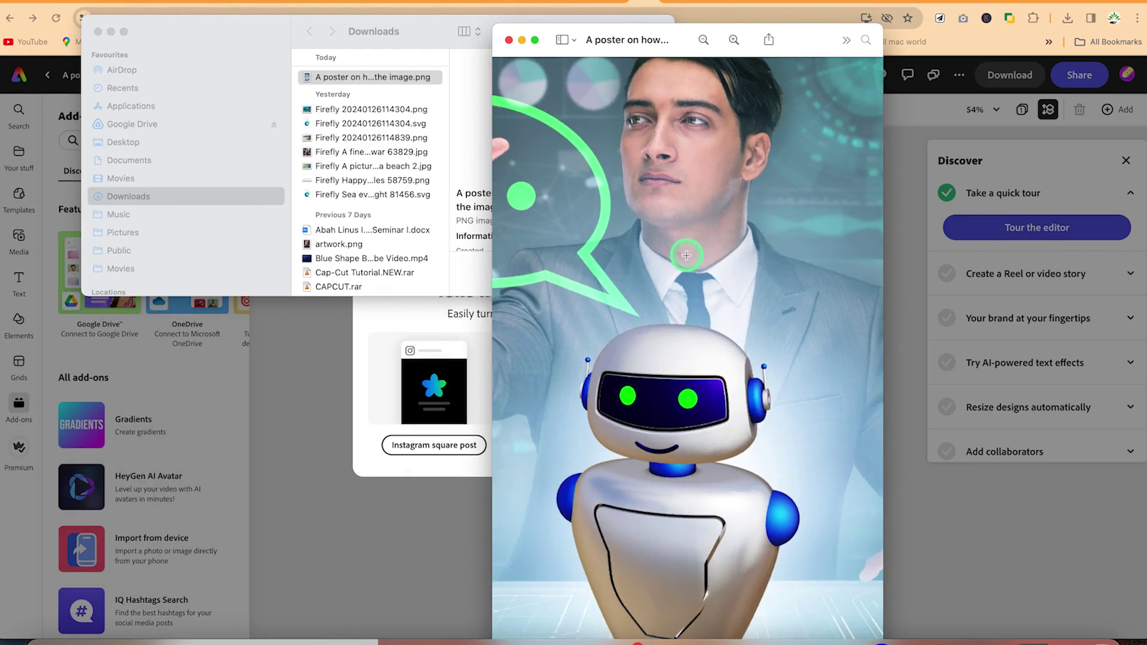
Try rotating the poster image in Preview by quarter turns, ending in its upright orientation
key(super+r)
key(super+r)
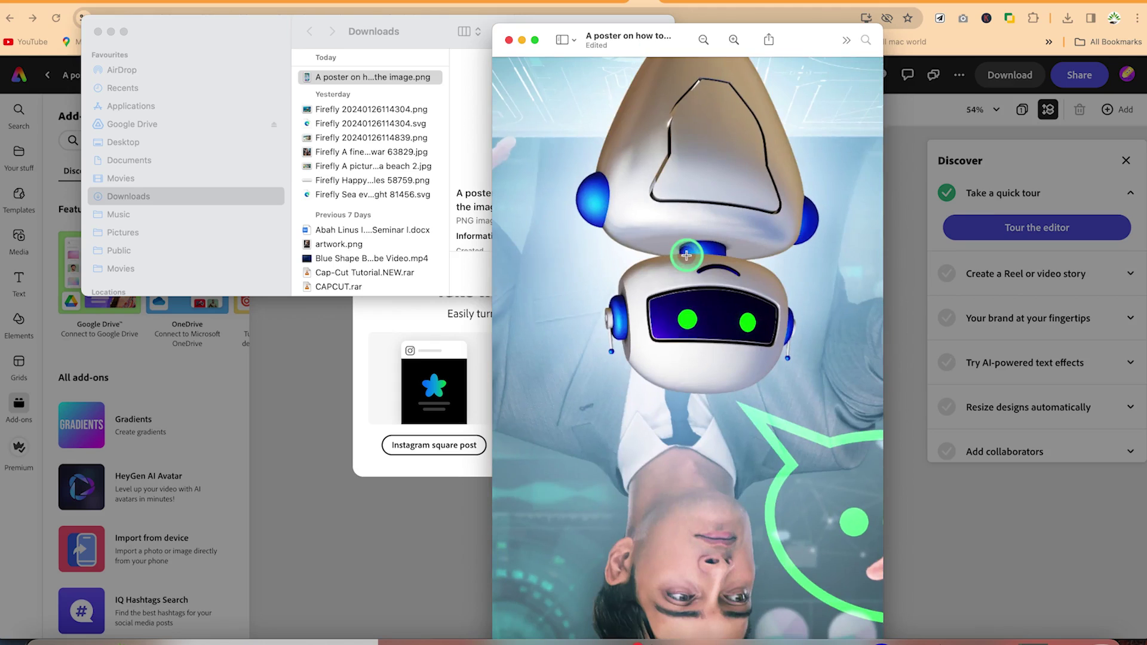
key(super+r)
scroll(678, 213, up, 3)
key(super+r)
key(super+r)
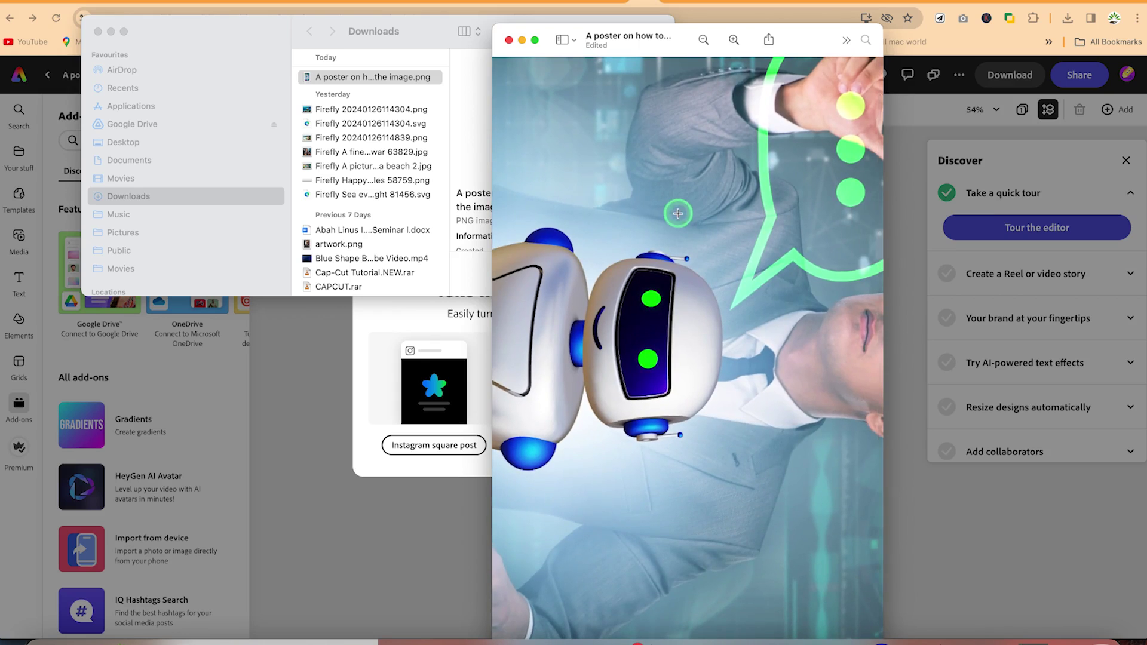
scroll(678, 214, down, 3)
key(super+r)
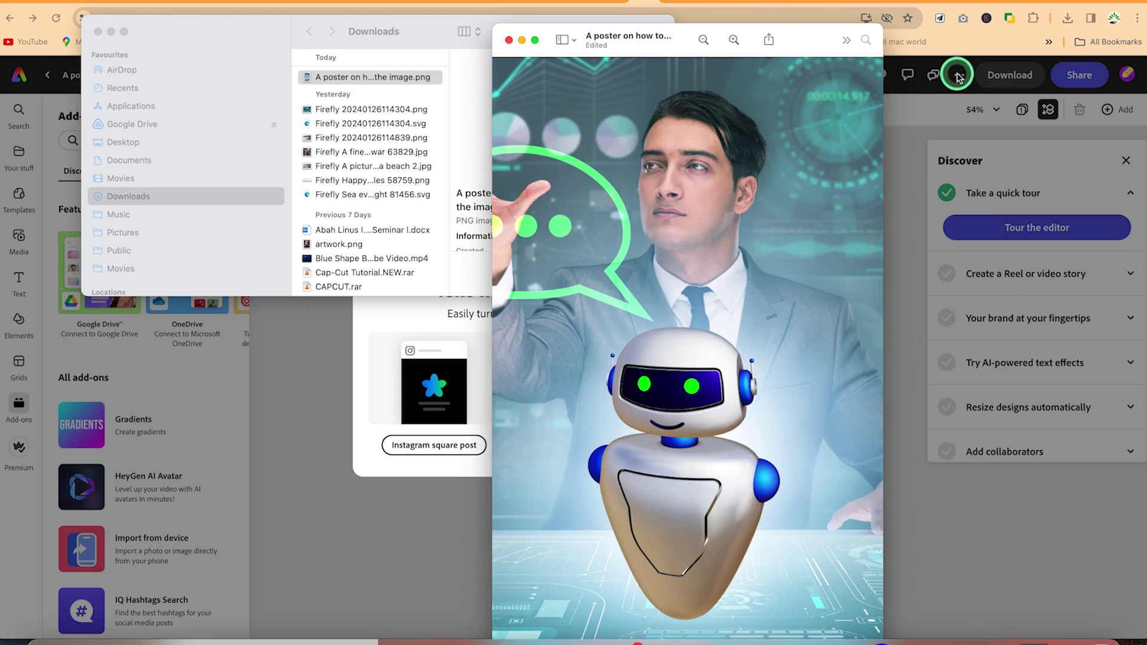
Switch back to the poster in Adobe Express and dismiss the download completion dialog
click(887, 228)
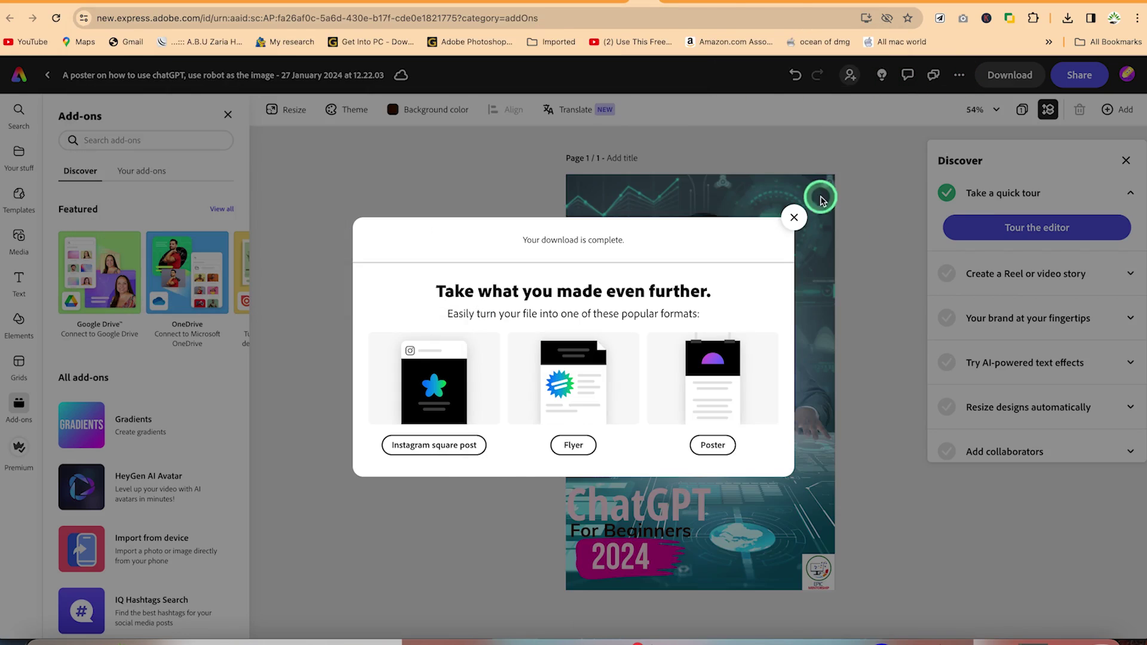
click(797, 226)
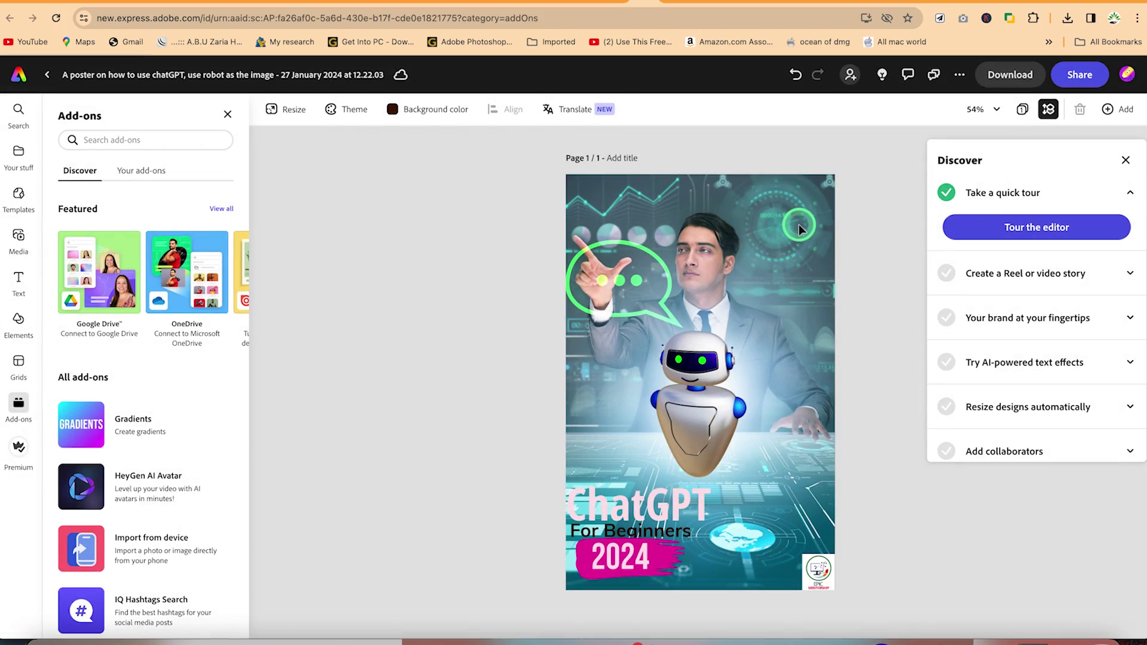